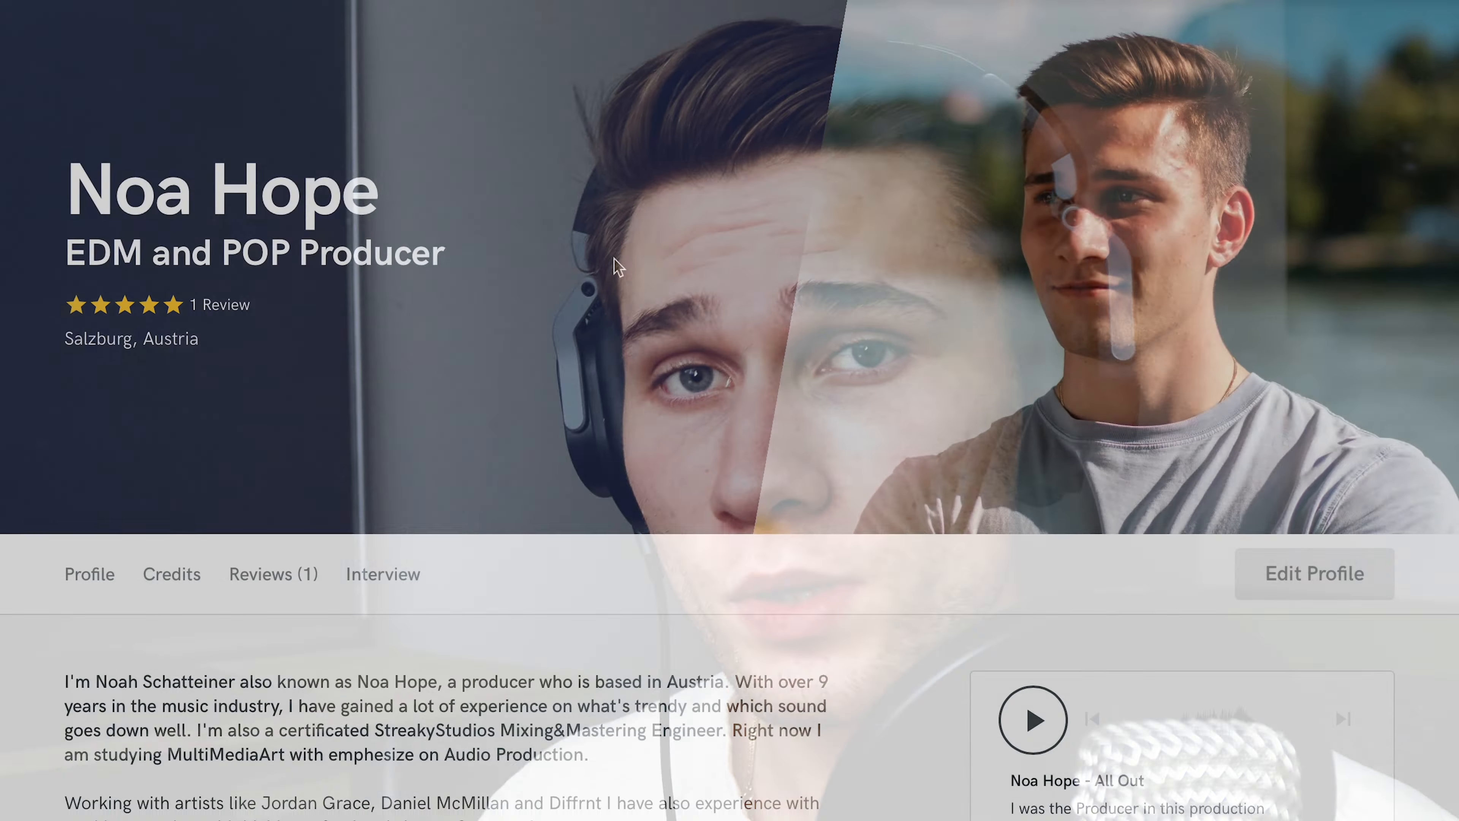
scroll(615, 257, down, 10)
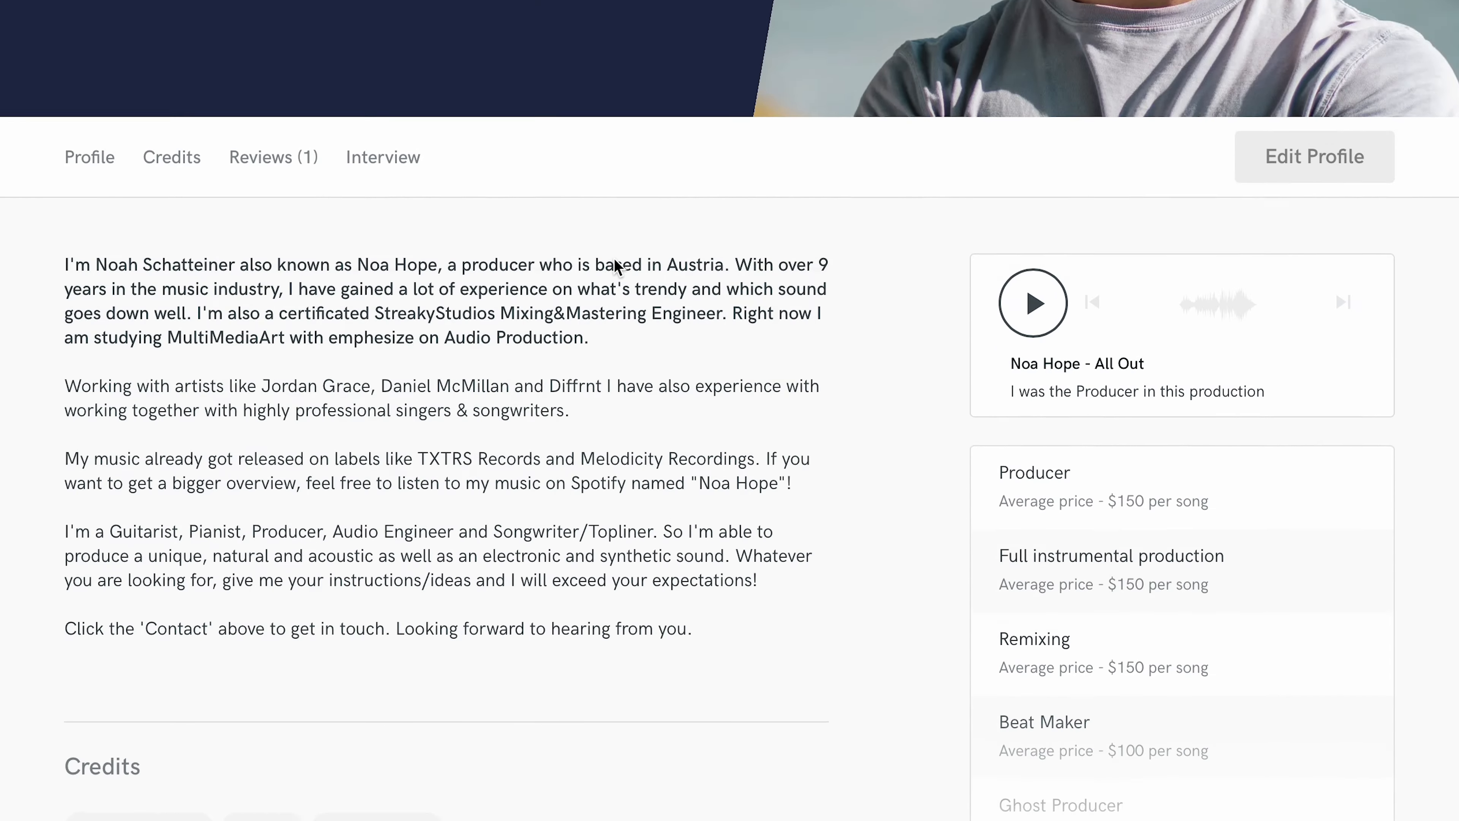
scroll(614, 264, down, 10)
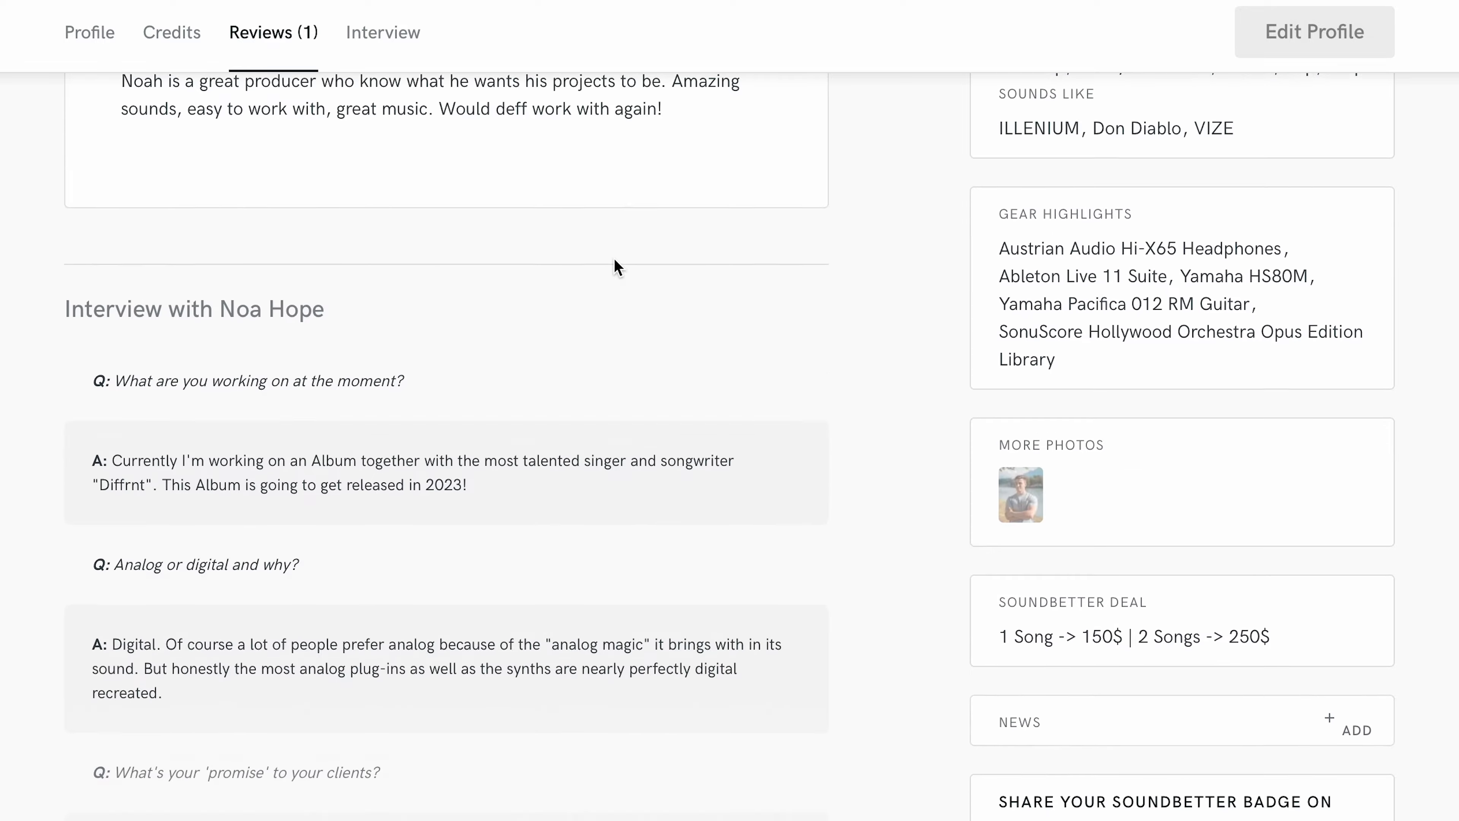
scroll(613, 267, up, 15)
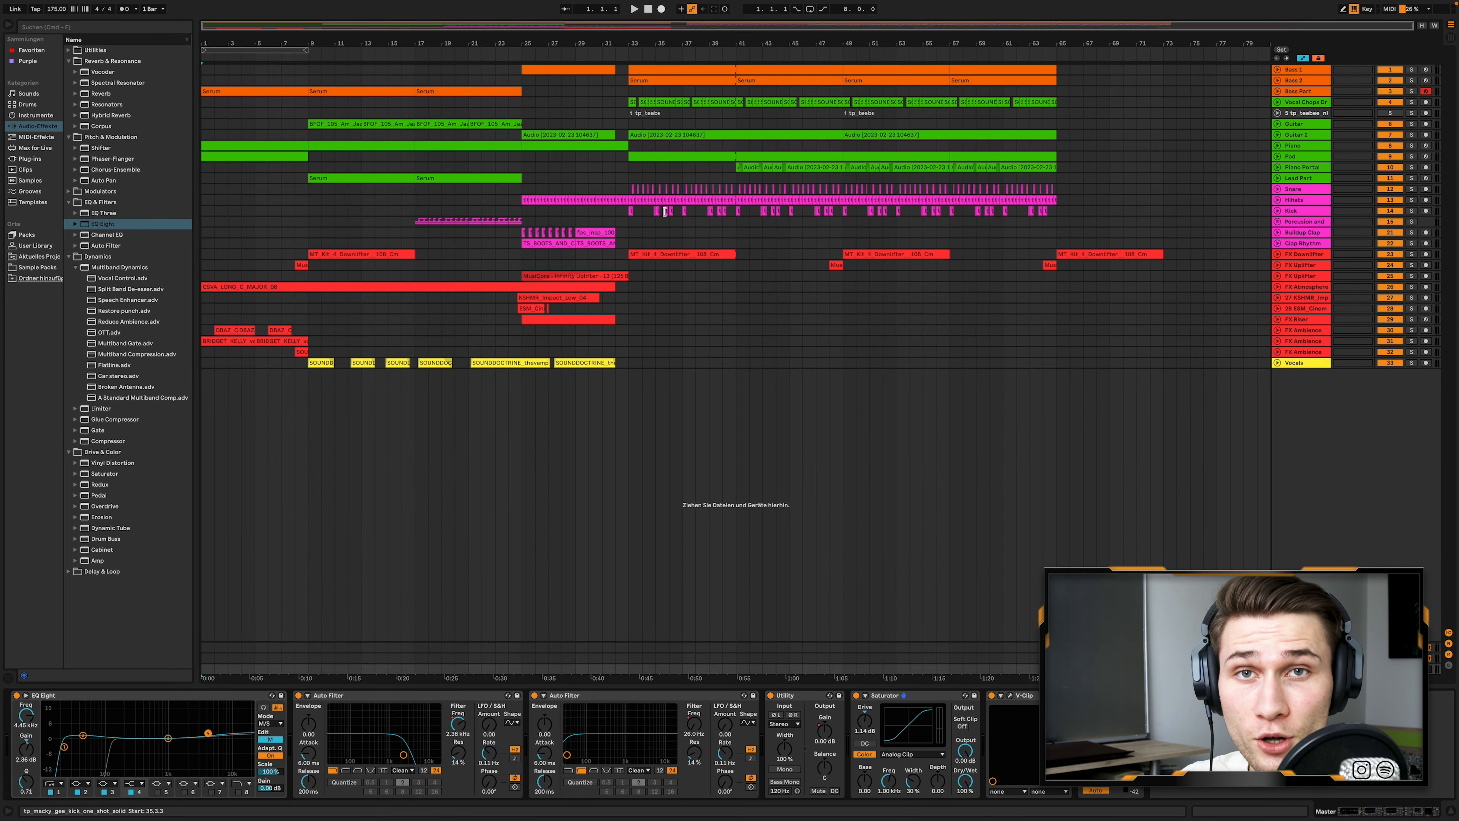
- Select the first Serum clip on the Bass Part track, solo the track and play its intro section
scroll(264, 248, up, 2)
scroll(264, 248, left, 1)
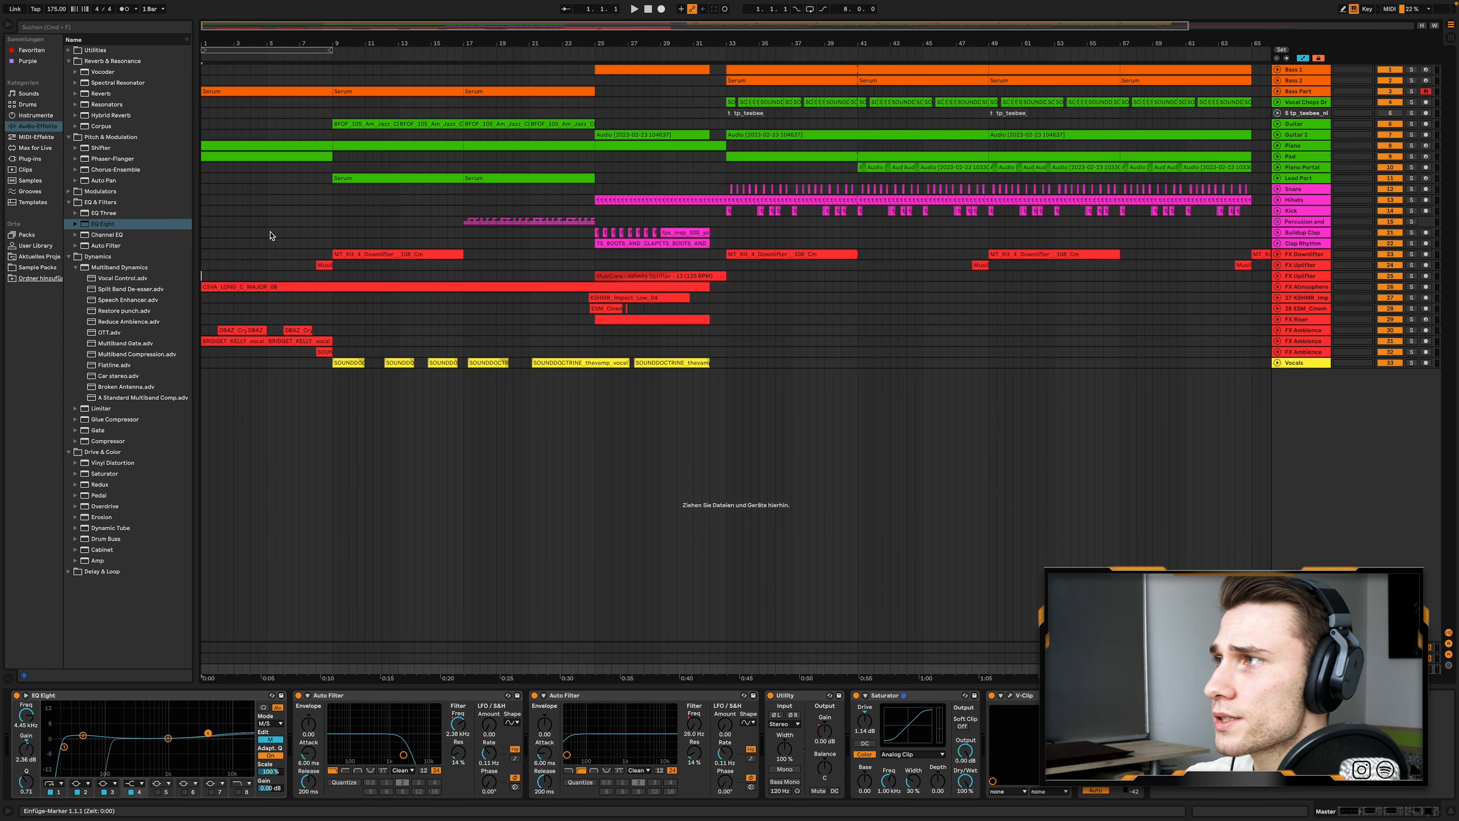
scroll(245, 236, up, 1)
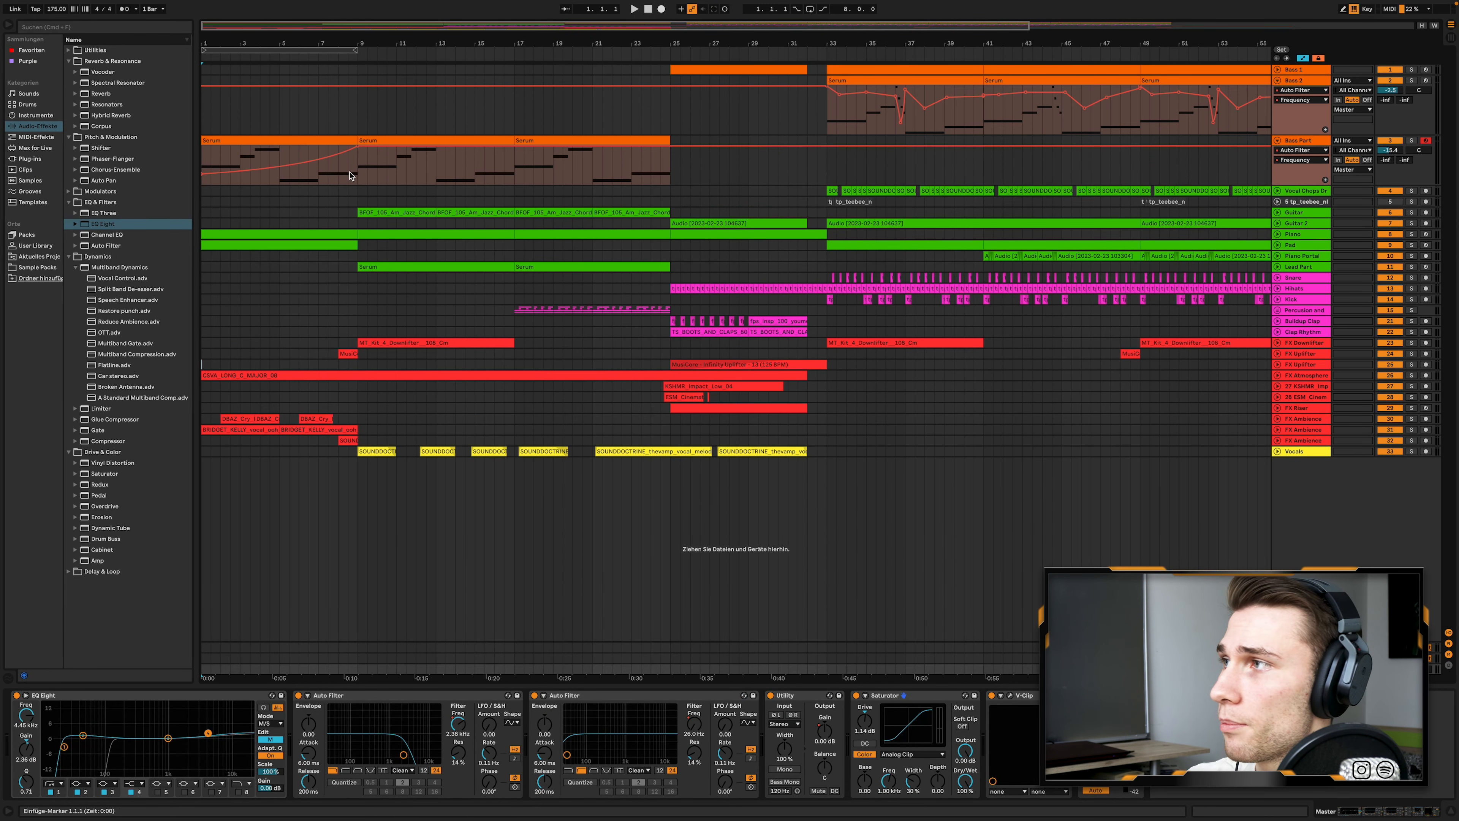
click(264, 140)
click(1411, 142)
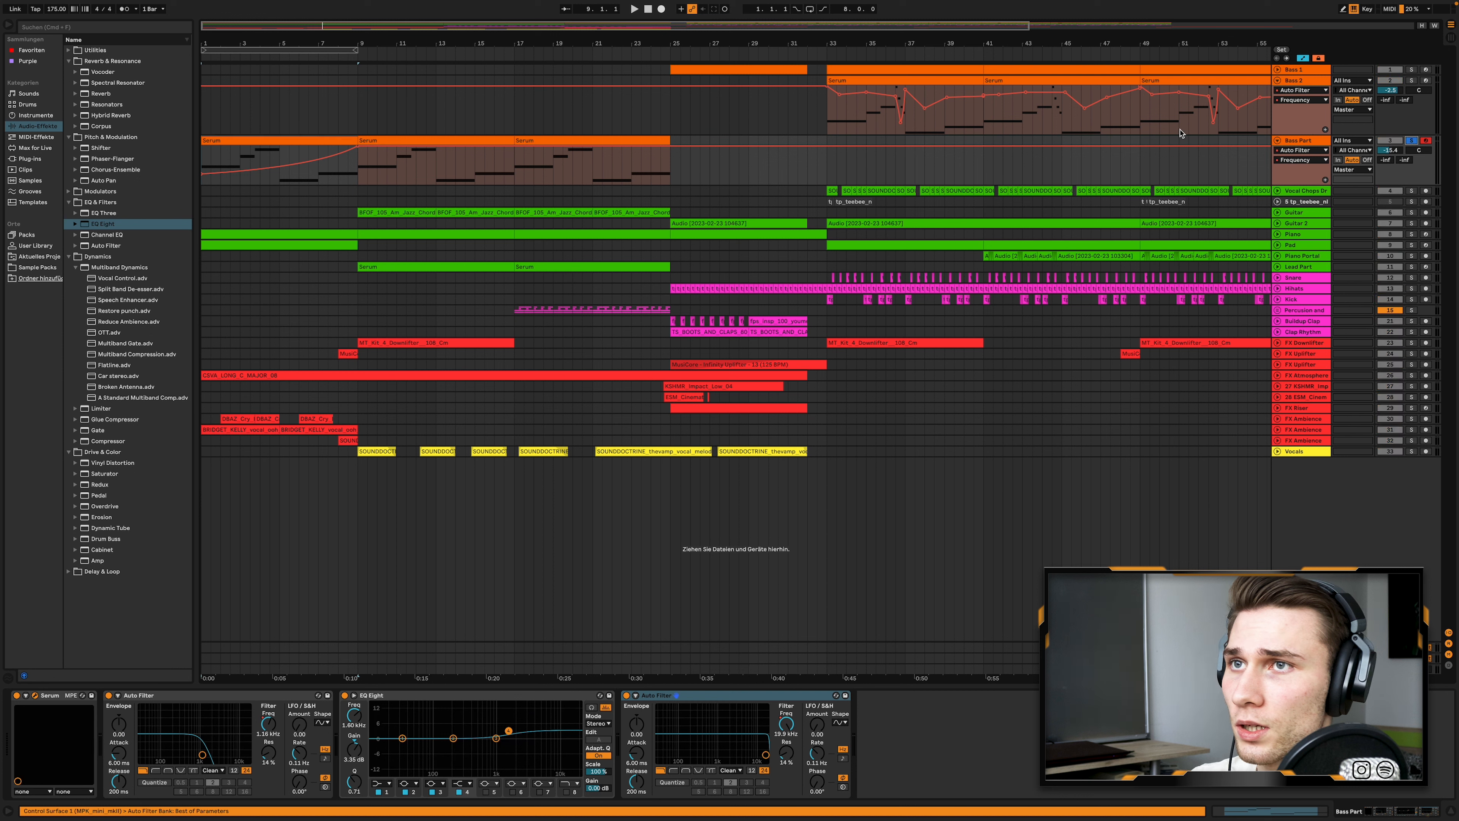
key(space)
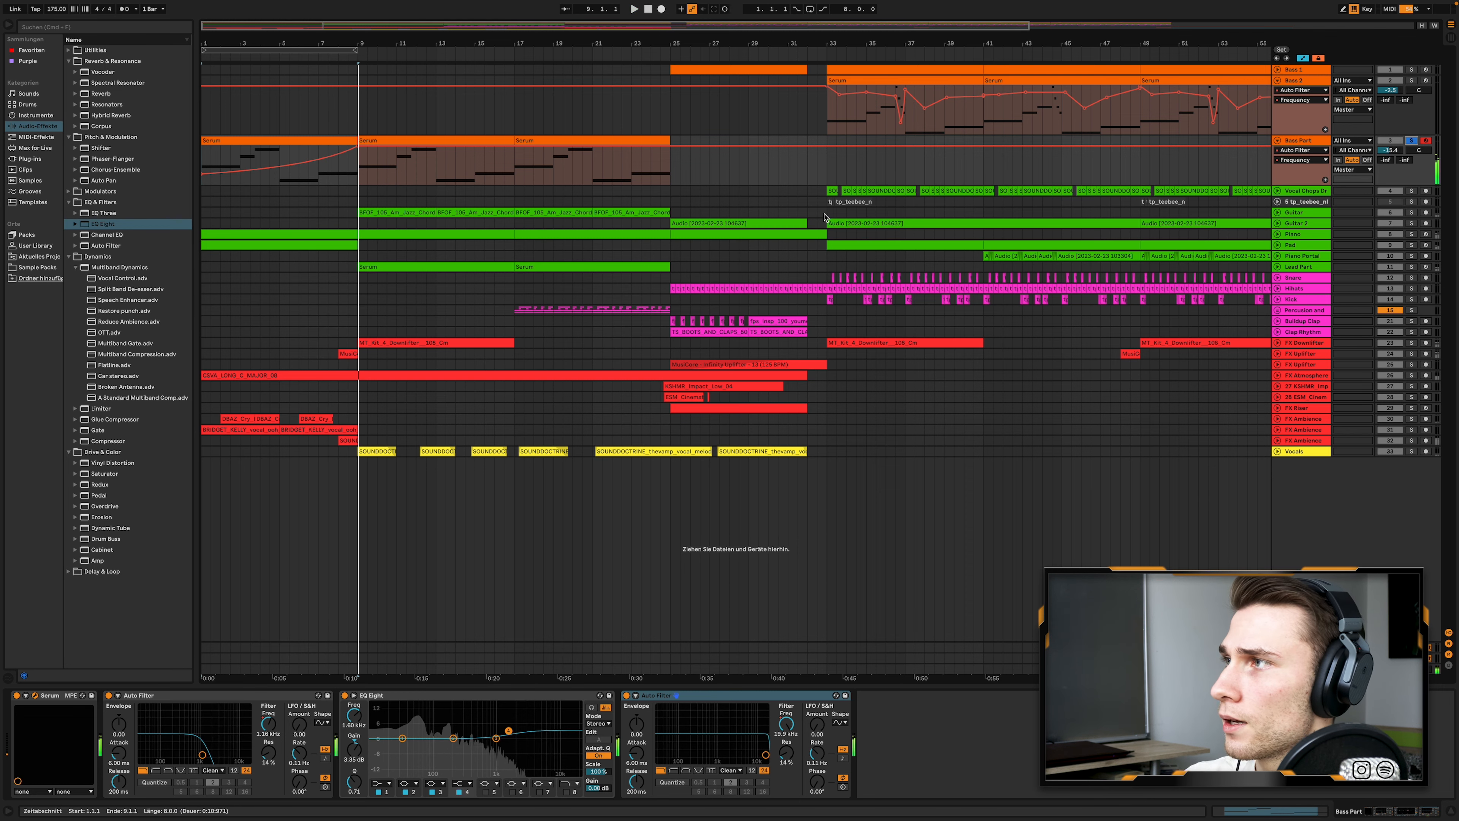
- Unfold the Pad track and open the notes of its intro clip in the piano roll
scroll(727, 216, up, 2)
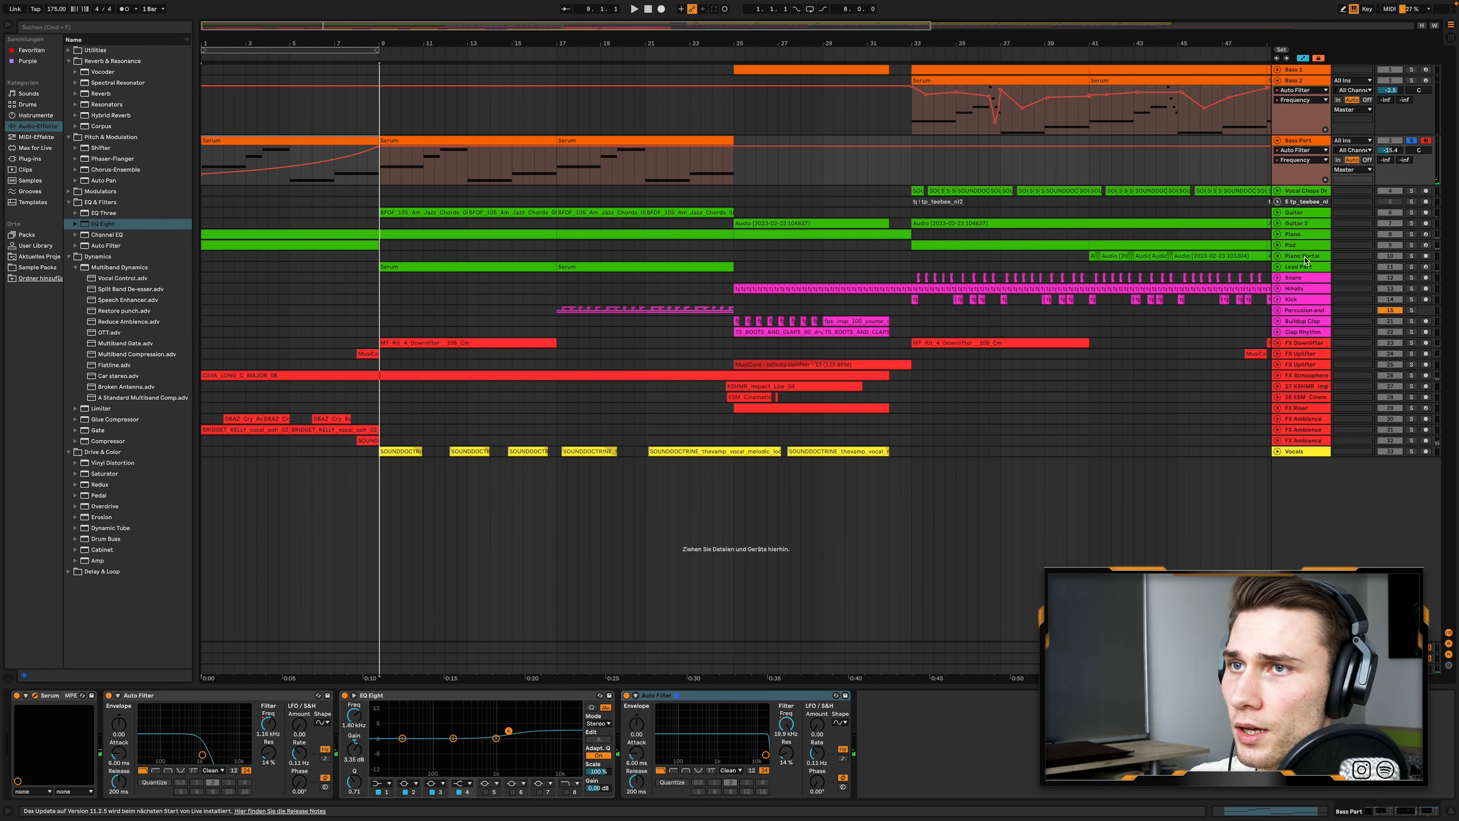
click(1278, 245)
click(319, 243)
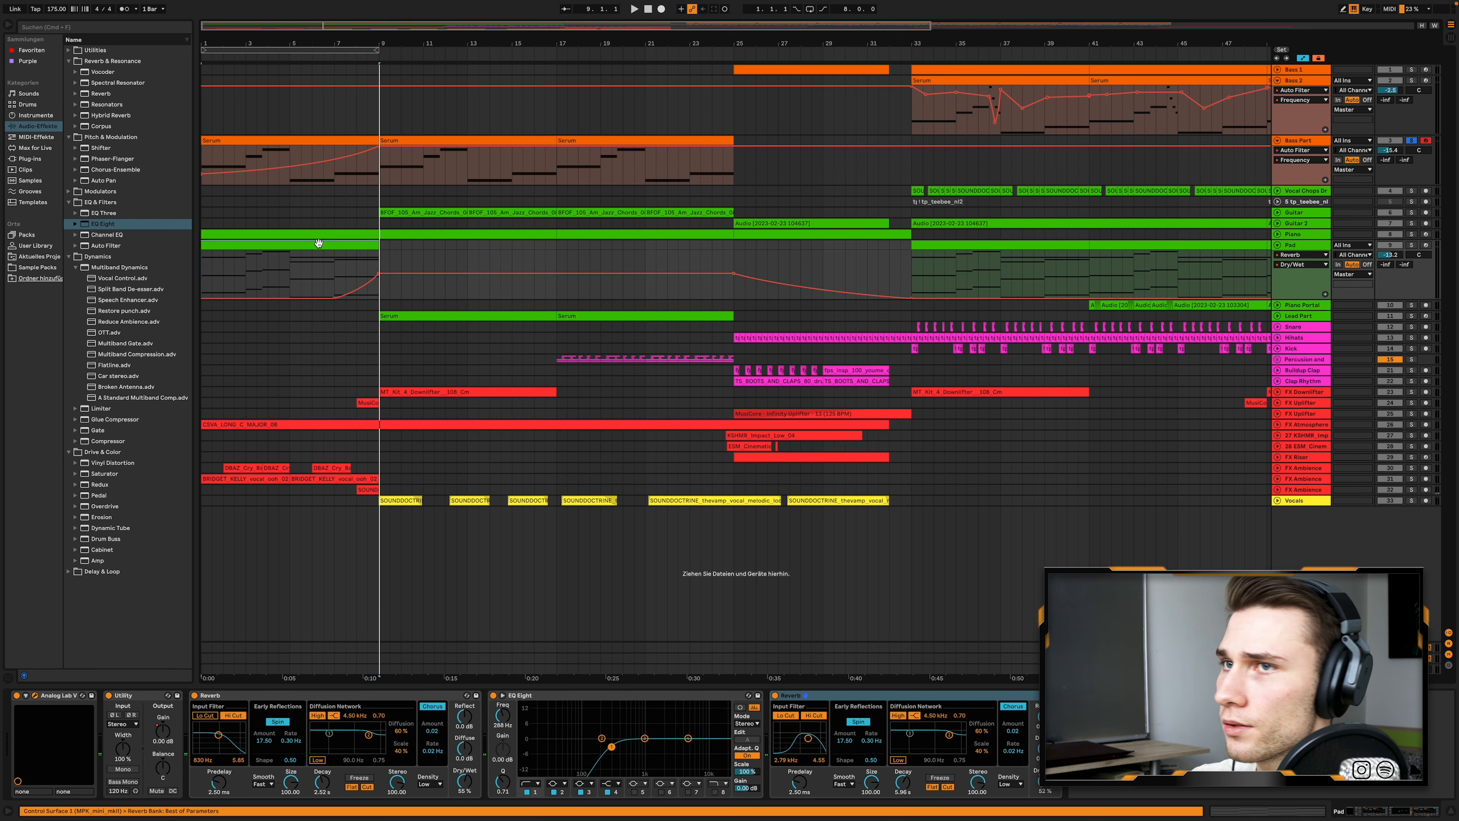
double_click(274, 245)
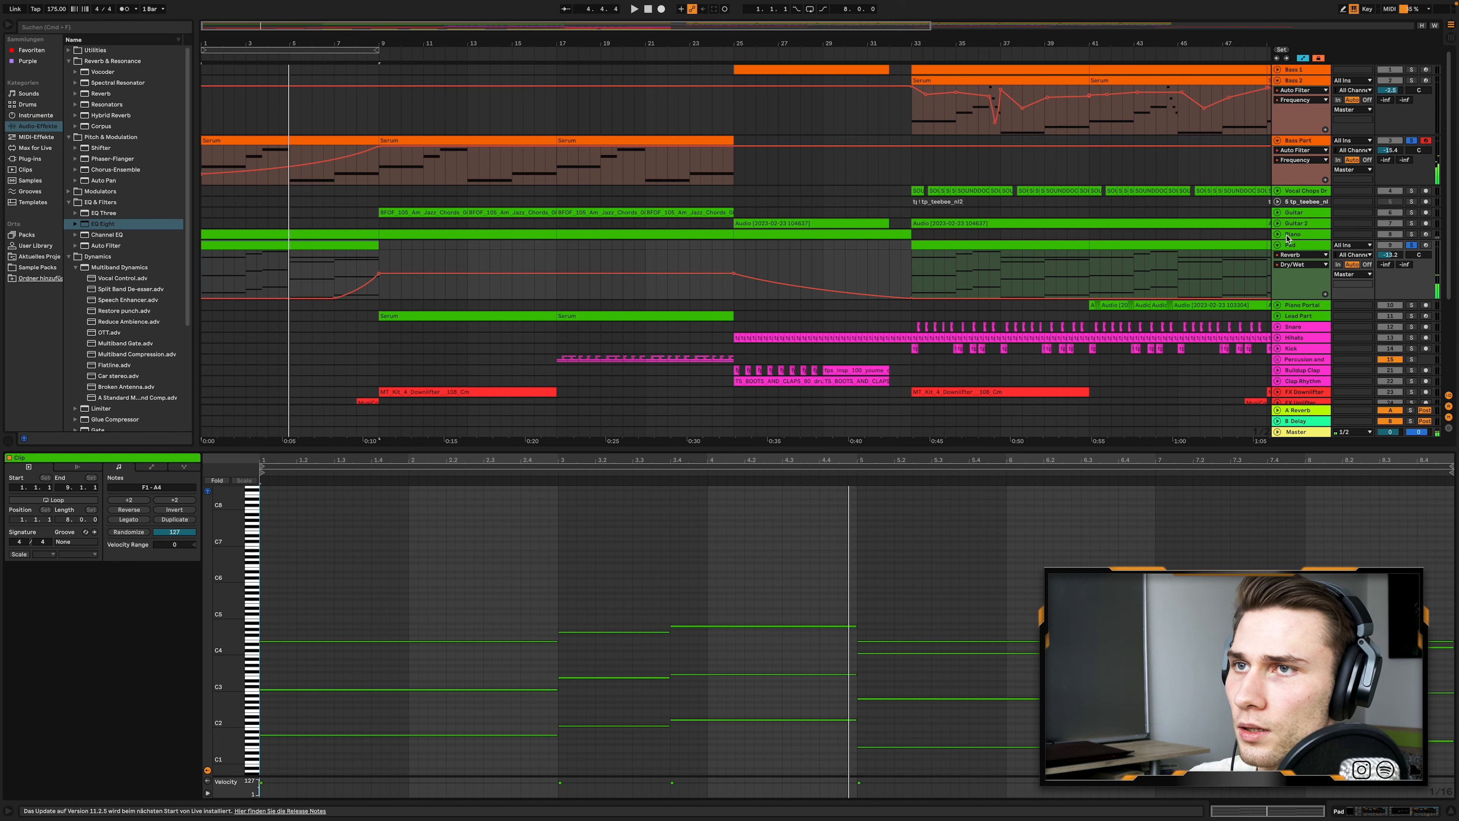
- Unfold the Piano track, select its intro clip and play it soloed together with the Pad and Bass Part
click(1276, 234)
scroll(1108, 241, down, 1)
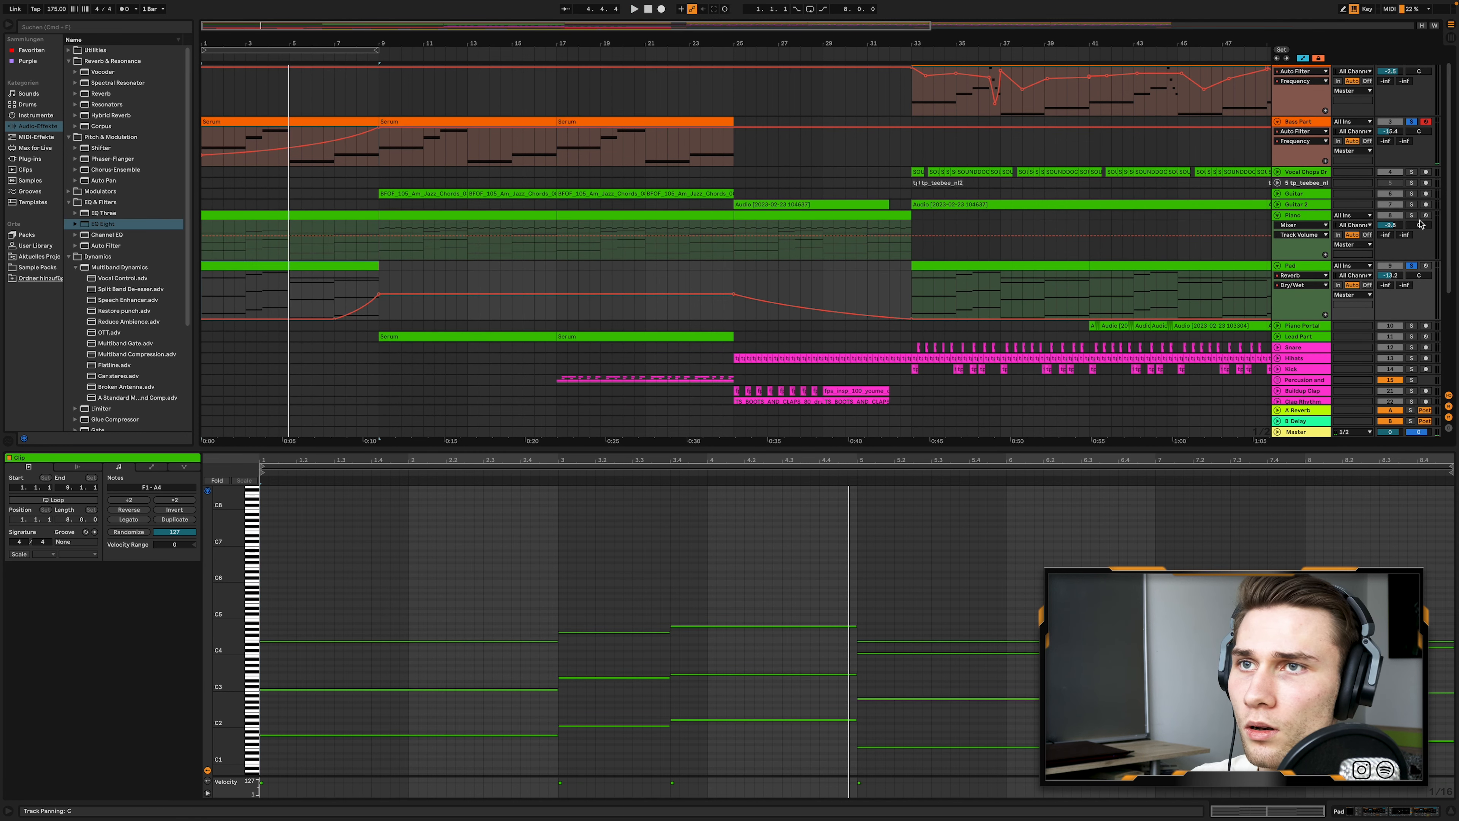
click(310, 218)
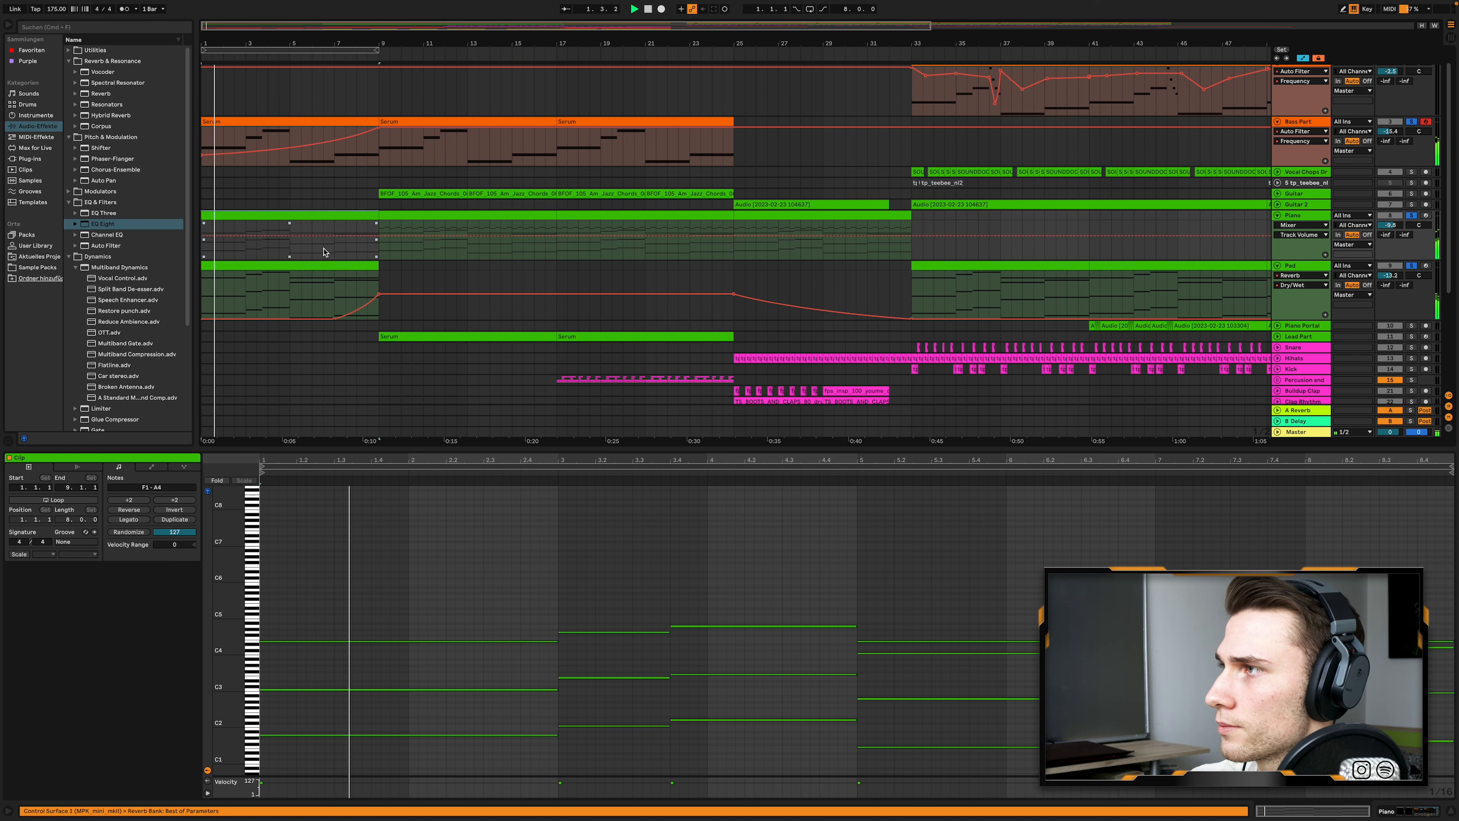
scroll(323, 252, down, 8)
scroll(323, 252, up, 3)
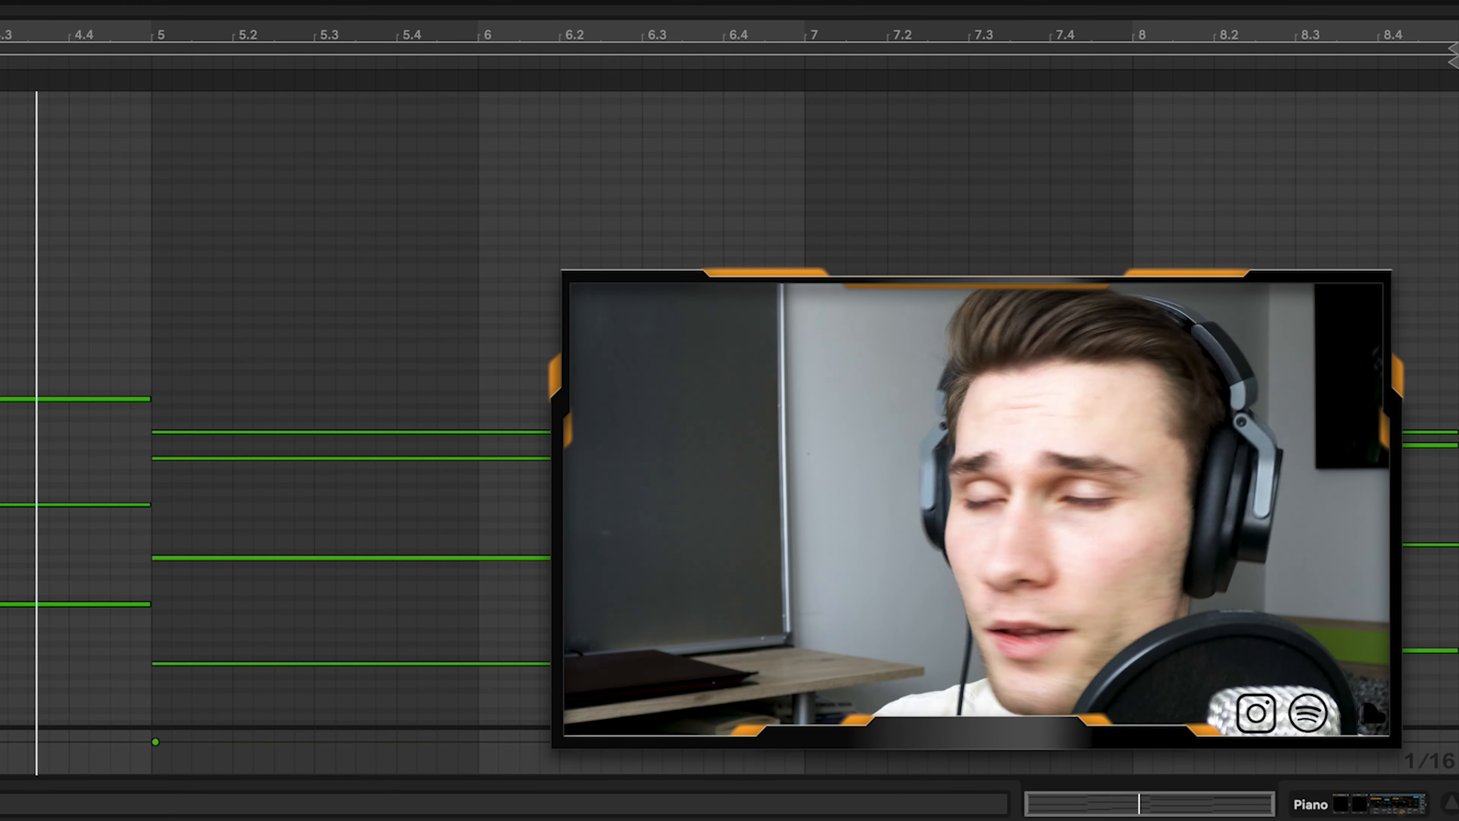
- Unfold the FX Atmosphere track, select its long C major clip and play it soloed
scroll(303, 345, down, 1)
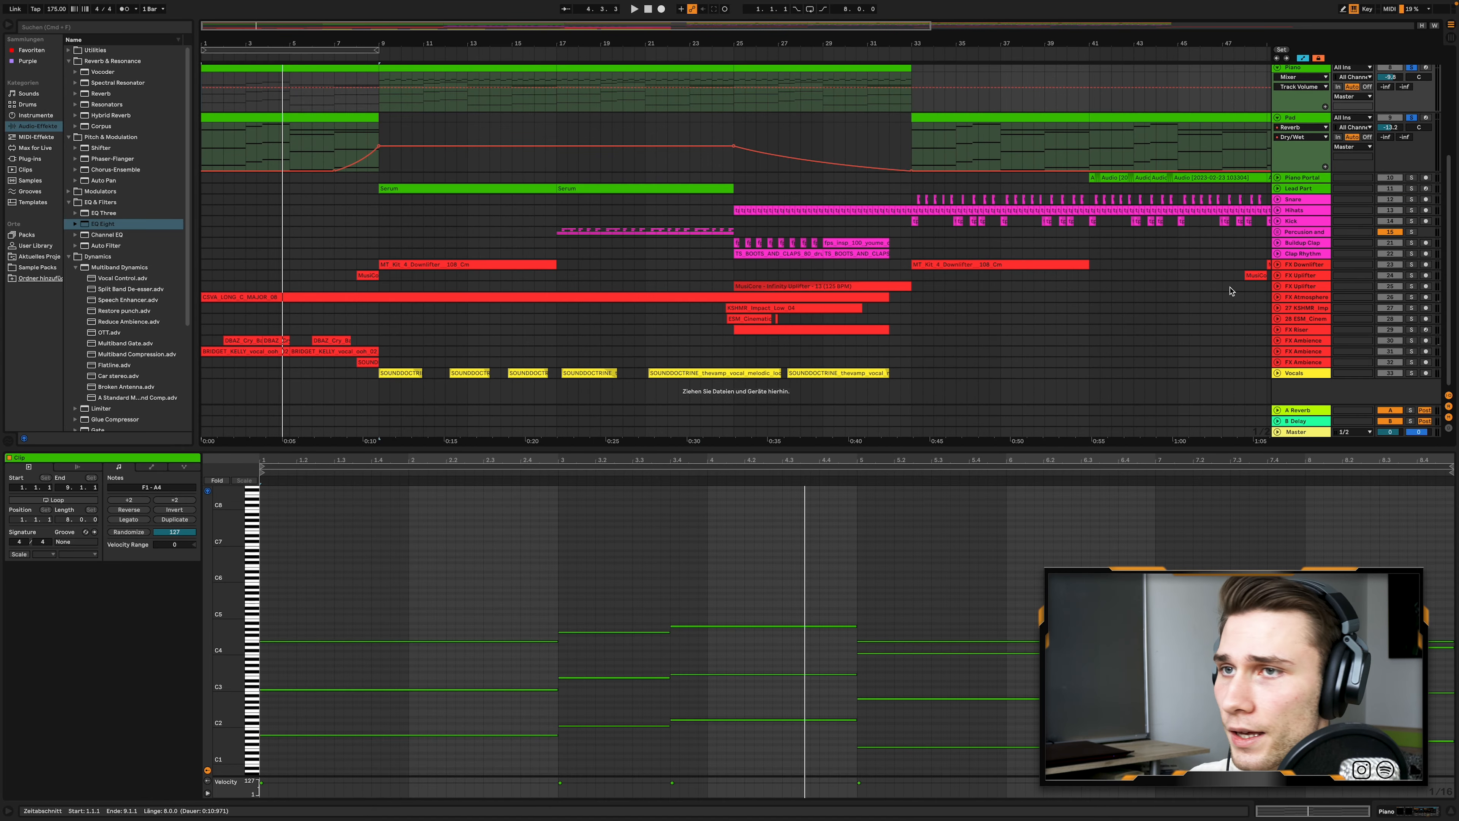
click(1276, 297)
click(423, 299)
scroll(919, 281, down, 2)
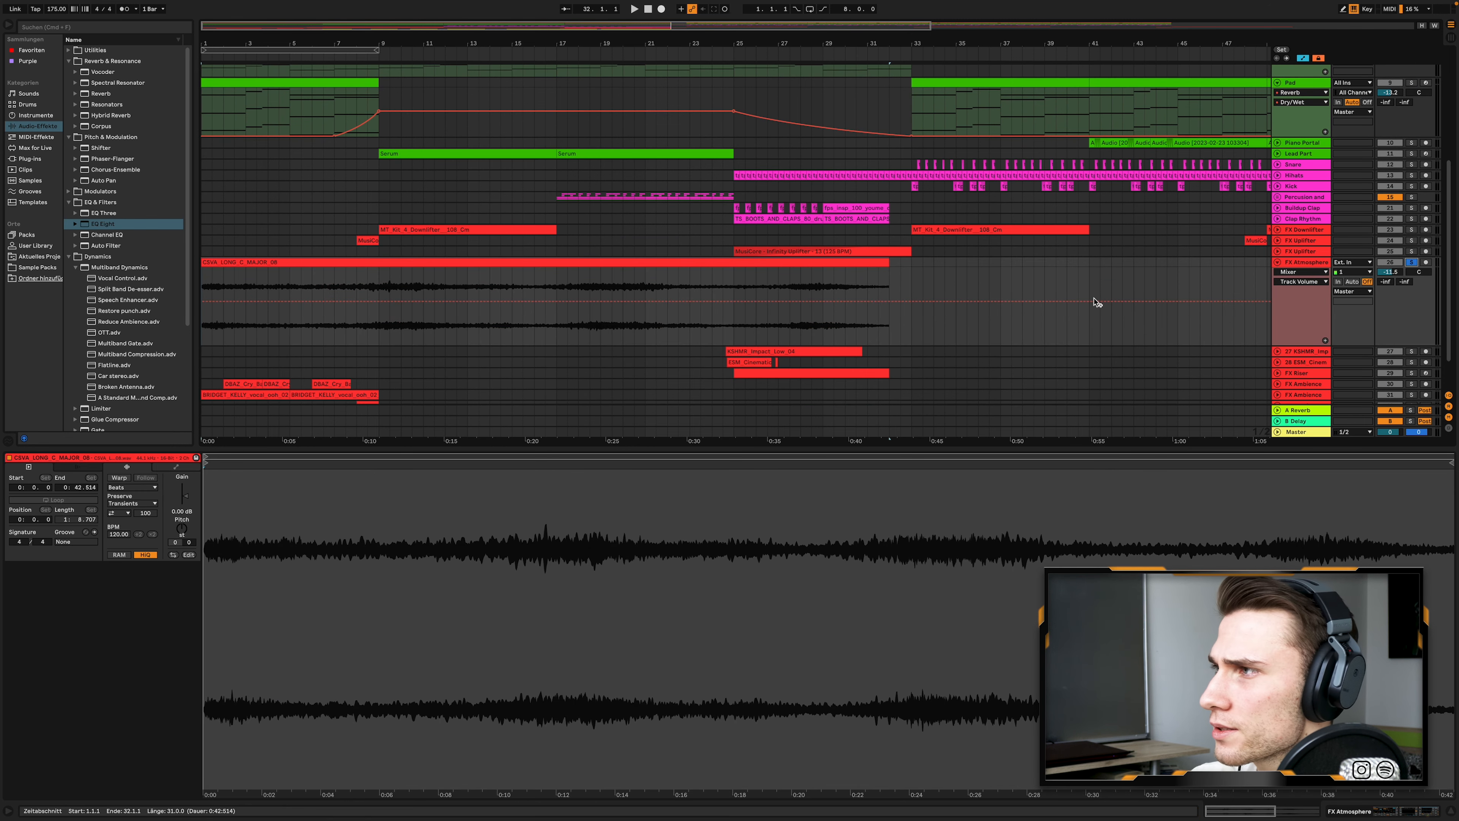
key(space)
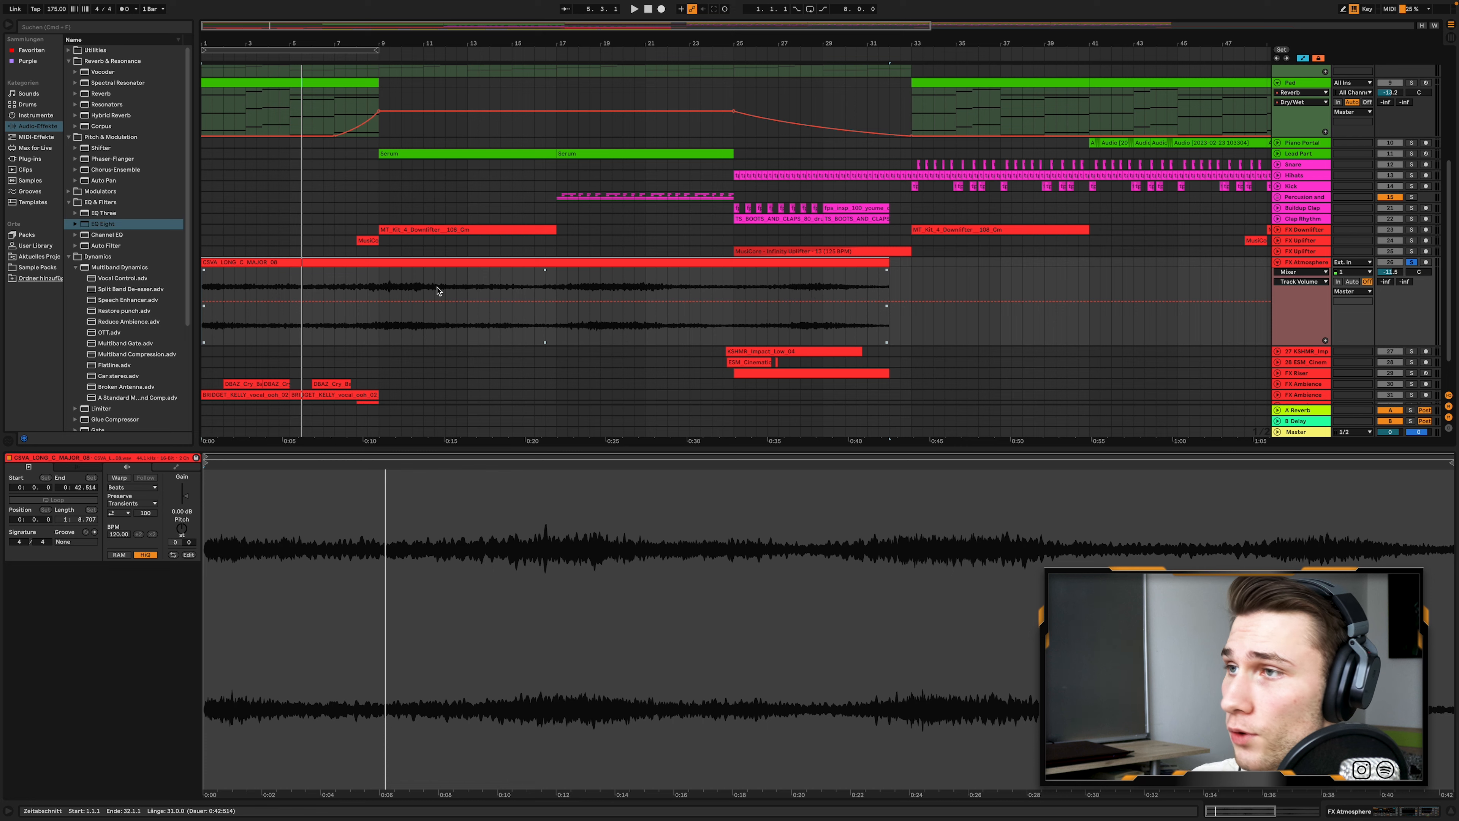
- Select the vocal ooh clip at the start of the second FX Ambience track to review the ambience vocals
scroll(1254, 311, down, 2)
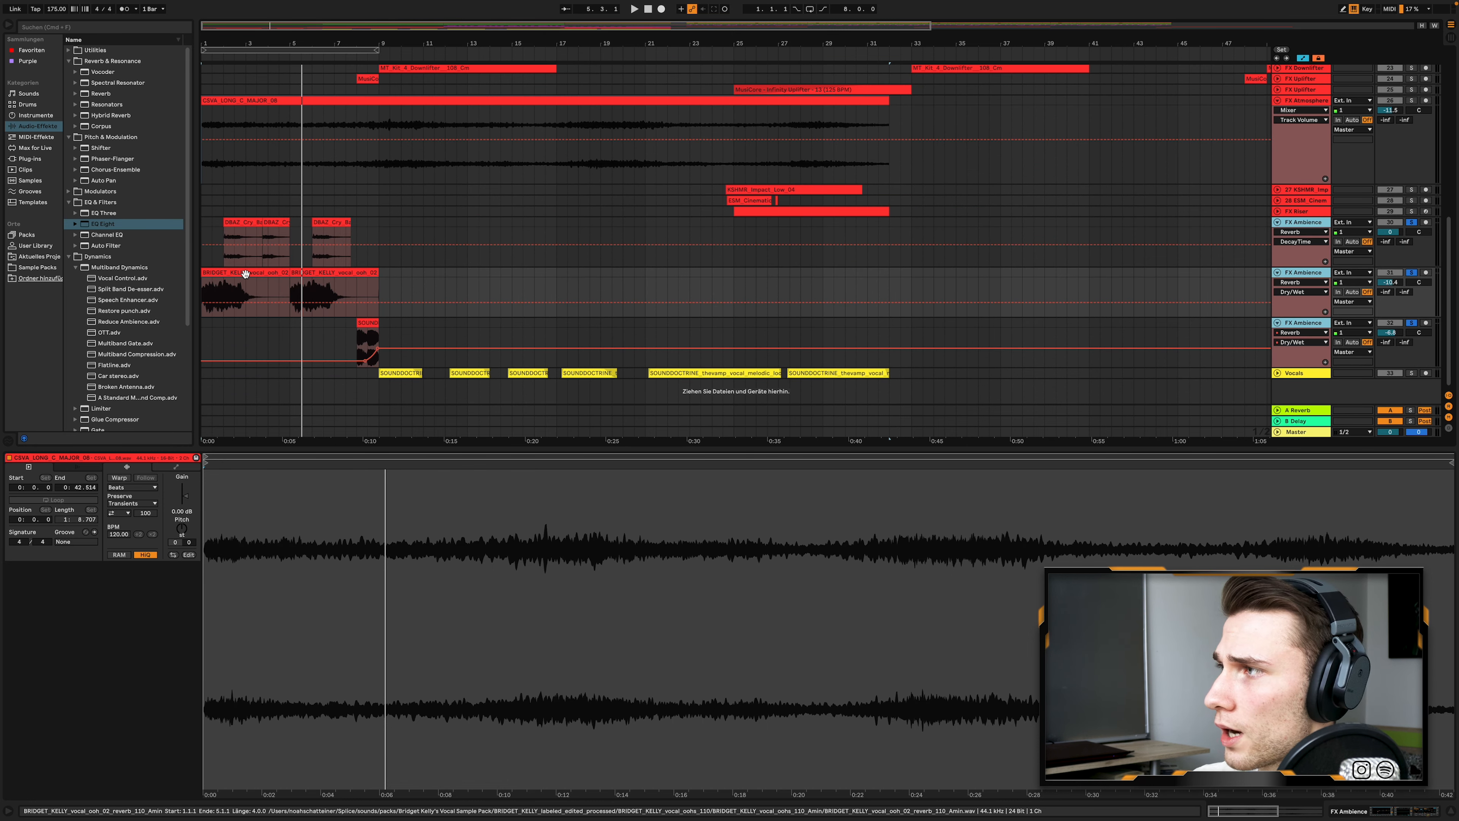
click(245, 274)
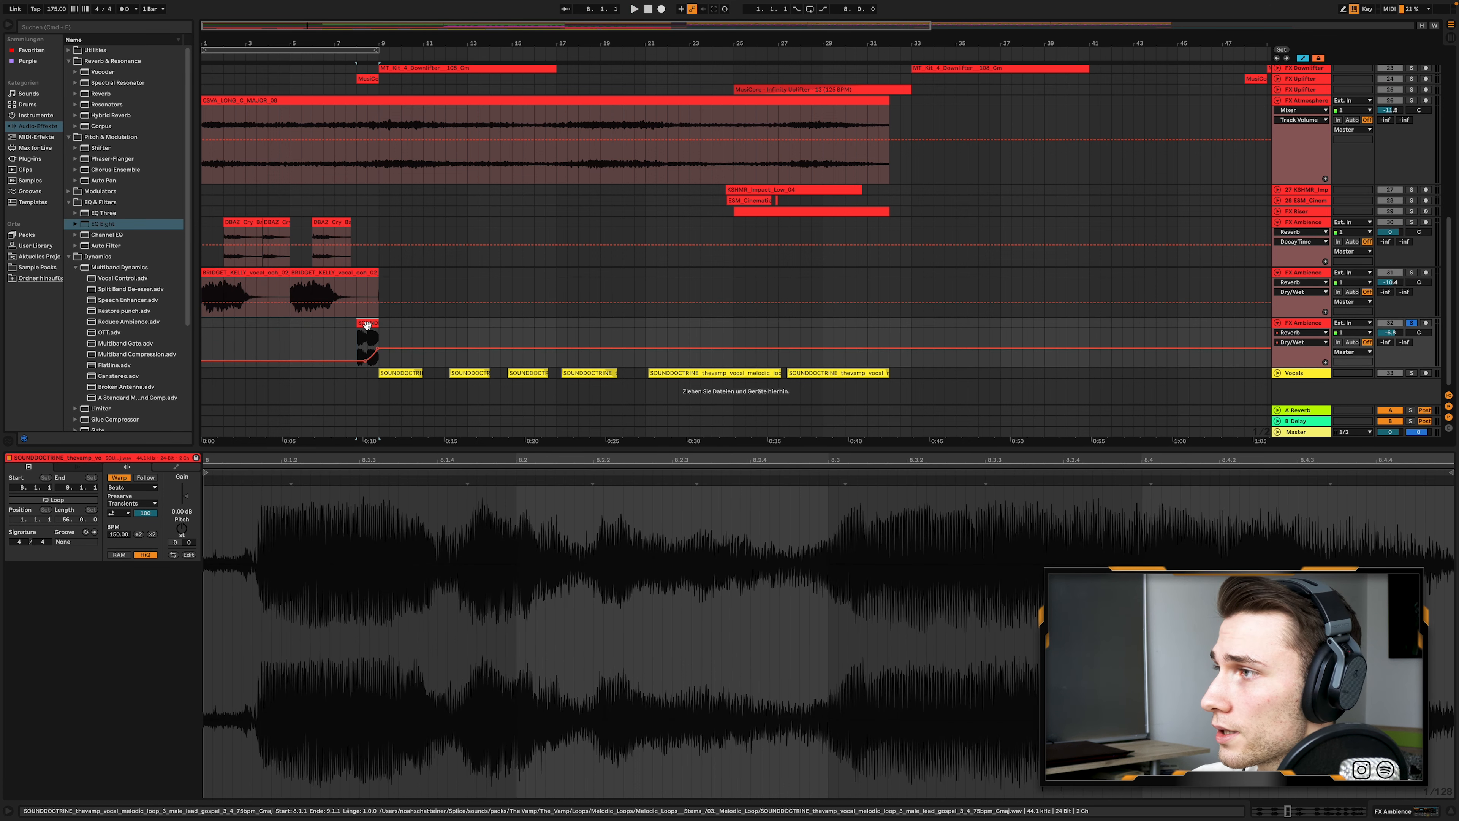
scroll(473, 318, down, 1)
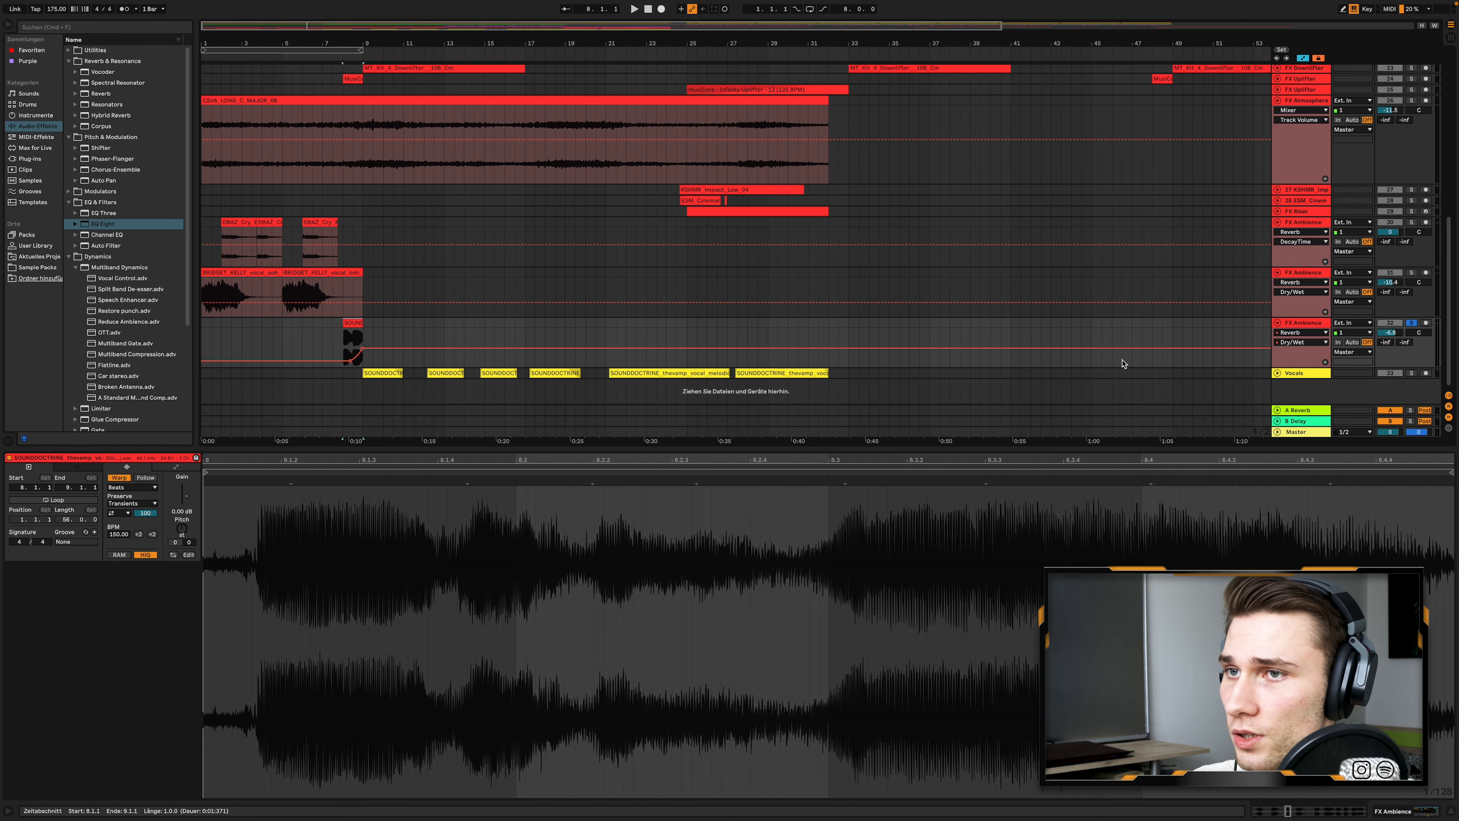
- Unfold the Vocals track and select the range from bar 9 to bar 33 covering all its vocal clips
click(1276, 372)
scroll(331, 345, down, 3)
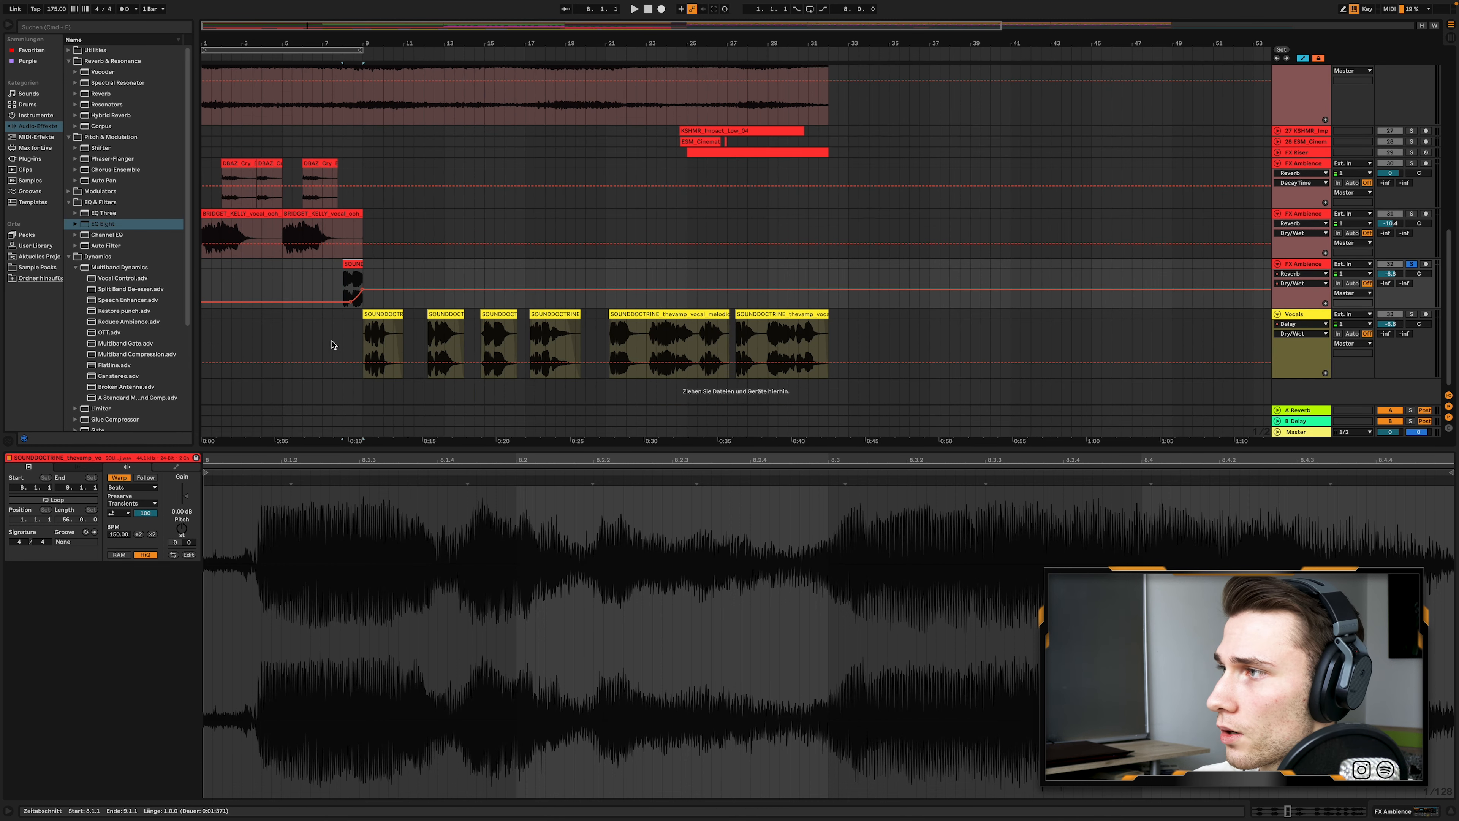
drag(363, 345, 373, 345)
drag(856, 318, 856, 317)
key(minus)
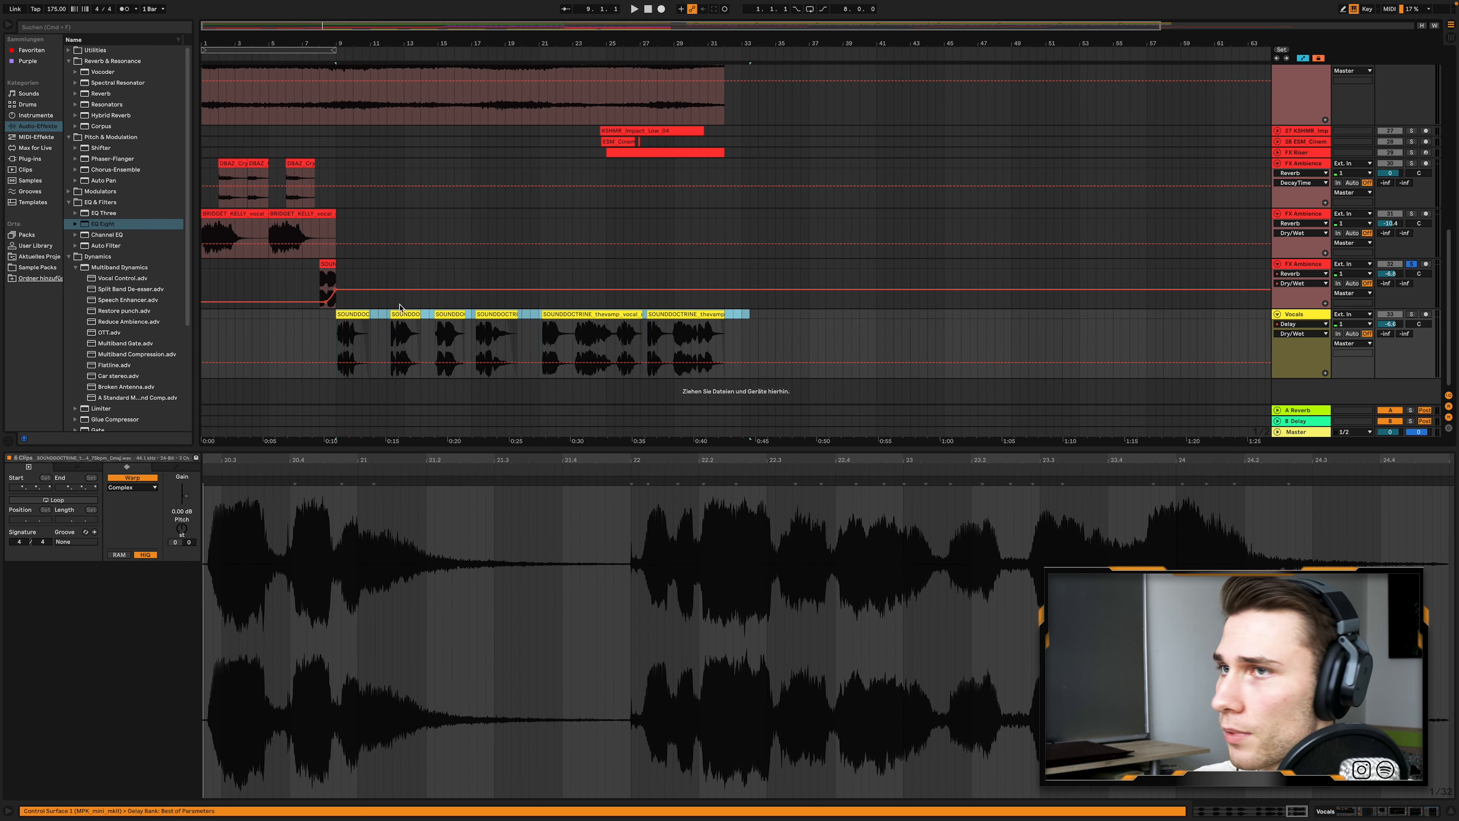
- Open the Bass Part track's Serum clip at bar 17 and play the soloed bass
scroll(1293, 272, down, 2)
scroll(1284, 374, up, 8)
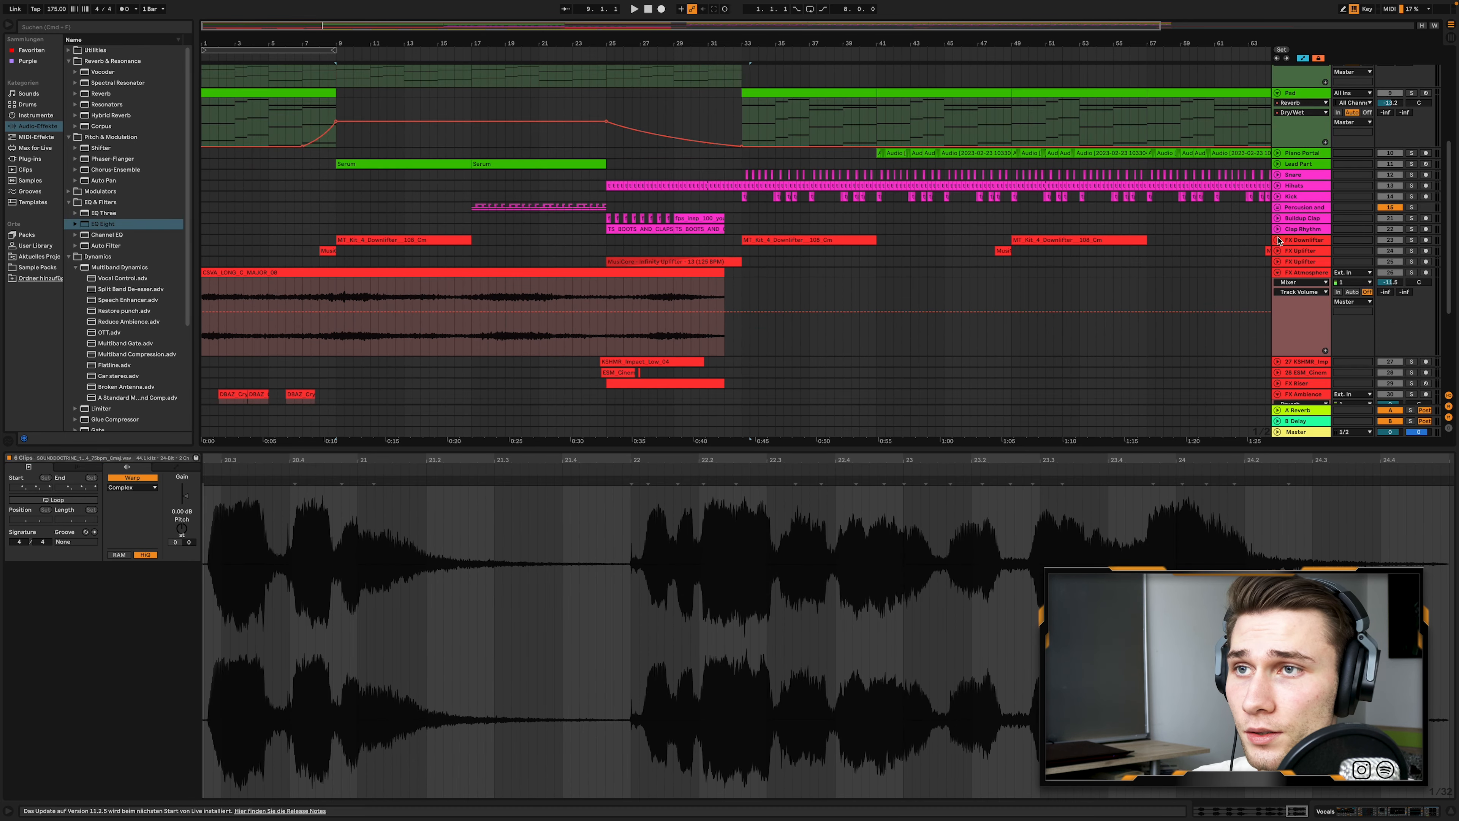
click(1284, 370)
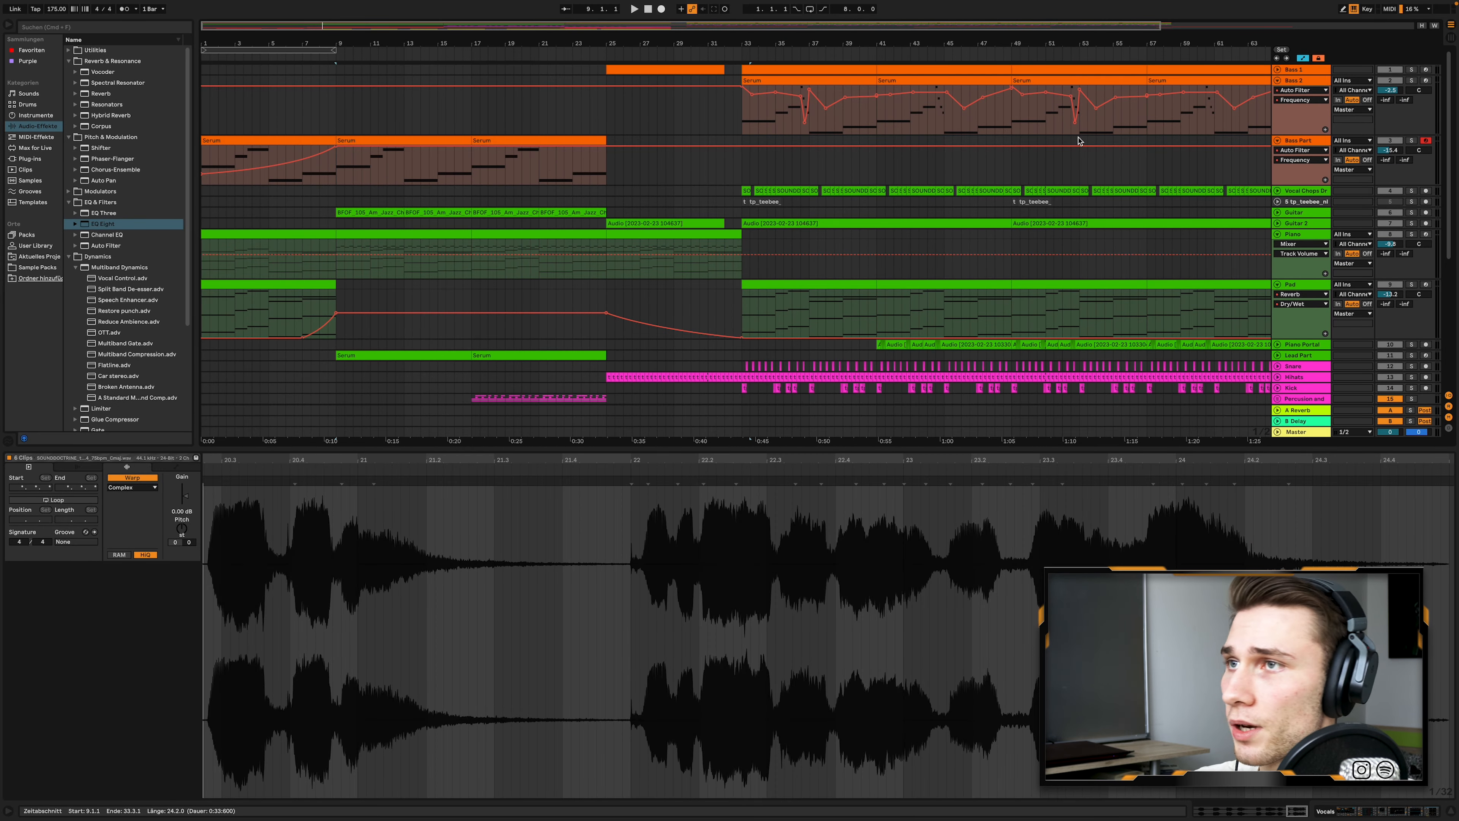
click(542, 138)
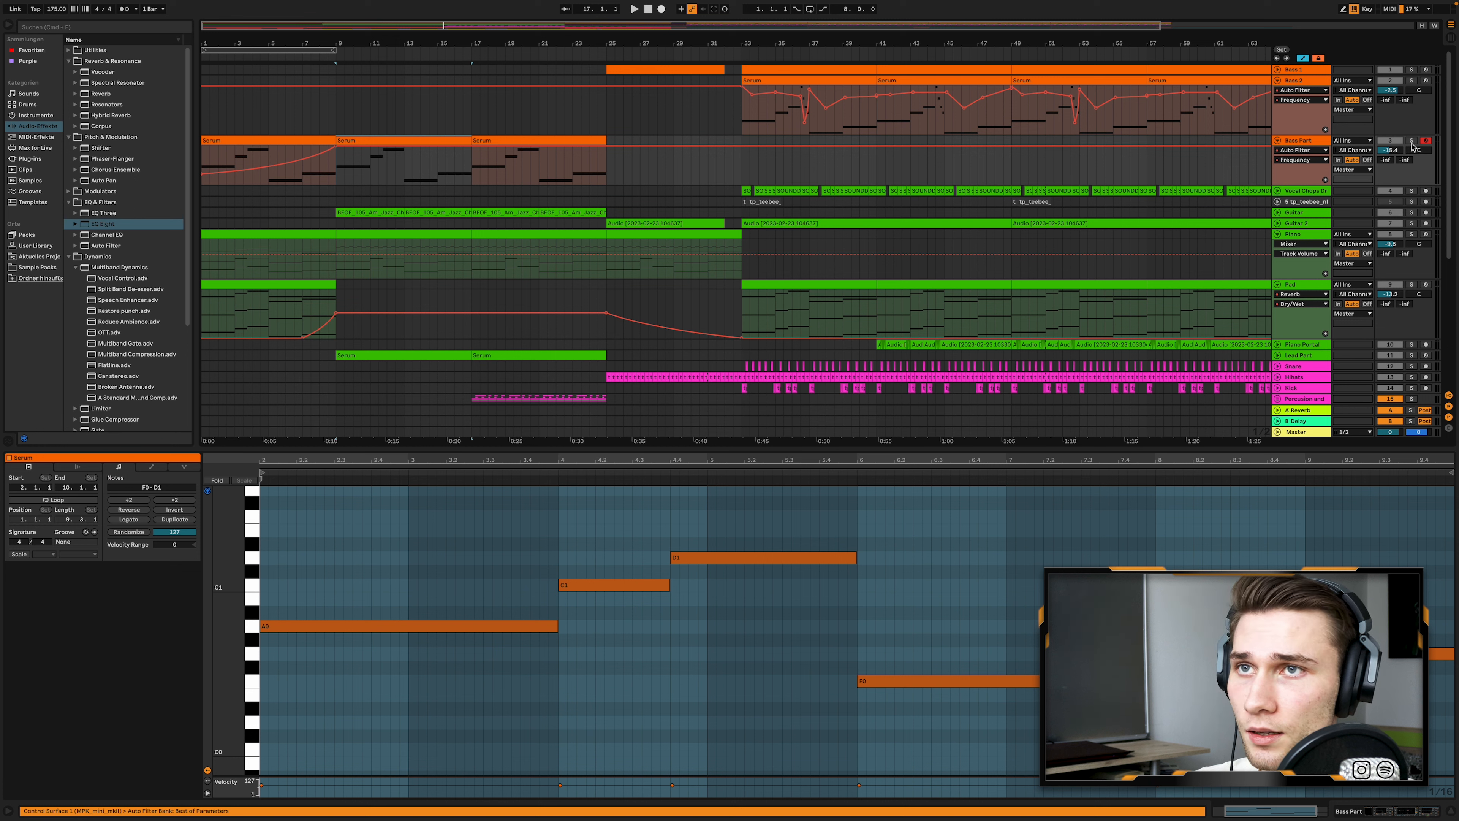
key(space)
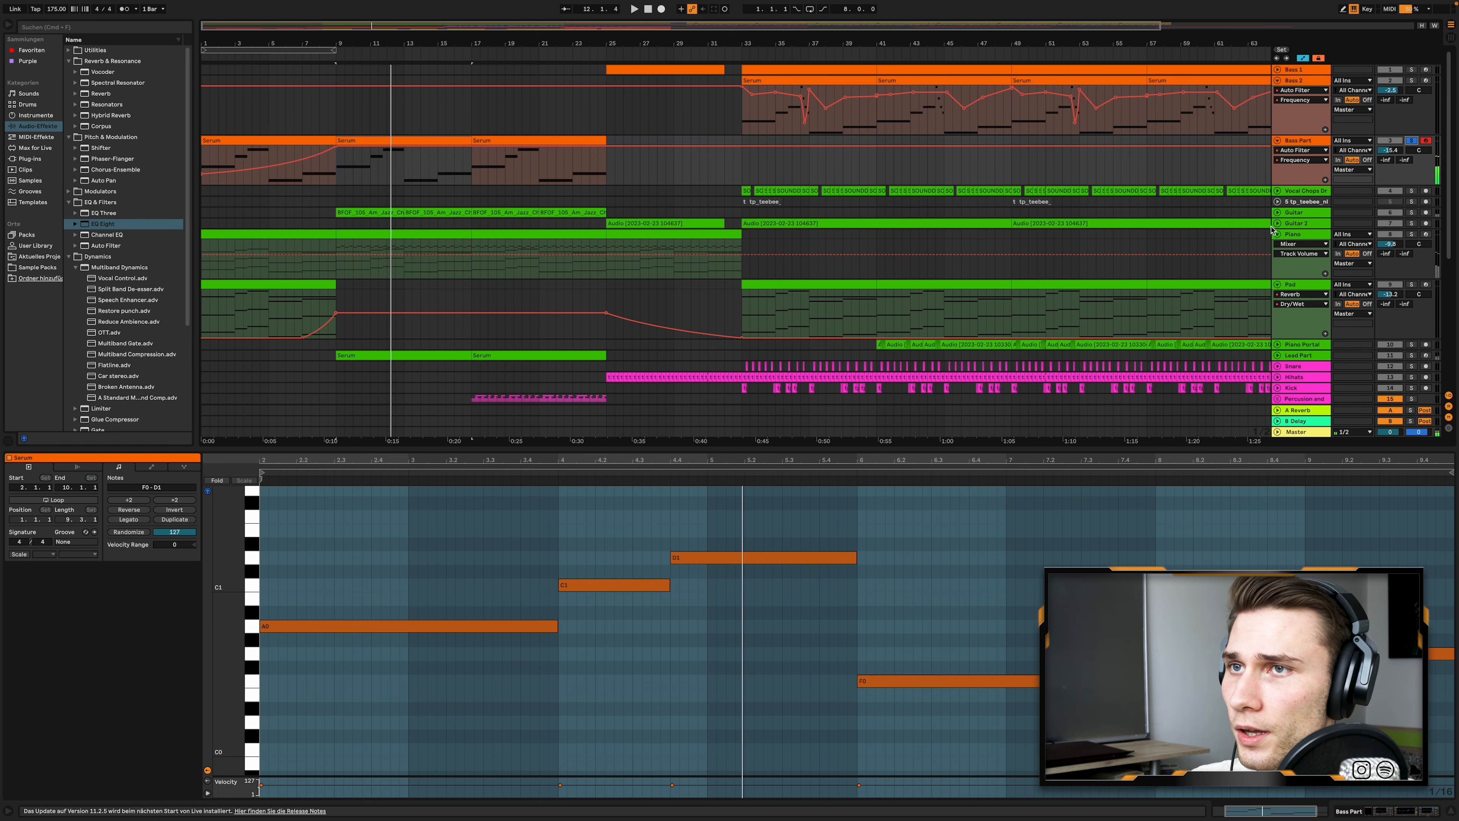
- Unfold the Lead Part track and move it directly below the Bass Part track
scroll(1276, 232, down, 3)
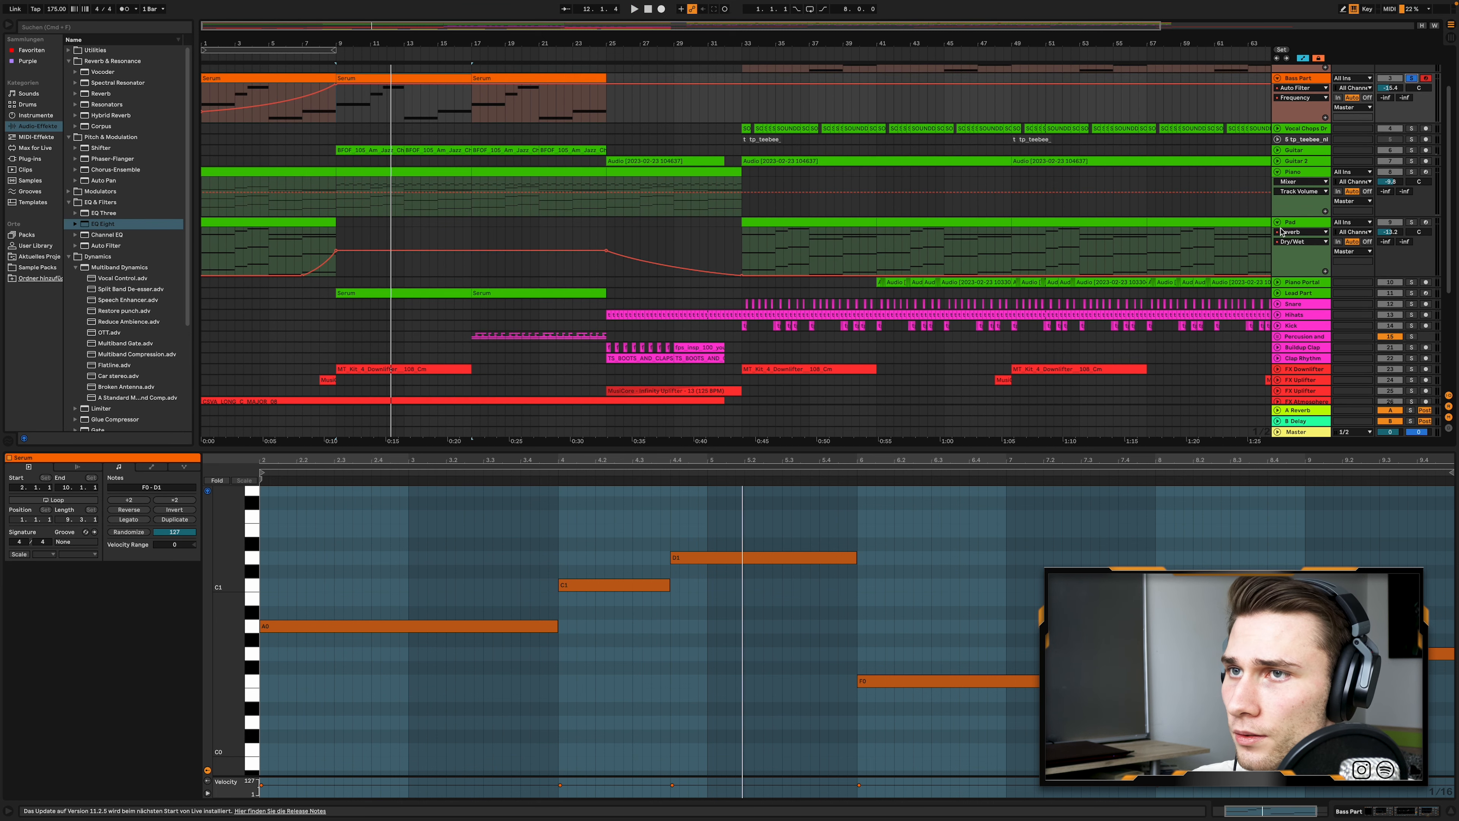
scroll(1281, 232, down, 3)
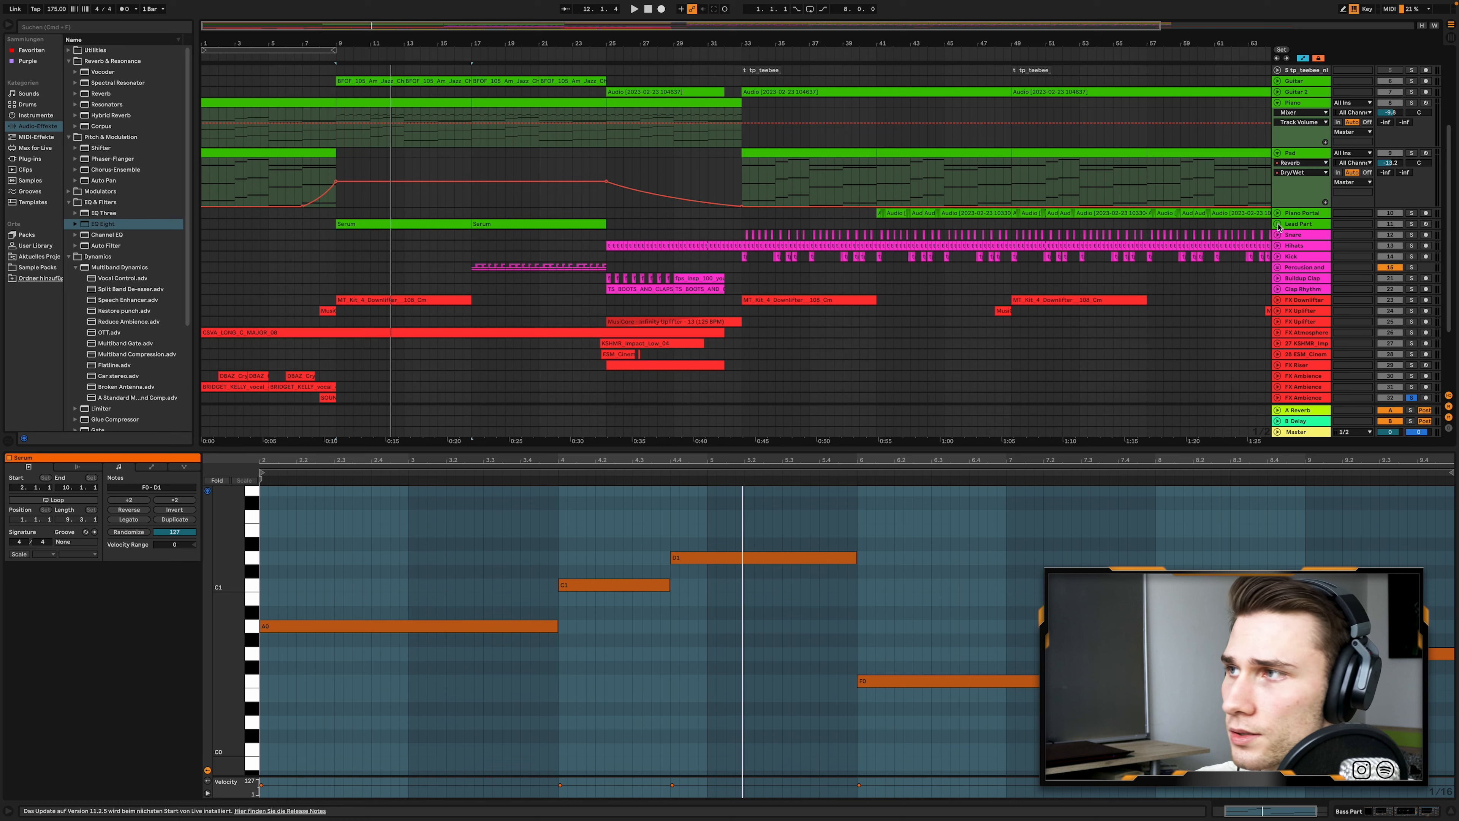
click(1277, 224)
scroll(628, 241, up, 4)
drag(1306, 317, 1292, 144)
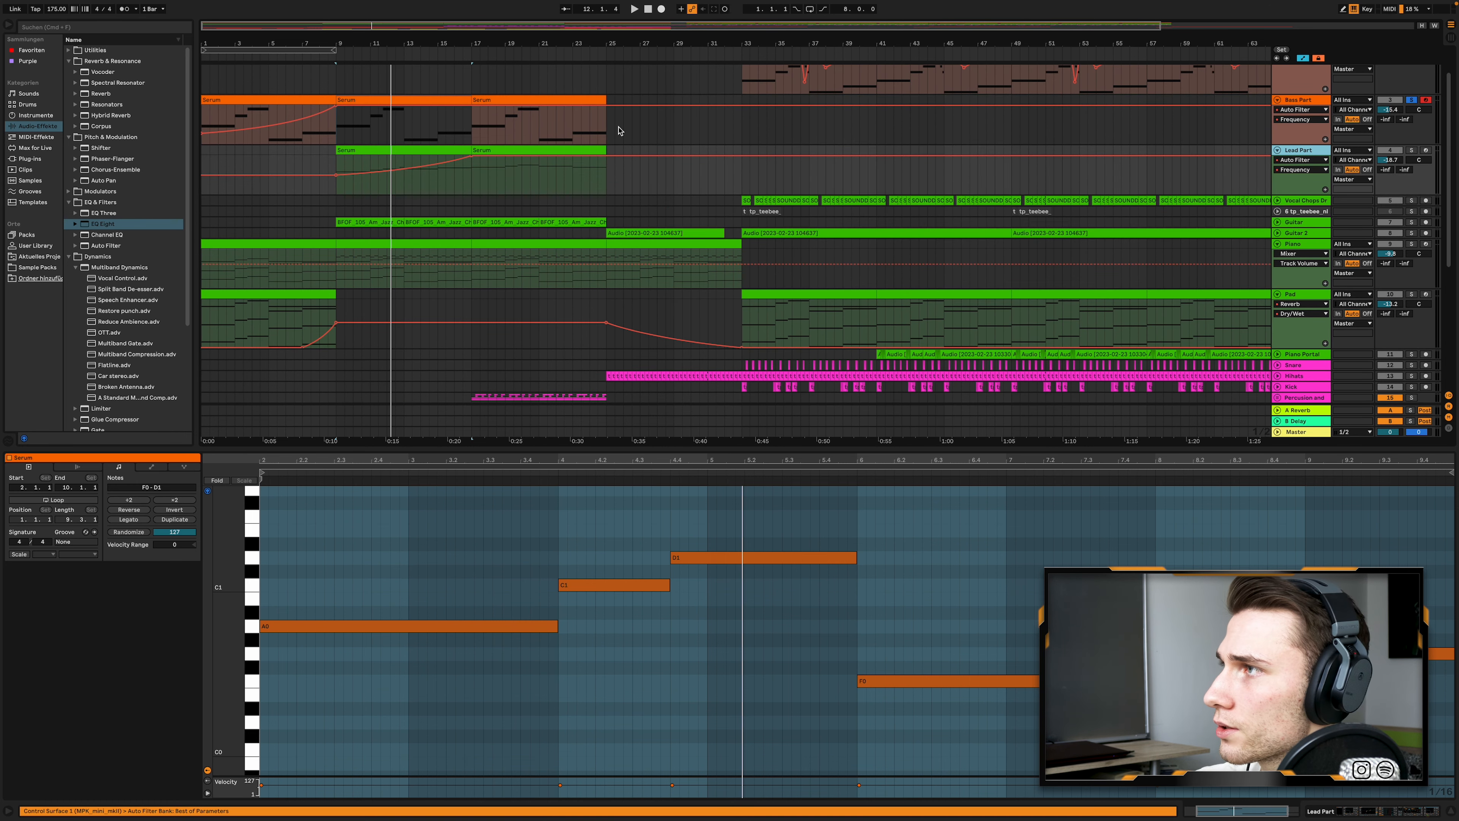
- Play the Lead Part soloed together with the Bass Part from bar 12
scroll(315, 154, up, 3)
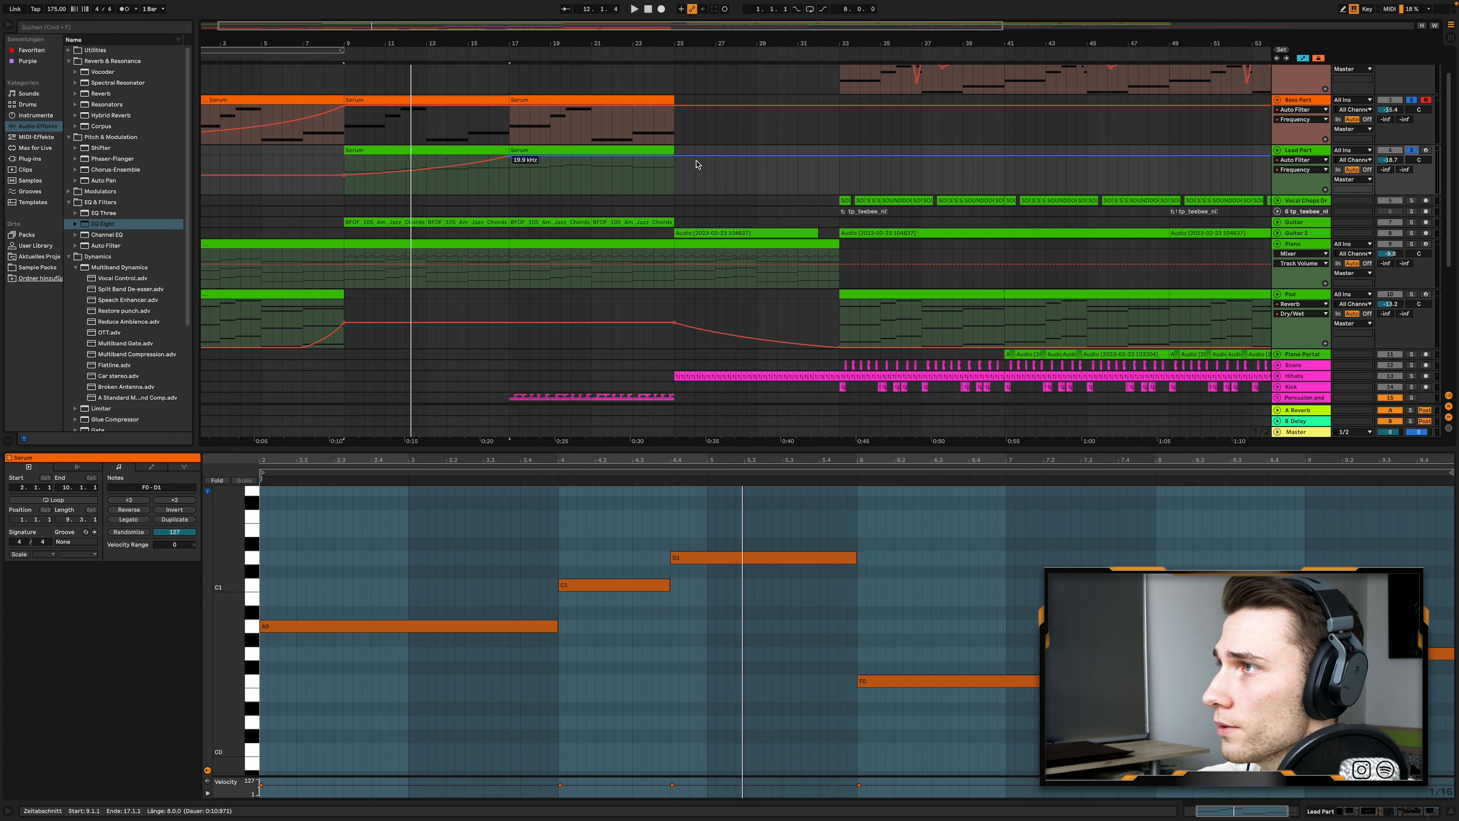
key(space)
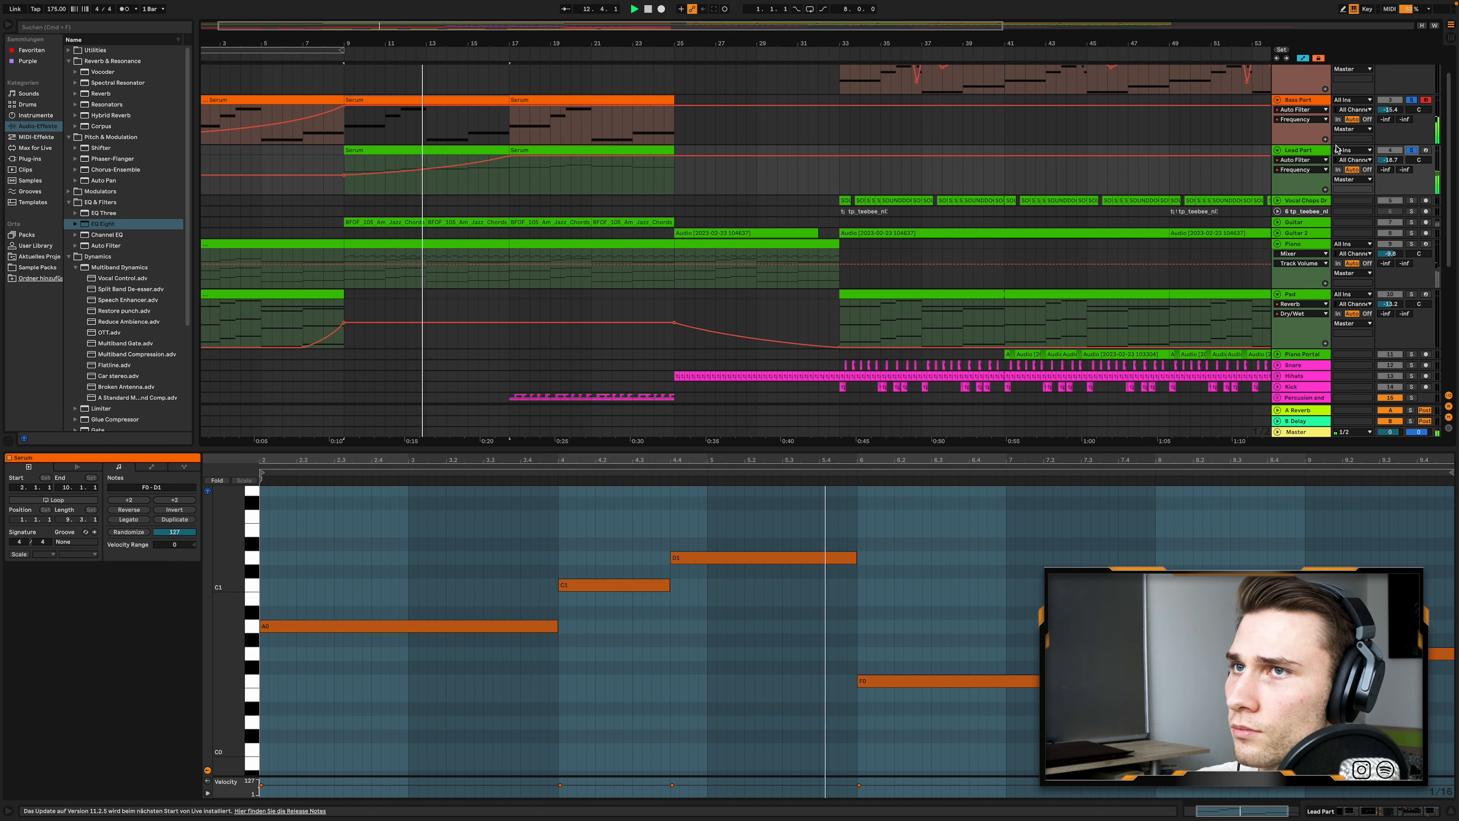
scroll(767, 140, down, 3)
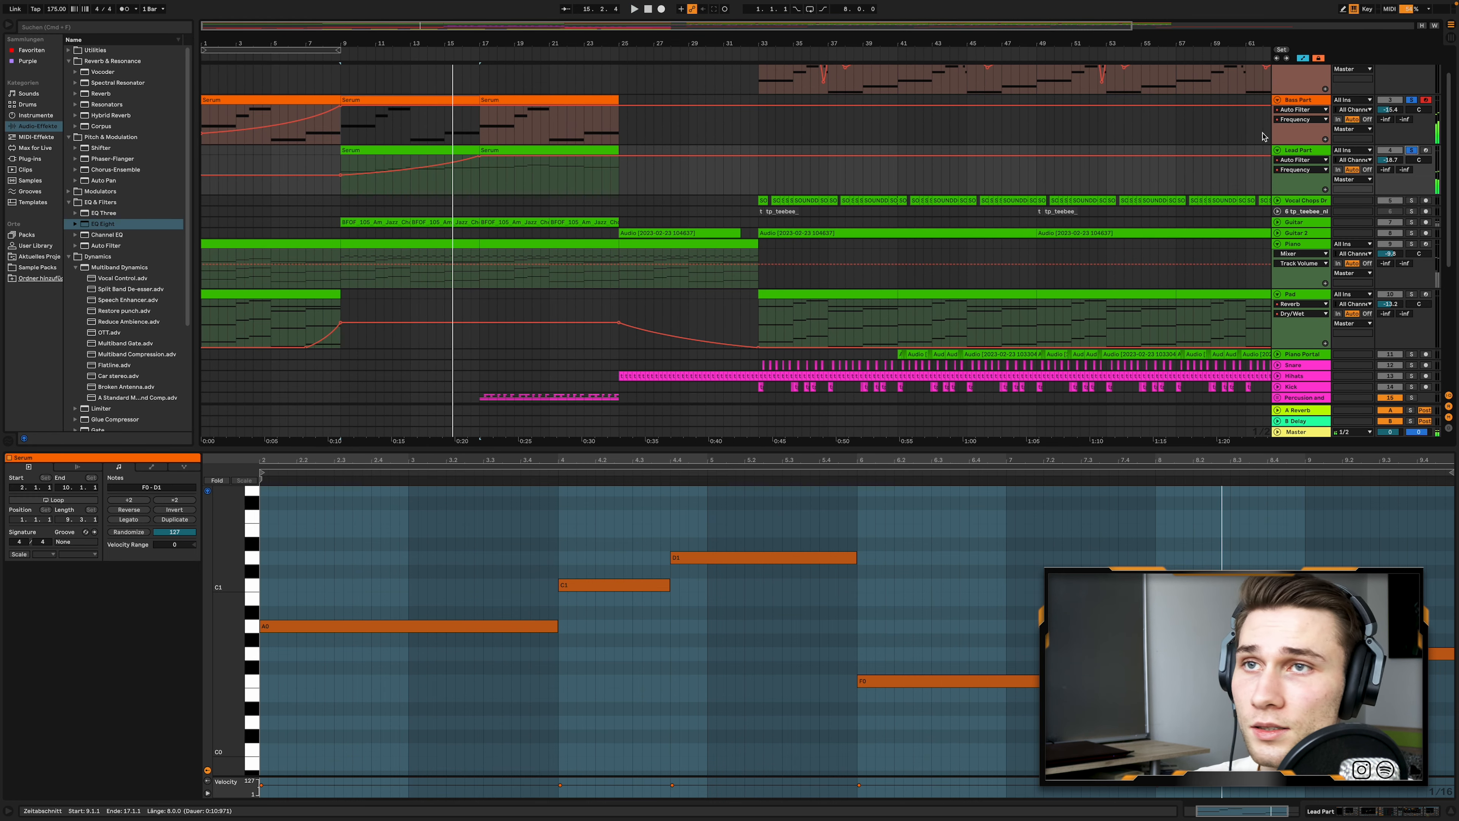
- Unfold the Guitar track and open its first Am Jazz Chords clip at bar 9 with the track soloed
scroll(450, 217, up, 3)
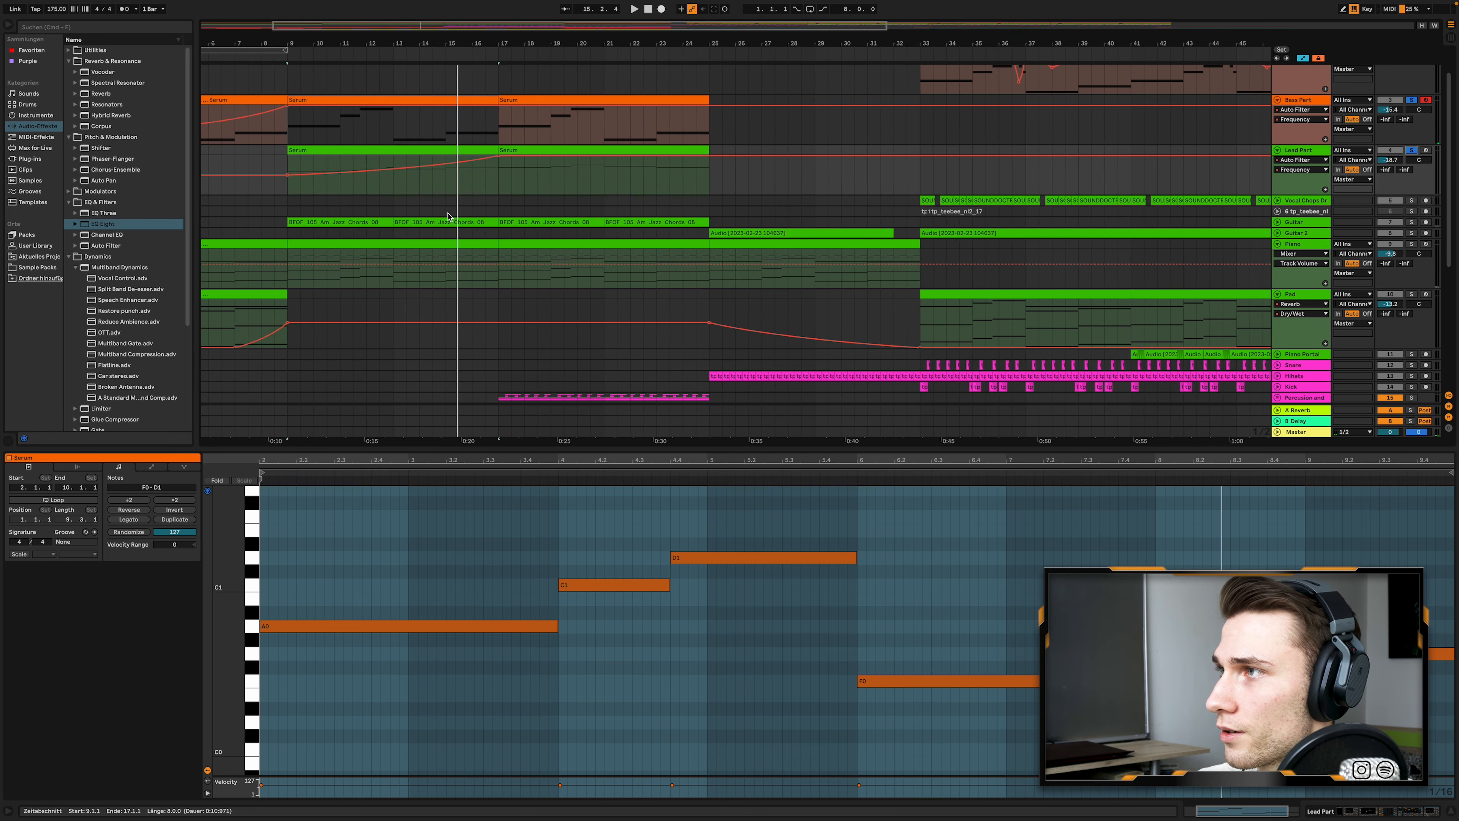
scroll(450, 217, left, 3)
click(1278, 223)
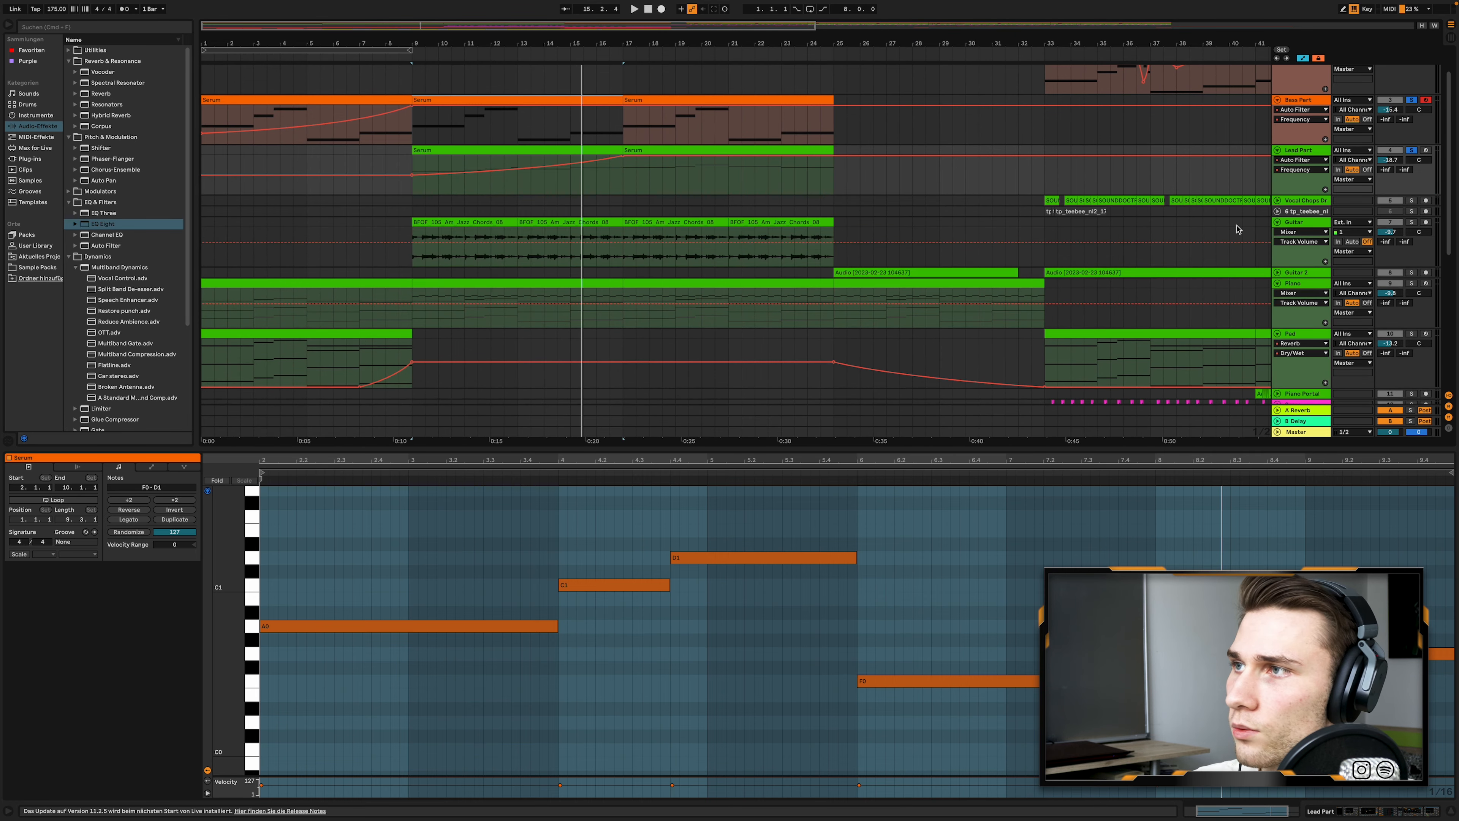
scroll(440, 231, up, 1)
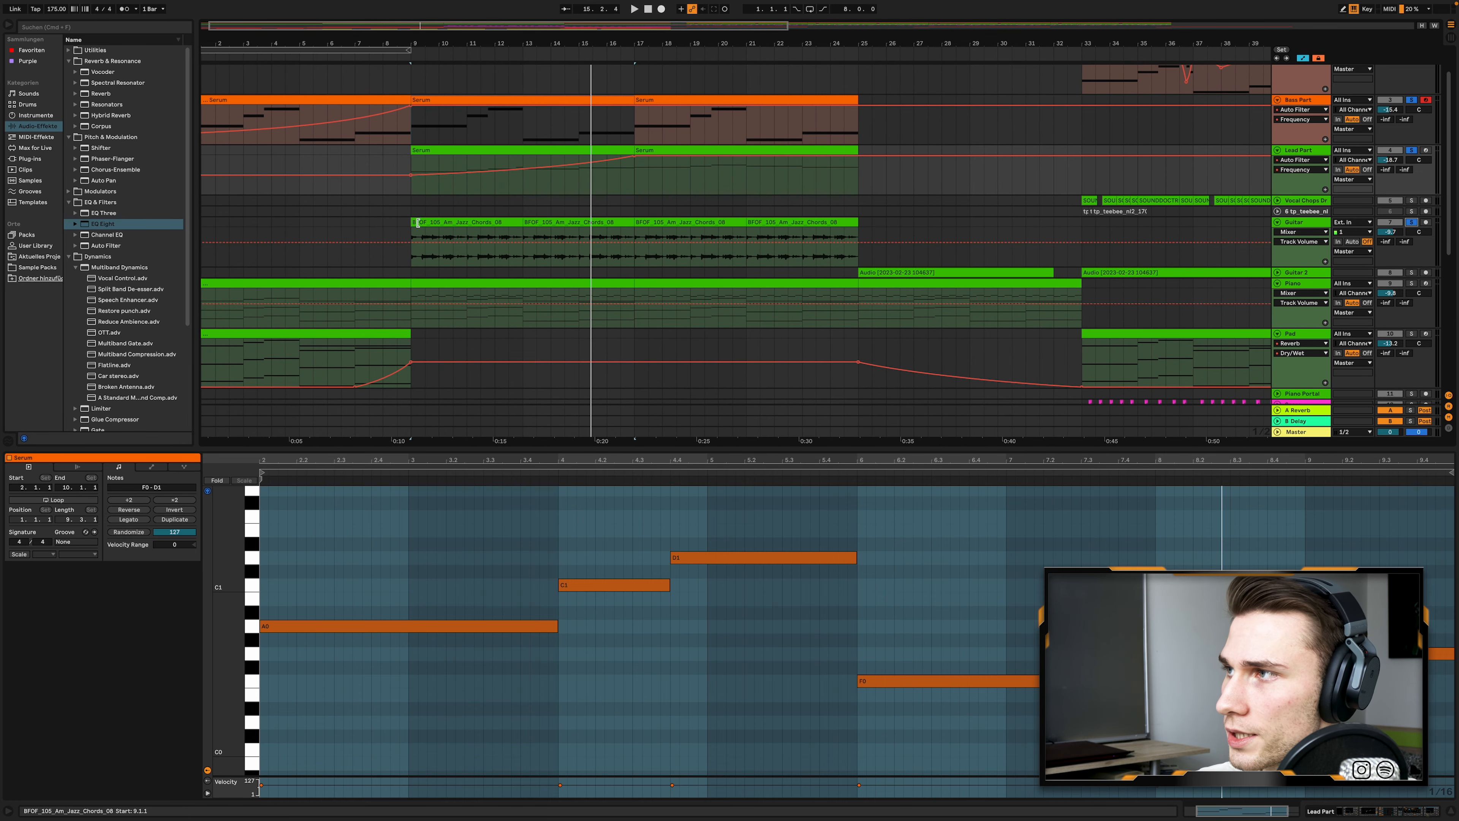
click(443, 222)
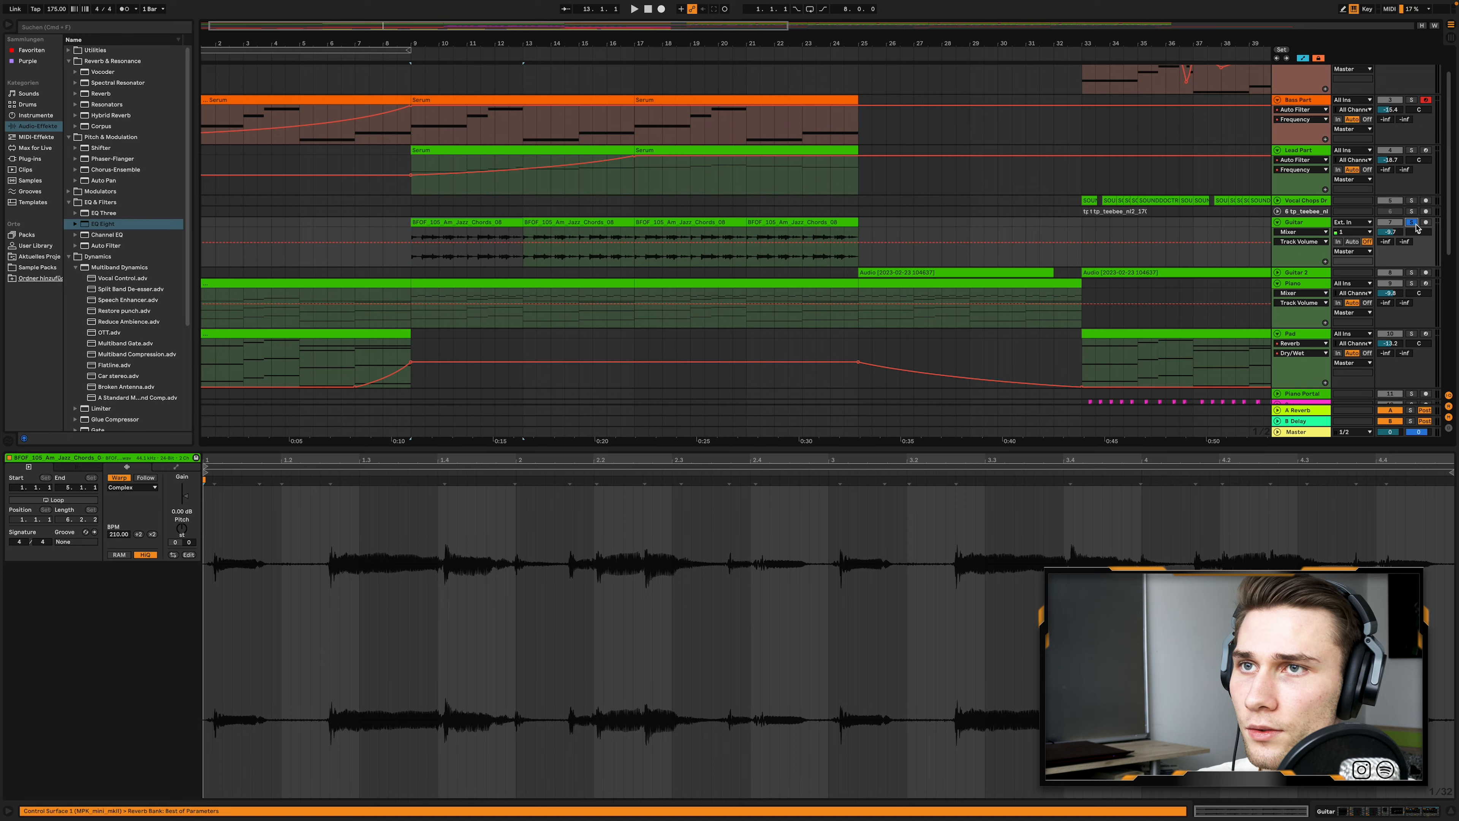
- Play the Guitar track's Am Jazz Chords clips with the track soloed
click(1412, 222)
key(space)
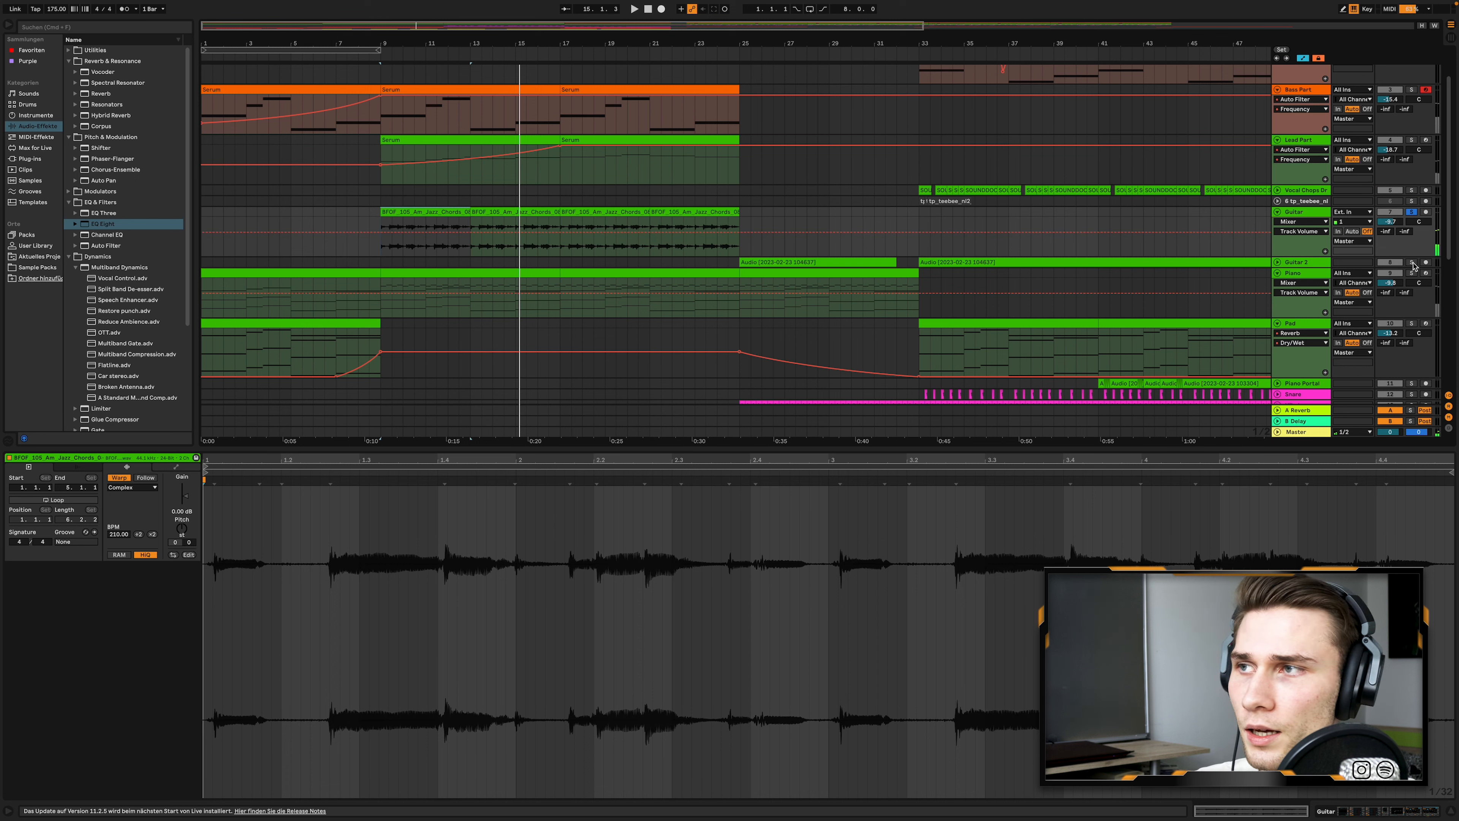
- Open the Piano track's clip, select notes in its uppermost melody line and play the piano soloed from bar 9
click(446, 273)
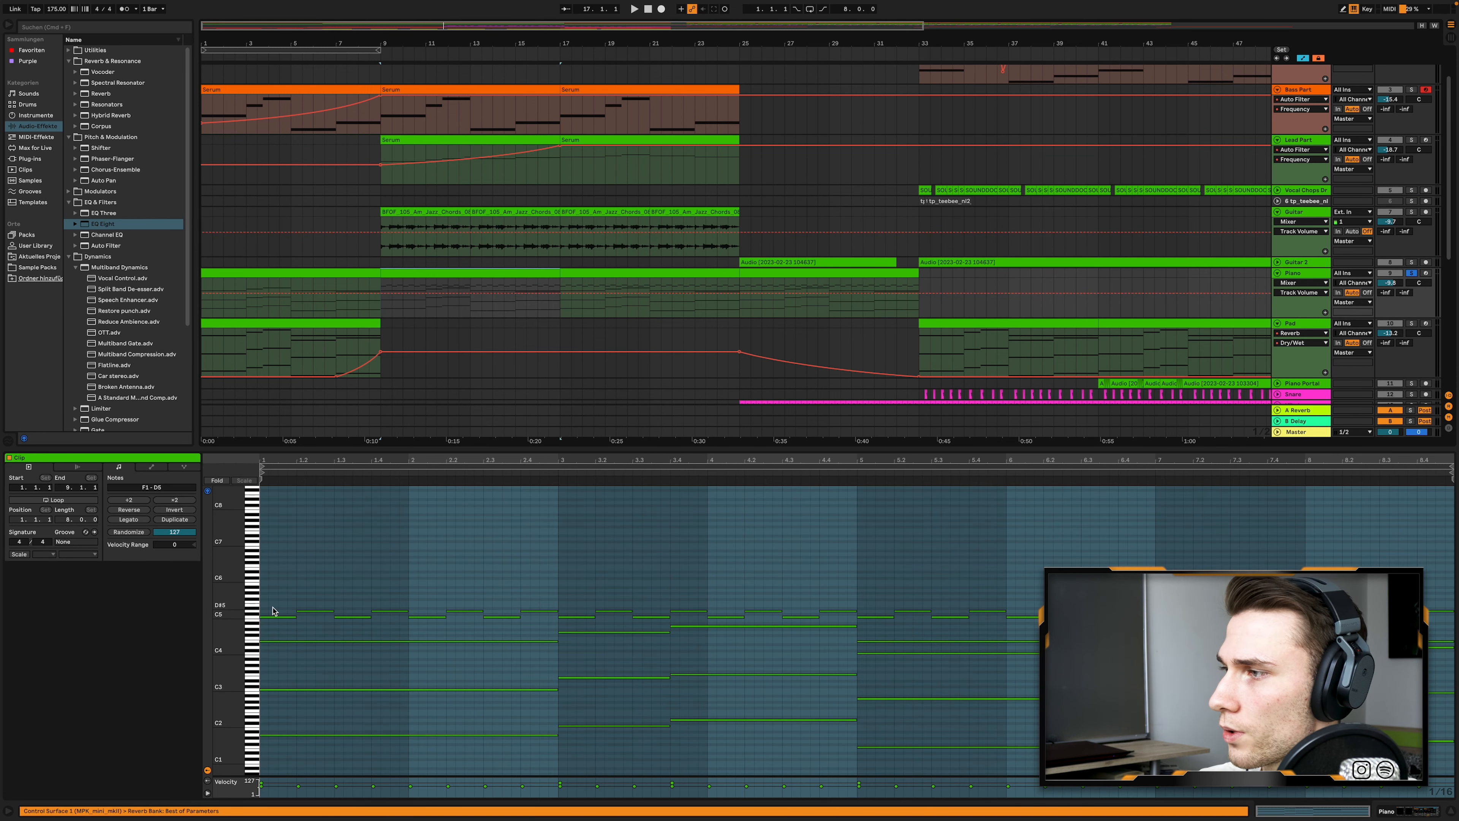
click(282, 616)
click(385, 611)
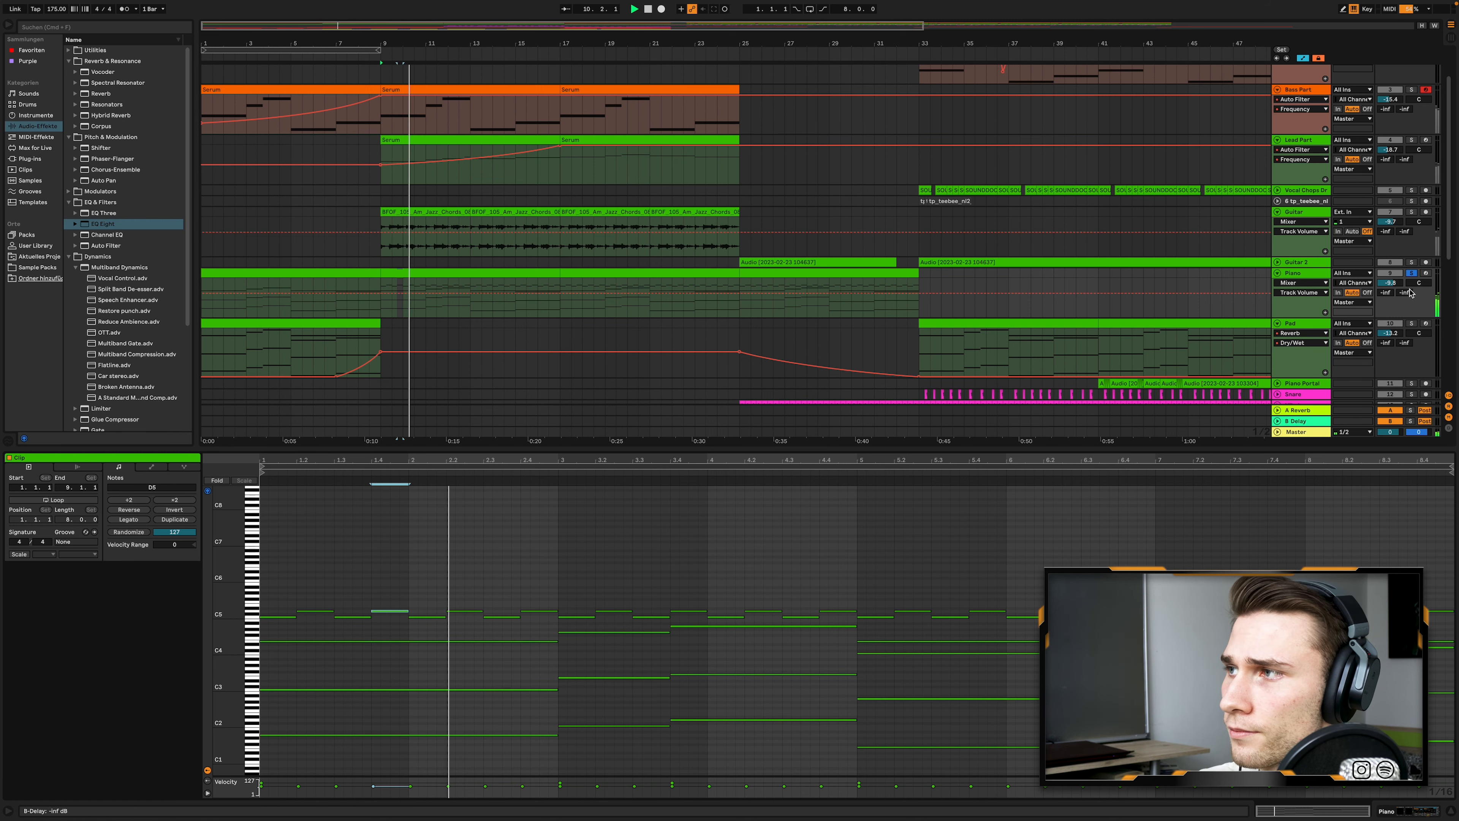
- Open the FX Downlifter clip at bar 9, play it soloed and turn the track's solo off
scroll(1411, 273, down, 1)
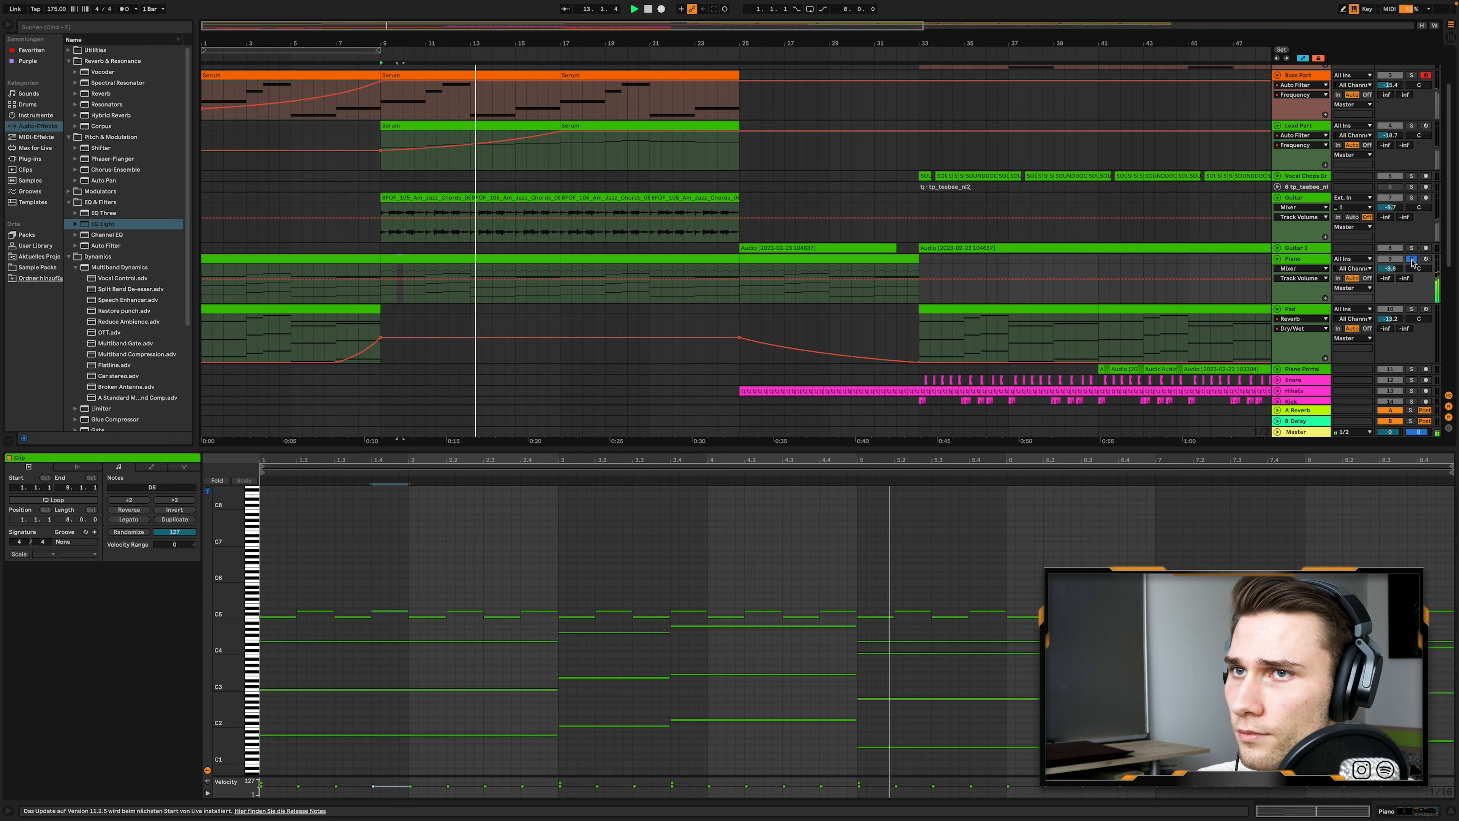
scroll(511, 230, down, 10)
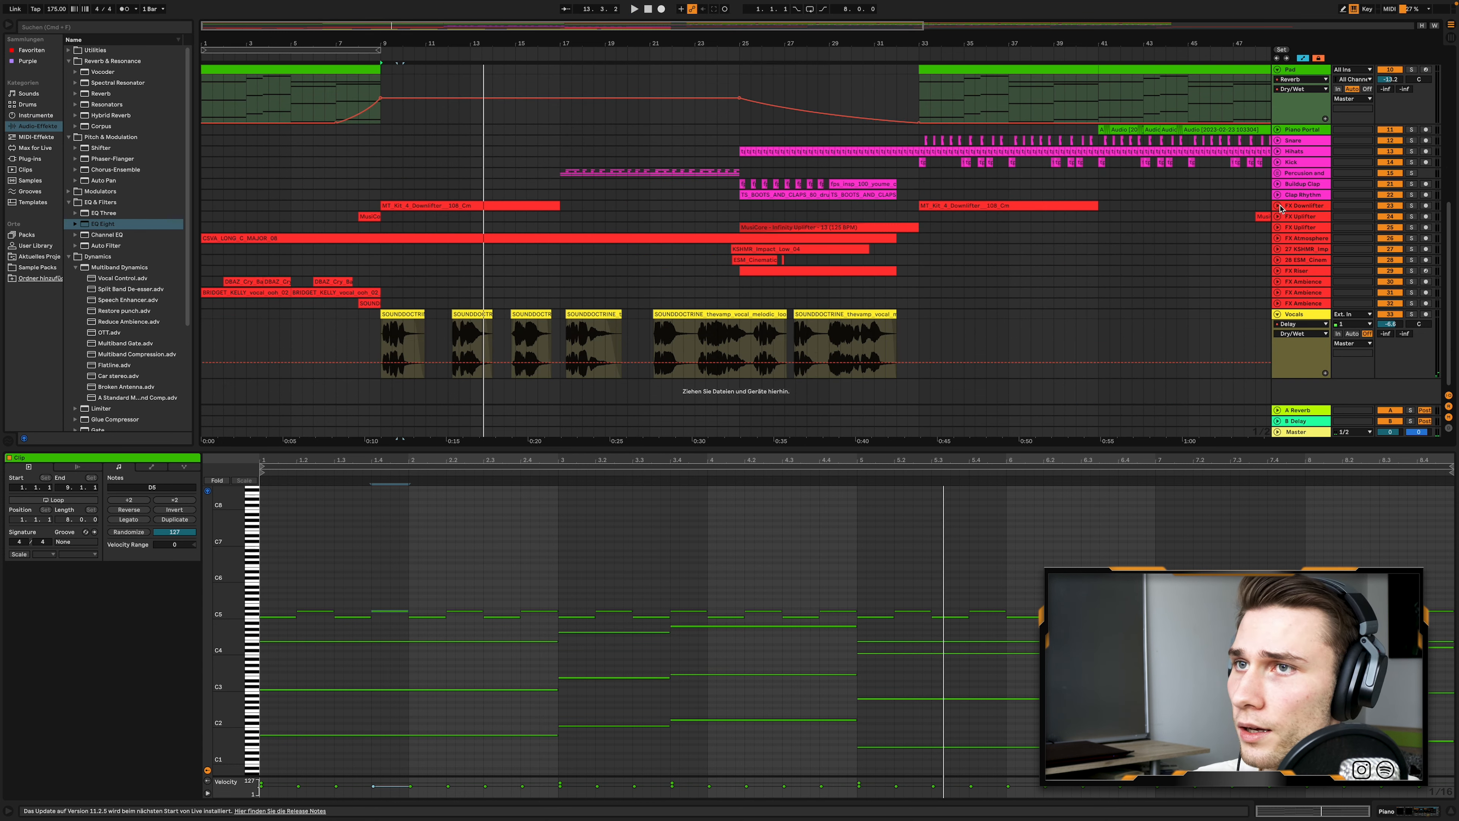
click(466, 208)
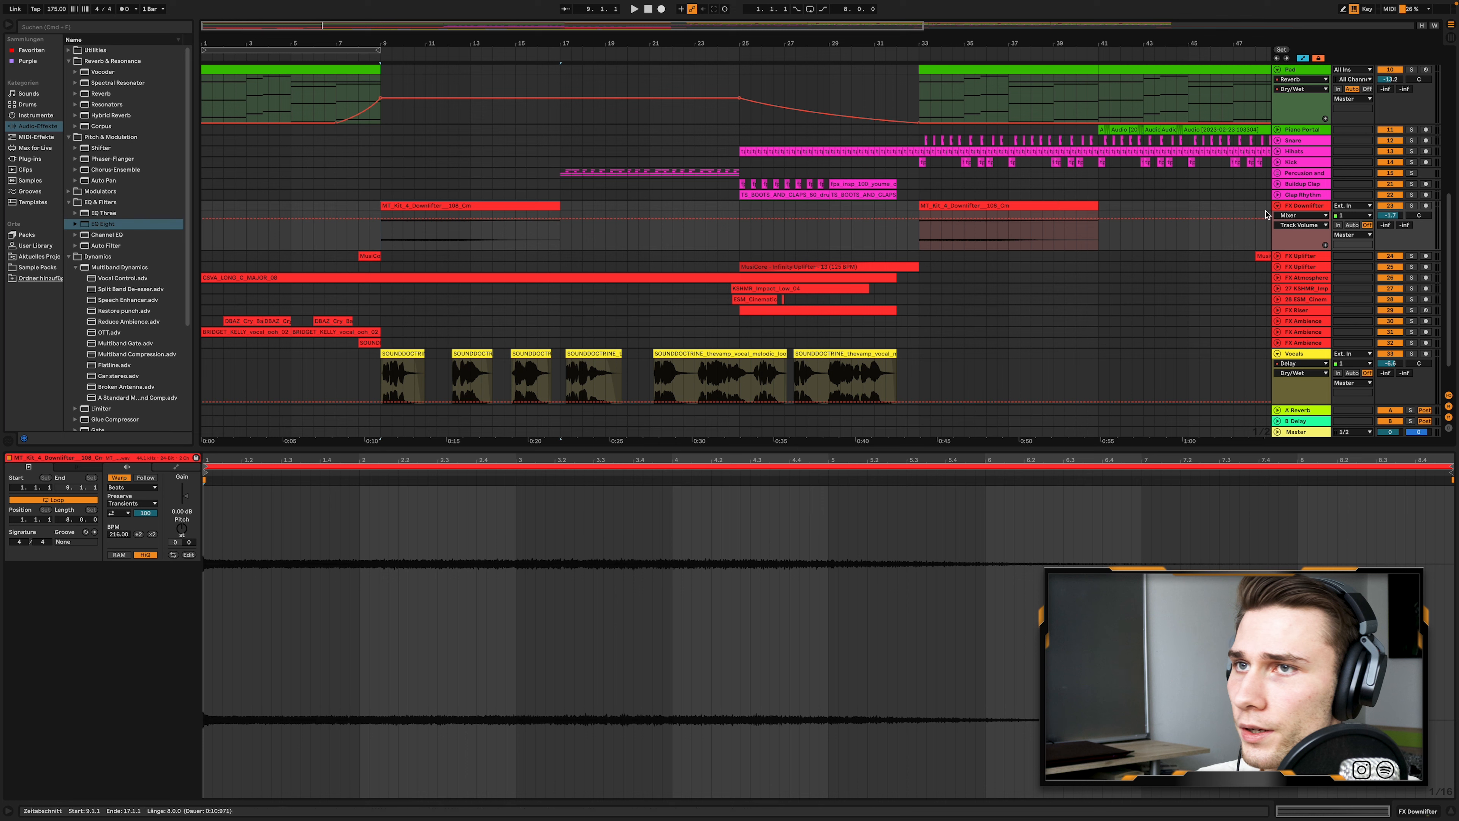
key(space)
click(1411, 205)
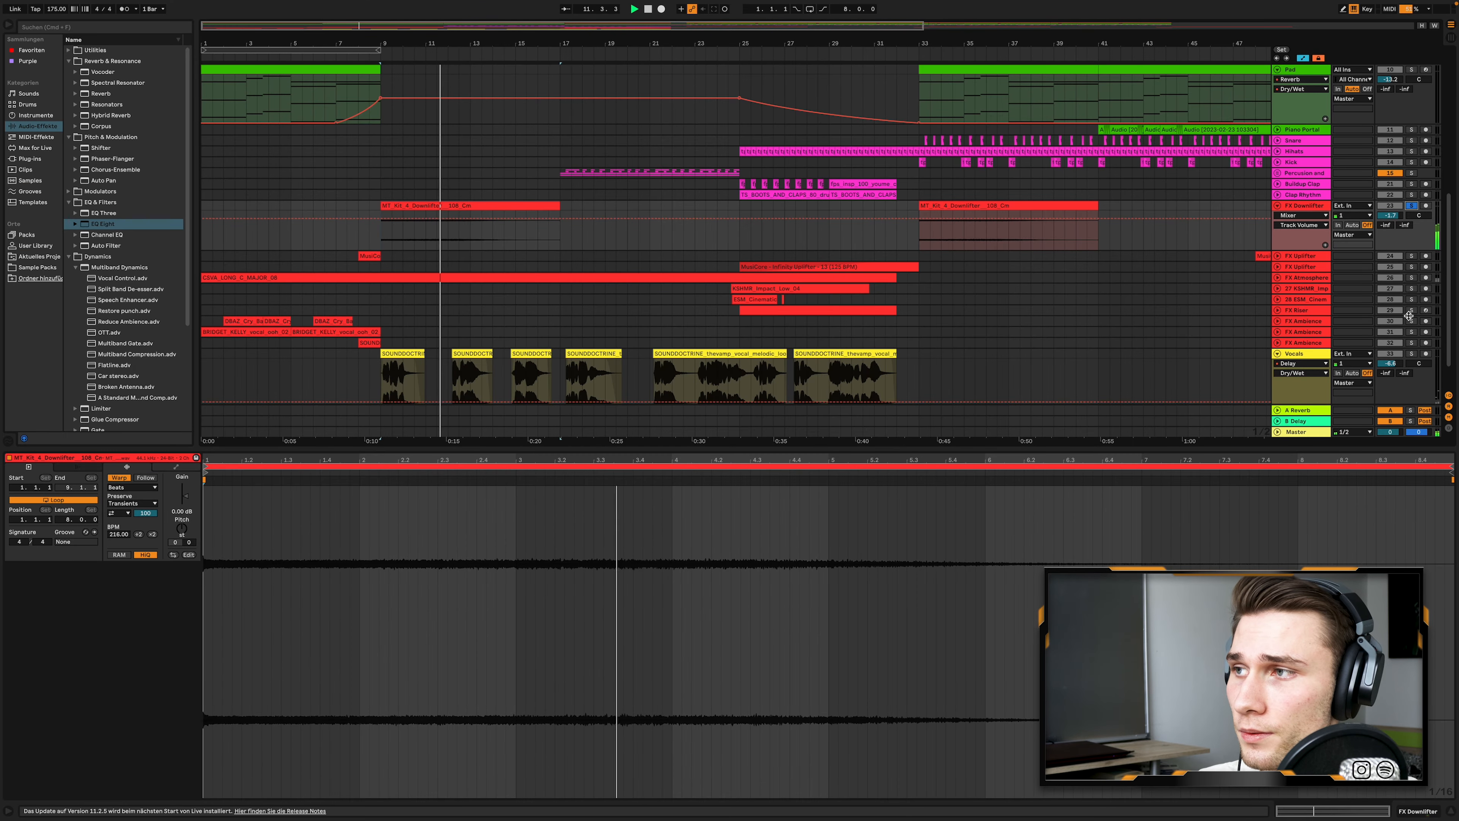
click(1412, 207)
- Solo the Vocals track, open its first SOUNDOCTRINE clip at bar 9 and play it
scroll(1411, 217, down, 2)
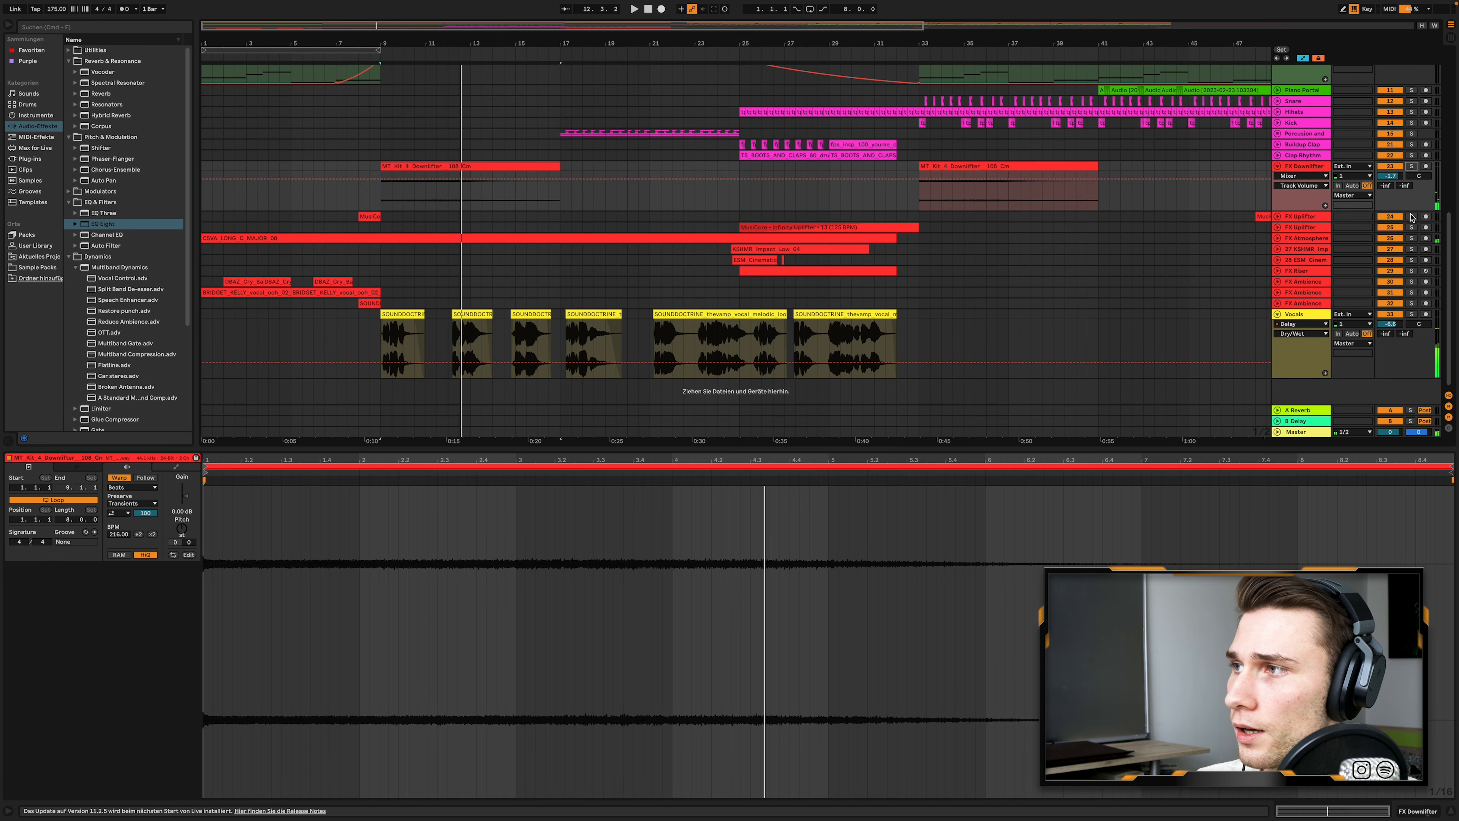
click(1412, 313)
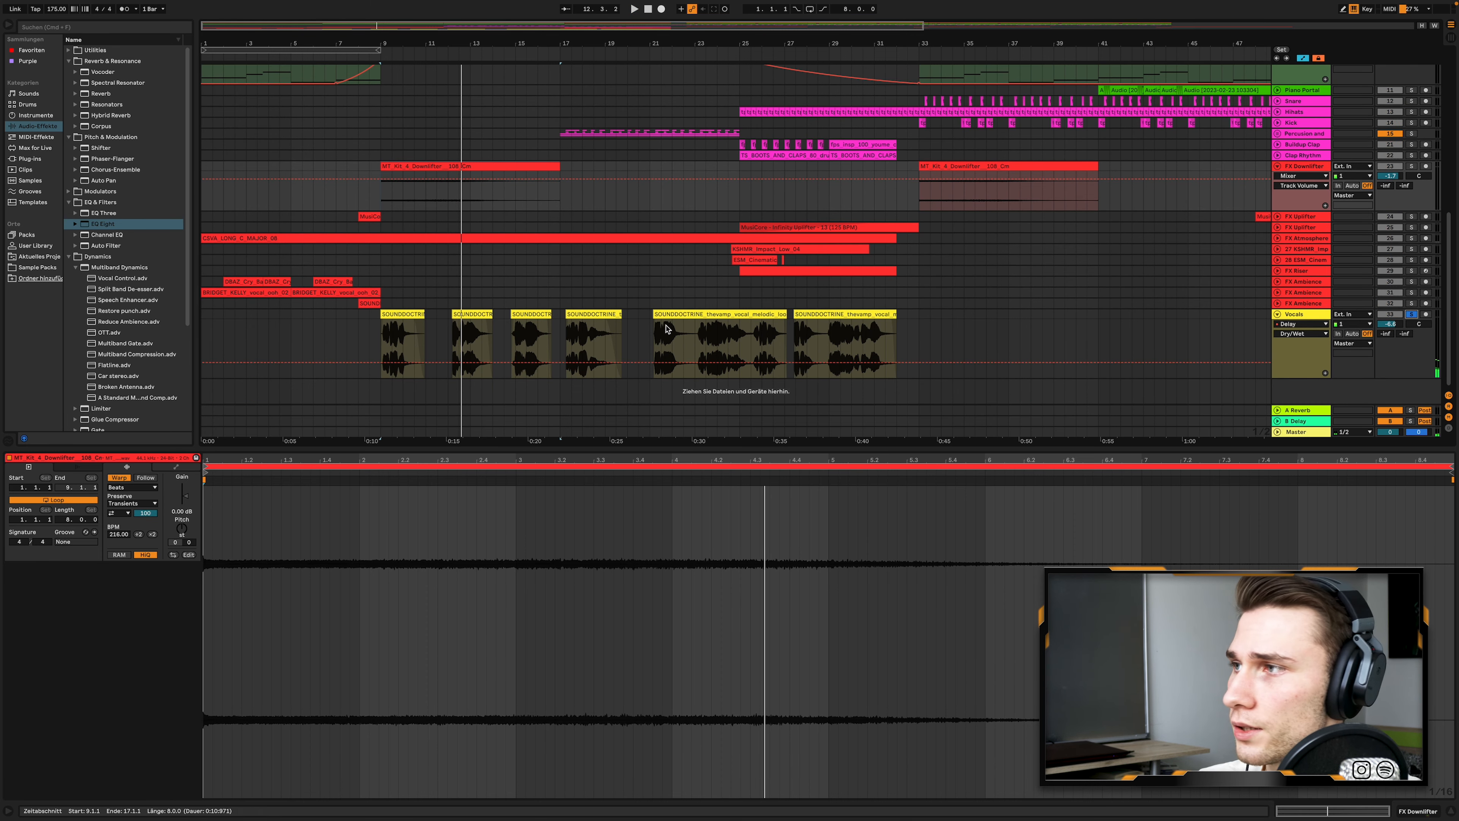
click(392, 315)
key(space)
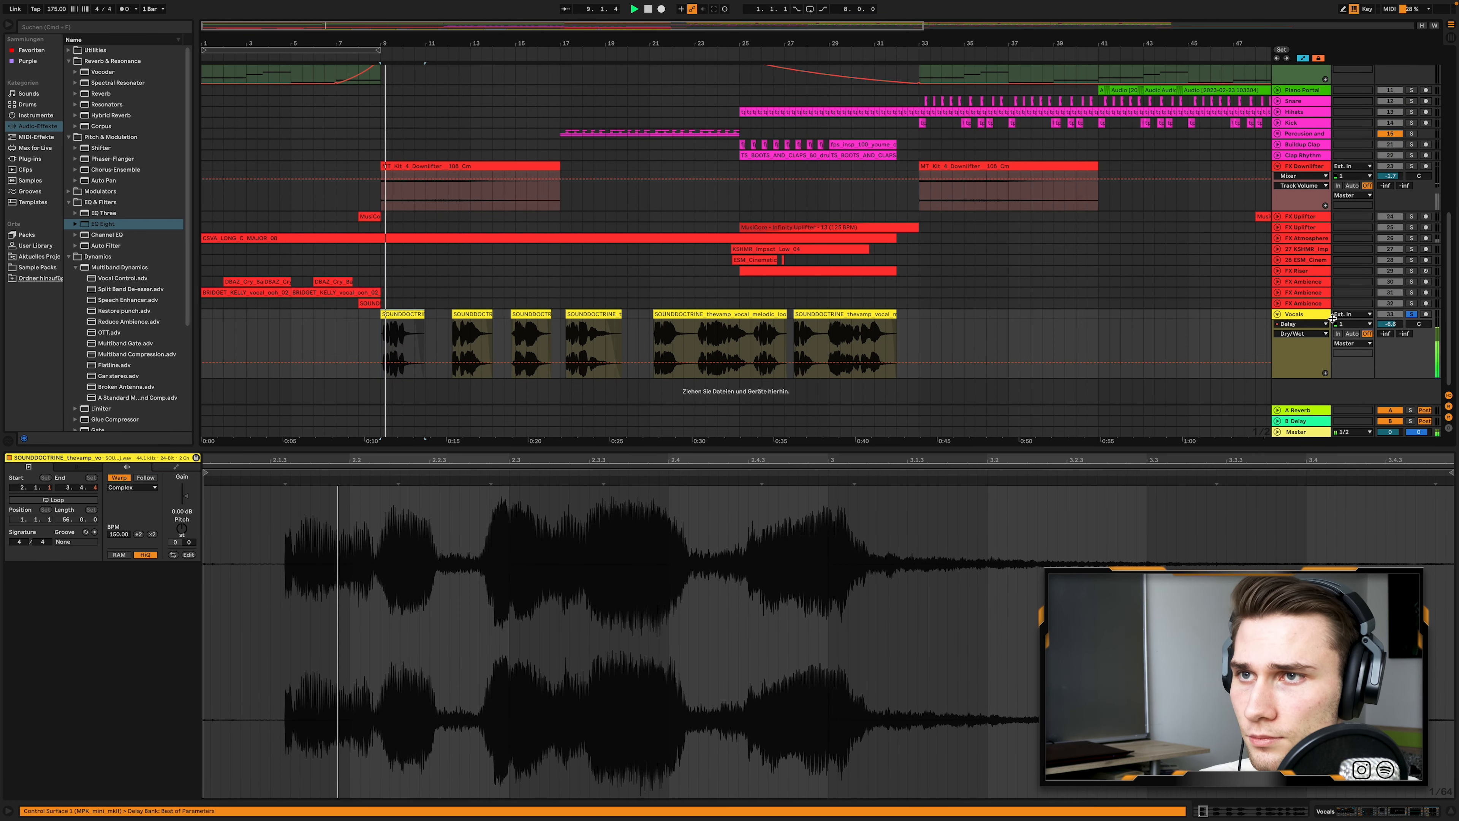
- Show the Vocals track's device chain and review its Reverb, OTT, Saturator, EQ Eight and Compressor
key(shift+Tab)
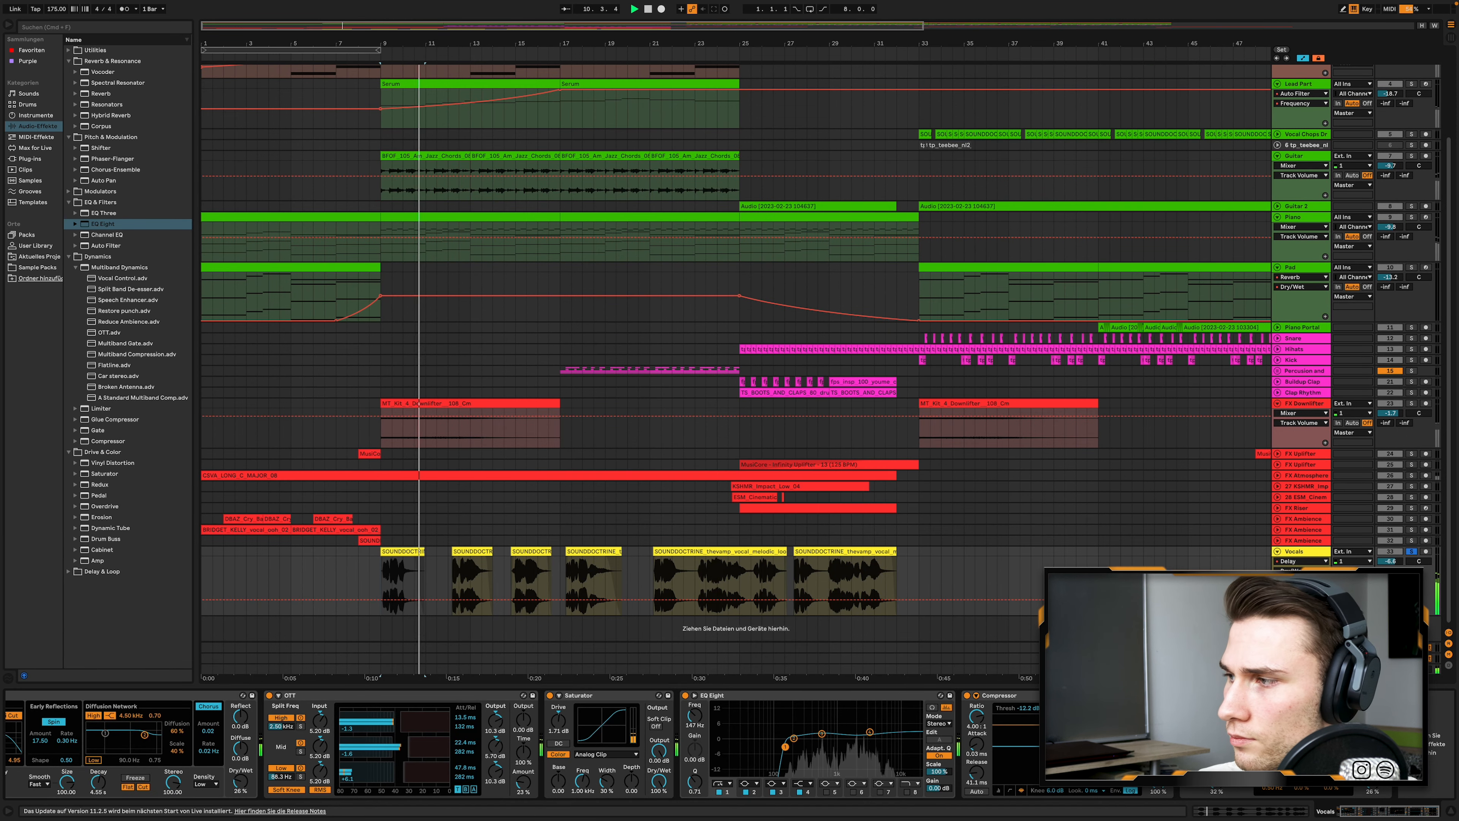
scroll(521, 744, left, 2)
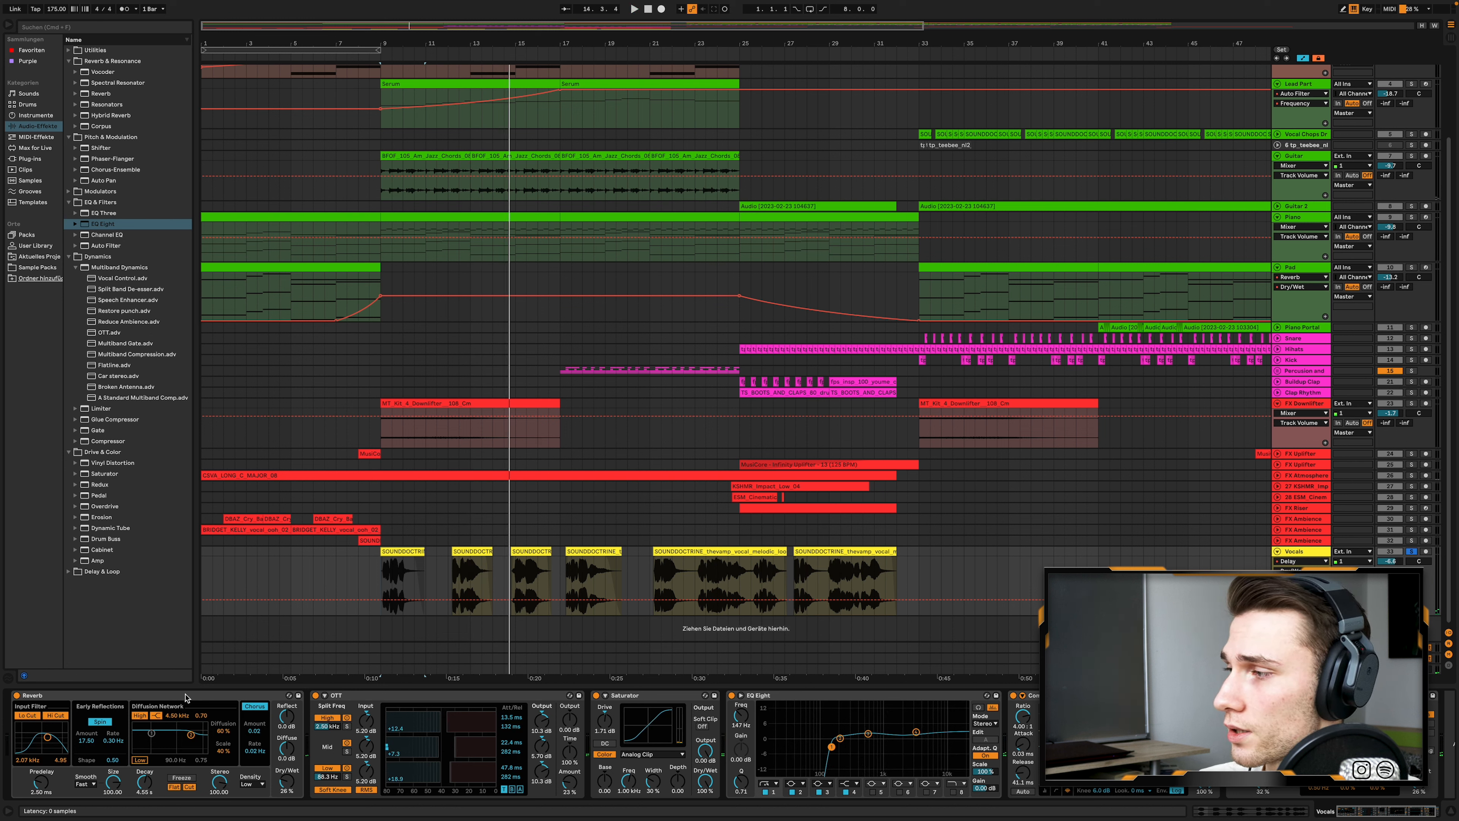
scroll(184, 700, right, 2)
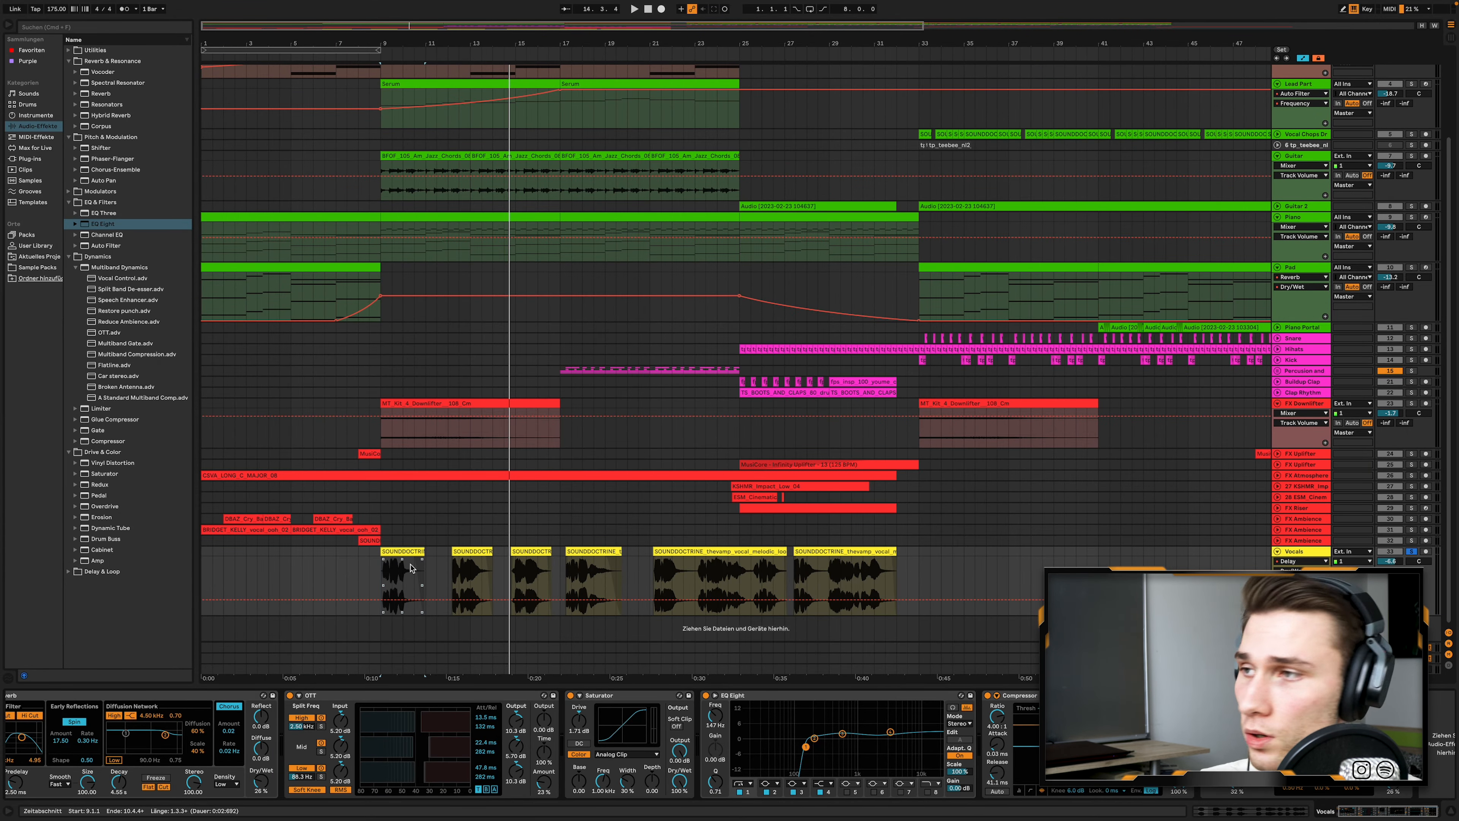
- Select bars 17 to 25 of the Percussion and Cymbals group, unfold it and play it soloed from bar 17
scroll(543, 431, up, 3)
scroll(589, 428, down, 1)
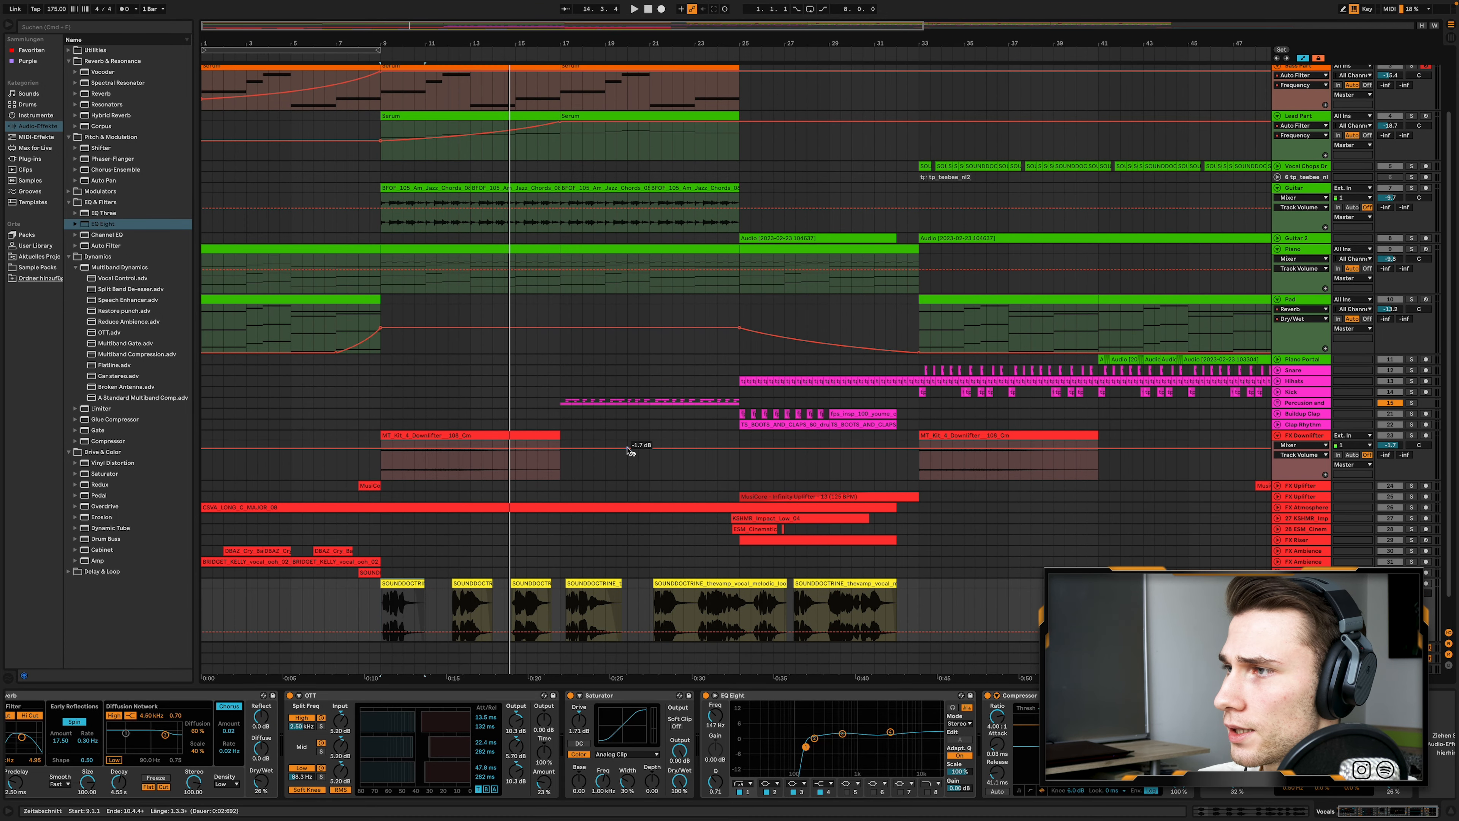
scroll(634, 449, up, 3)
drag(538, 403, 773, 402)
click(1277, 402)
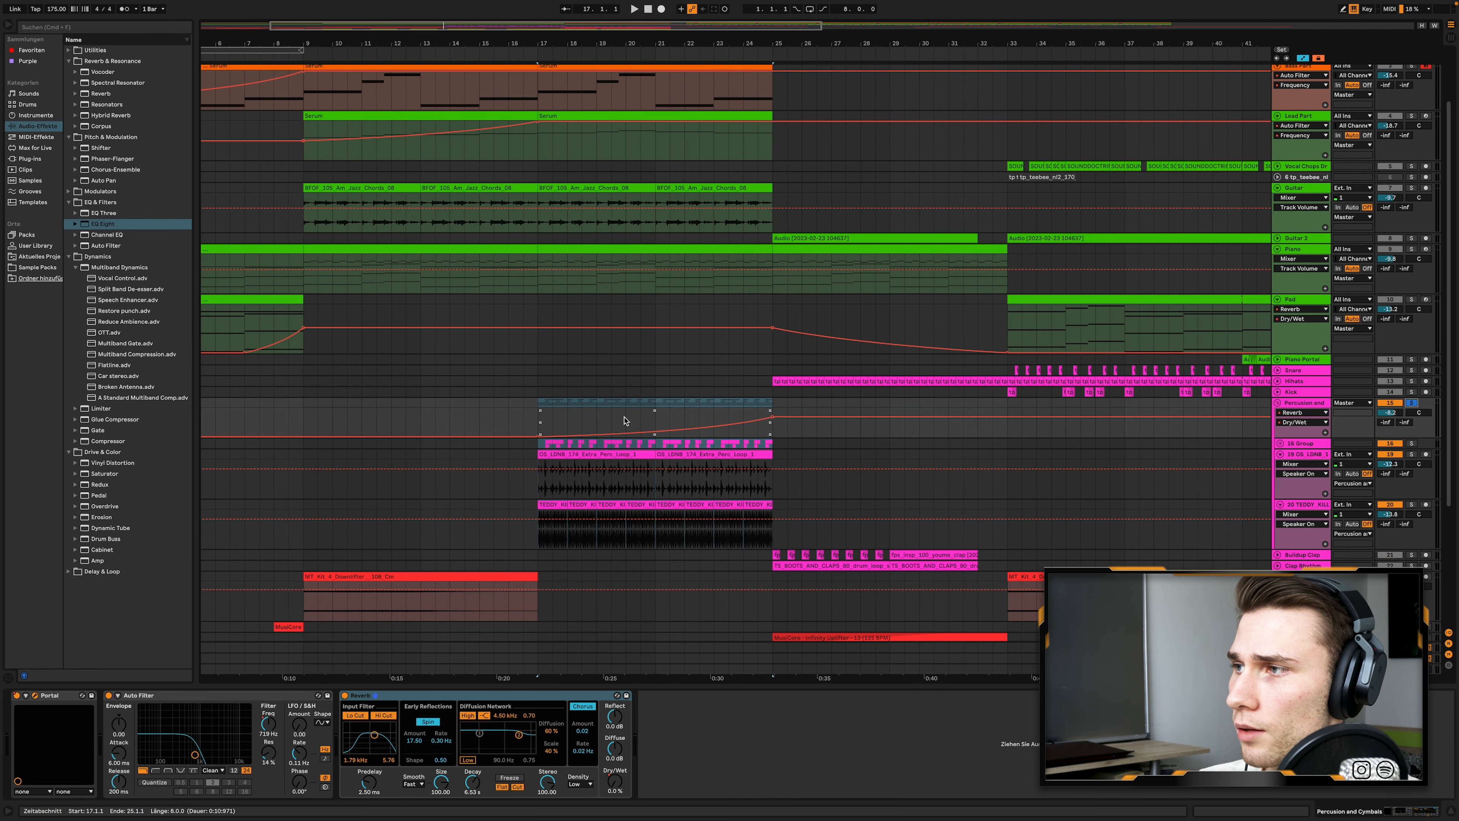
click(537, 409)
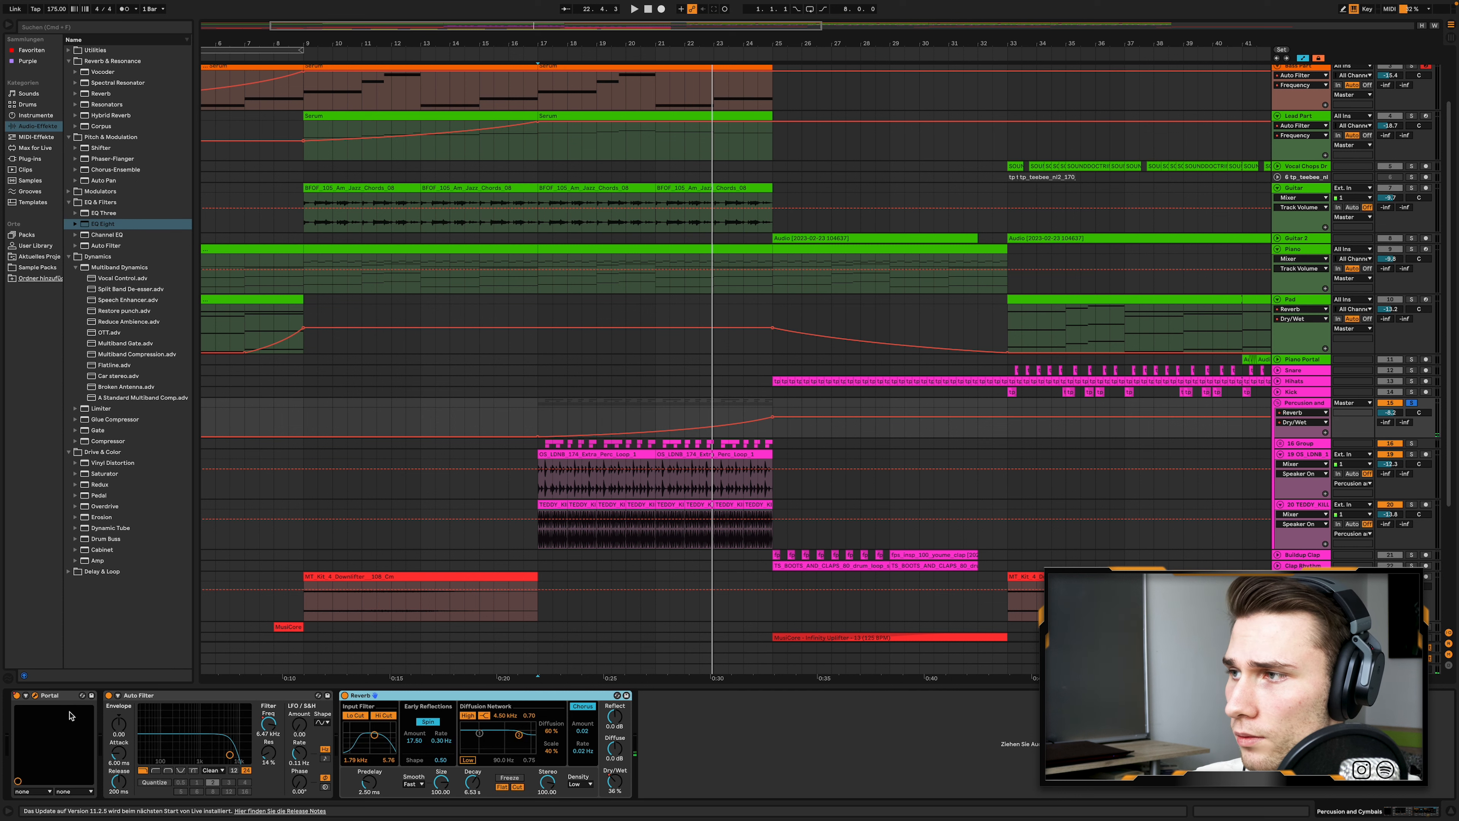
- Look through the Portal plugin's Drums and Start Here presets on the percussion group, and close the plugin window
drag(340, 134, 824, 144)
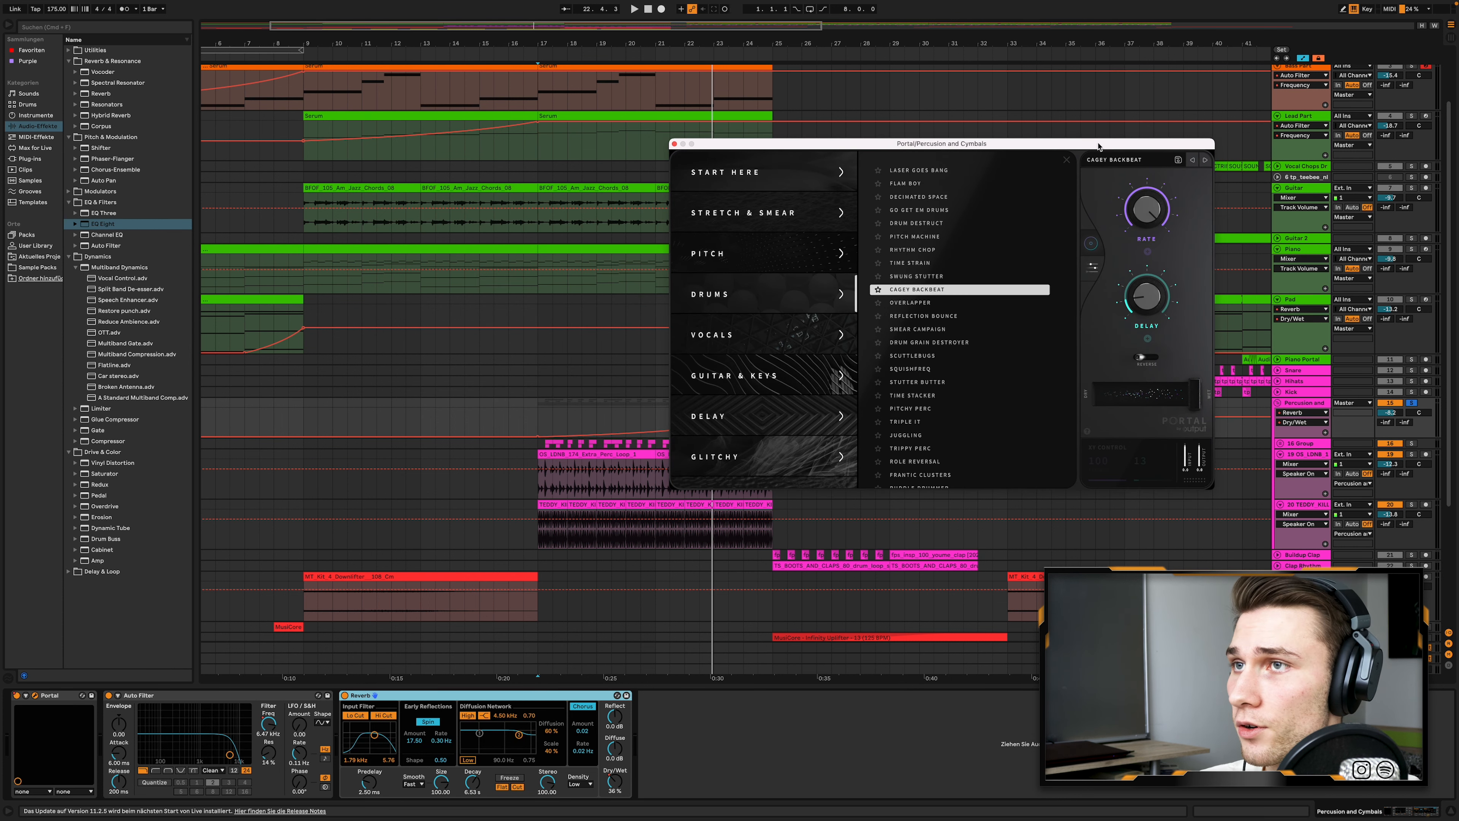
click(836, 180)
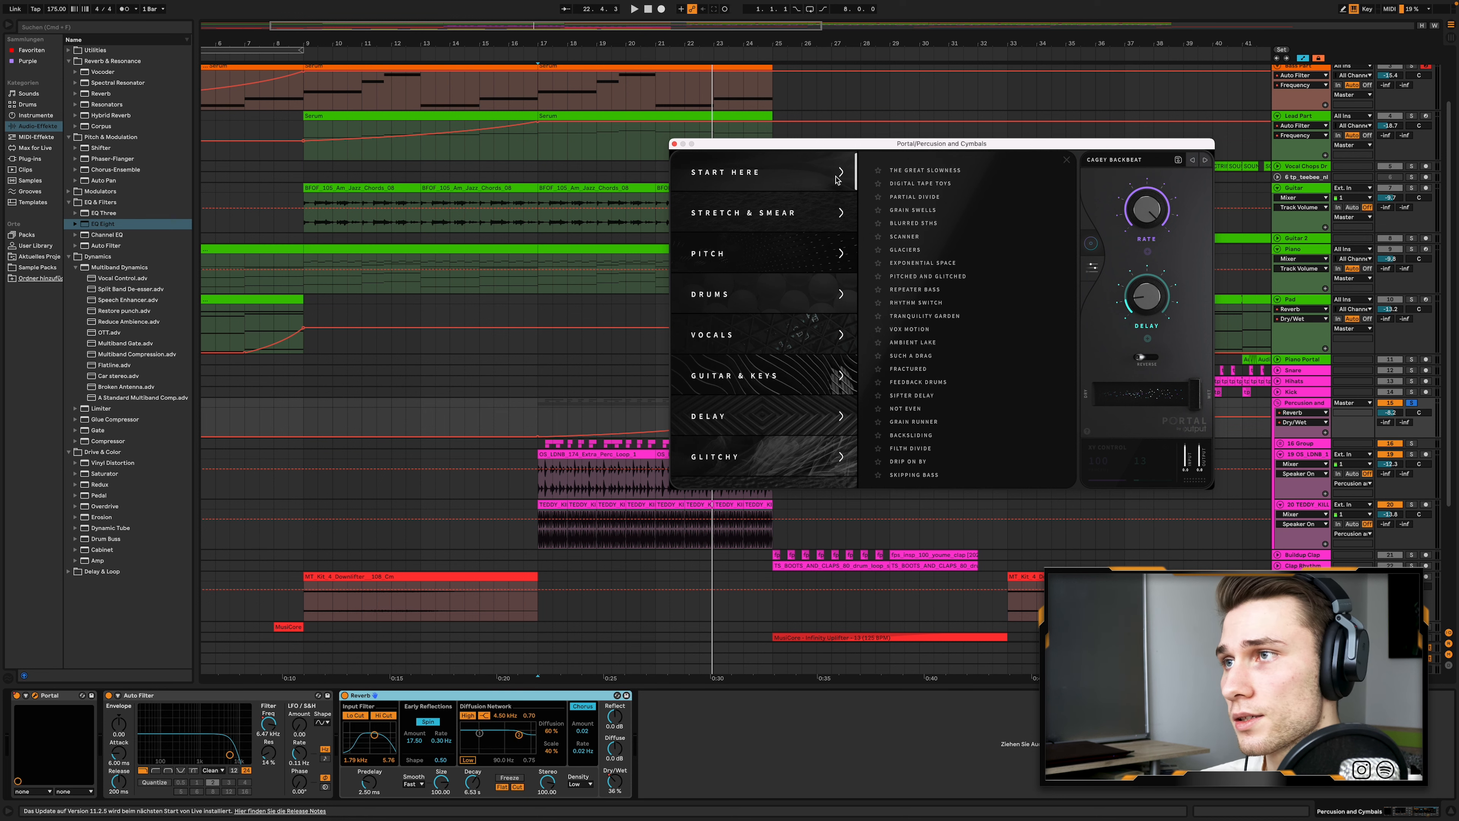
click(674, 145)
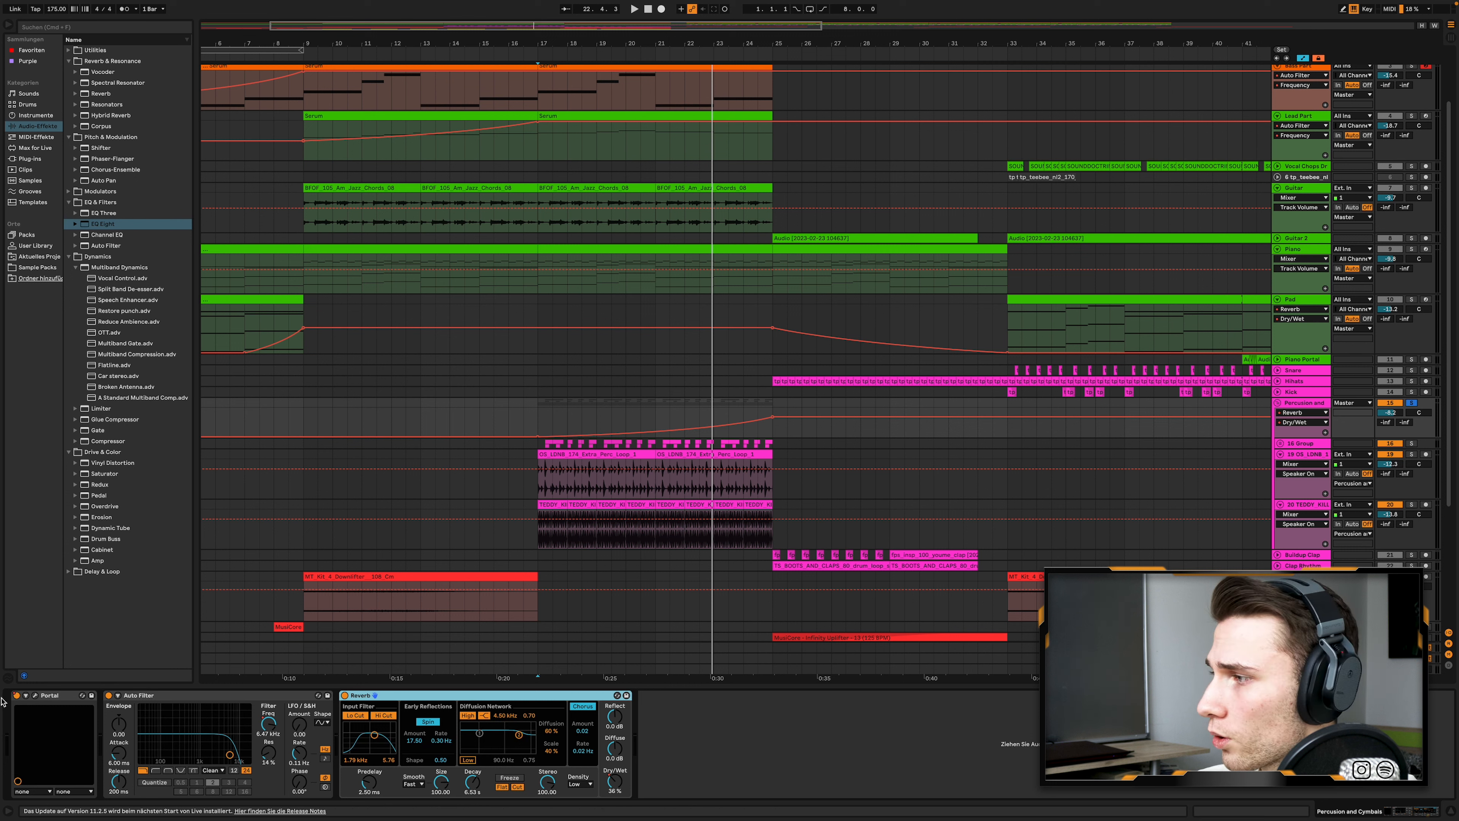
- Play the percussion group from bar 17 with Portal switched off and back on, and re-enable the overridden automation
click(17, 696)
click(539, 426)
key(space)
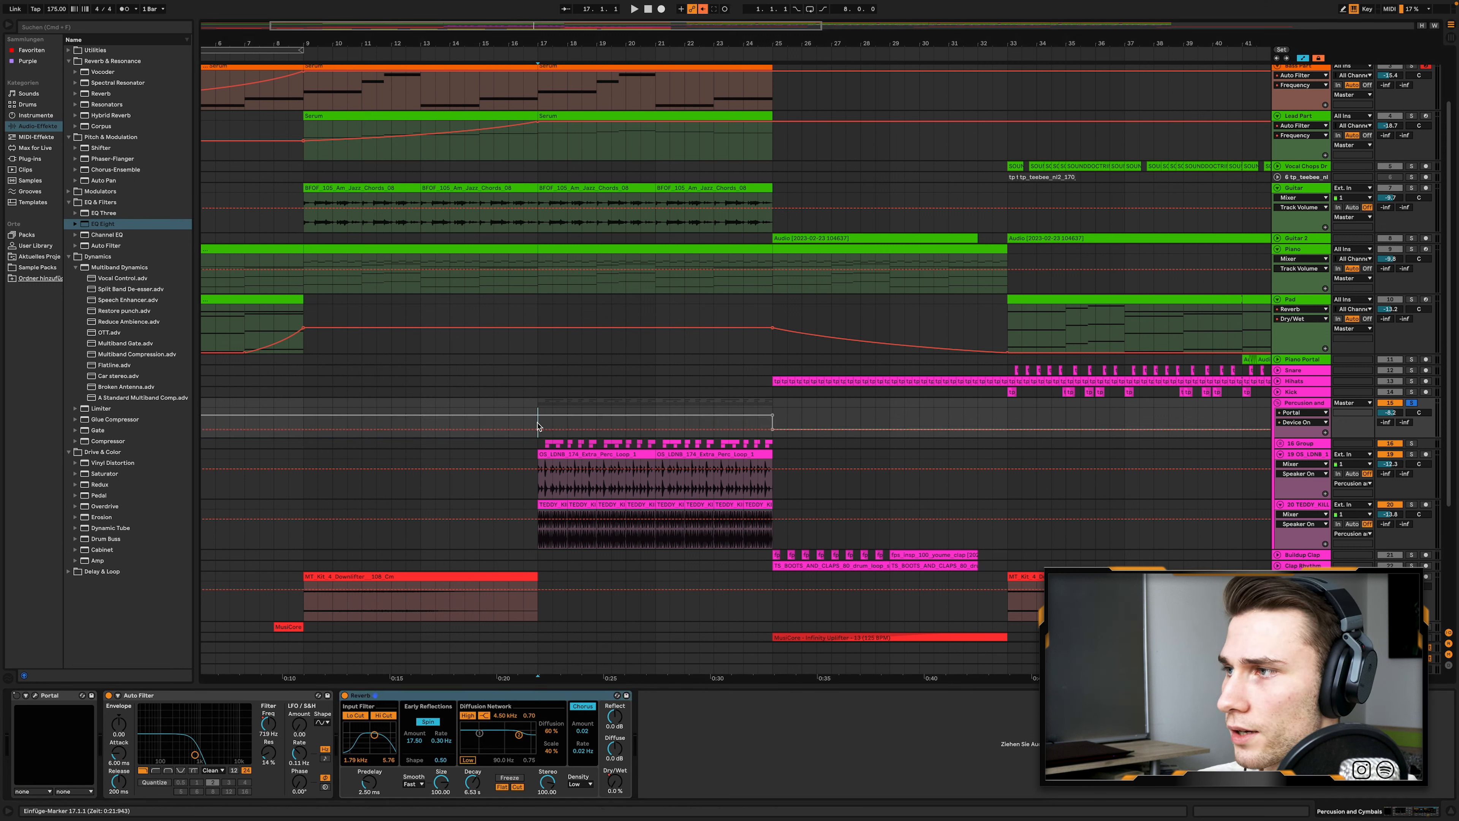
key(space)
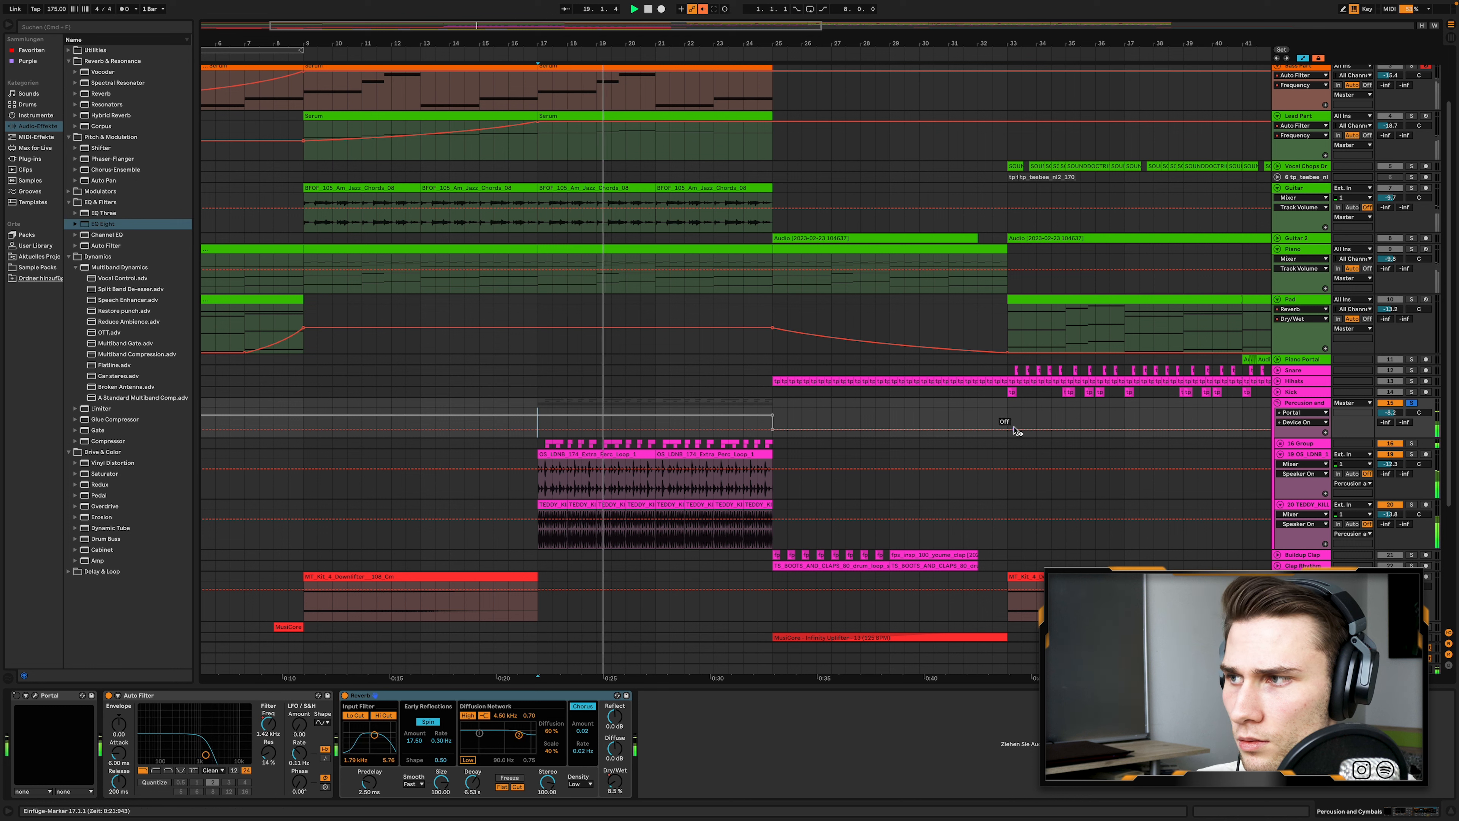
click(16, 695)
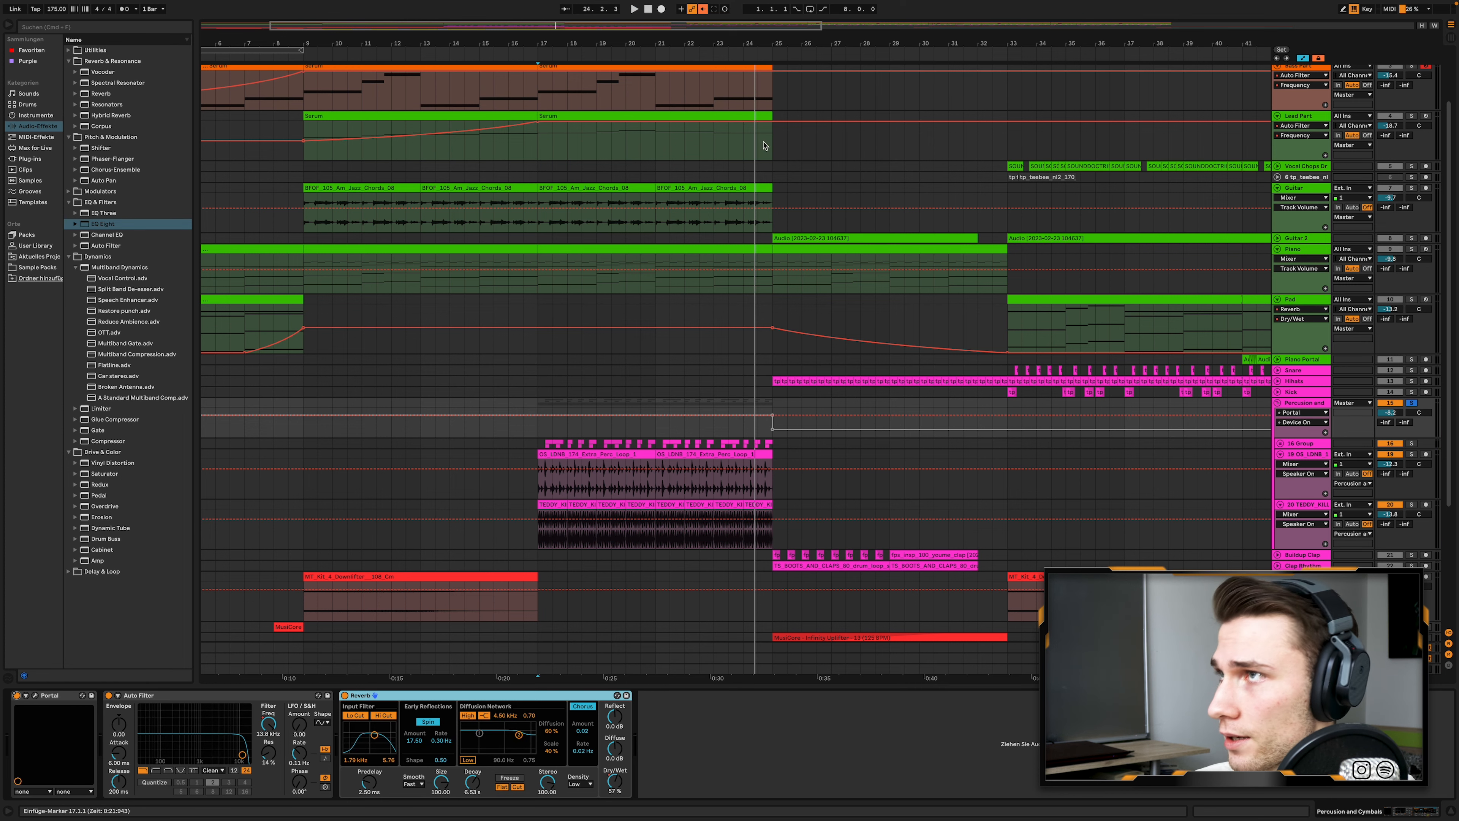
click(703, 9)
- Show the percussion group's Reverb Dry/Wet and Auto Filter Frequency automation curves, ending on Reverb Dry/Wet
scroll(584, 424, up, 3)
click(613, 789)
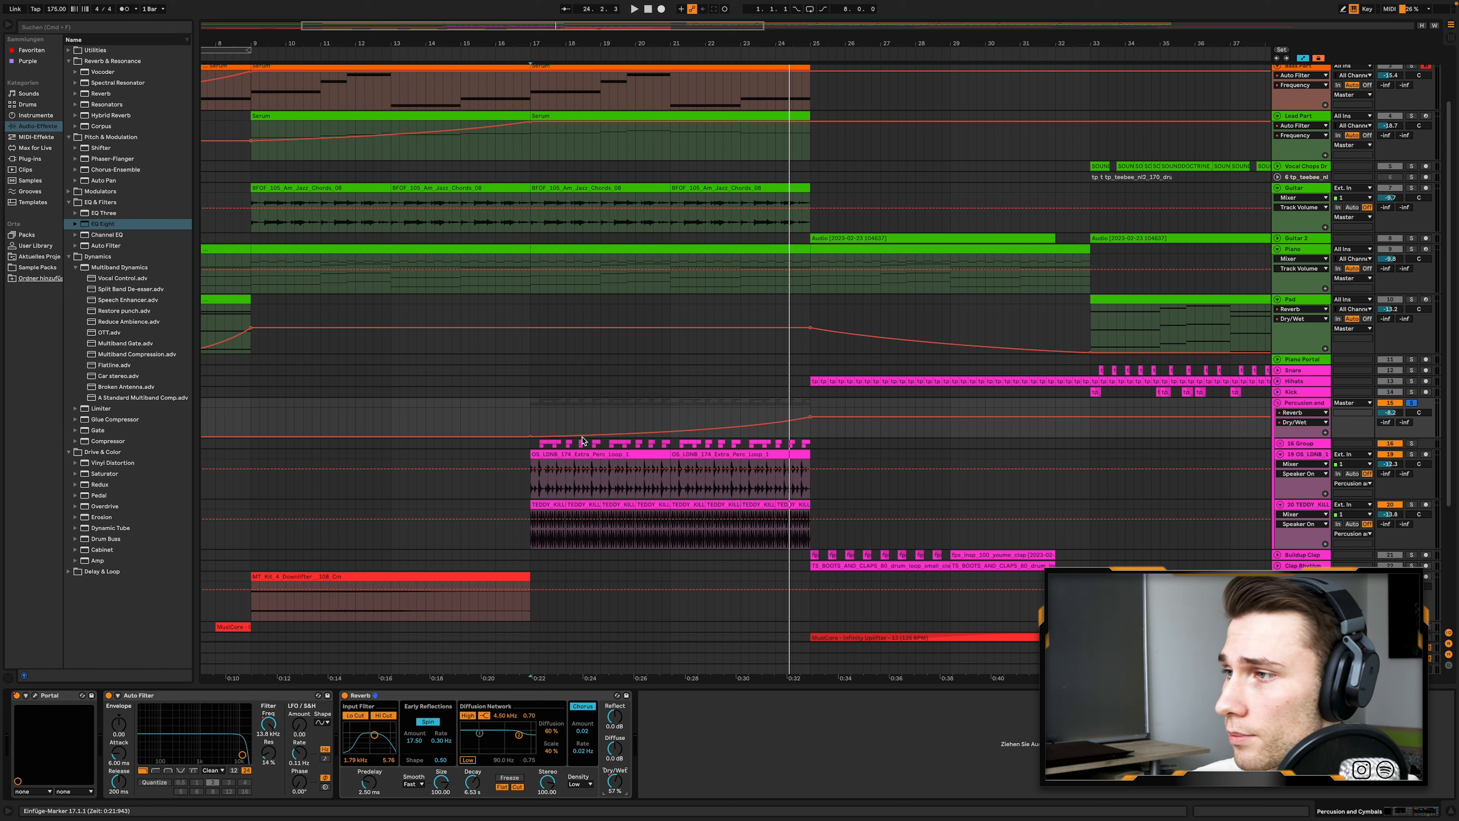
click(272, 726)
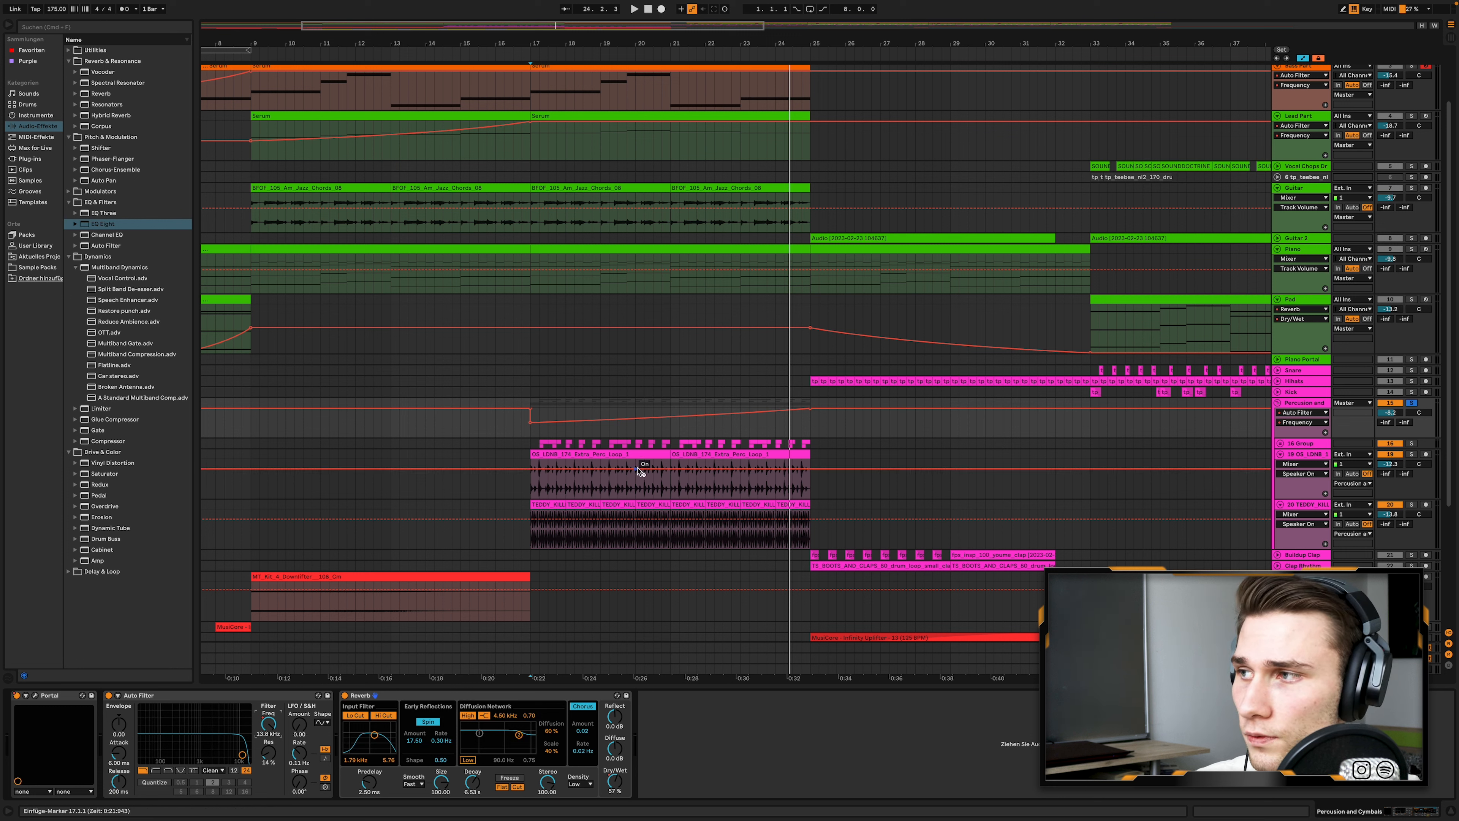
click(614, 781)
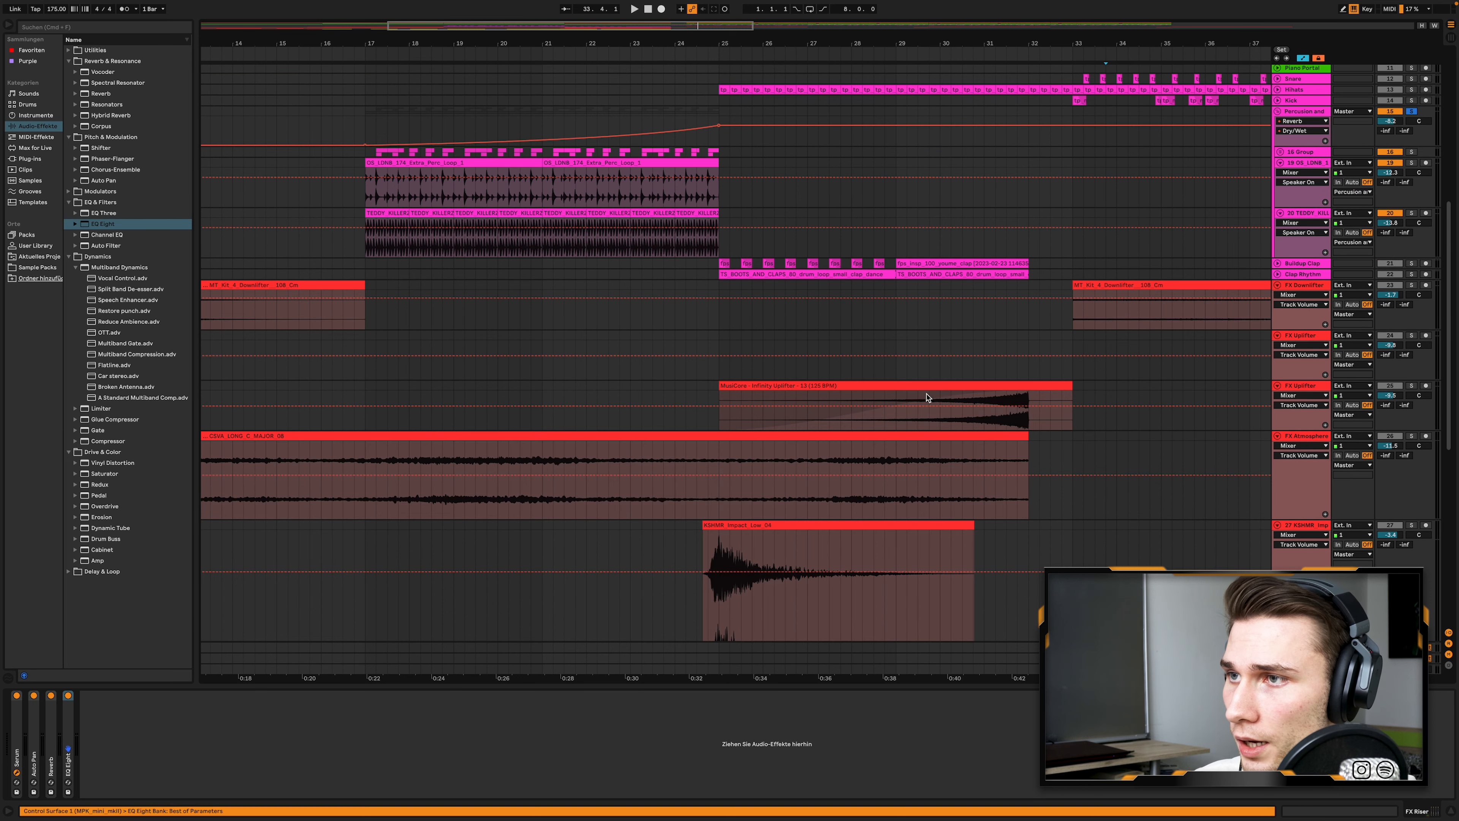
- Solo the FX Uplifter track holding the Infinity Uplifter clip and play it from 30.4.1
click(928, 387)
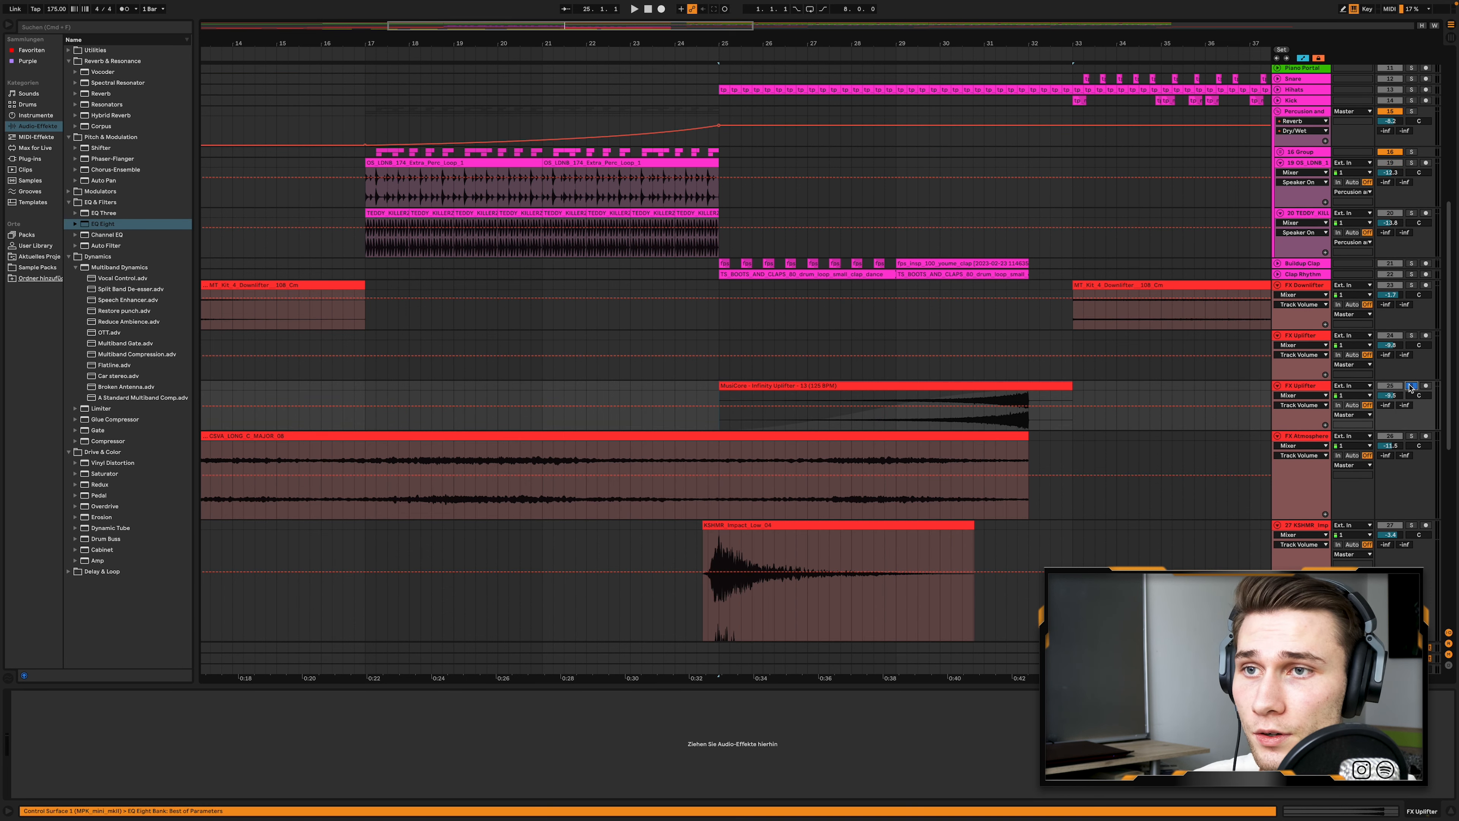
click(1410, 386)
click(973, 409)
key(space)
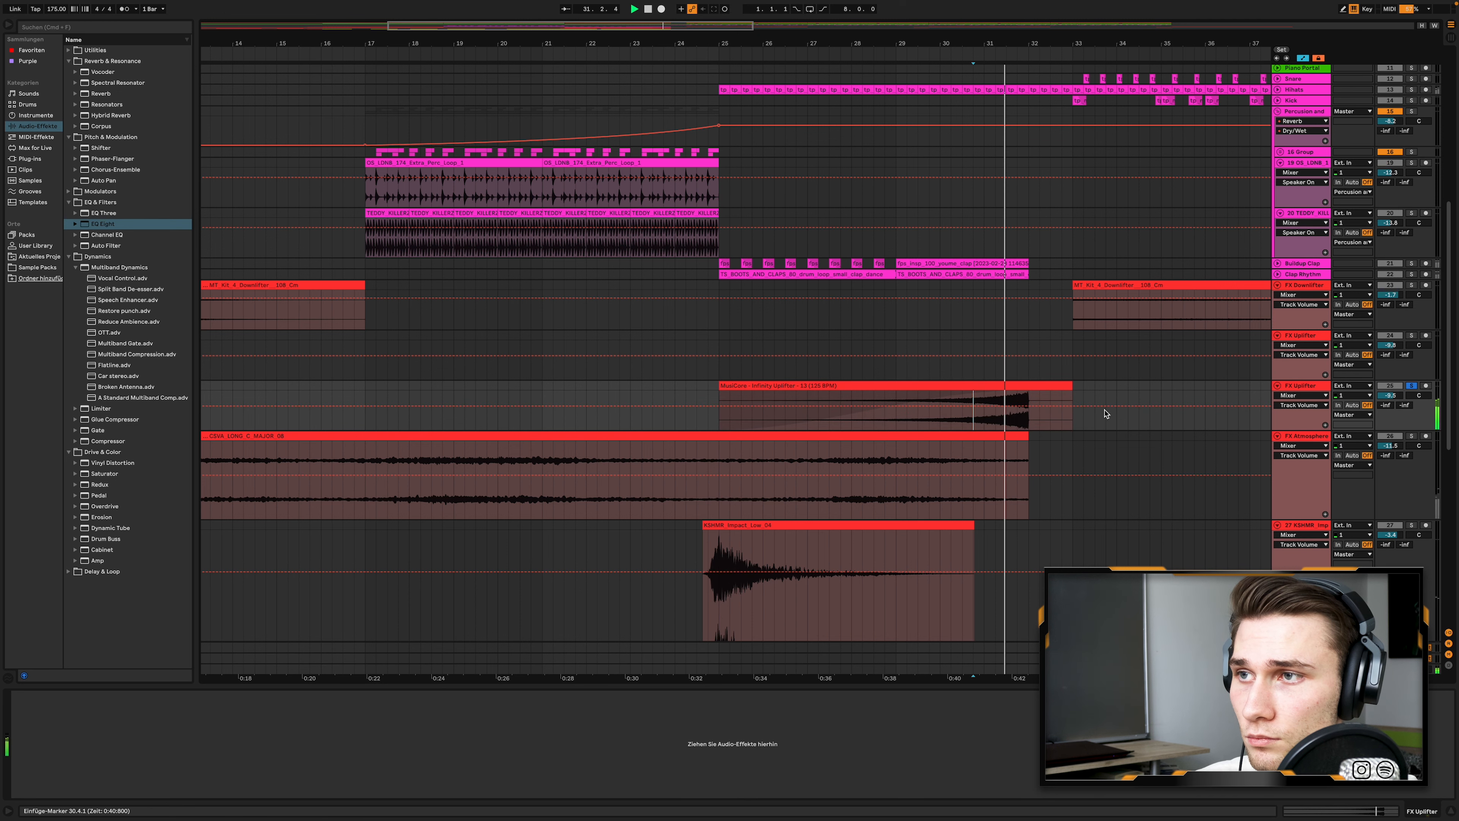
- Play the FX Atmosphere track soloed from bar 25
scroll(1382, 428, down, 5)
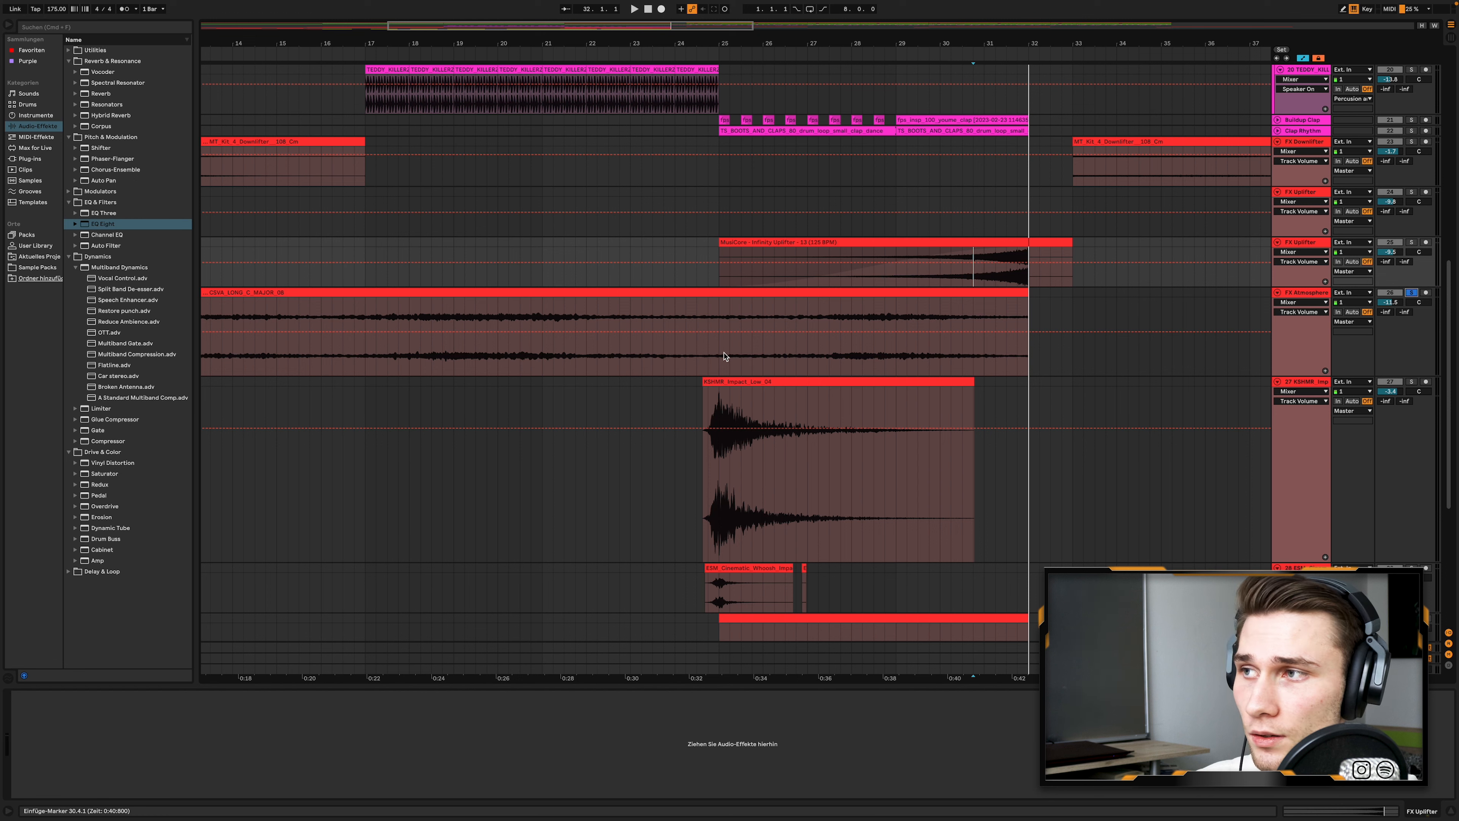
click(720, 356)
key(space)
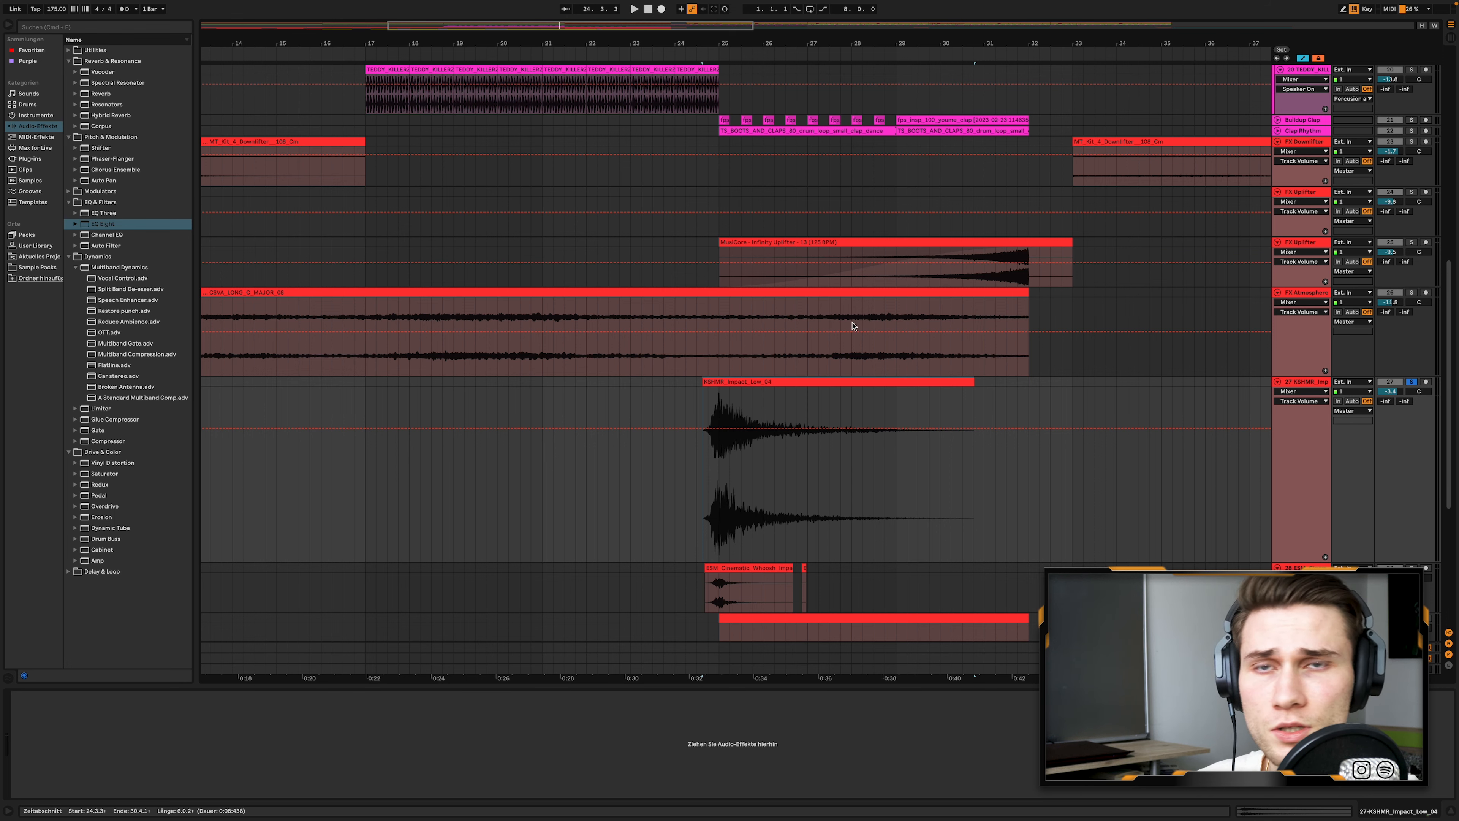
- Play the soloed KSHMR_Impact_Low_04 clip and the cinematic whoosh clip on the track below it
key(space)
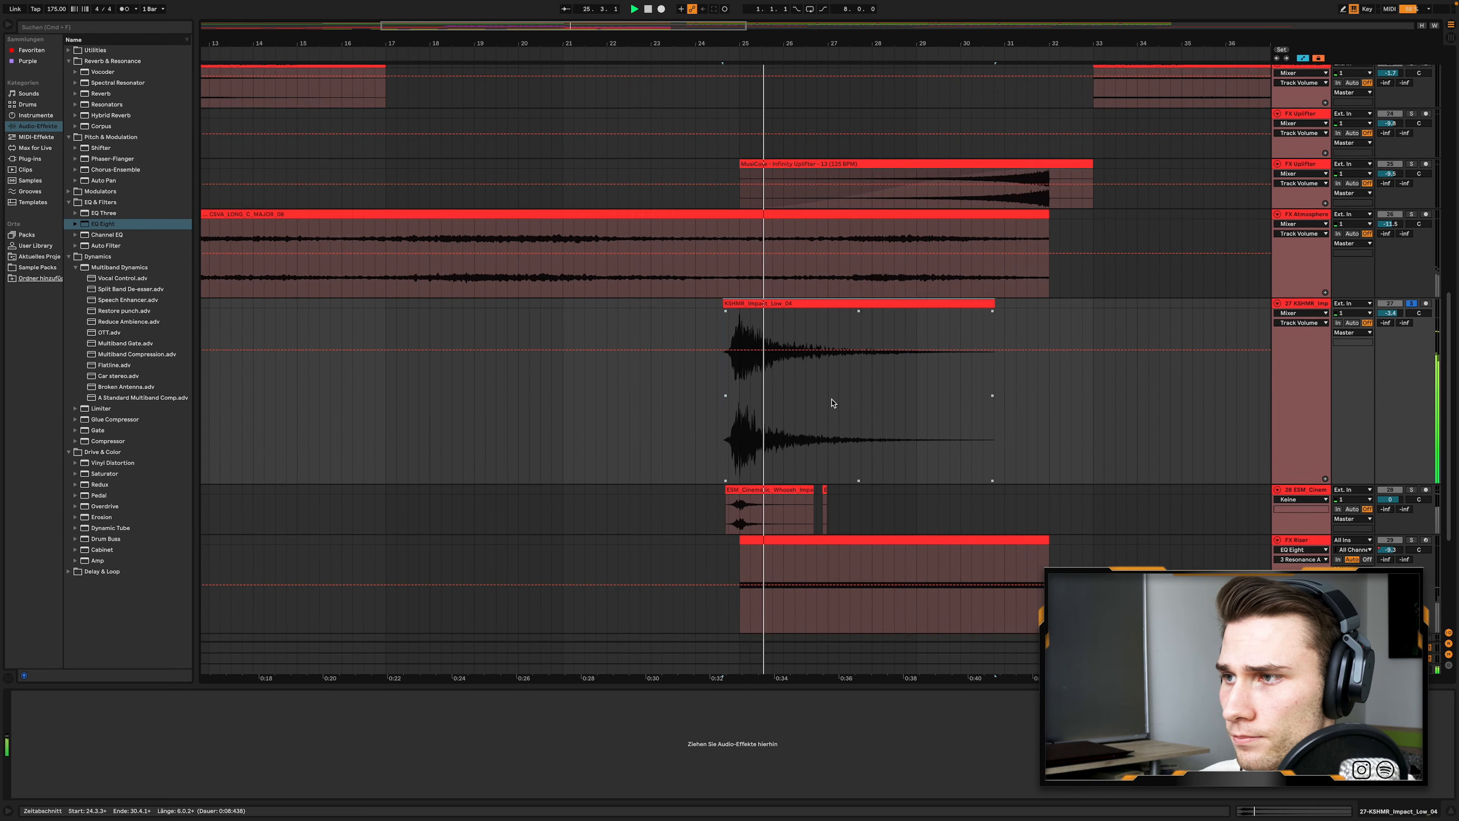
scroll(833, 397, down, 3)
click(1412, 431)
key(space)
- Select the FX Riser clip from bar 25 to 32 and play it with the track soloed
key(space)
scroll(1412, 437, down, 1)
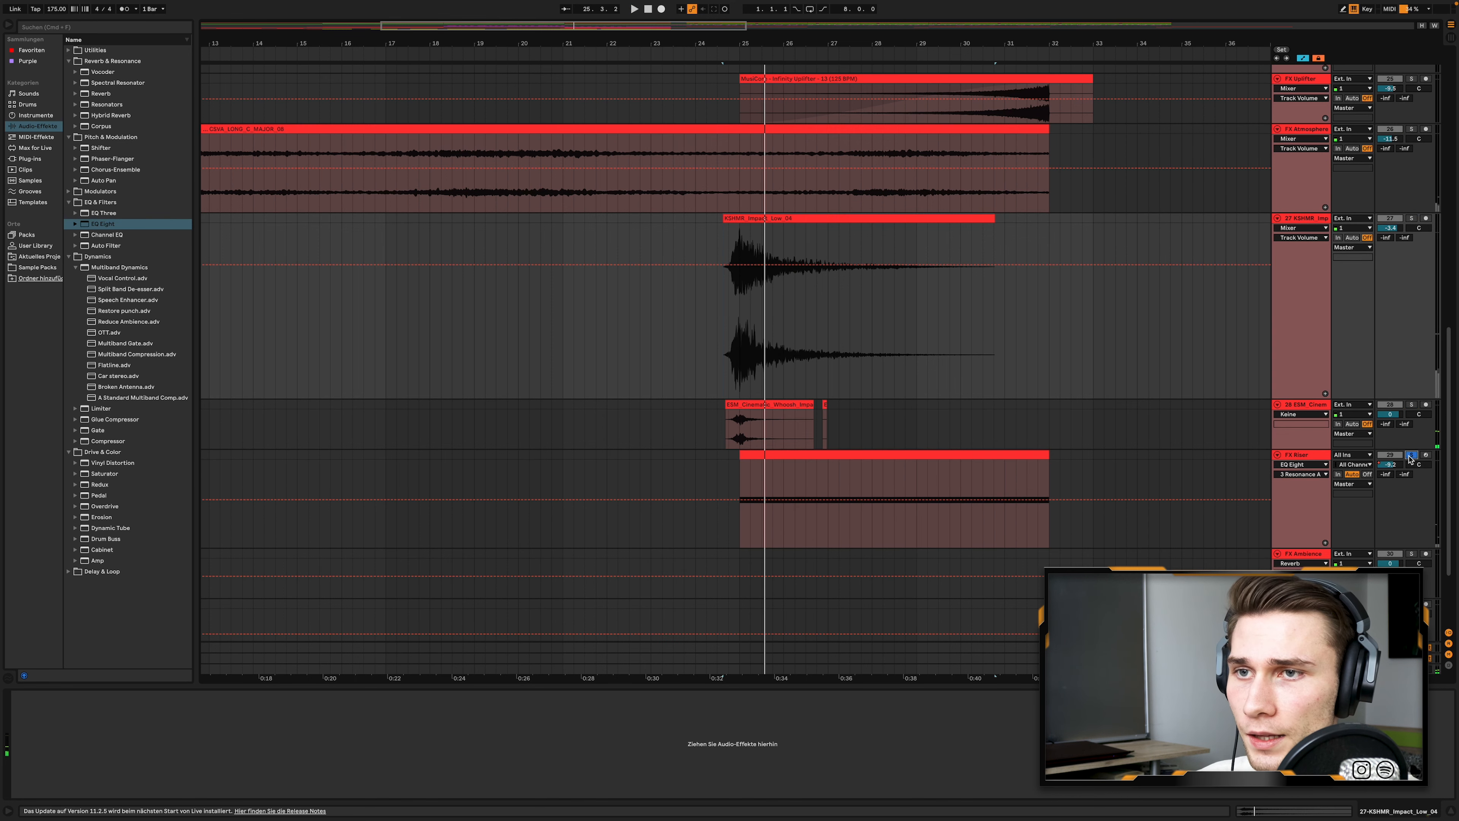
click(951, 454)
key(space)
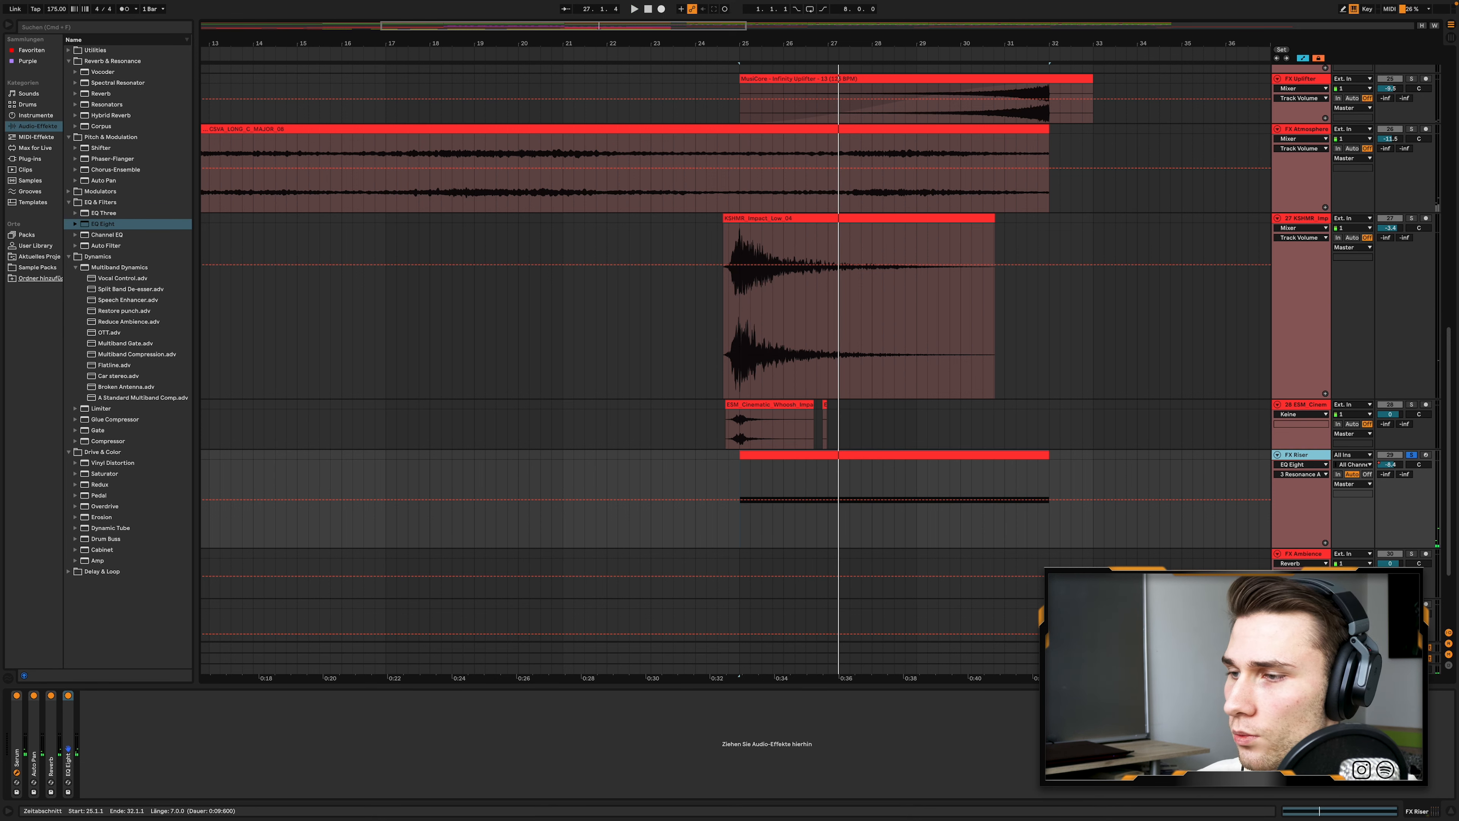
- Open the FX Riser's Serum window, move it higher on the screen and inspect its oscillator page
key(super+alt+p)
drag(872, 221, 881, 108)
click(641, 132)
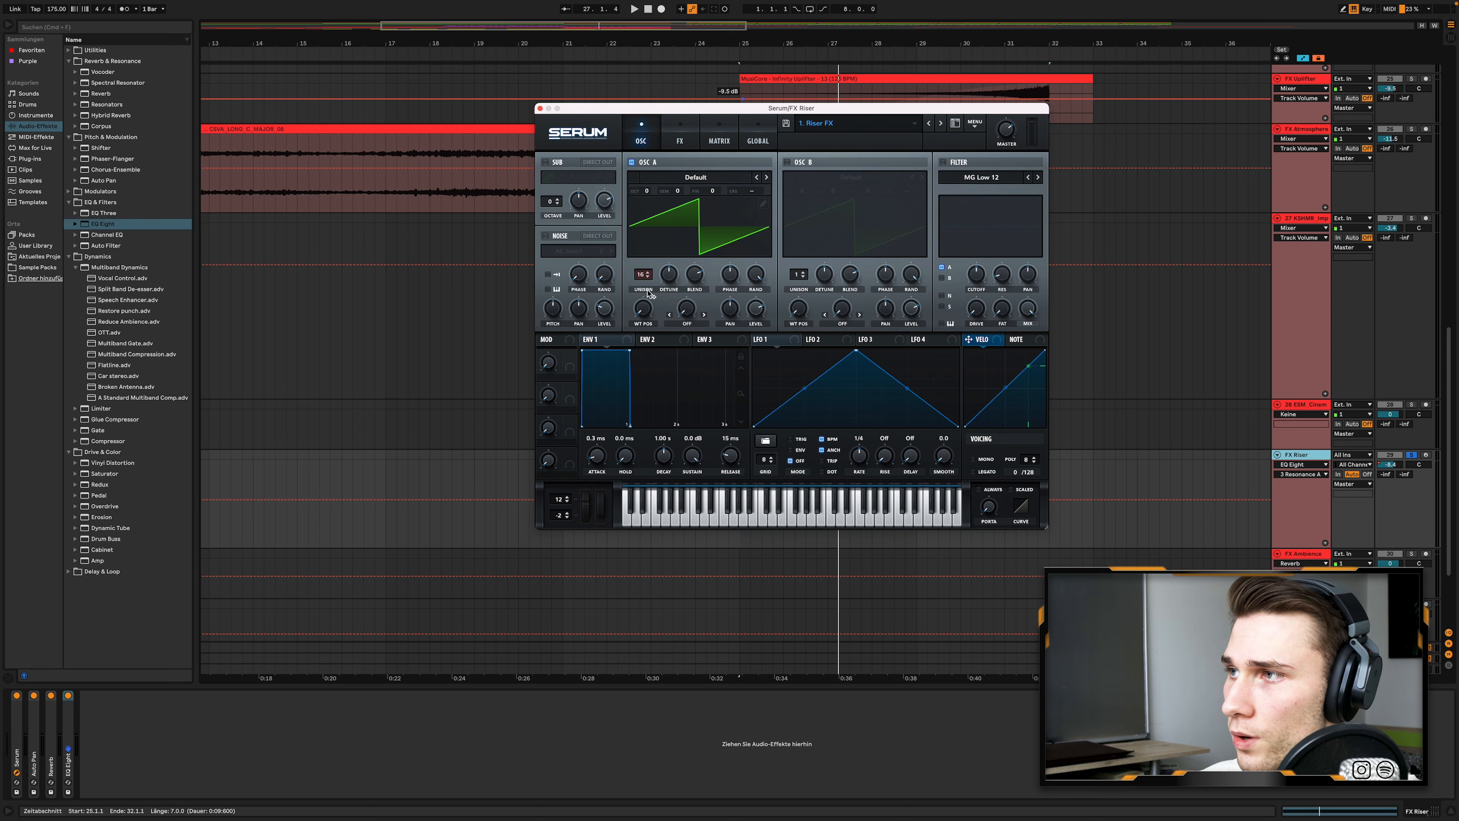
- Show the FX Riser's Pitch Bend automation from Serum's pitch wheel, close the Serum window and unfold the Serum device
click(589, 516)
click(540, 109)
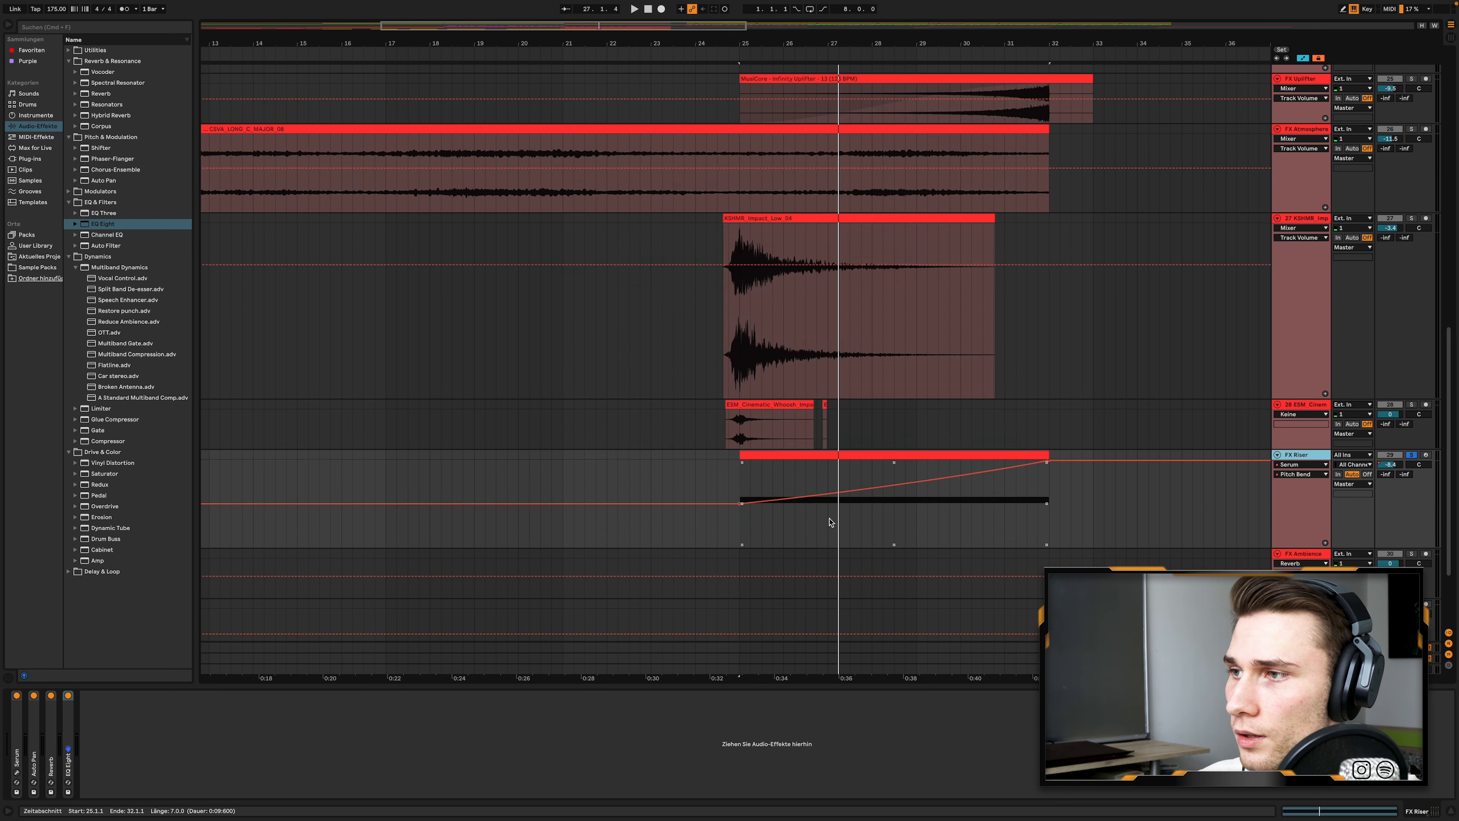
double_click(16, 728)
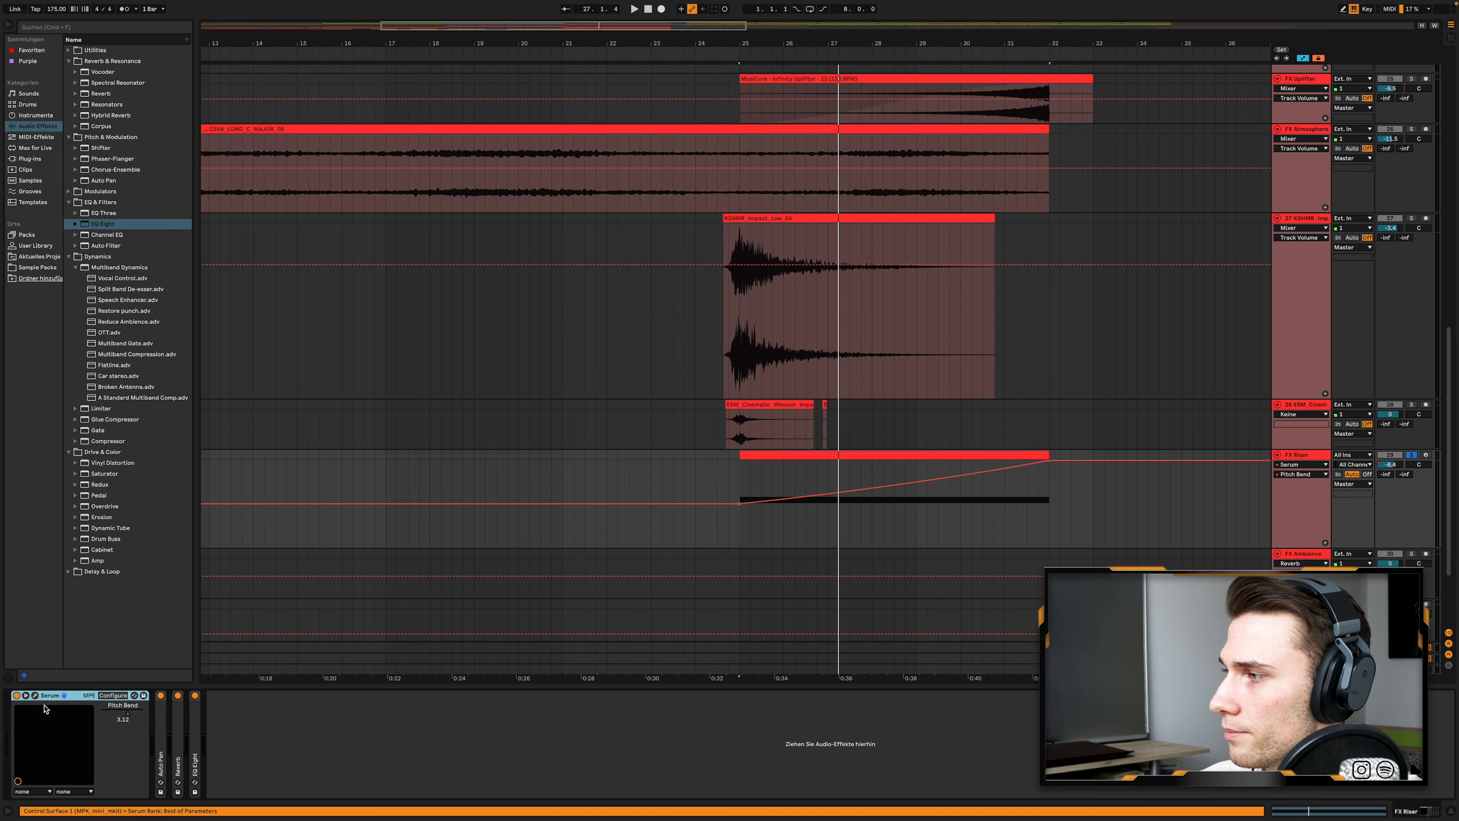
- Reopen the FX Riser's Serum window, inspect its effects page and close the window
click(35, 695)
drag(349, 129, 403, 126)
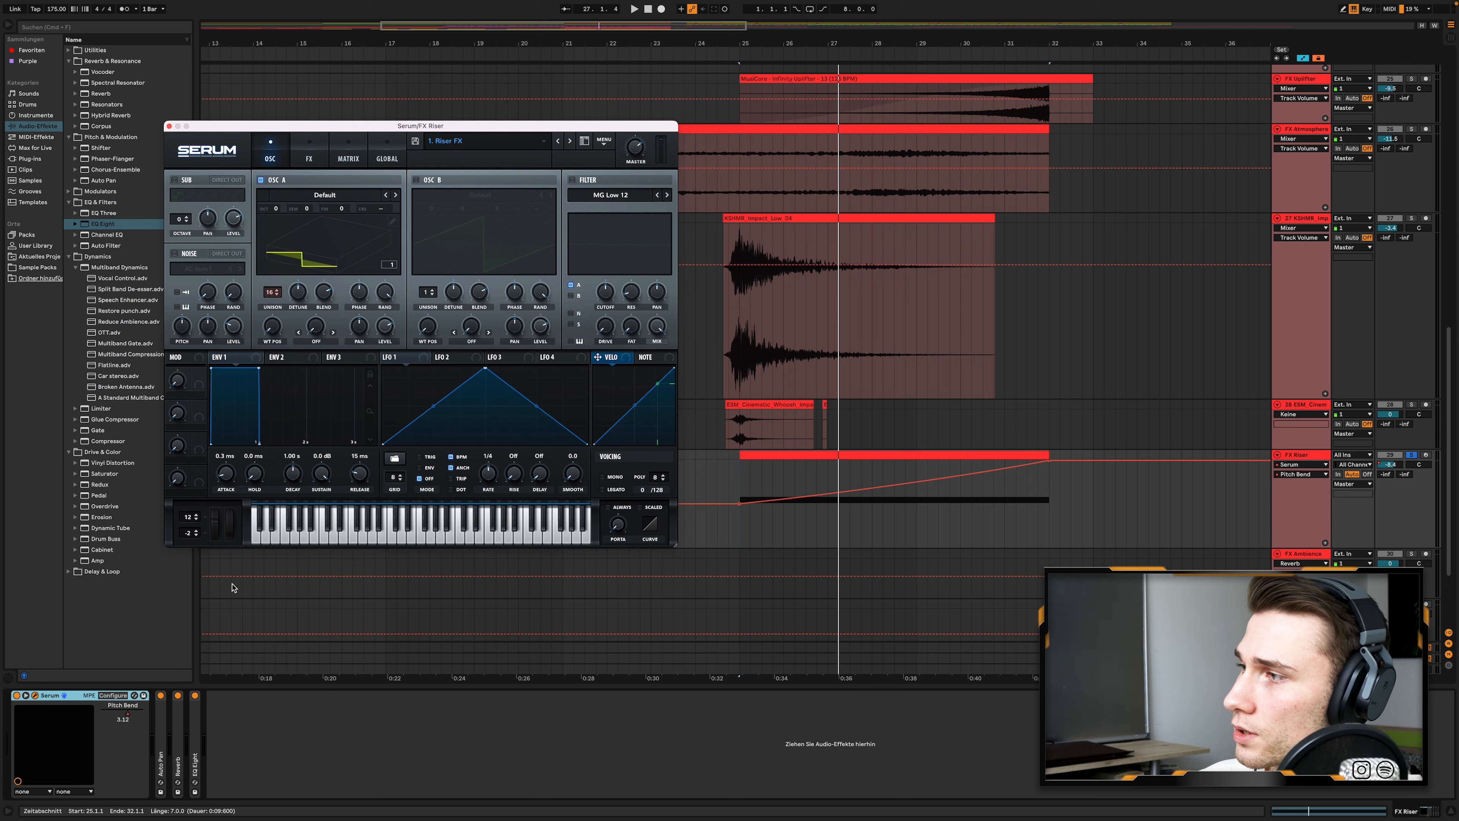
click(300, 148)
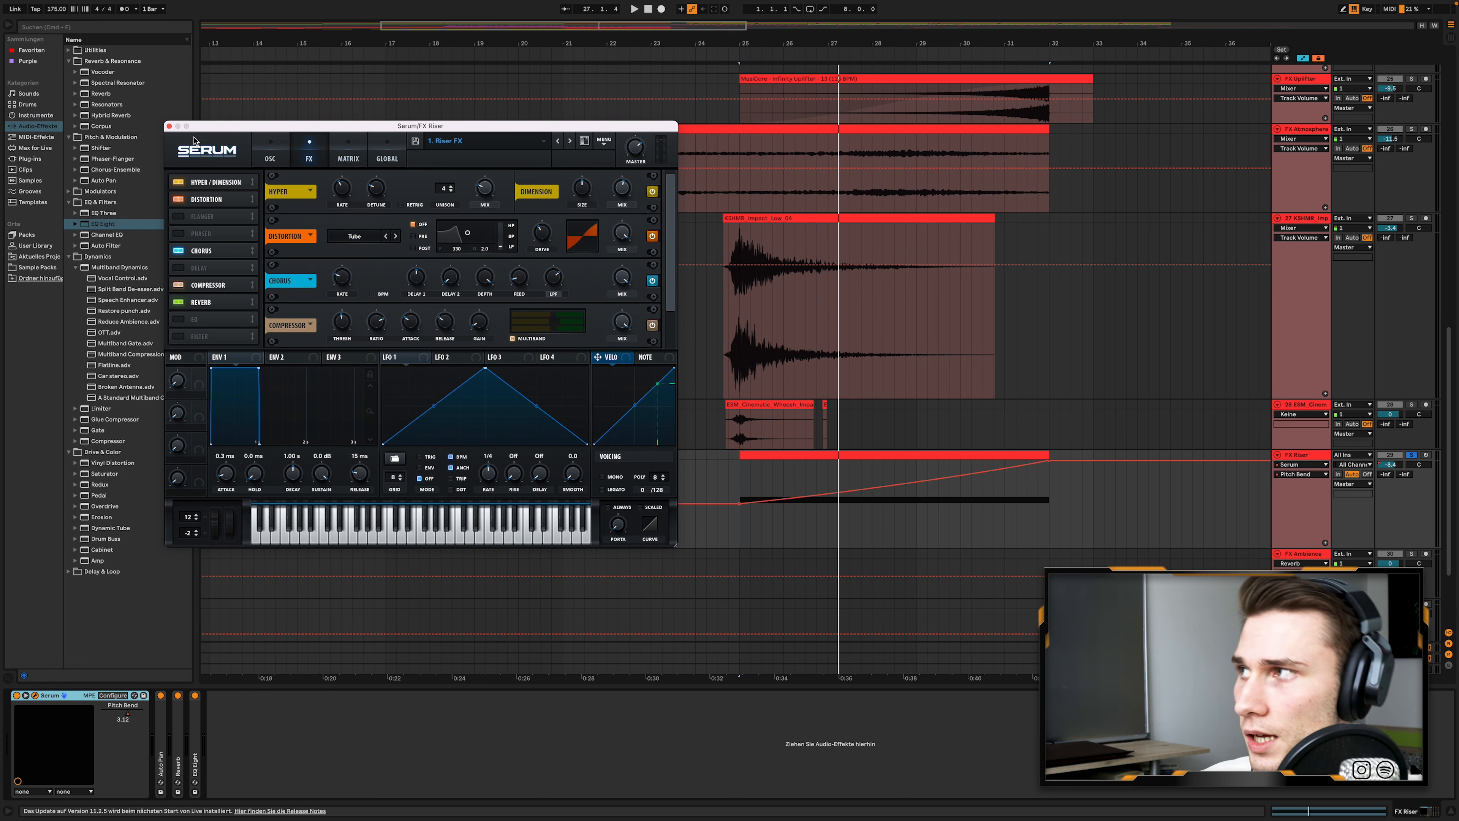
click(168, 127)
scroll(279, 508, down, 1)
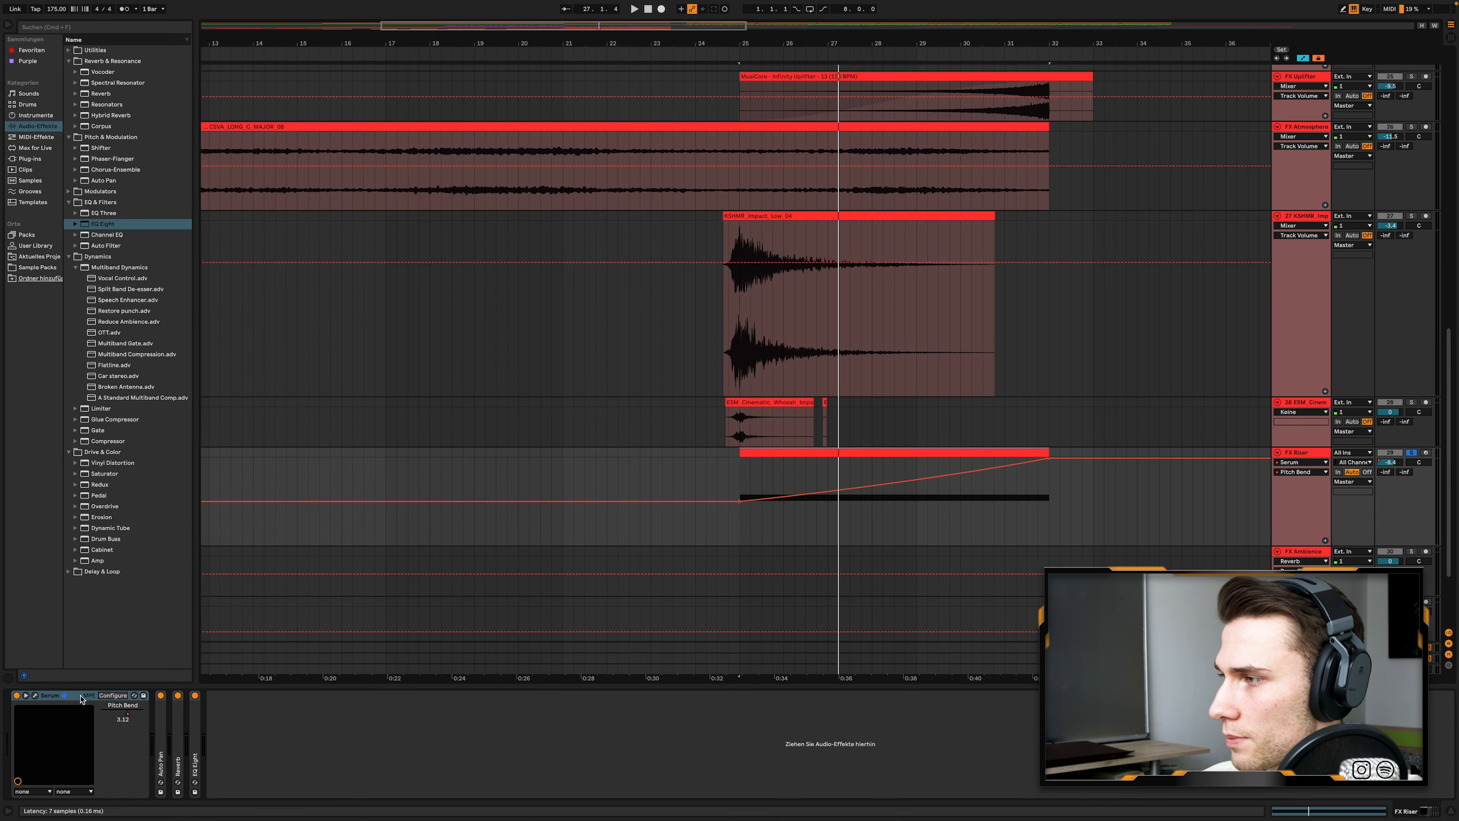
- Fold the FX Riser's Serum device and unfold the Auto Pan device beside it
double_click(72, 696)
click(32, 743)
double_click(31, 743)
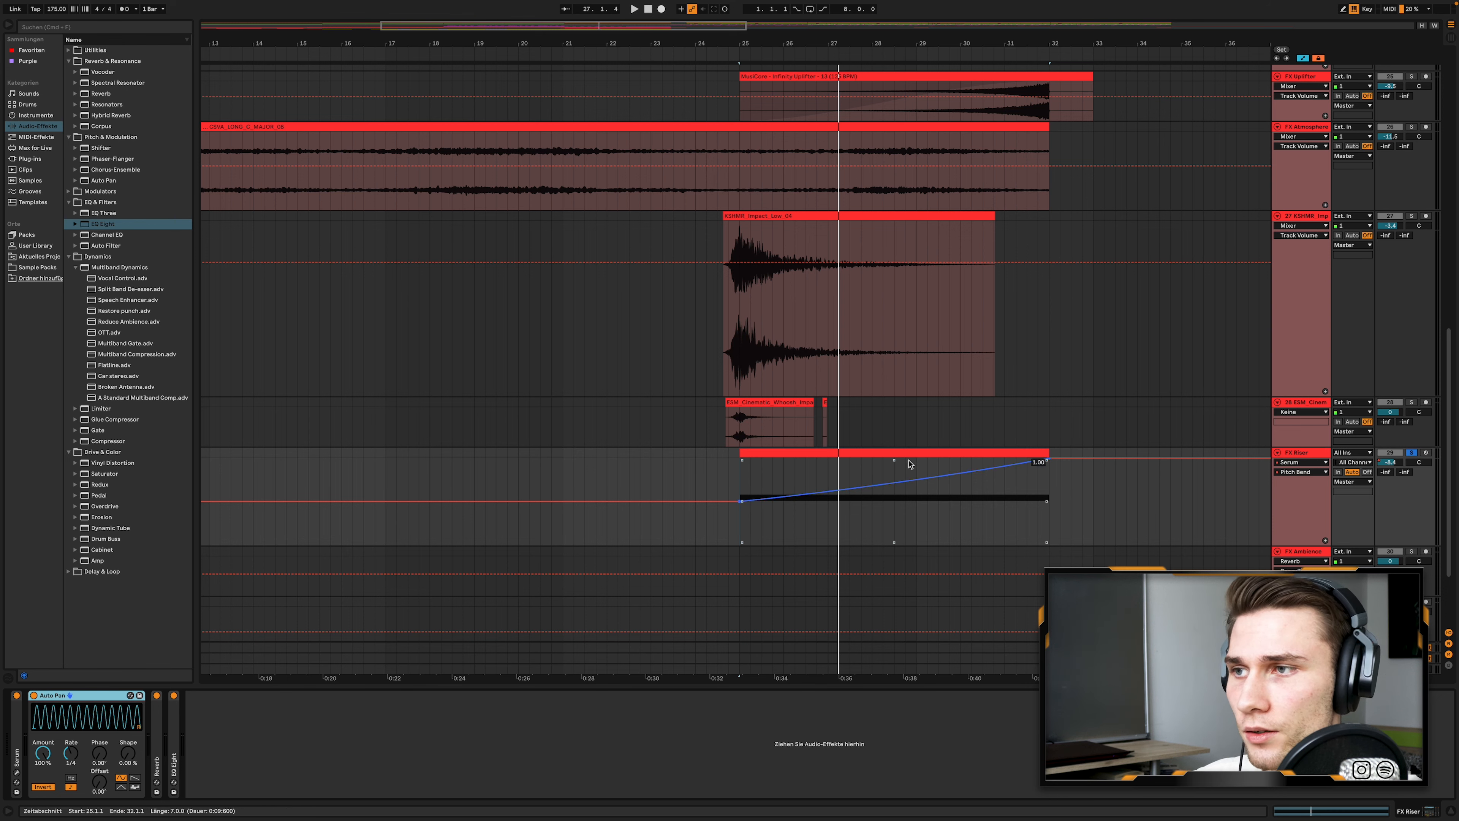
- Play the soloed FX Riser from bar 25 with its Auto Pan device and Pitch Bend automation in view
key(space)
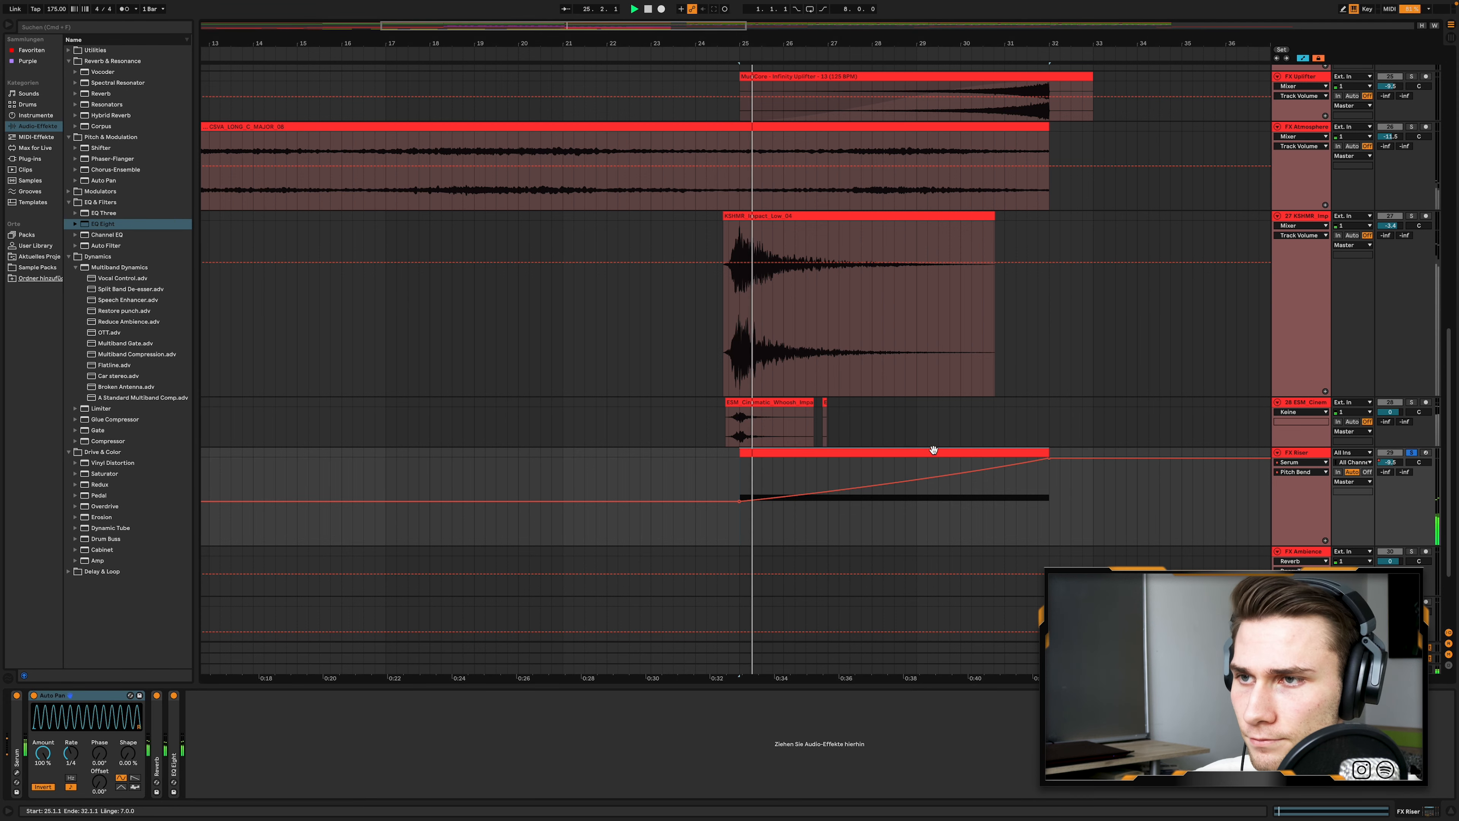
scroll(942, 446, down, 1)
scroll(944, 446, down, 3)
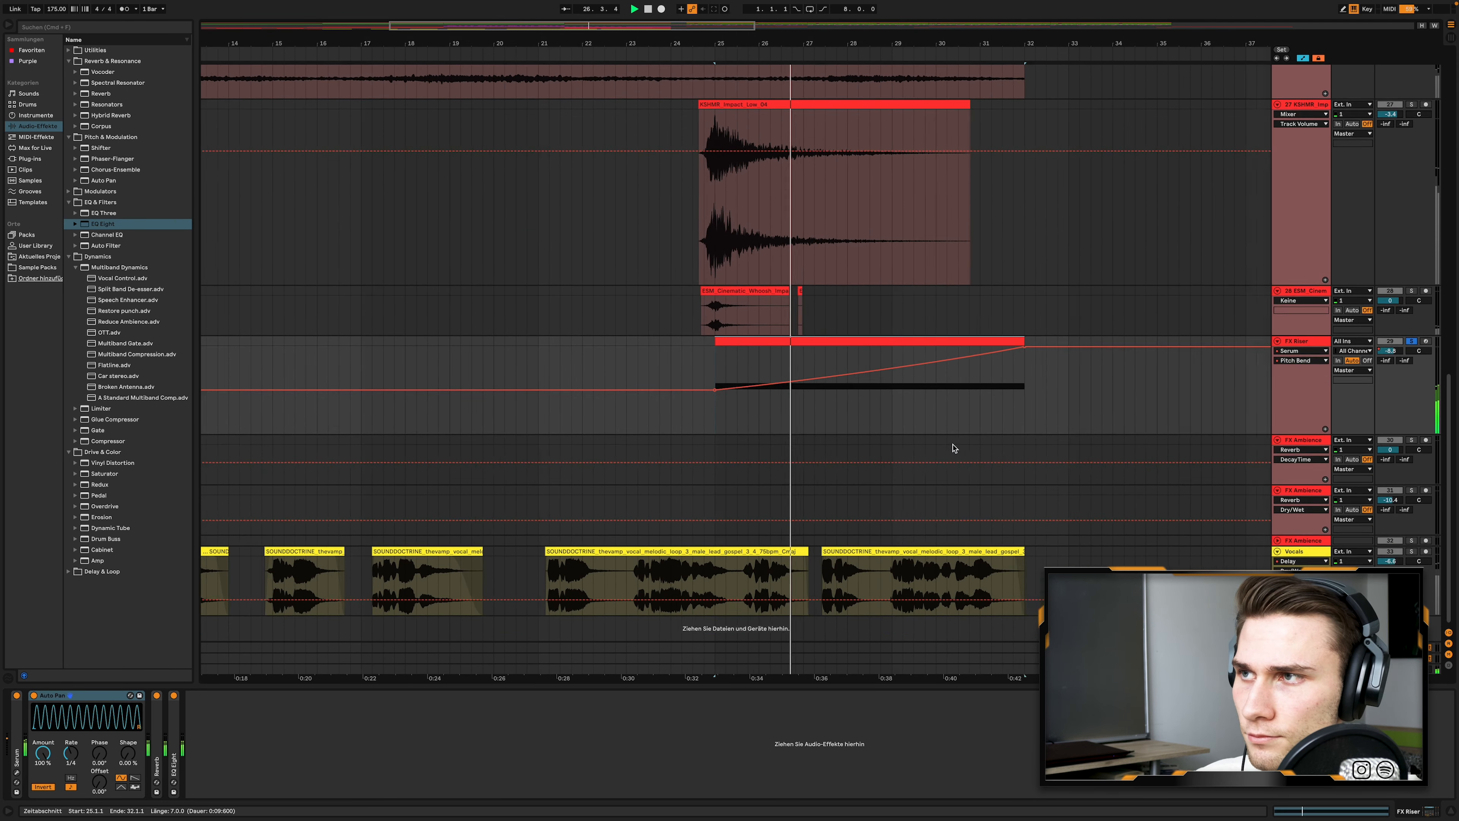
scroll(889, 450, right, 5)
scroll(746, 449, left, 4)
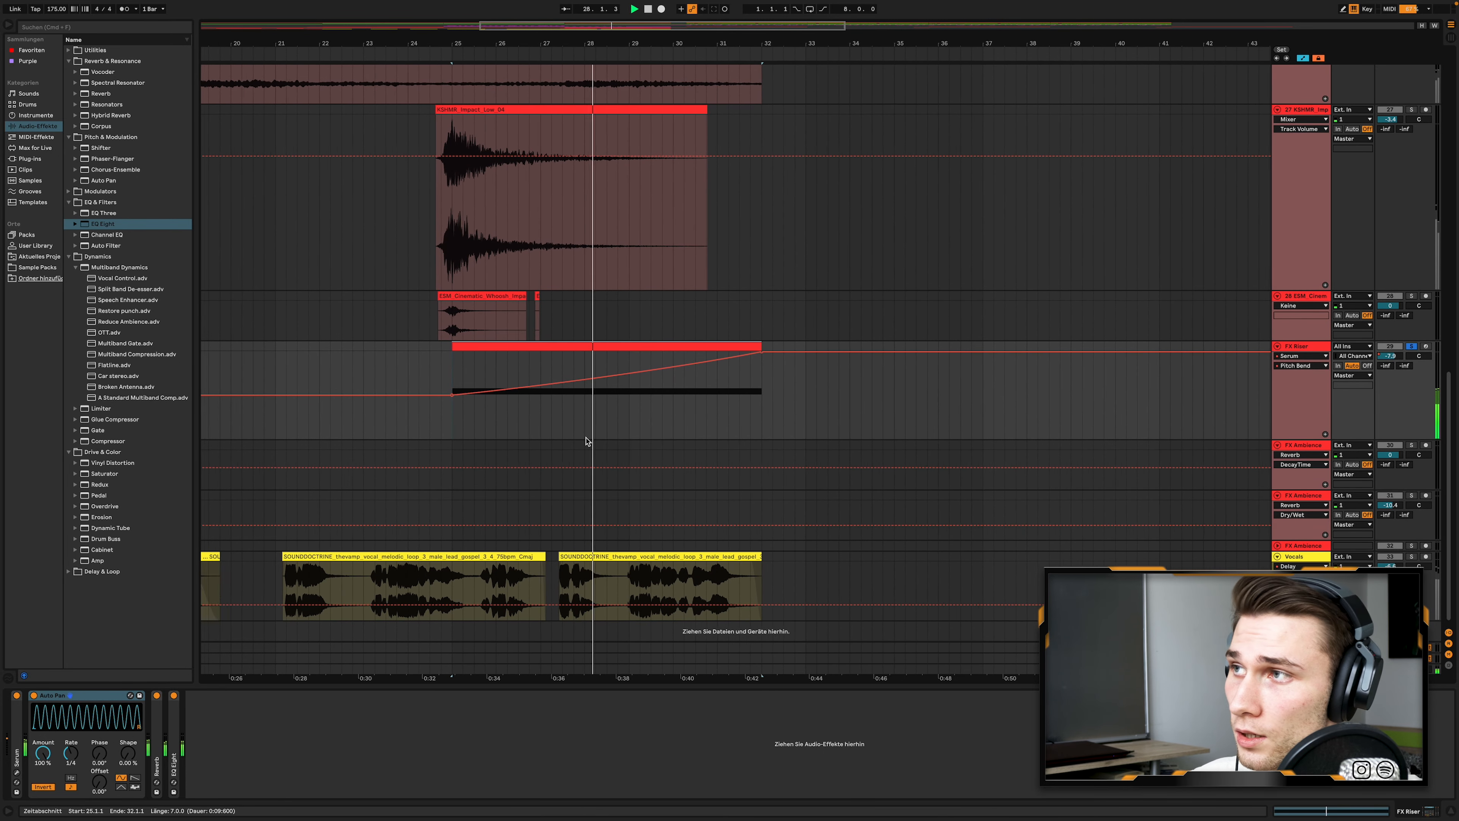
scroll(581, 441, up, 2)
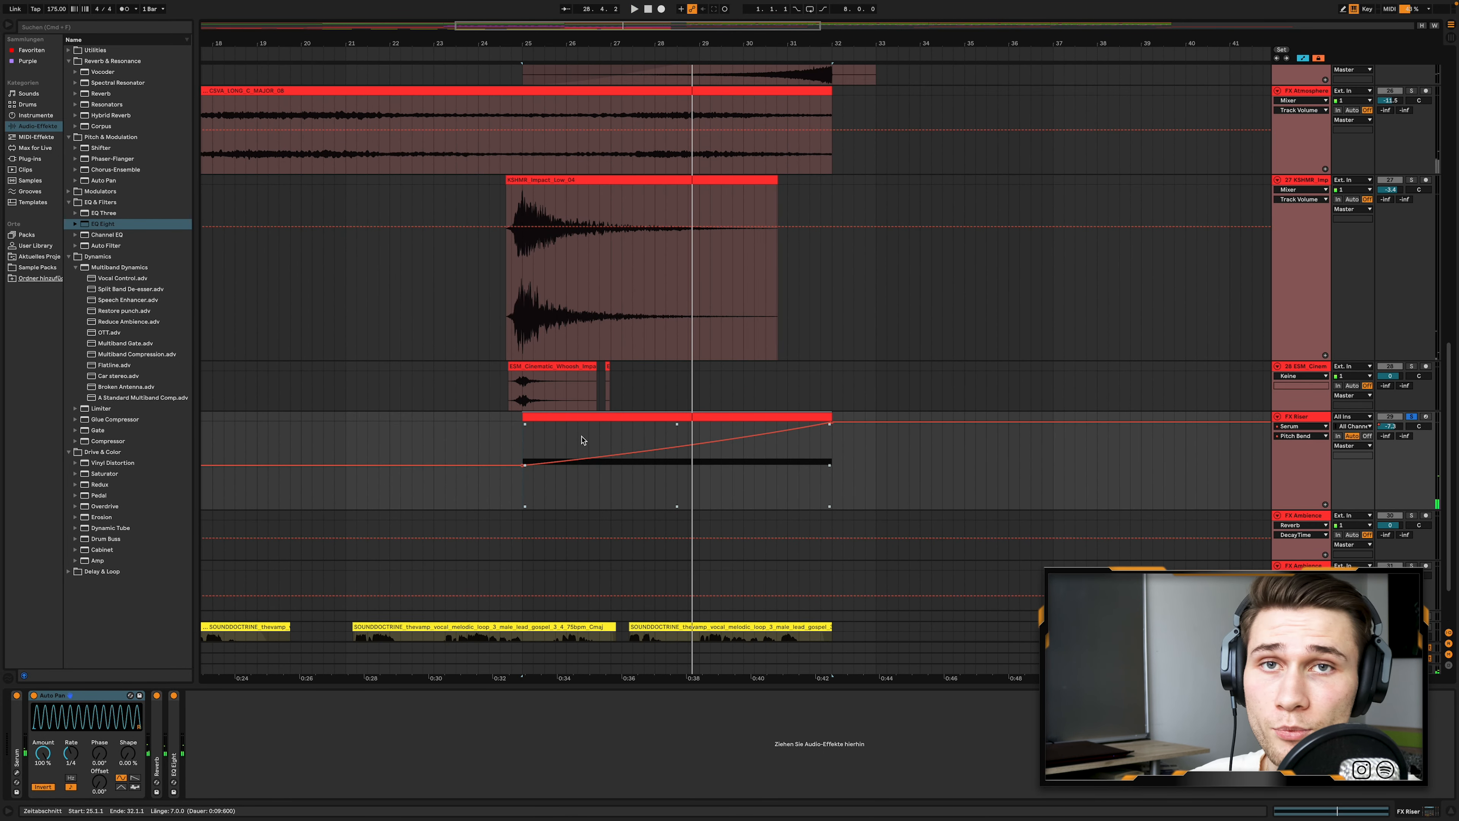
- Unfold the Buildup Clap track and play it soloed from bar 25
scroll(1286, 385, up, 8)
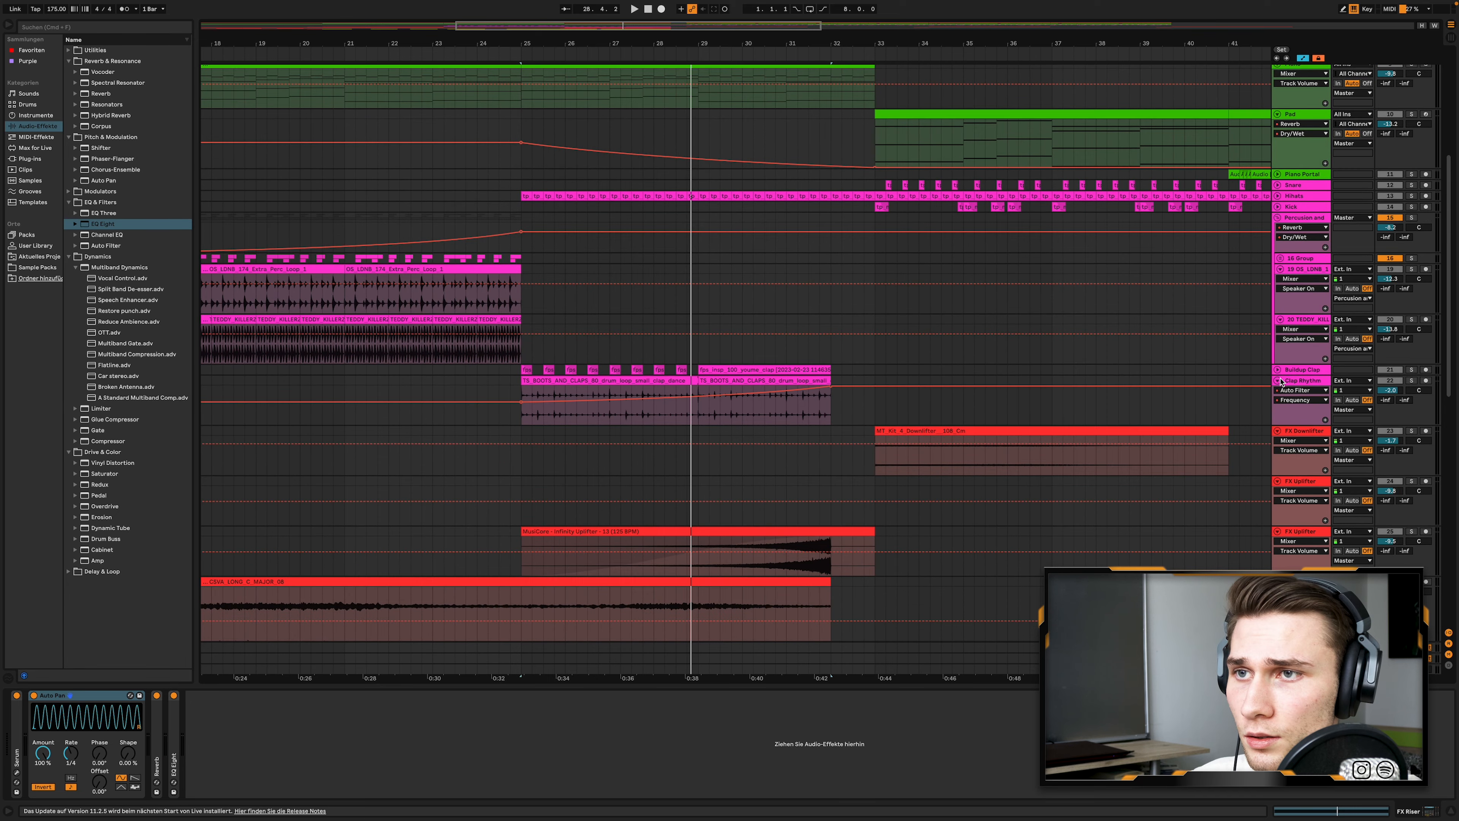
click(1278, 370)
scroll(586, 397, up, 1)
scroll(568, 405, up, 2)
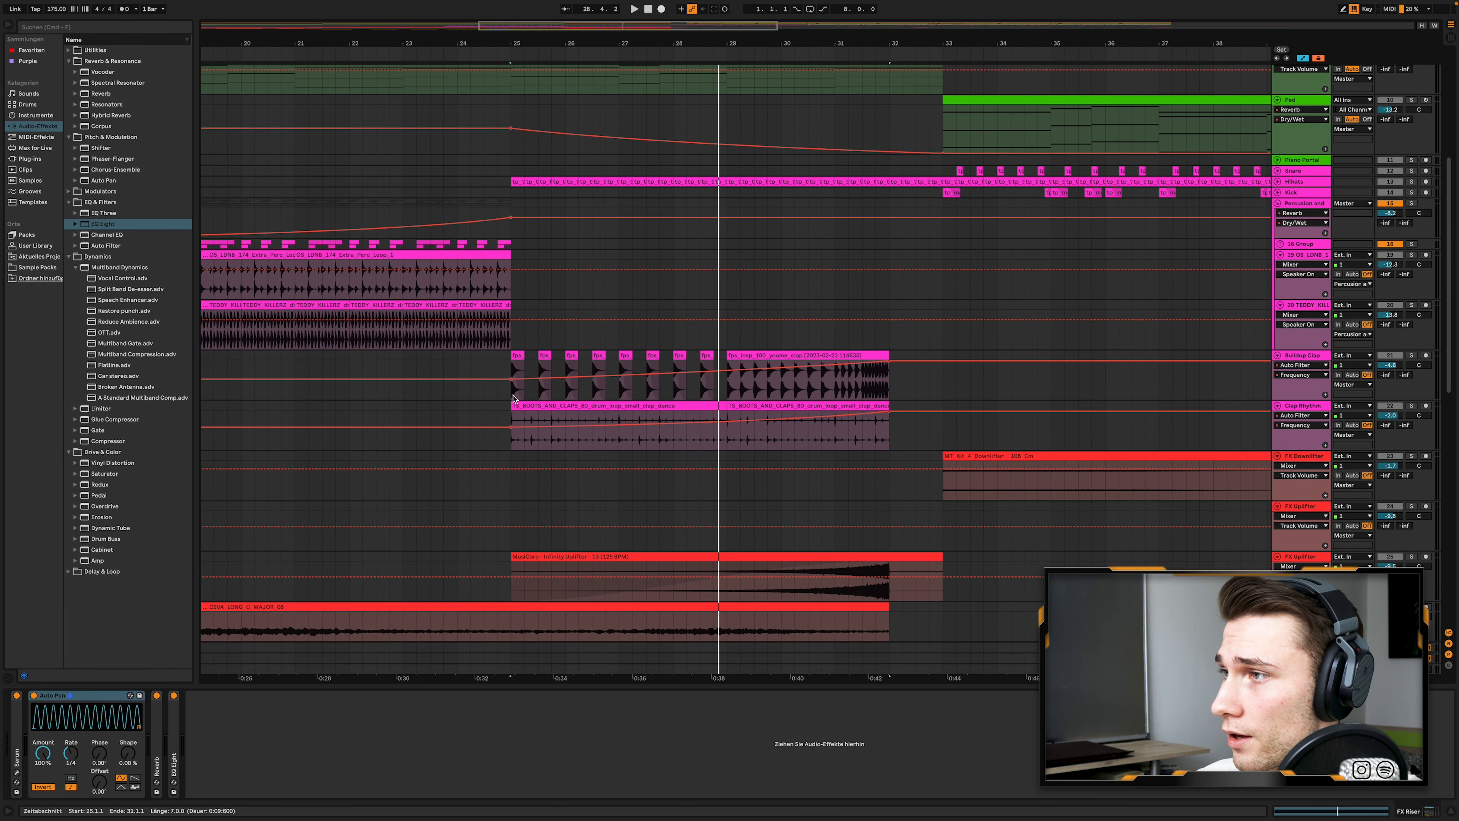
click(513, 399)
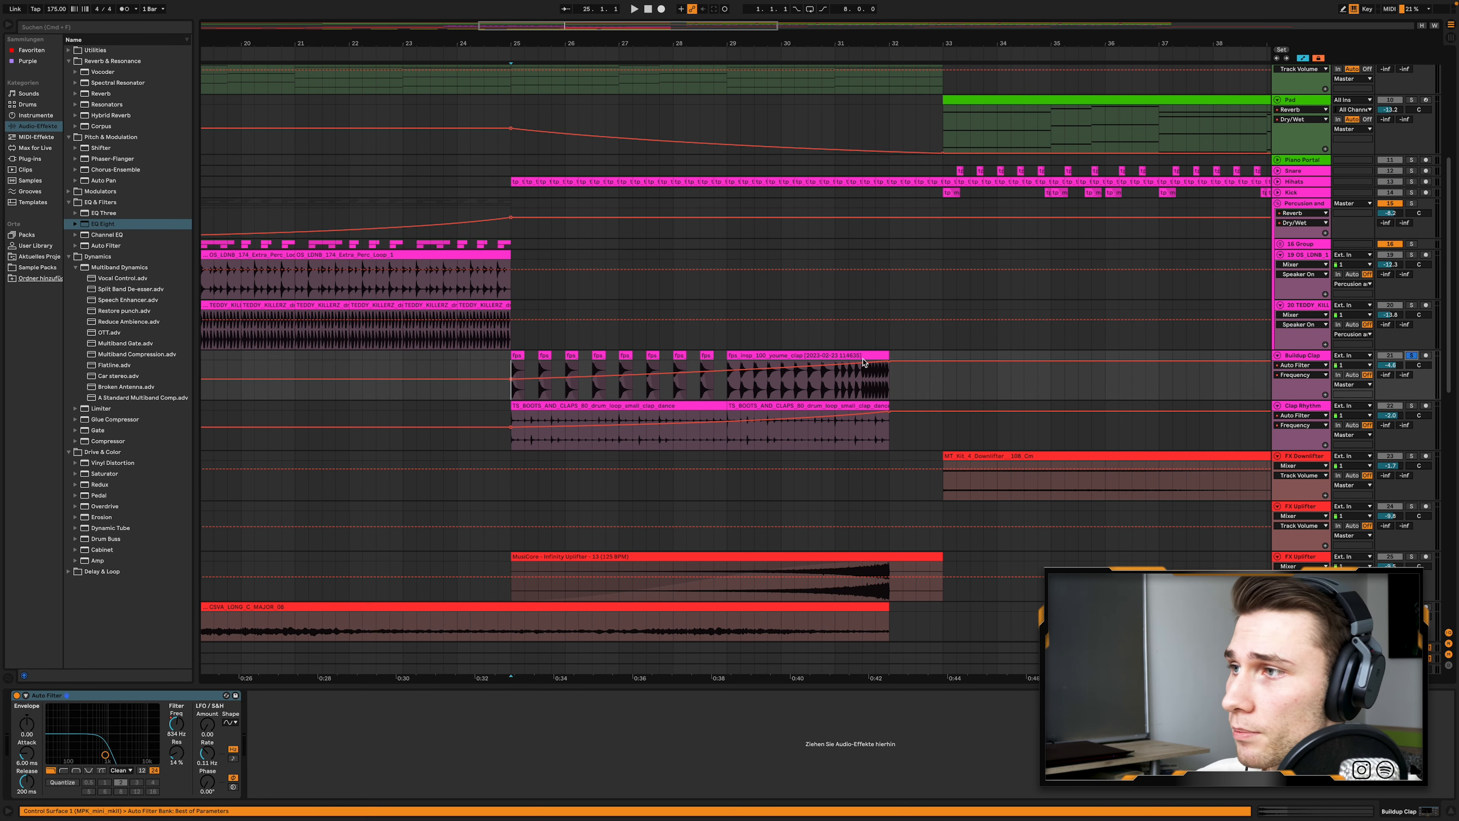
key(space)
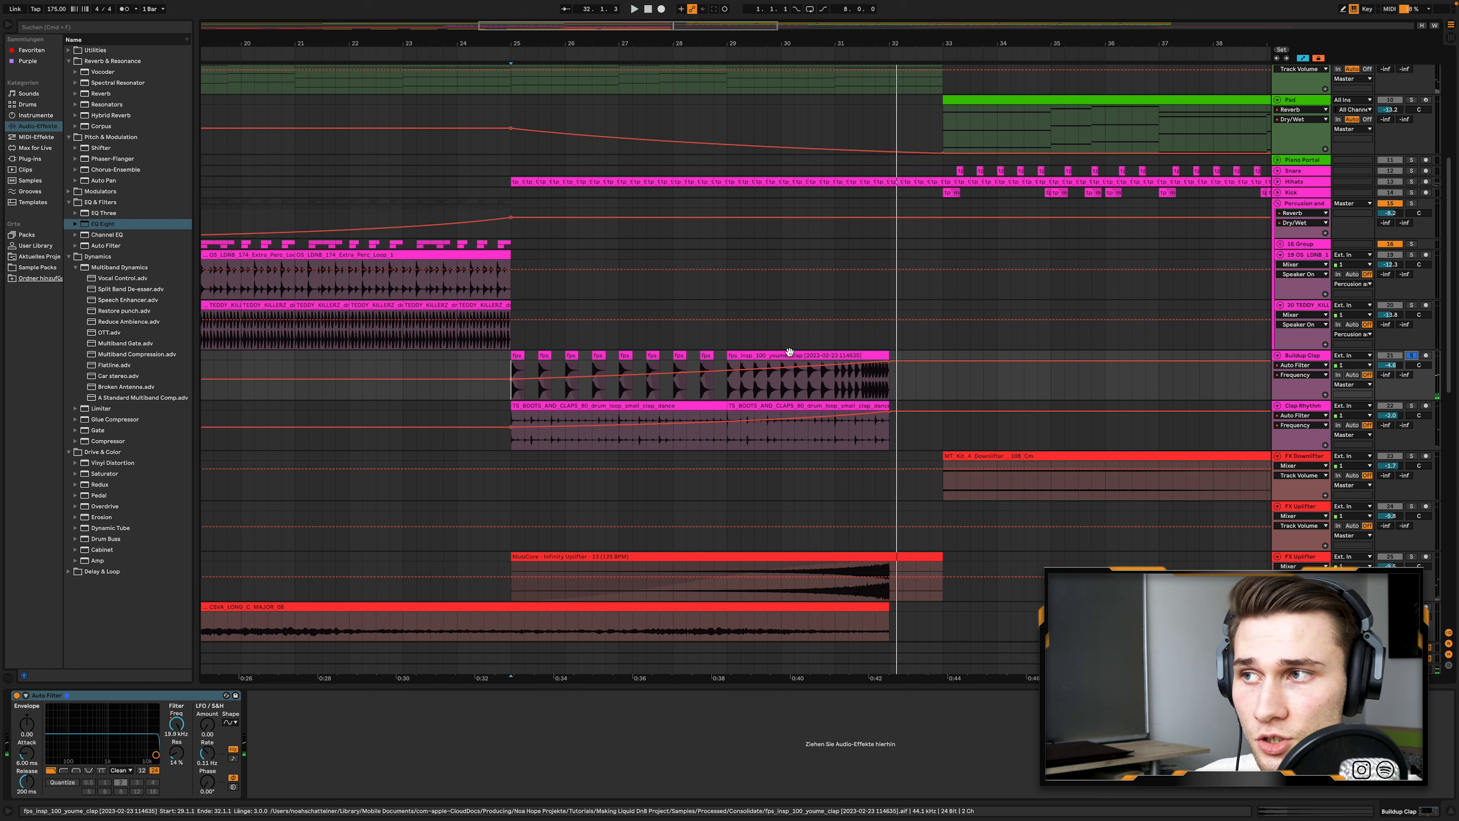
- Inspect the Transposition envelope of the Buildup Clap clip from bar 29 to 32 and return to the track's Auto Filter device
double_click(806, 357)
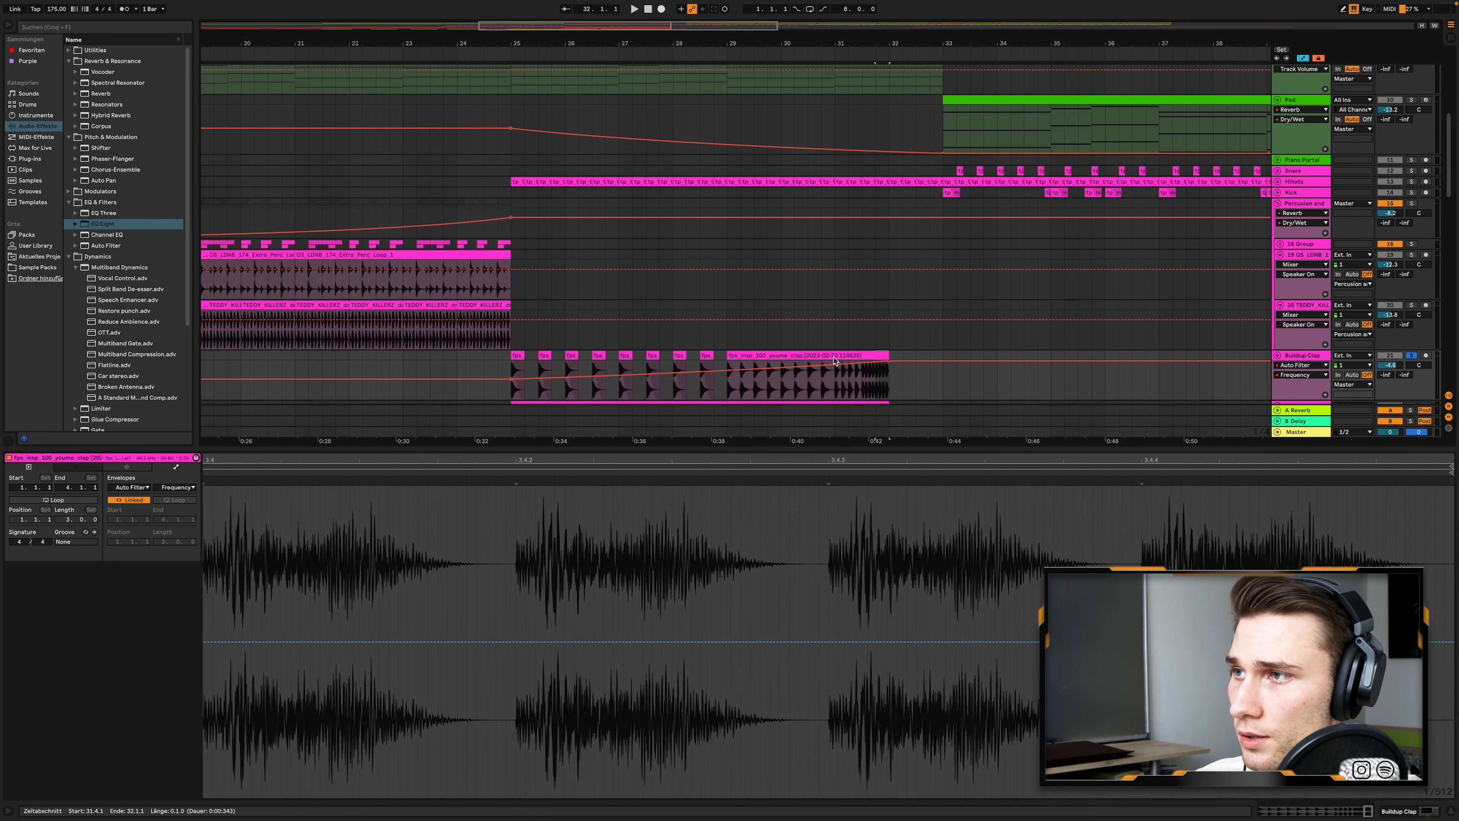
click(126, 466)
click(176, 467)
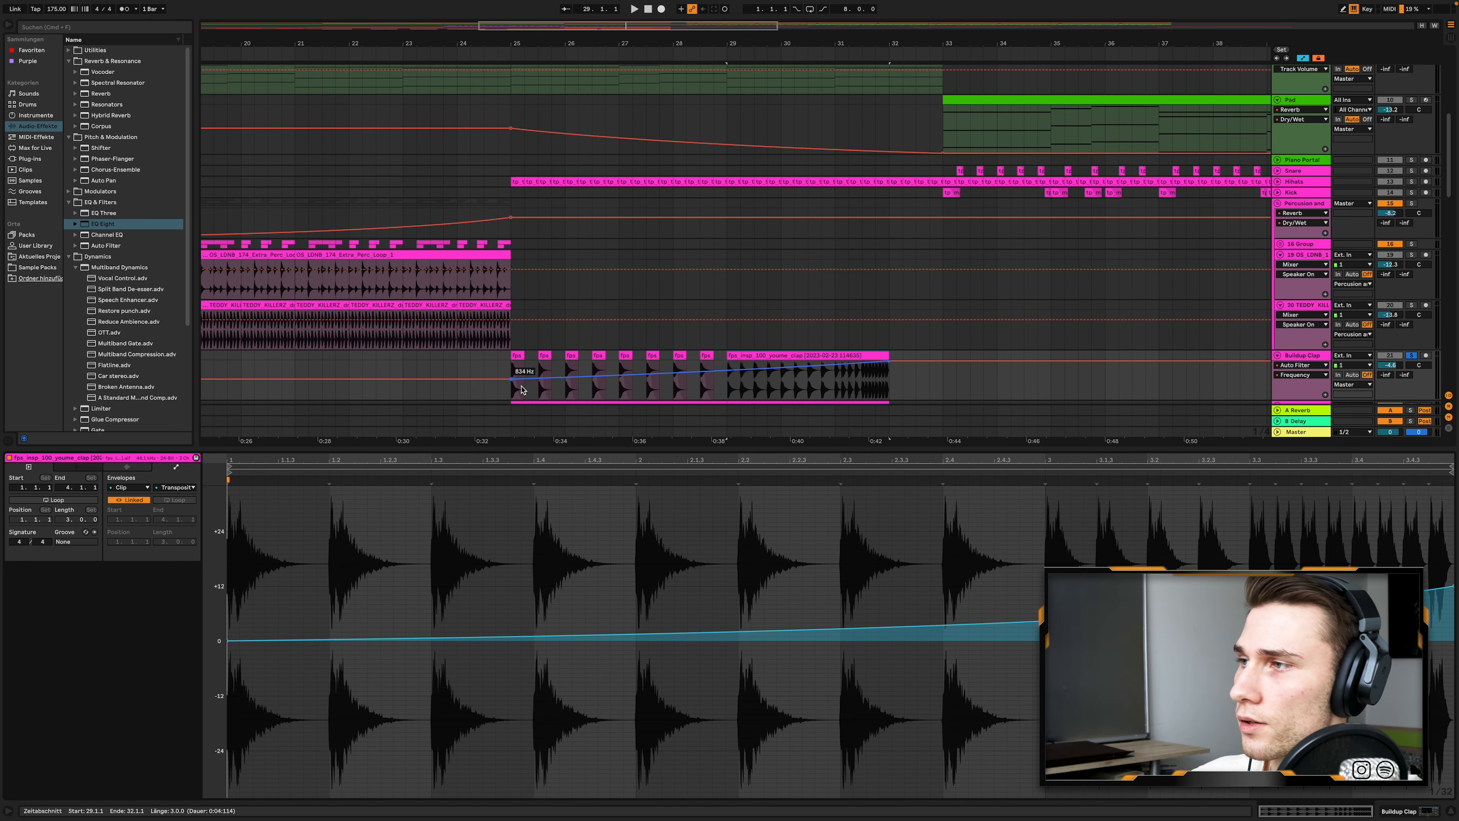
click(1291, 359)
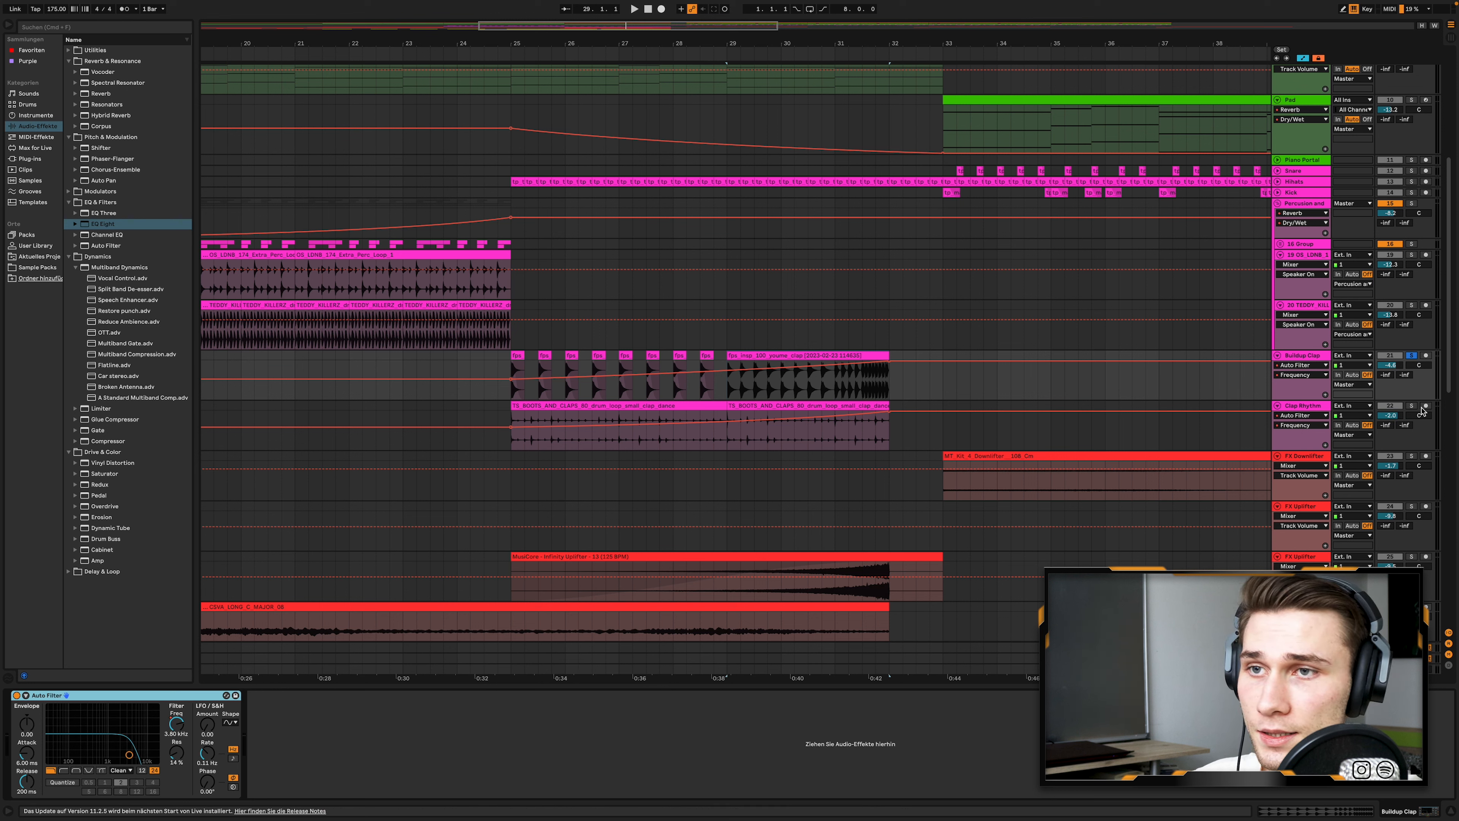
- Solo the Clap Rhythm track, play its clip from bar 25 and examine its Auto Filter frequency automation
click(1412, 406)
click(636, 404)
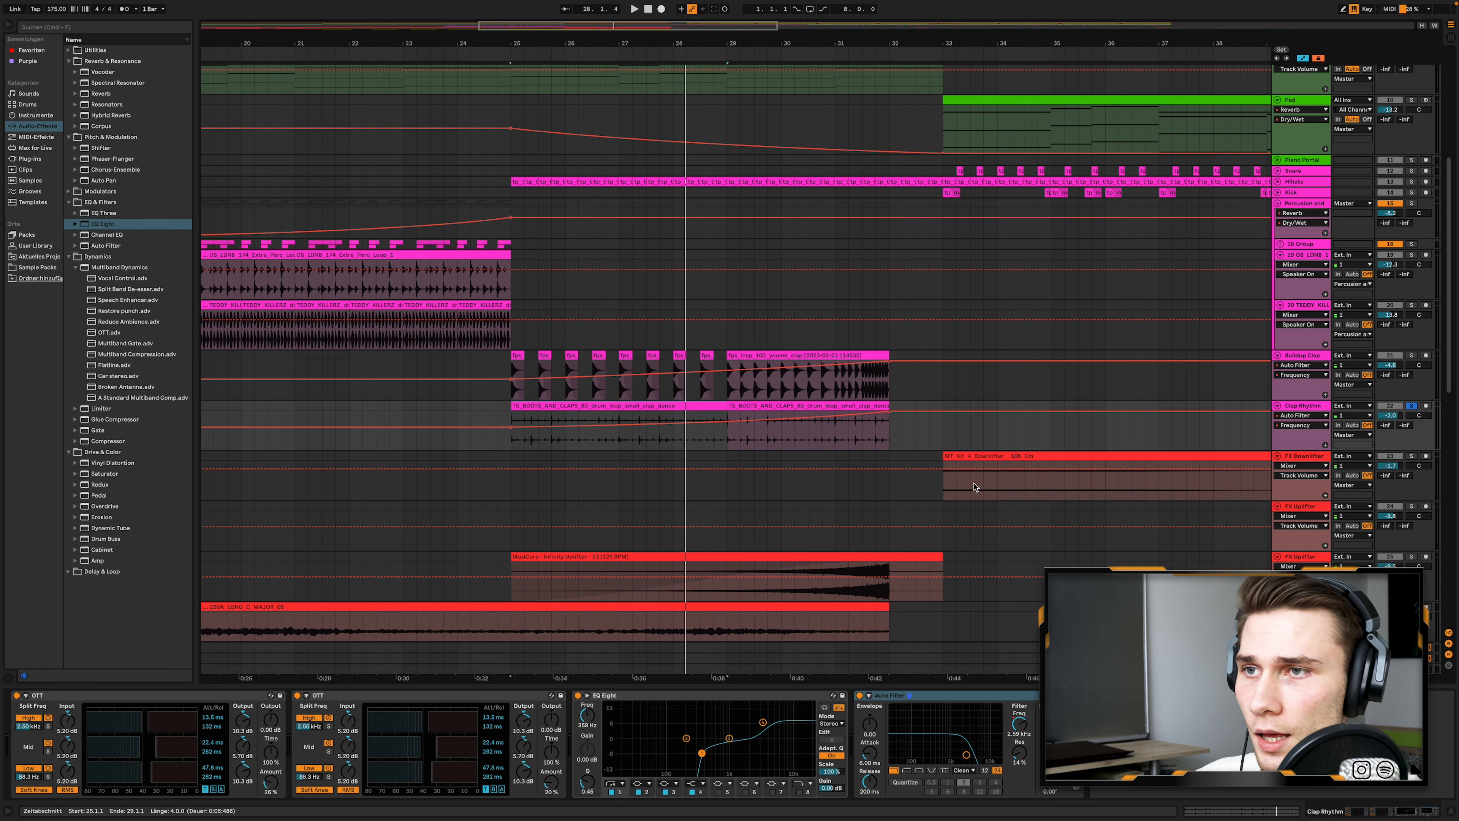
scroll(974, 486, up, 1)
scroll(930, 446, up, 10)
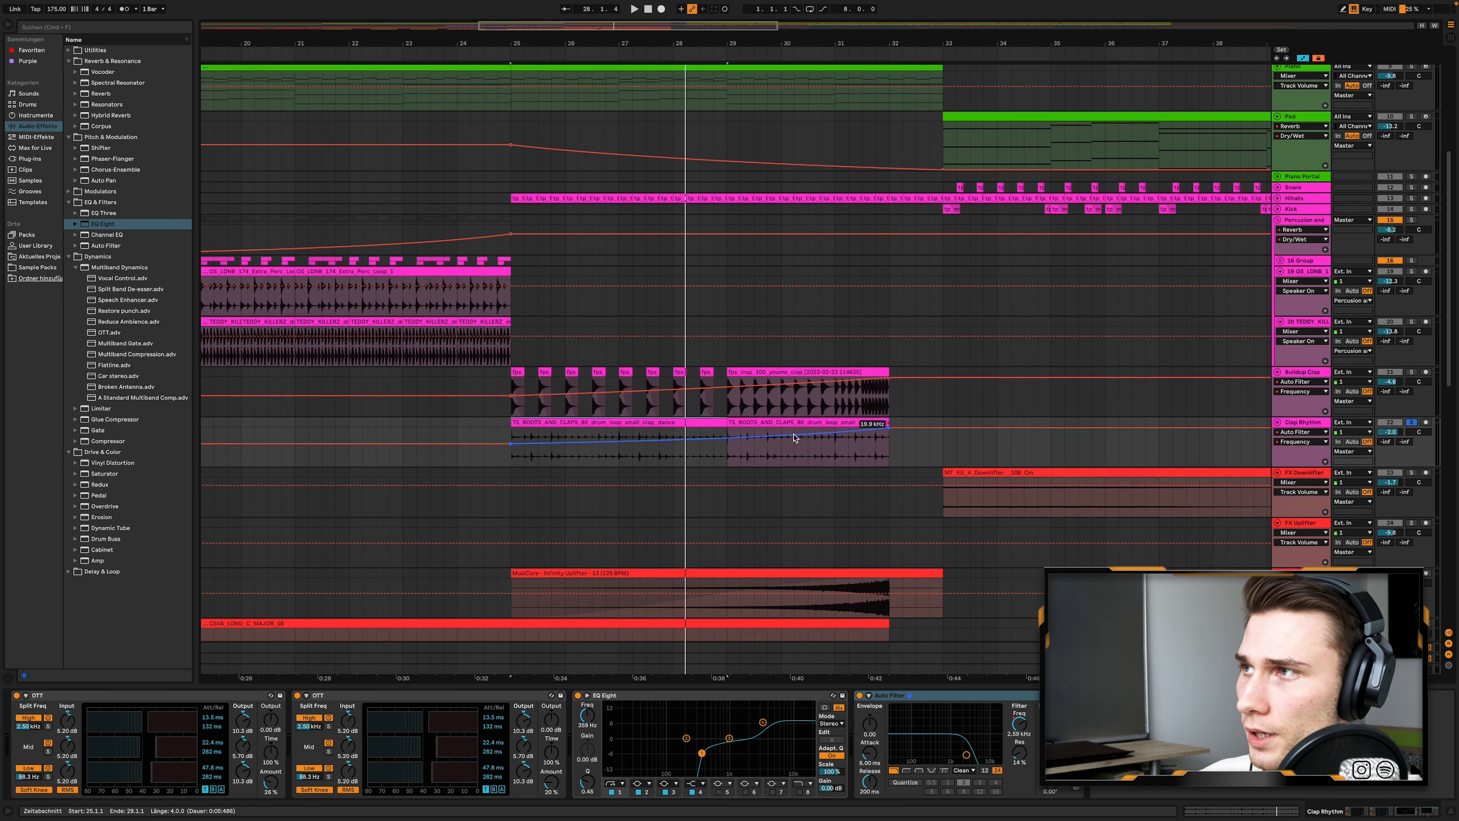
- Play the soloed HiHats from bar 25, and unfold the Guitar 2 track before playing briefly from bar 25 again
click(517, 414)
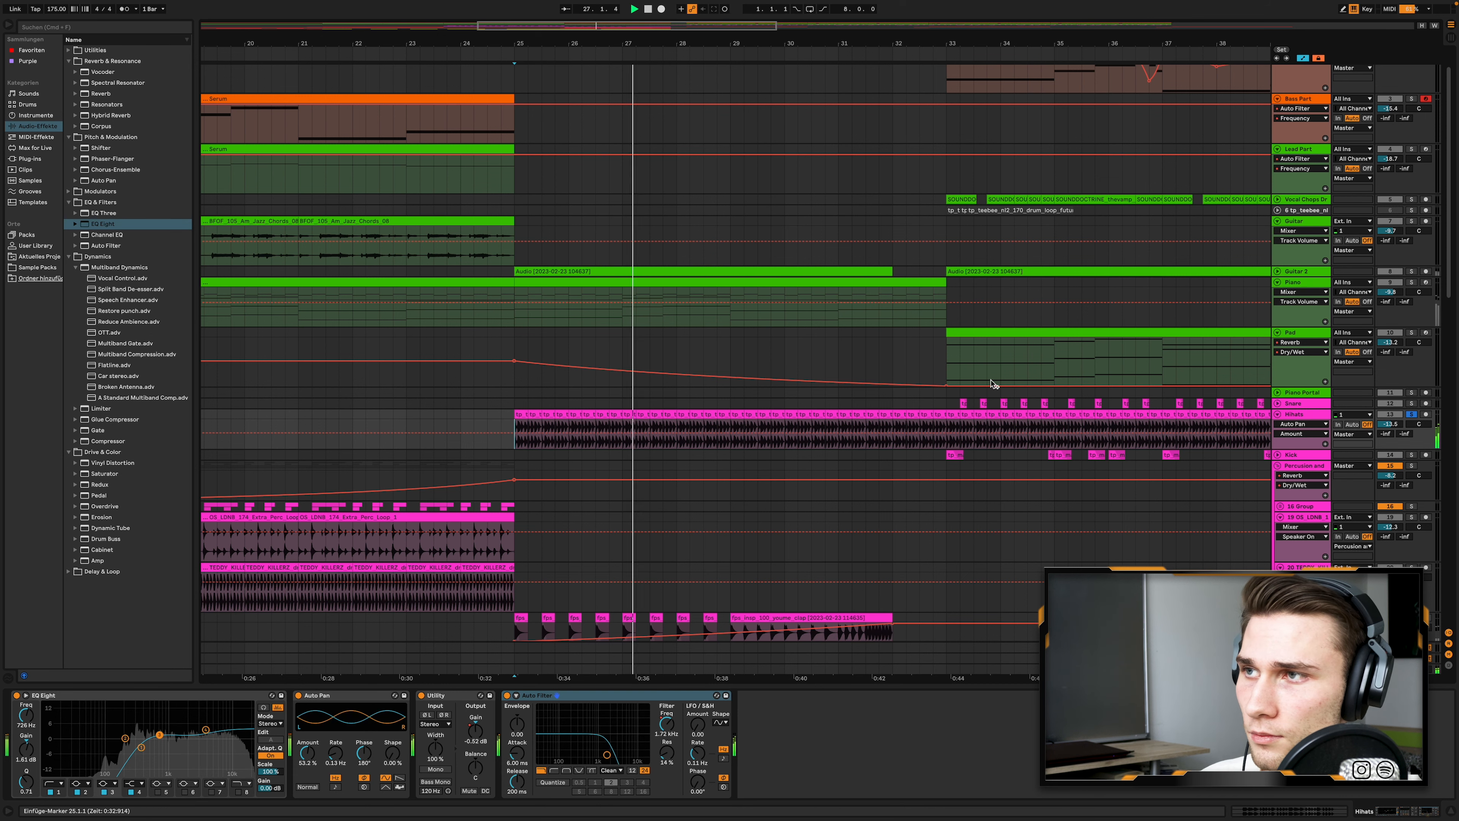
scroll(1190, 349, up, 2)
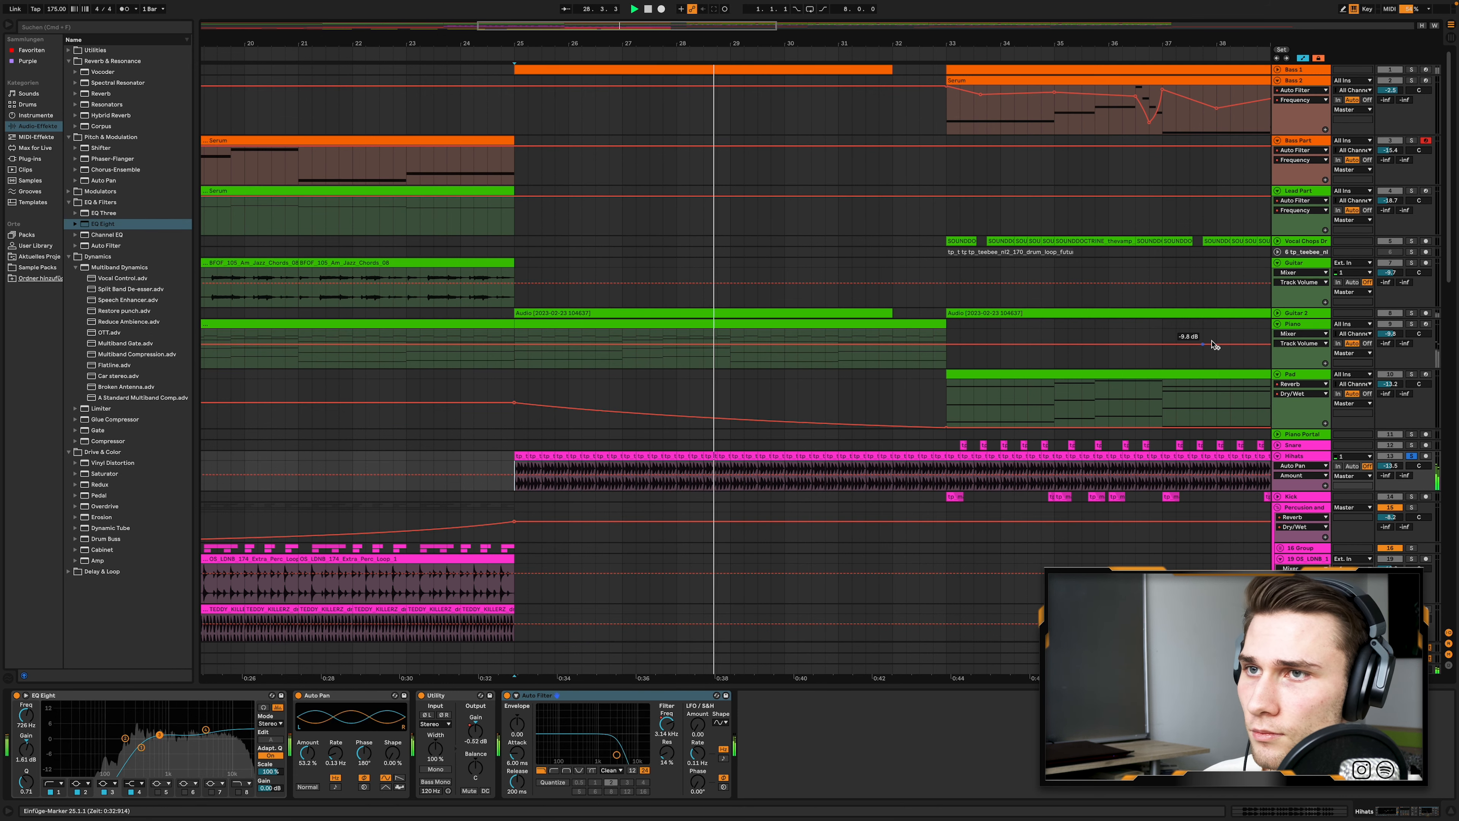
click(1277, 313)
key(space)
key(space)
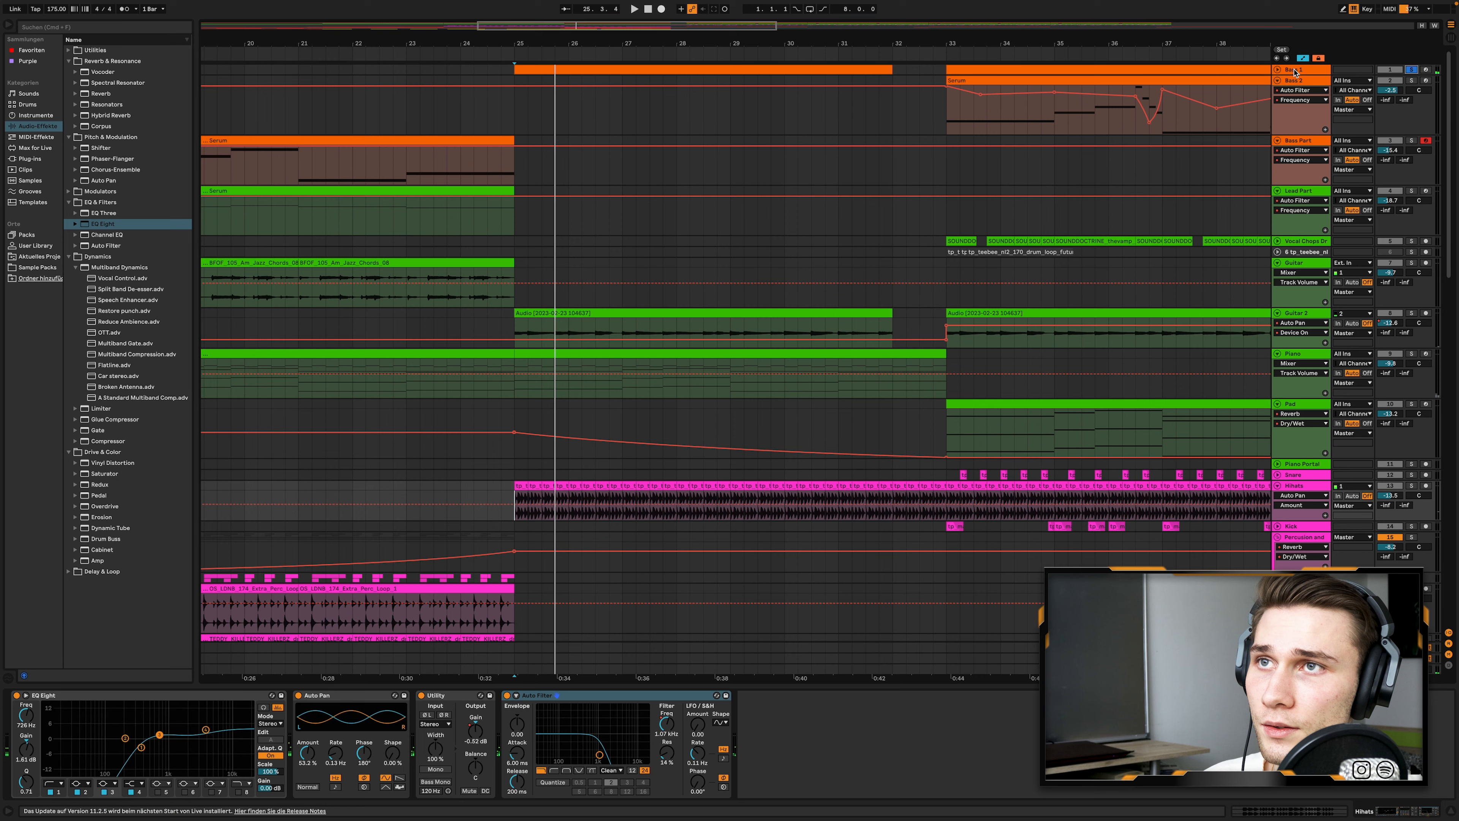
- Unfold the Bass 1 track, select its clip from bar 25 to 32 and play it soloed
click(1277, 70)
click(731, 70)
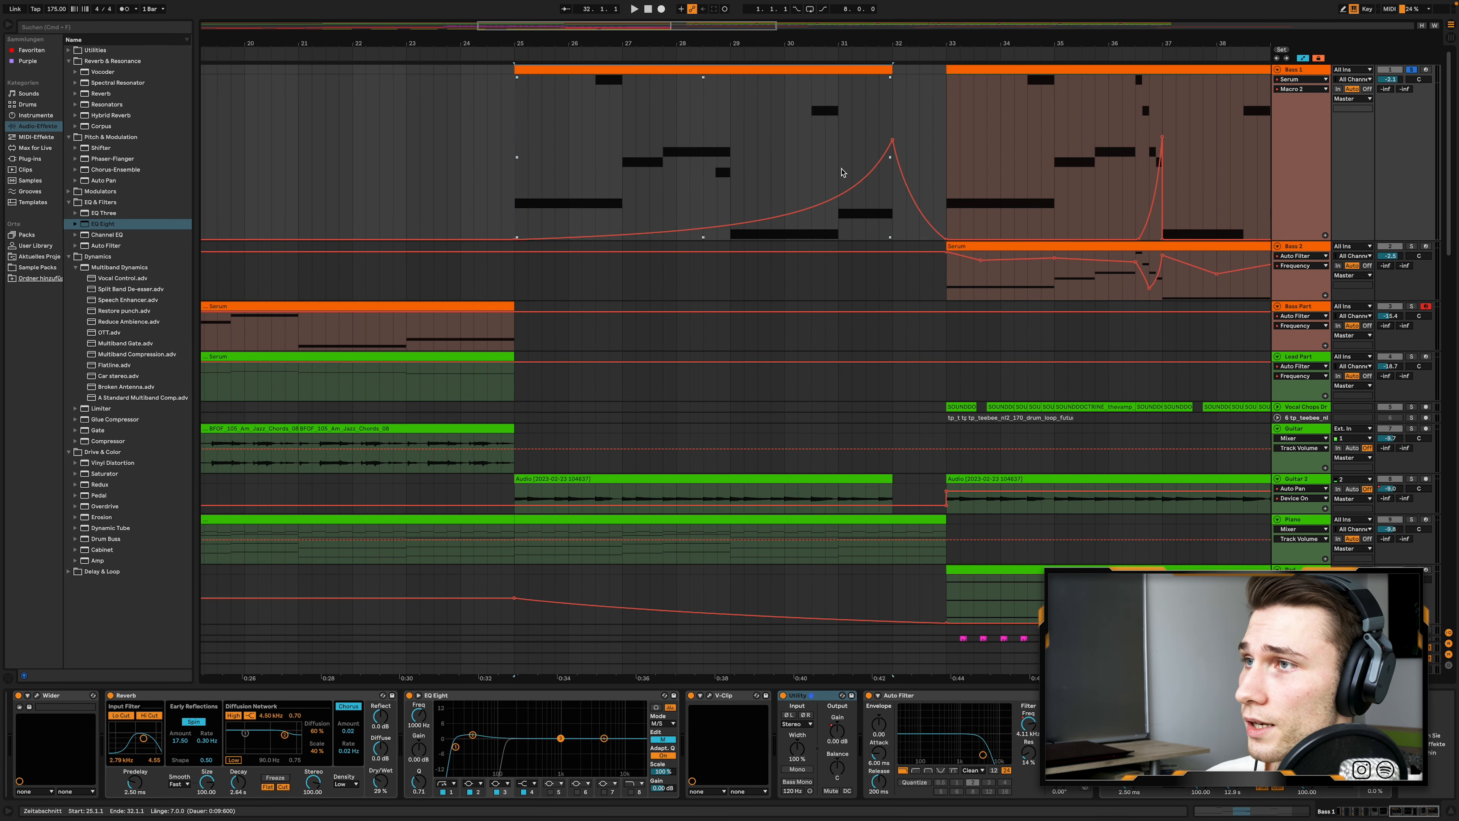
key(space)
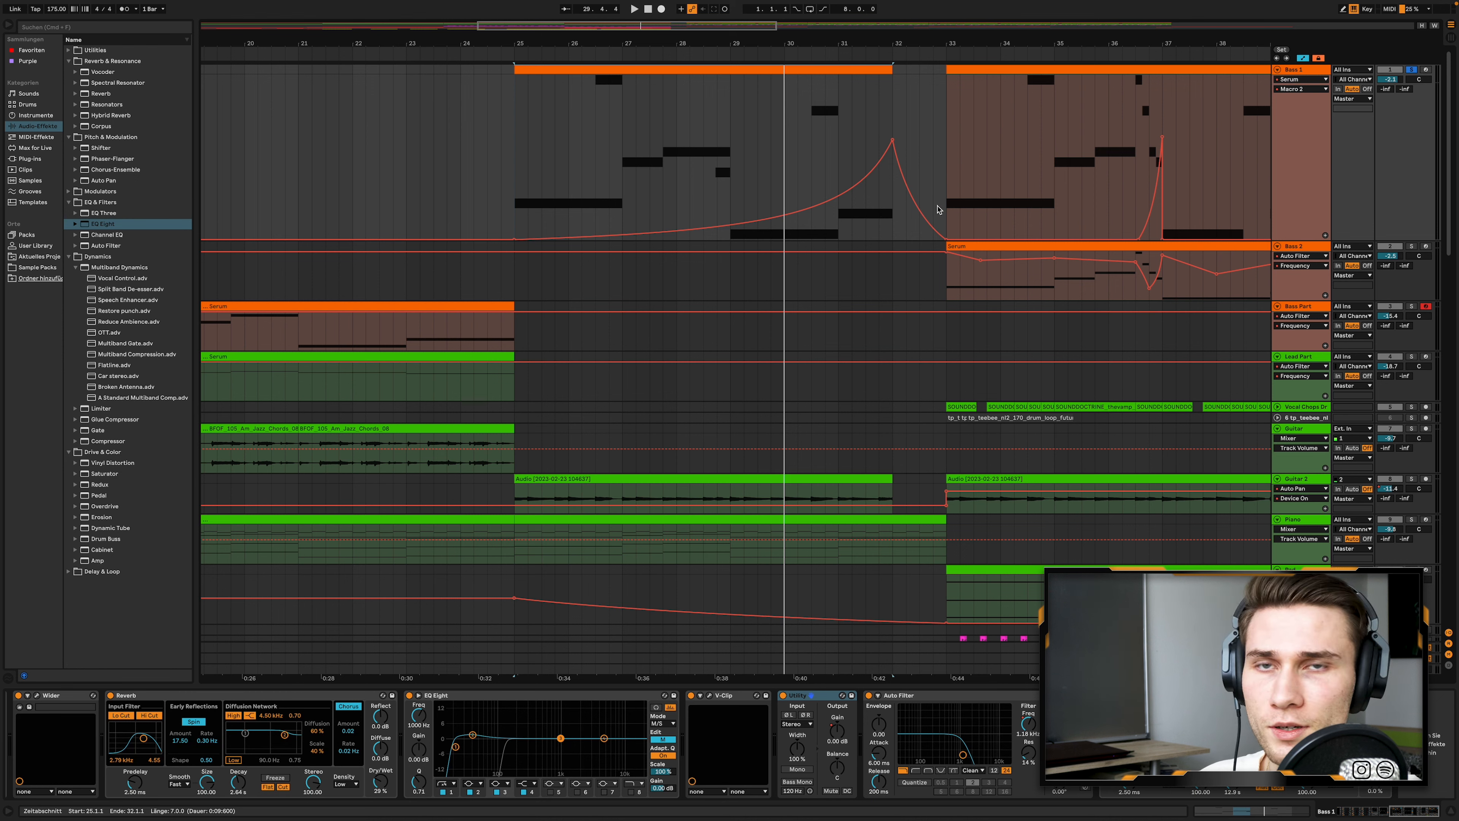
- Select the soloed Guitar 2 track and inspect its device chain, from Compressor, Heavy and Saturator to Reverb and Auto Filter
scroll(723, 424, down, 5)
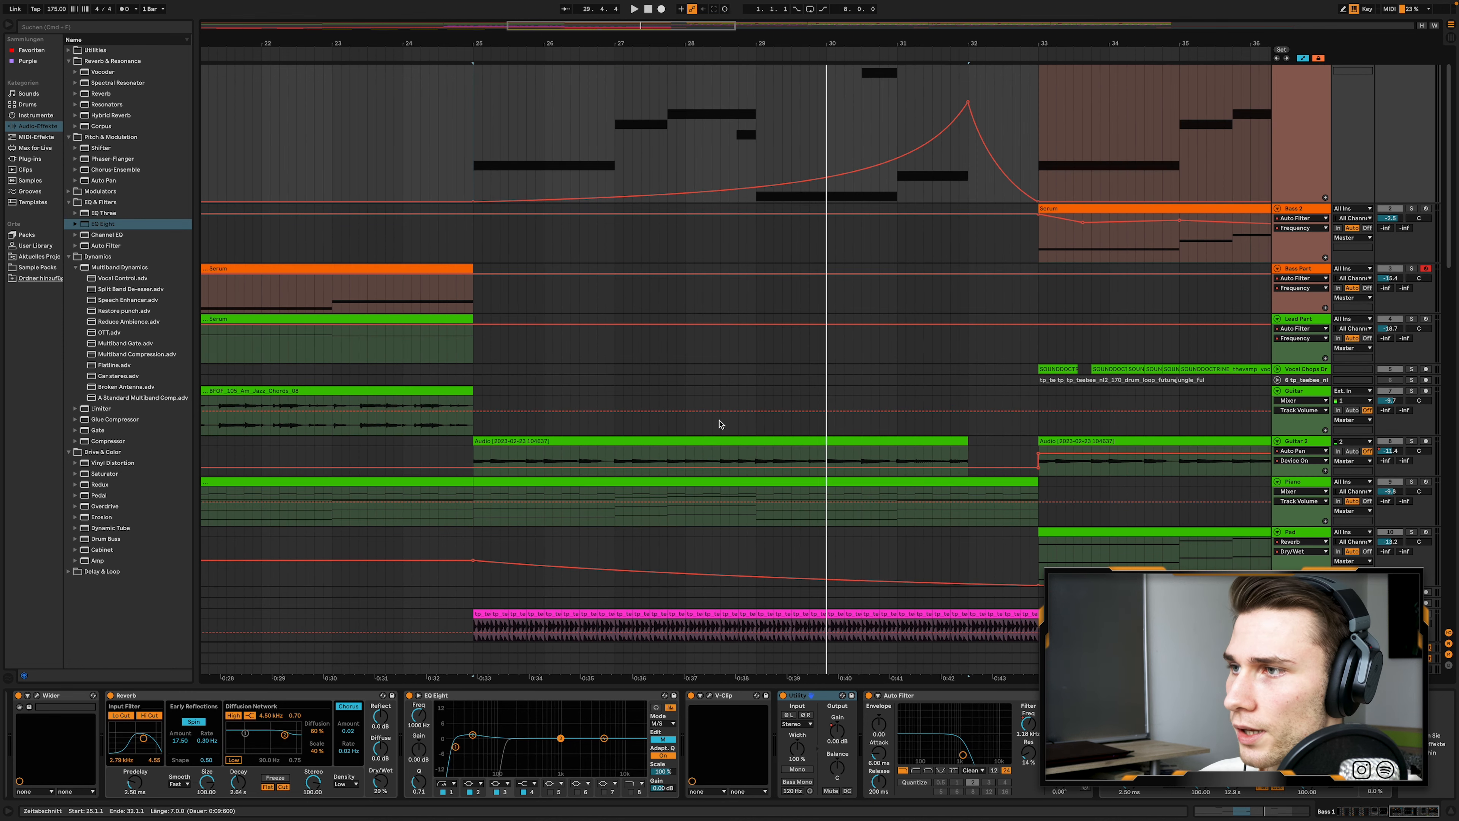
click(1311, 356)
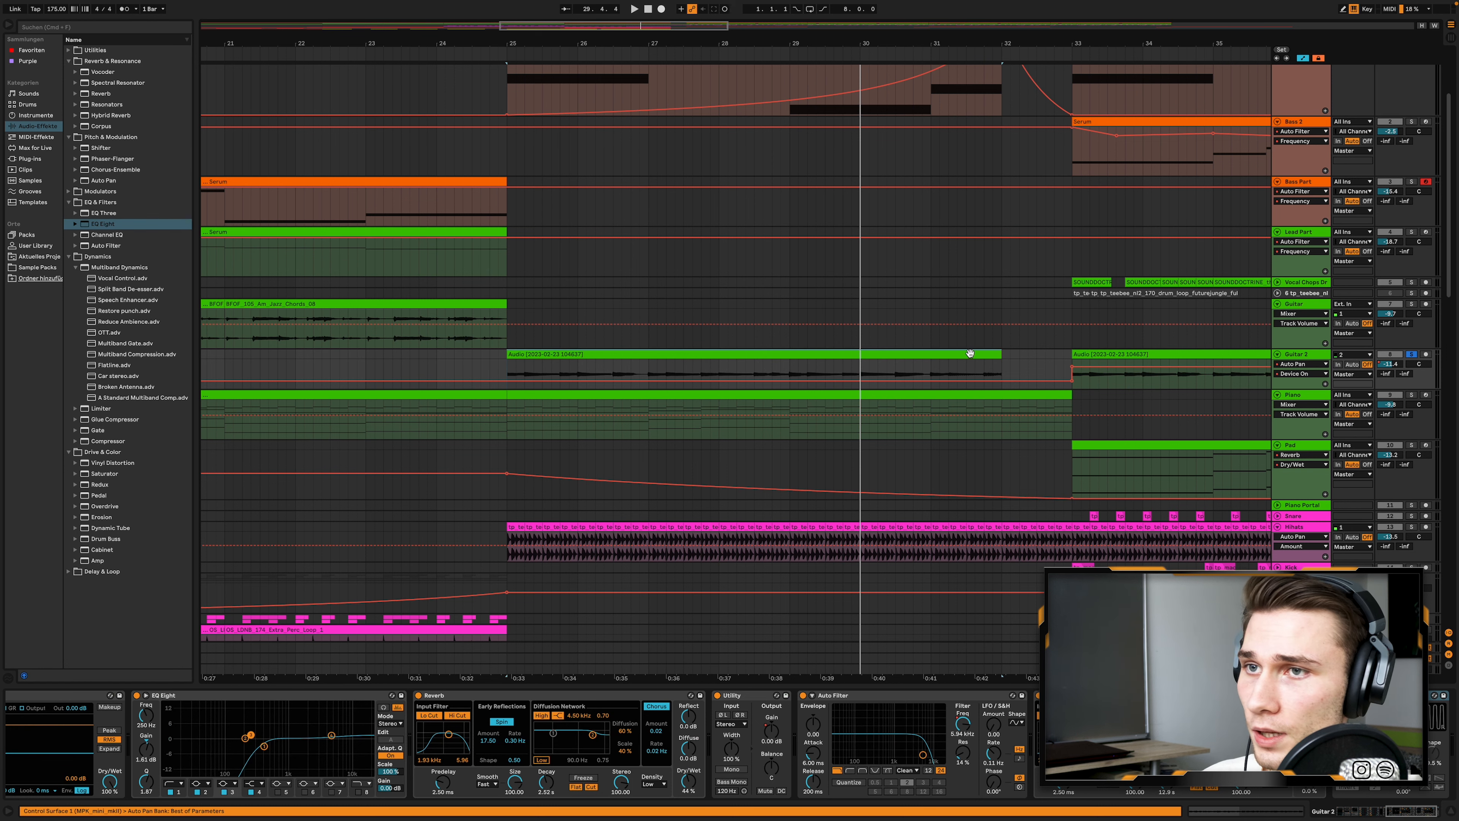
scroll(607, 731, left, 10)
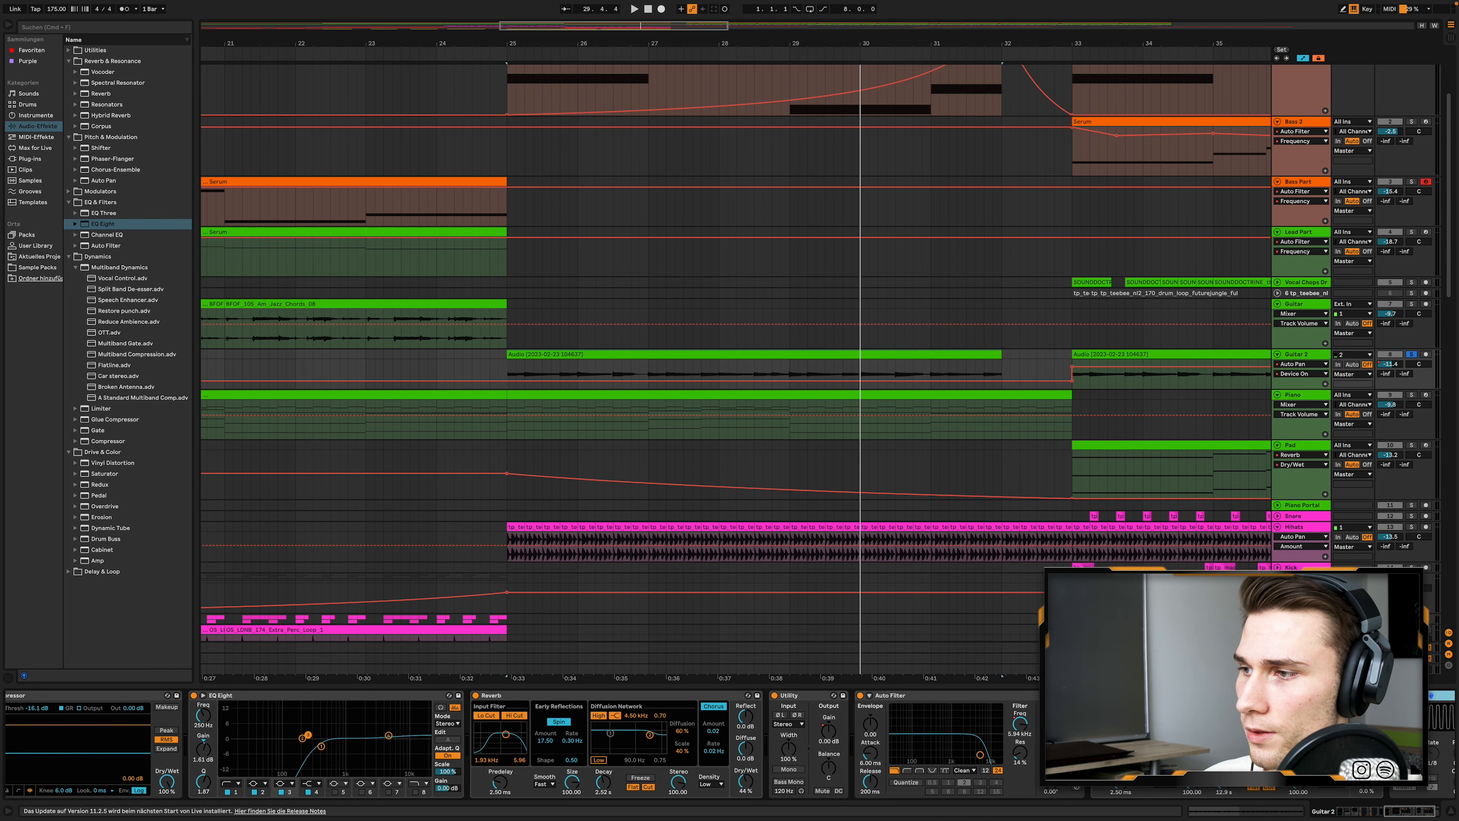
scroll(607, 731, left, 10)
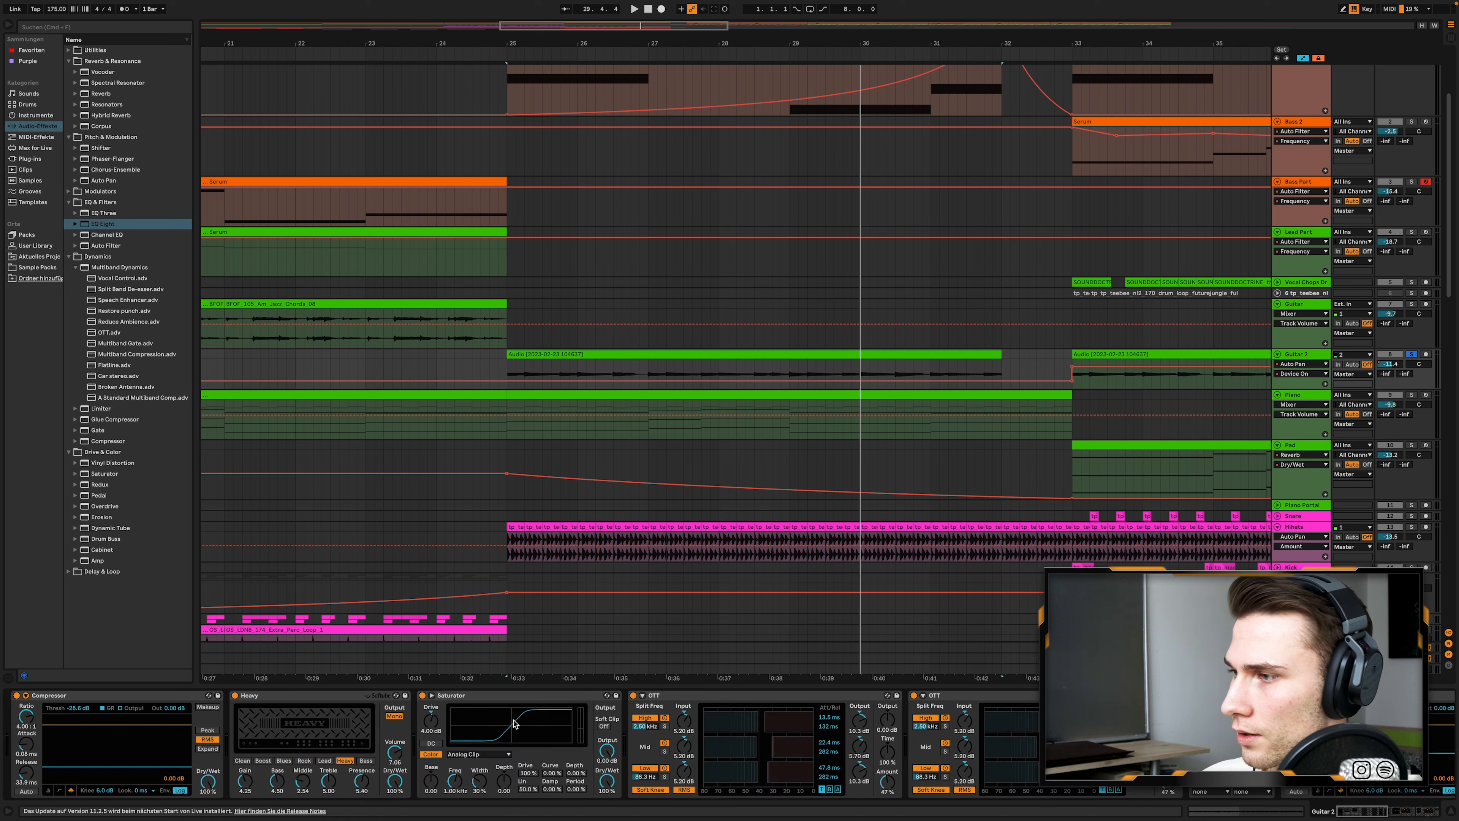
scroll(883, 721, right, 15)
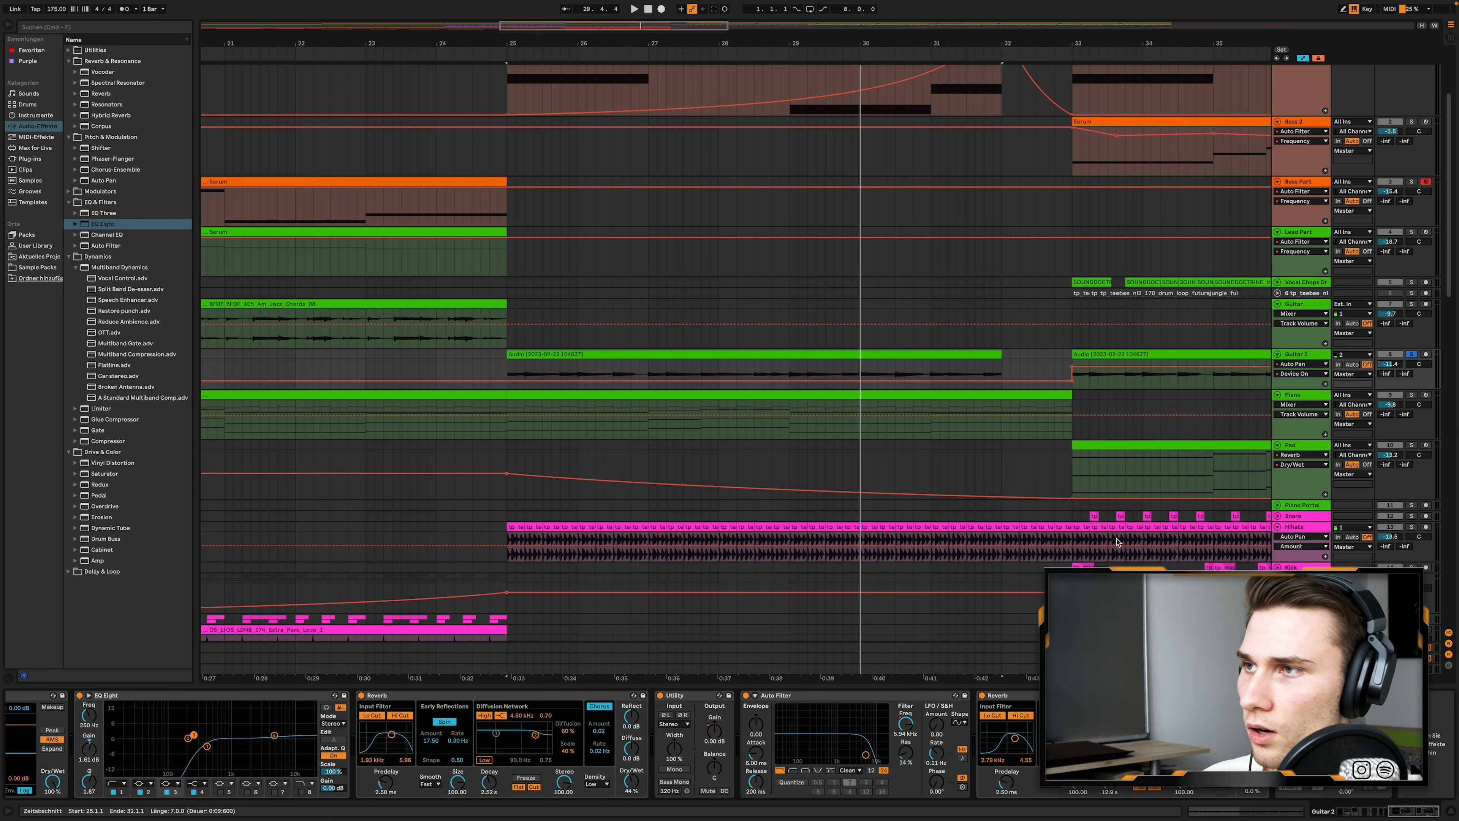
- Play the soloed Guitar 2 clip from bar 25 to 32 and widen the arrangement view to include the drop
key(space)
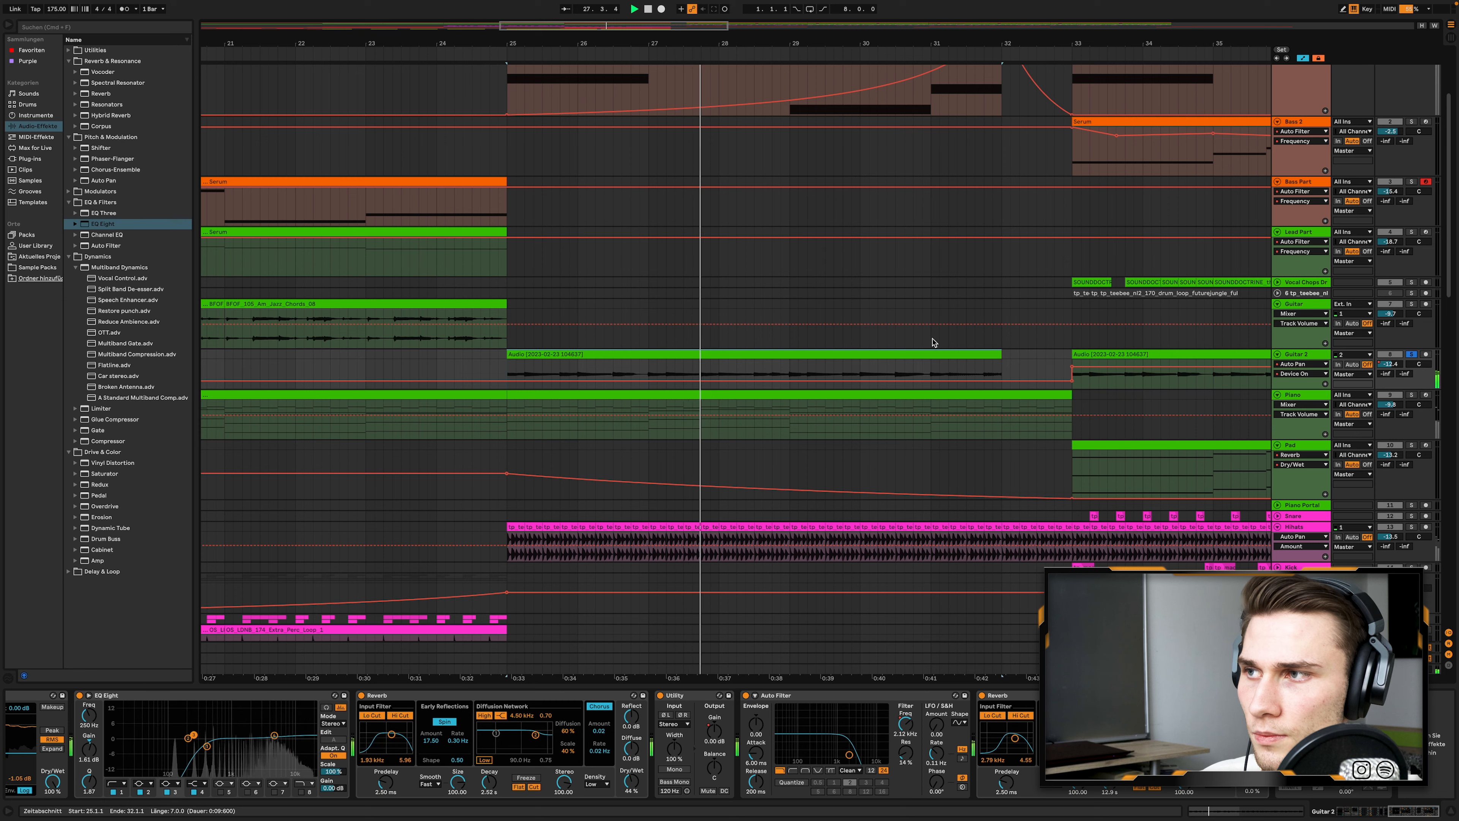
scroll(933, 342, right, 2)
scroll(934, 343, down, 3)
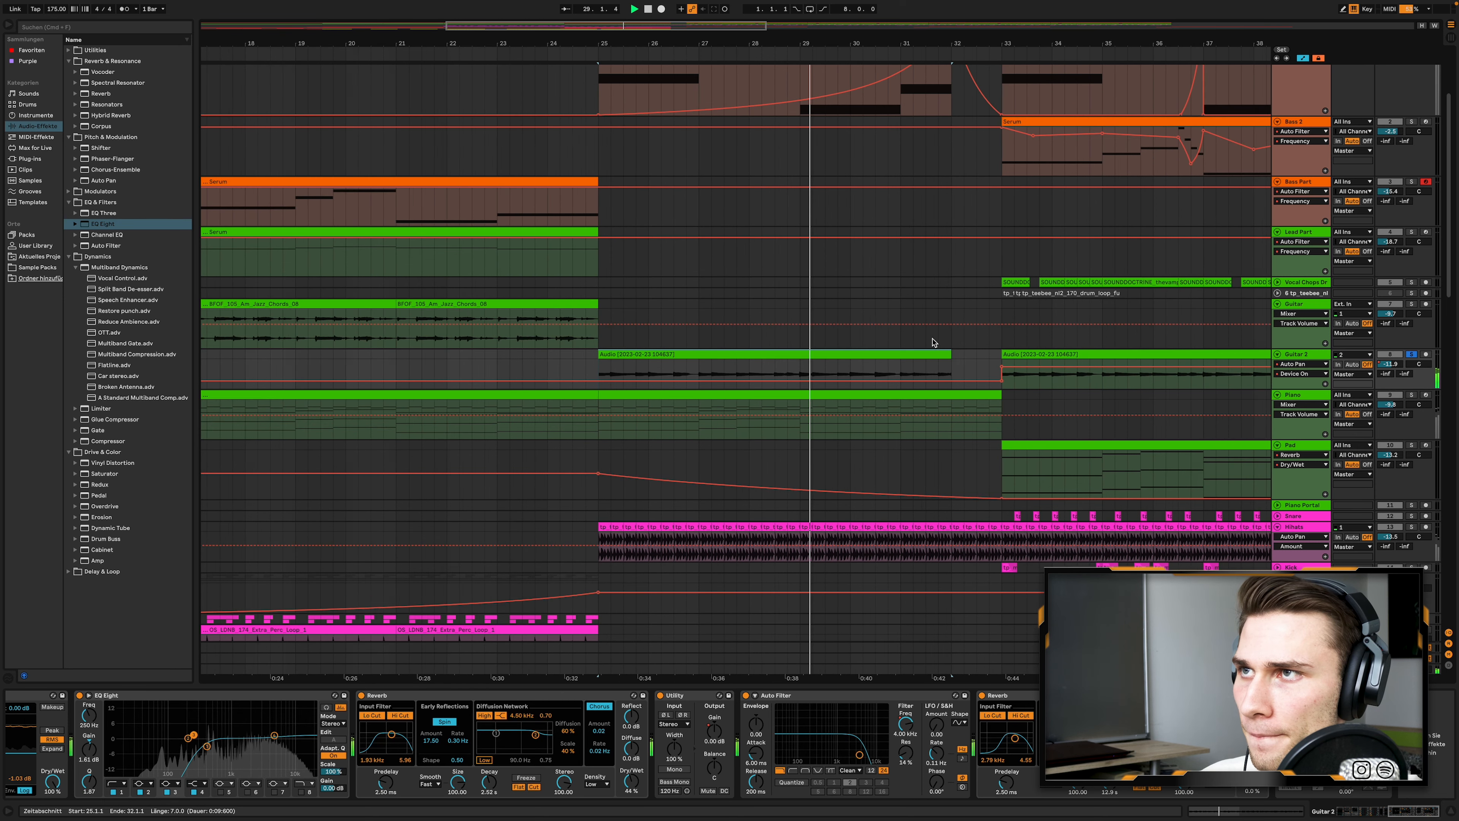
scroll(933, 342, down, 5)
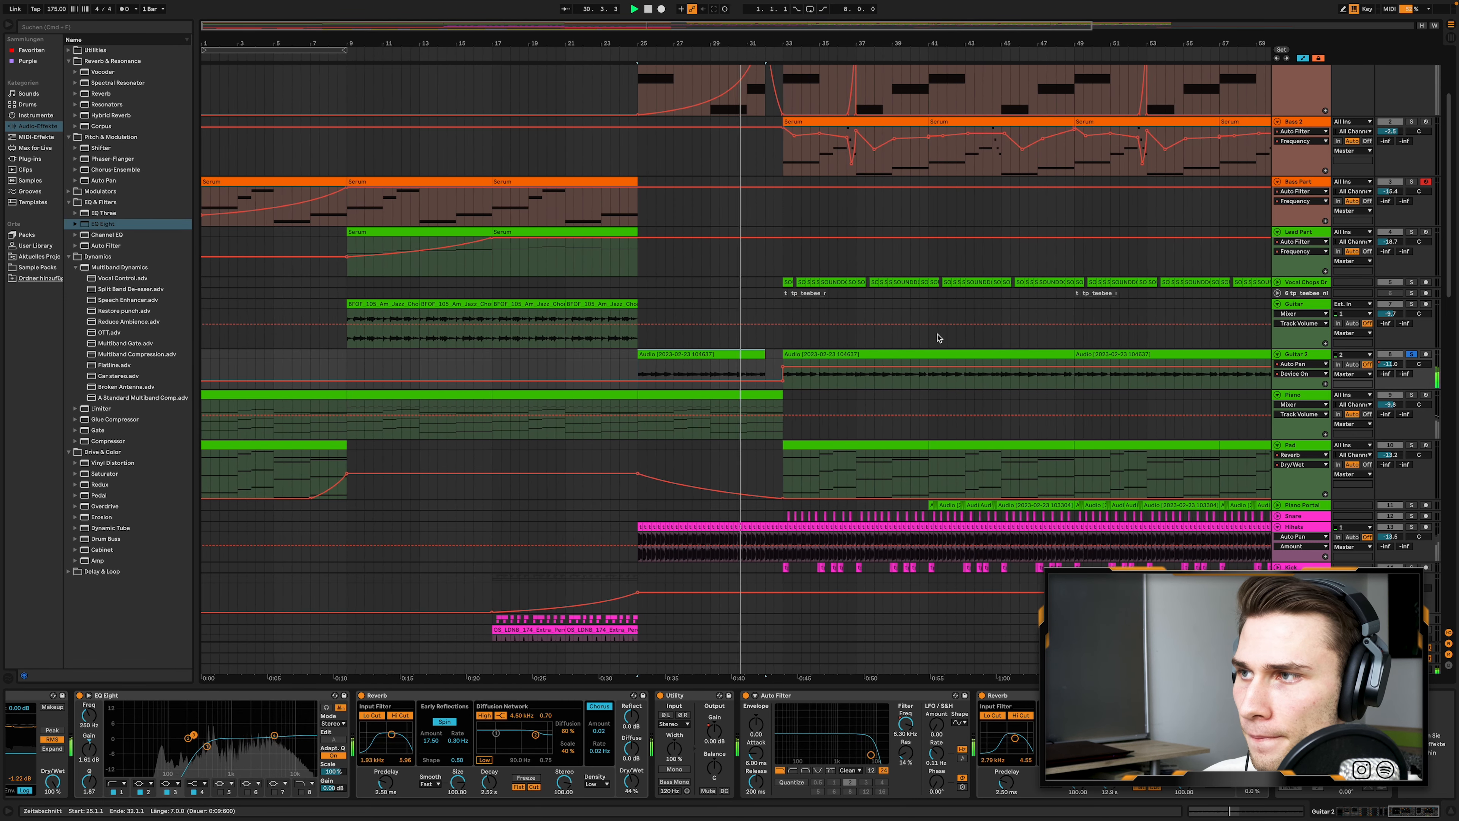
scroll(937, 337, down, 4)
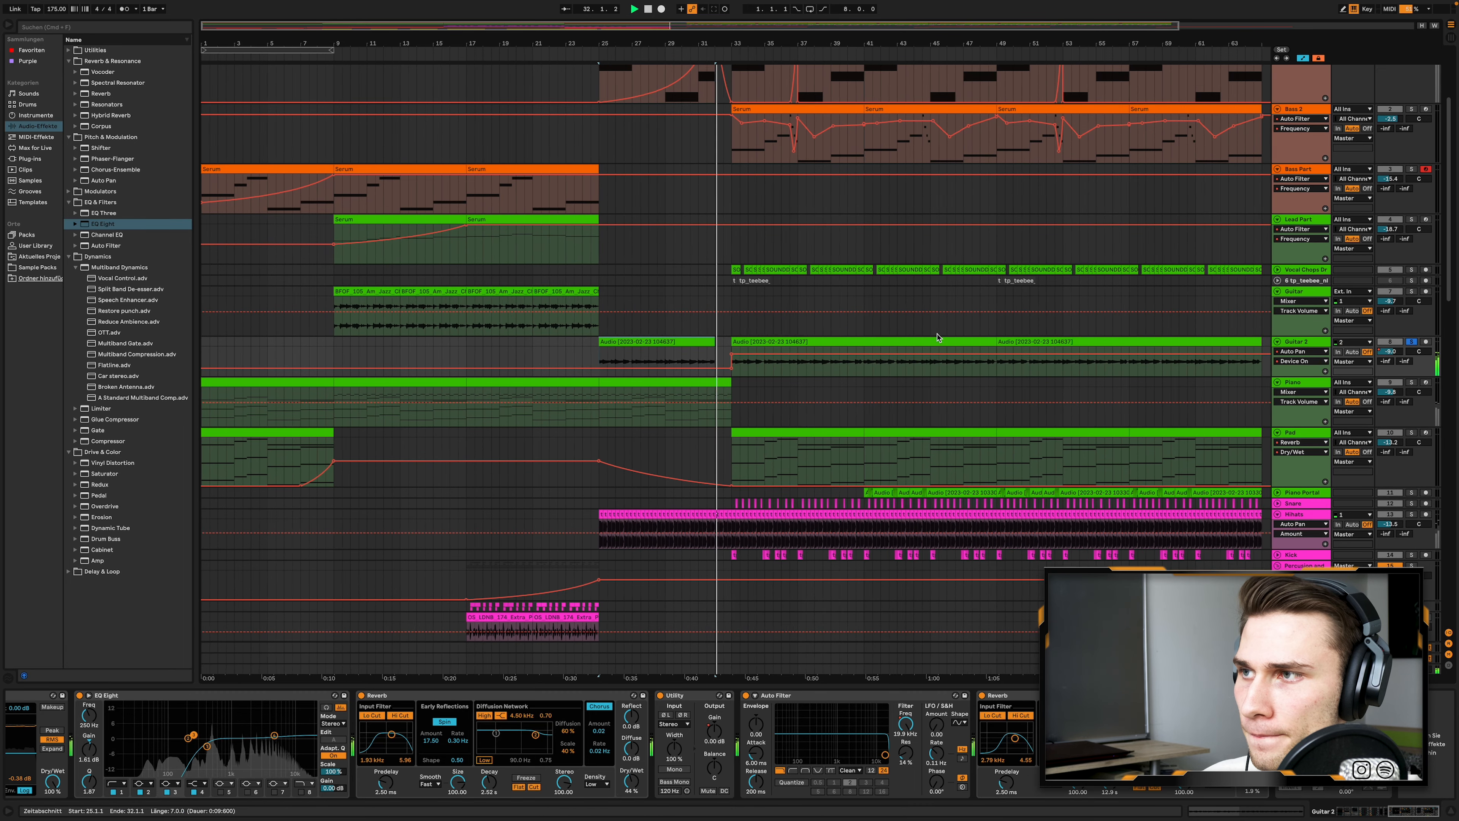
scroll(938, 338, down, 1)
key(space)
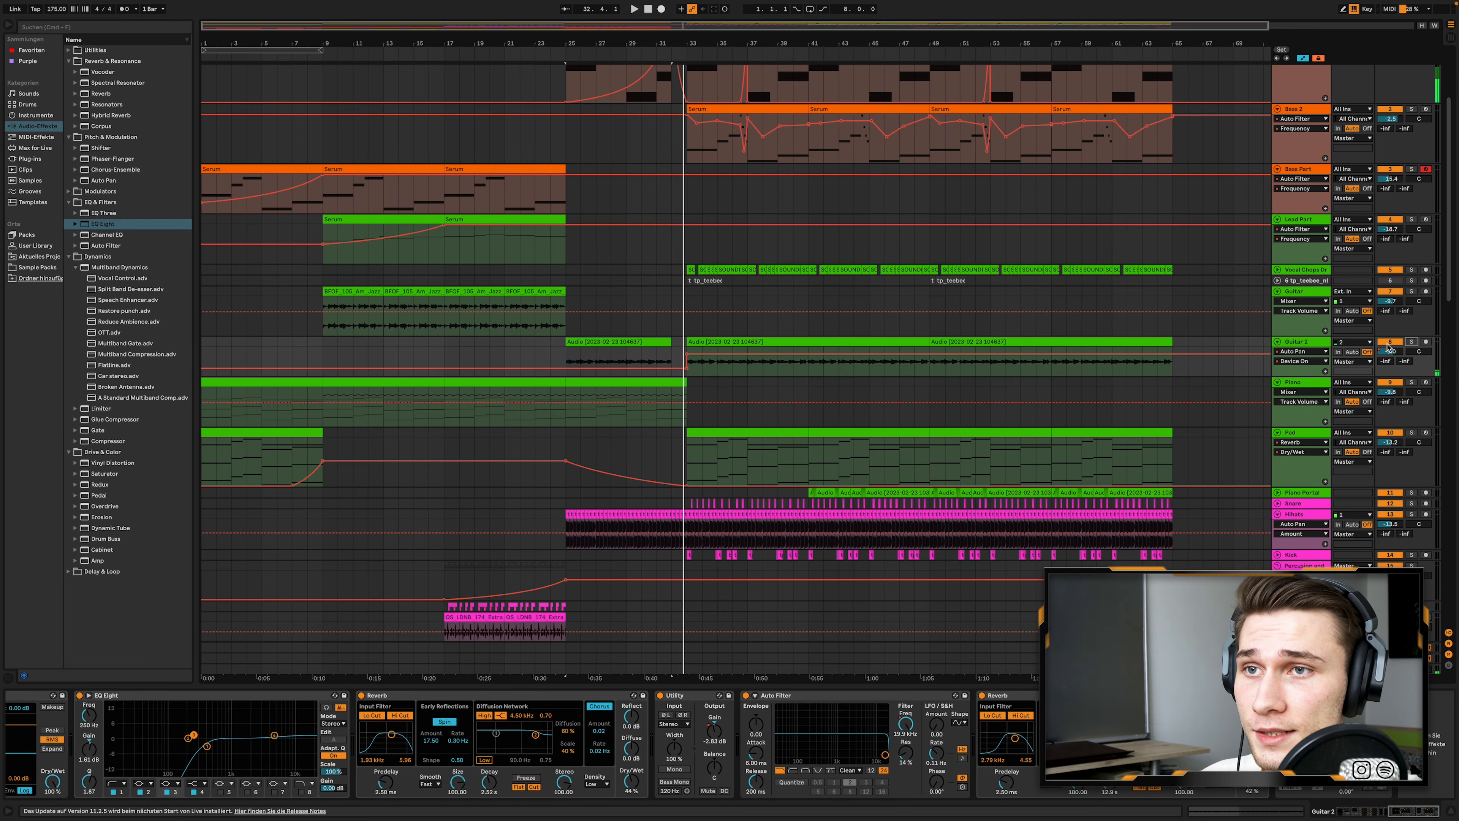
- Fold the Bass 1, Bass 2, Bass Part and Lead Part tracks
scroll(1113, 361, up, 3)
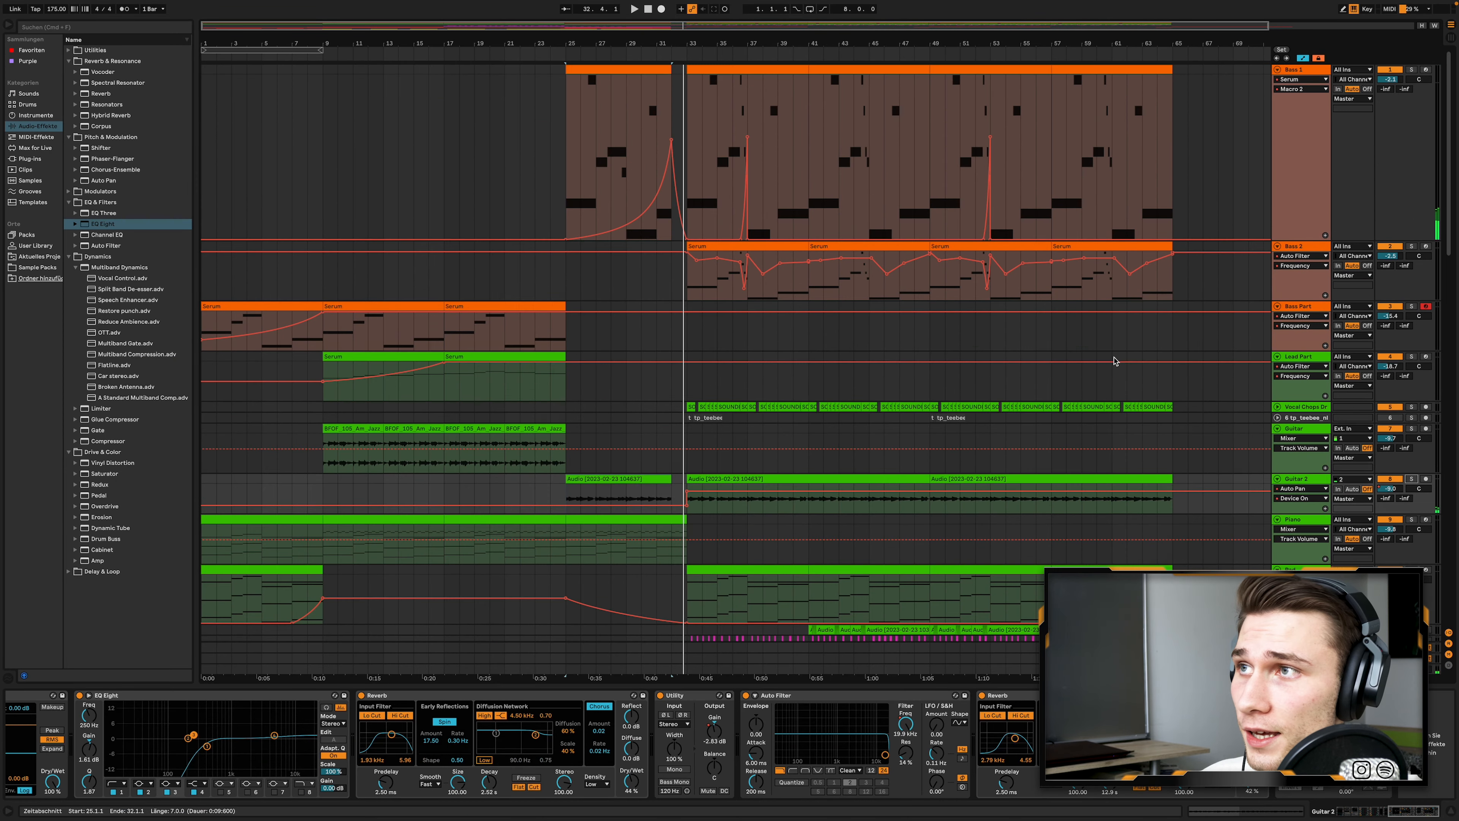
click(1278, 70)
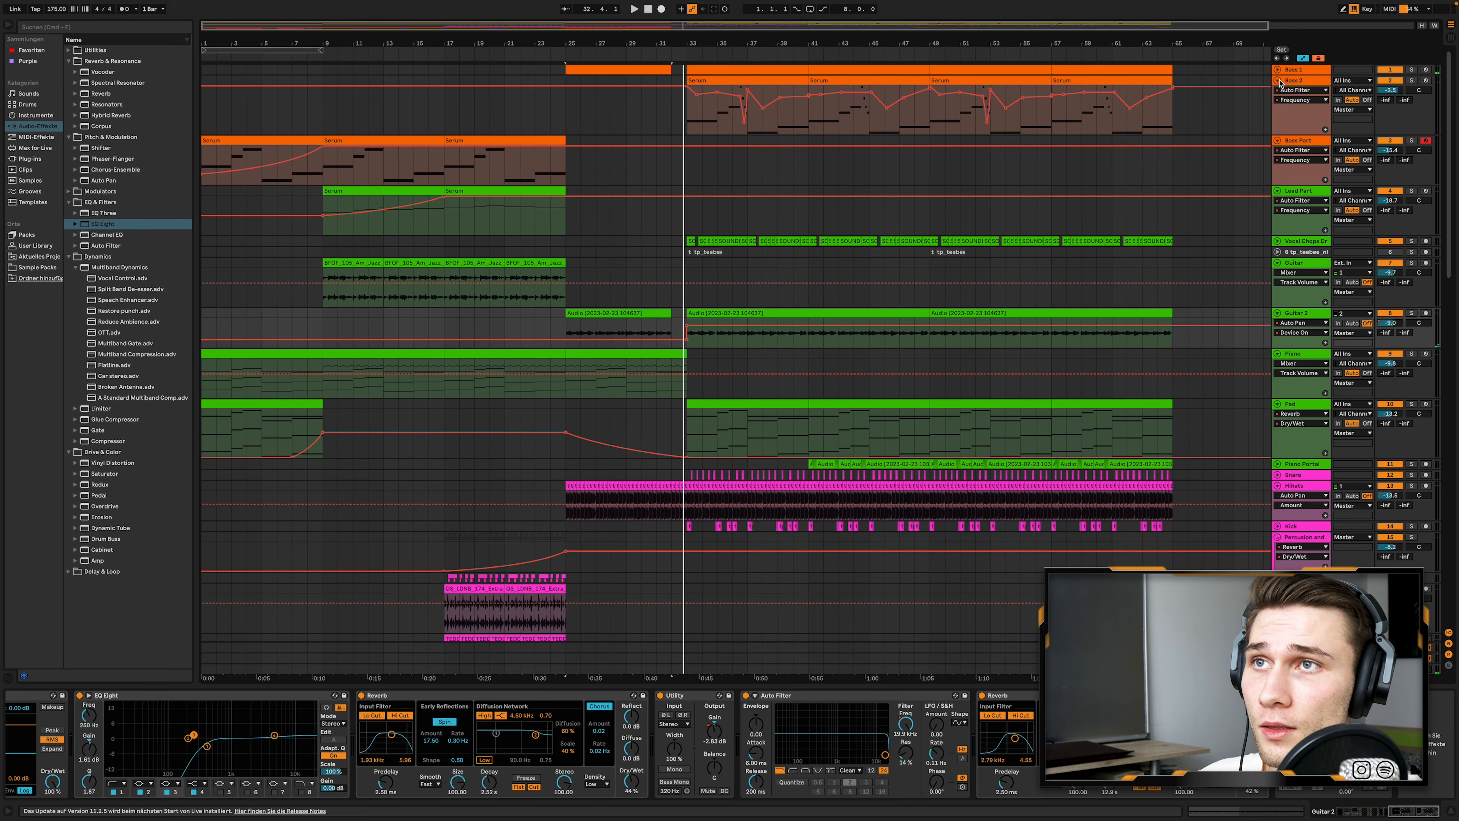
click(1277, 81)
click(1277, 91)
click(1277, 102)
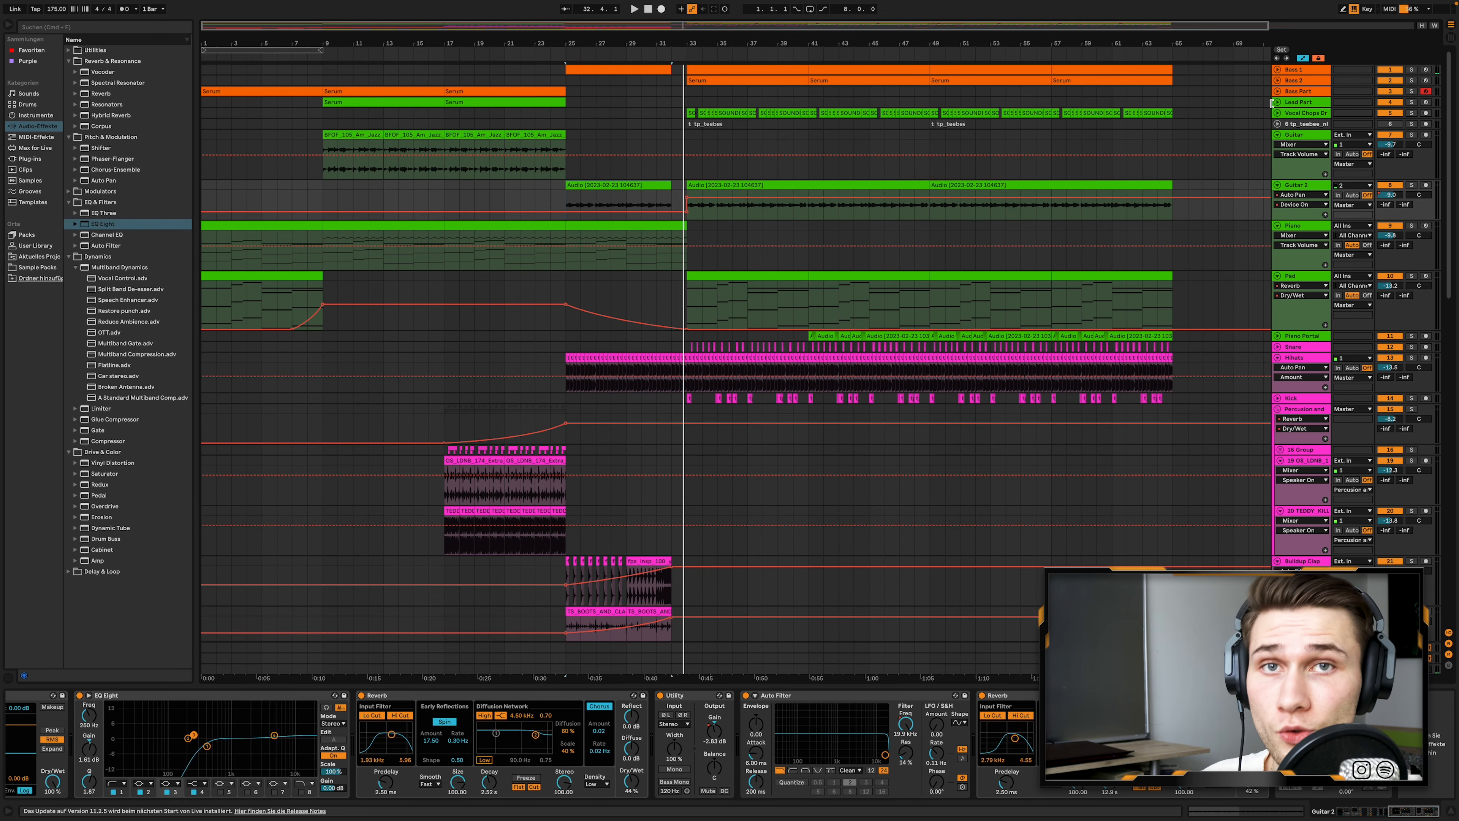
- Fold the Guitar, Guitar 2, Piano and Pad tracks
click(1277, 135)
click(1278, 145)
click(1277, 156)
click(1277, 167)
scroll(1044, 297, up, 3)
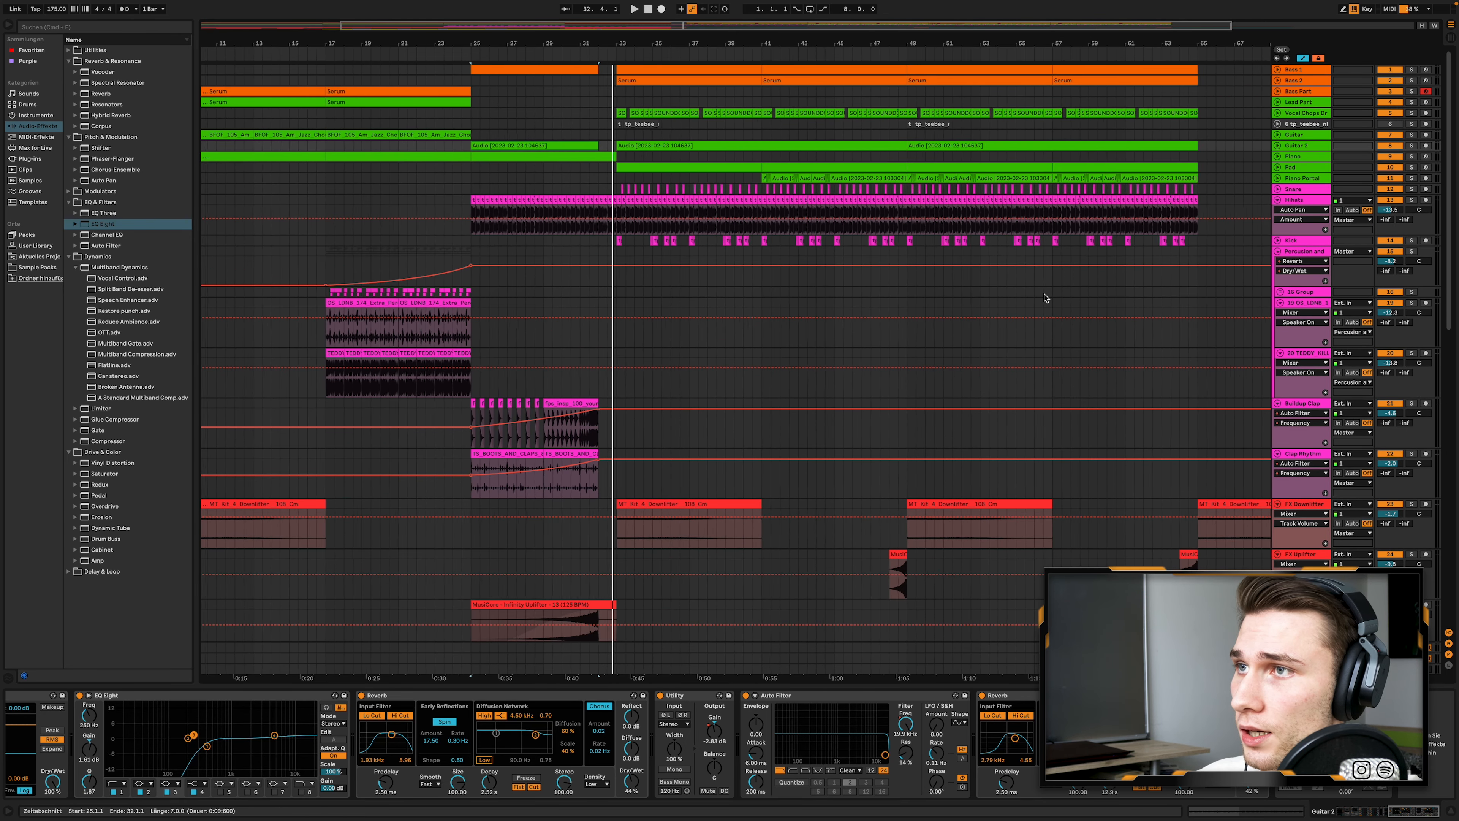
- Unfold the Snare and Kick tracks and frame the drop in the arrangement
click(1278, 190)
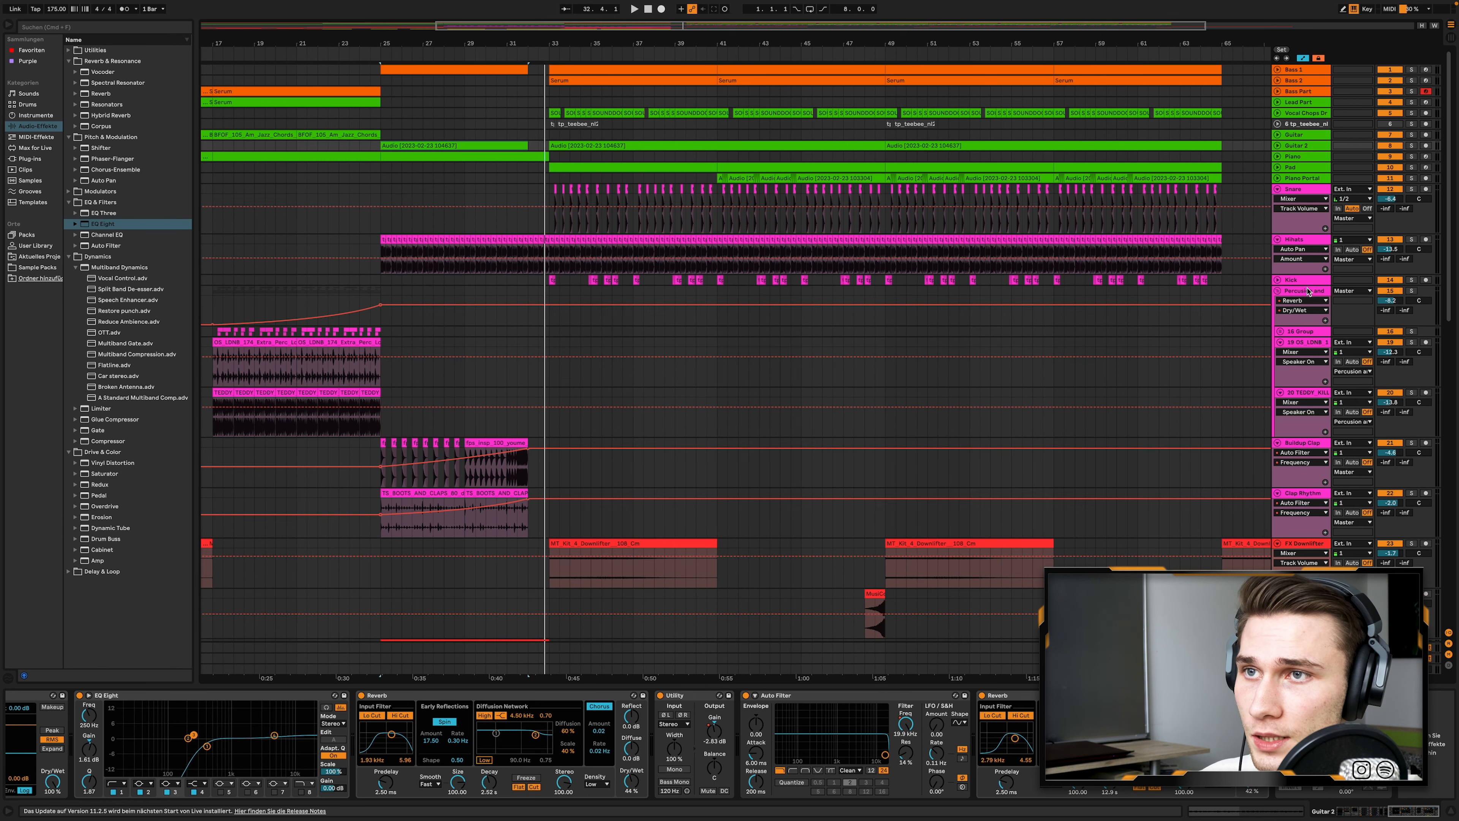
click(1277, 280)
scroll(544, 314, up, 3)
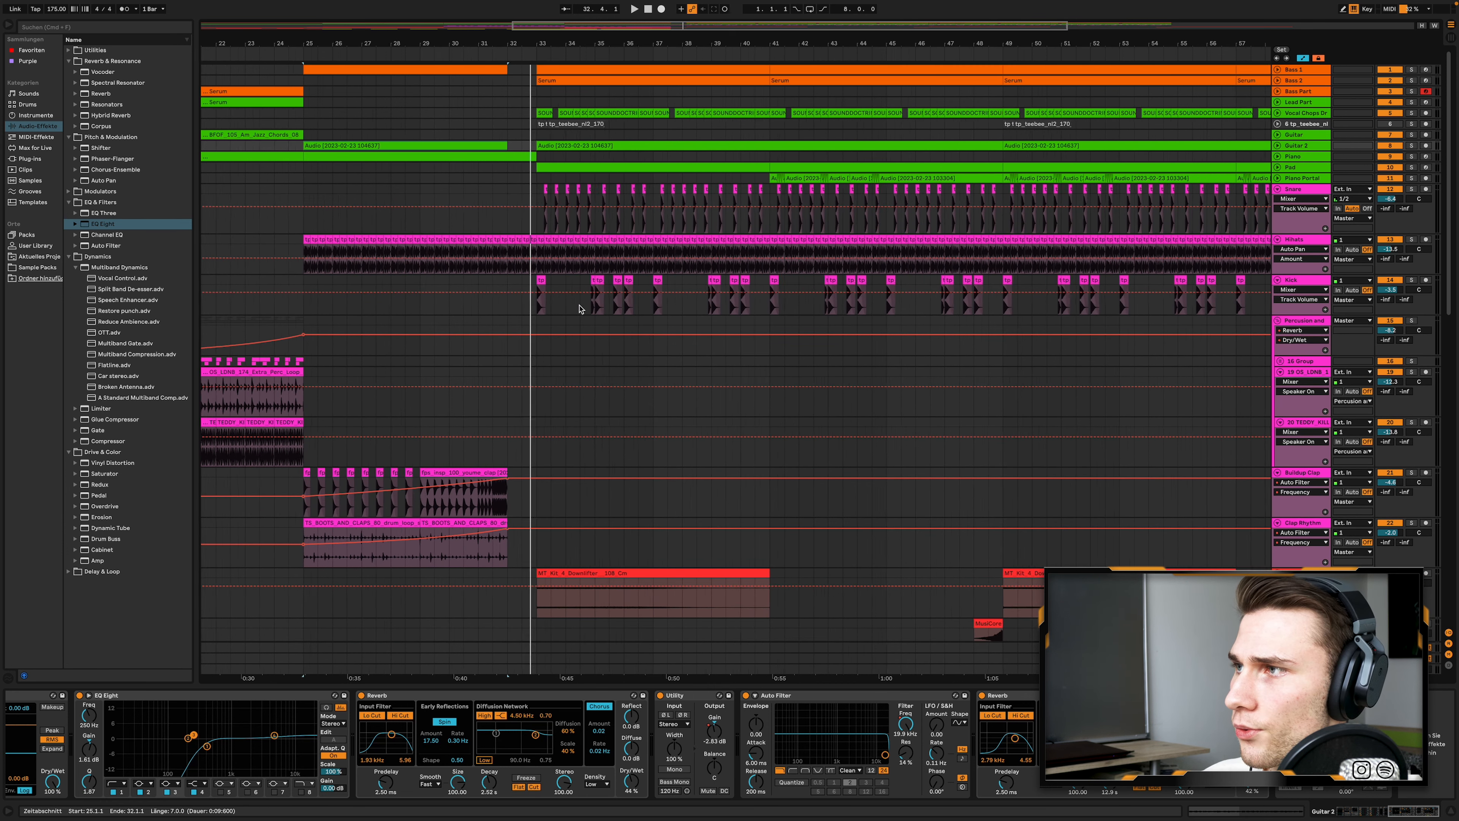
- Solo the Kick track, play it from its clip at bar 33 and select the range around its first kicks
scroll(545, 314, up, 2)
click(530, 280)
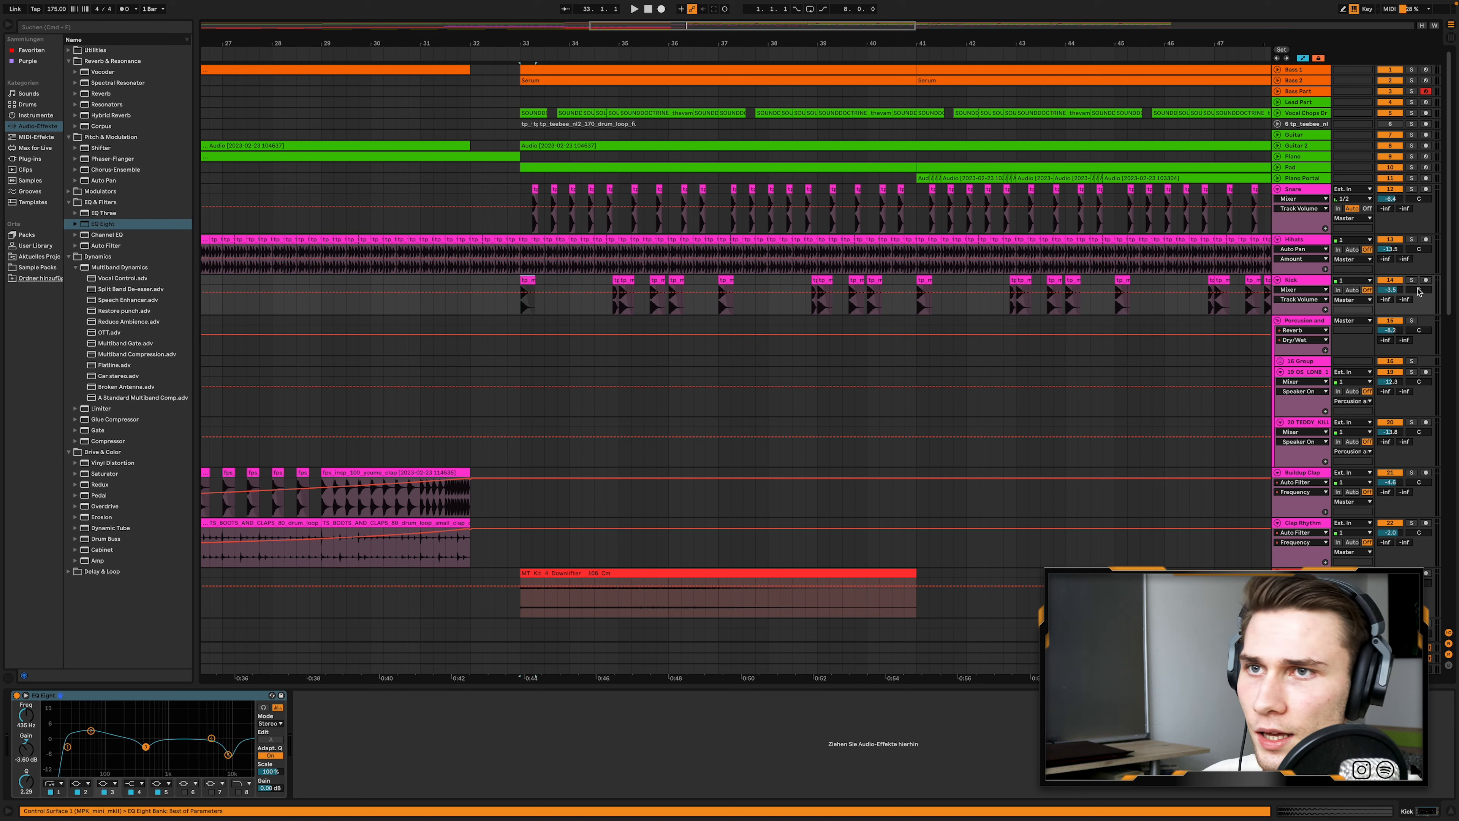
click(1412, 281)
key(space)
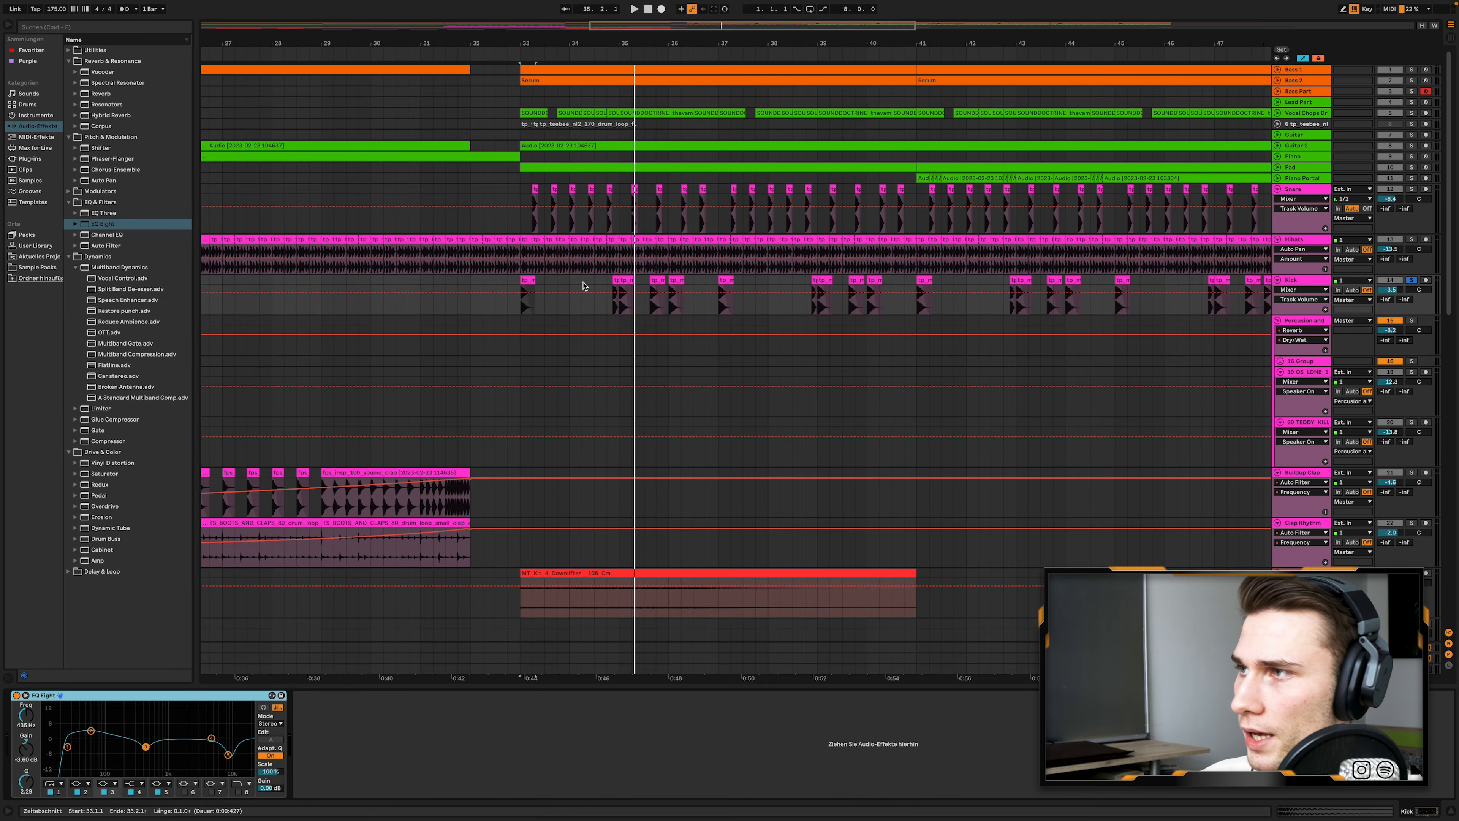
click(584, 305)
drag(488, 299, 644, 305)
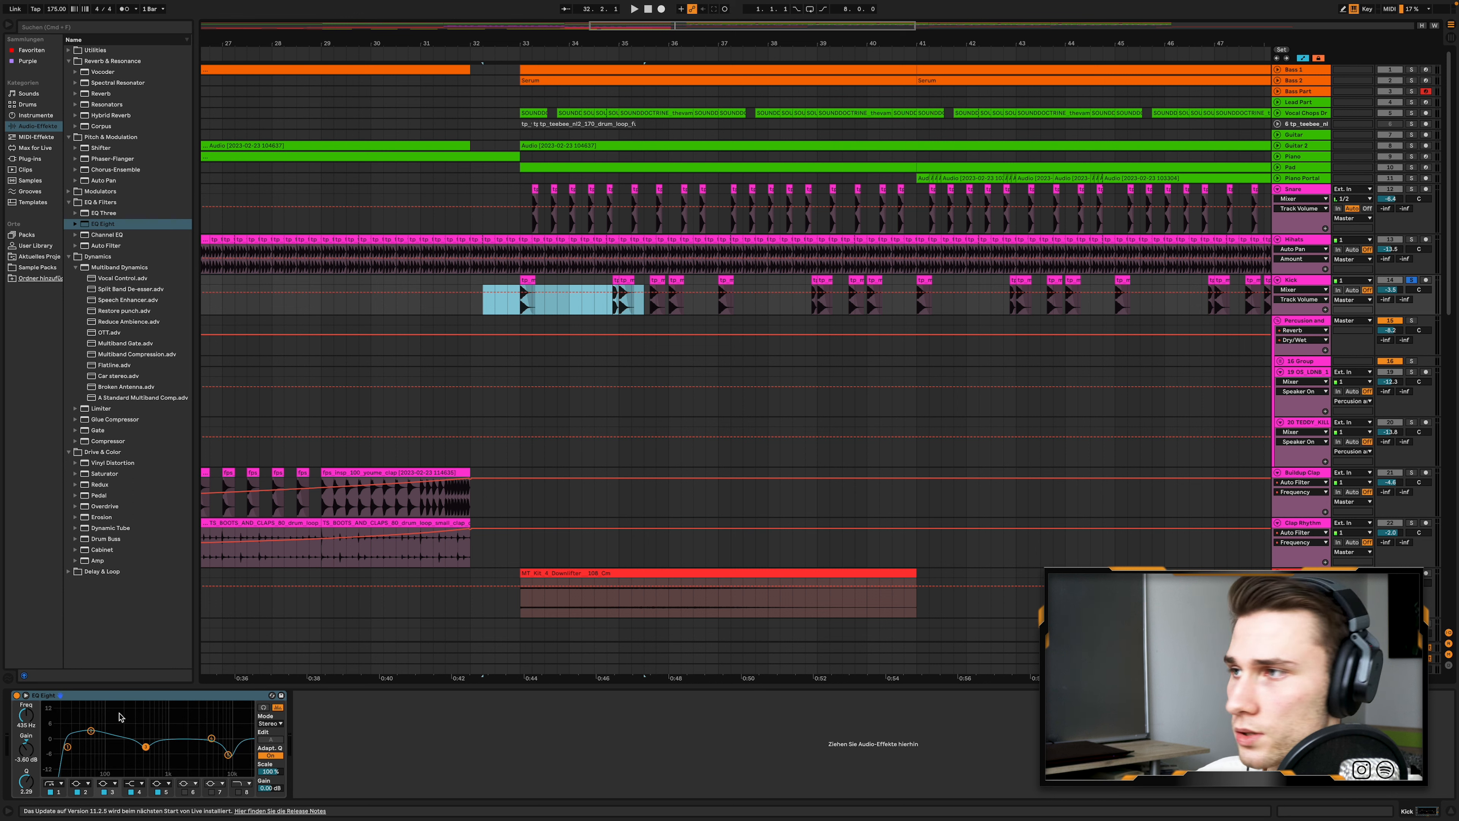
- Add the Hihats track to the soloed Kick, play both from bar 33 and take the Kick out of solo
click(1412, 240)
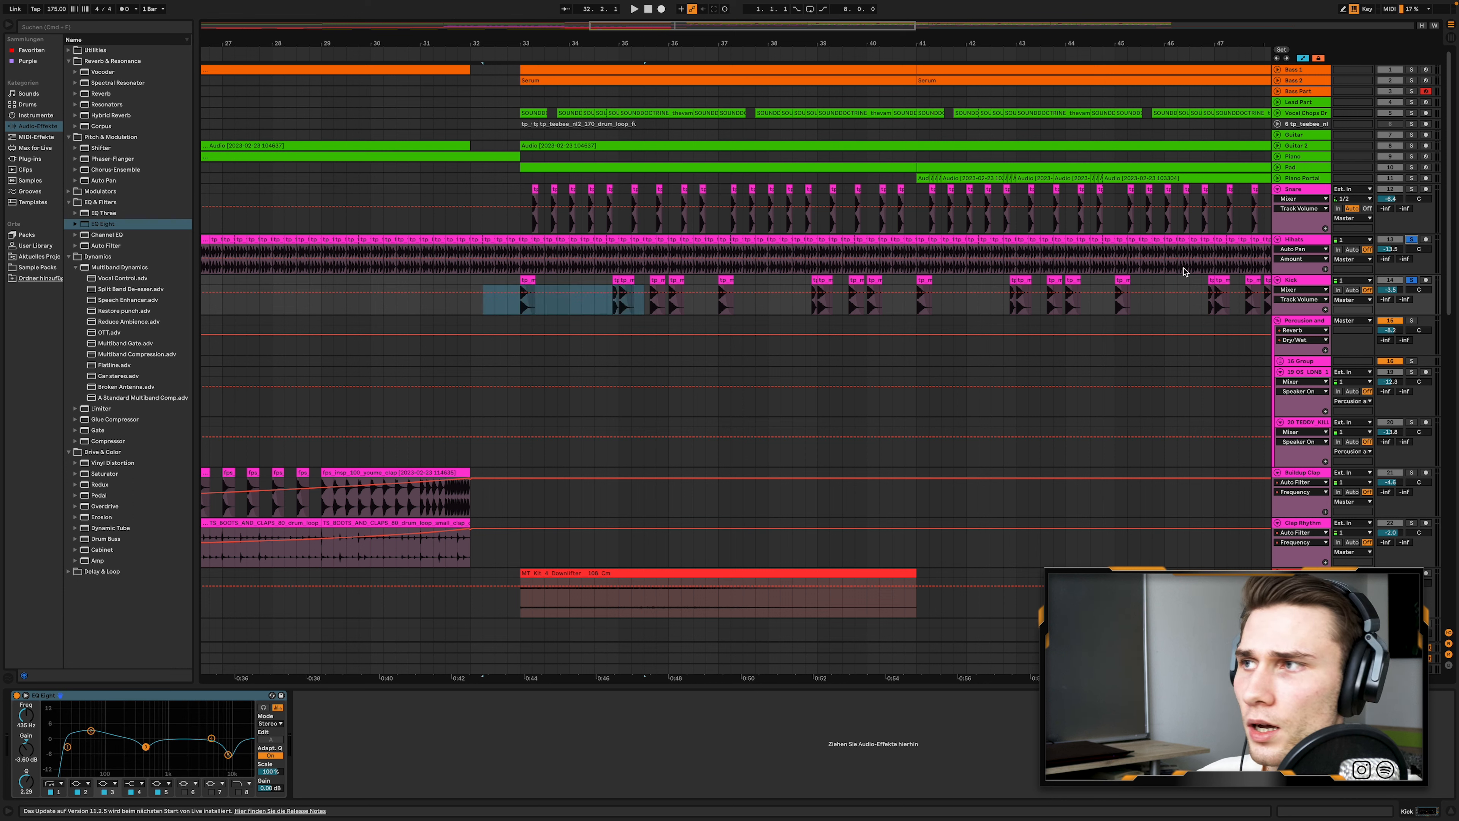
click(528, 247)
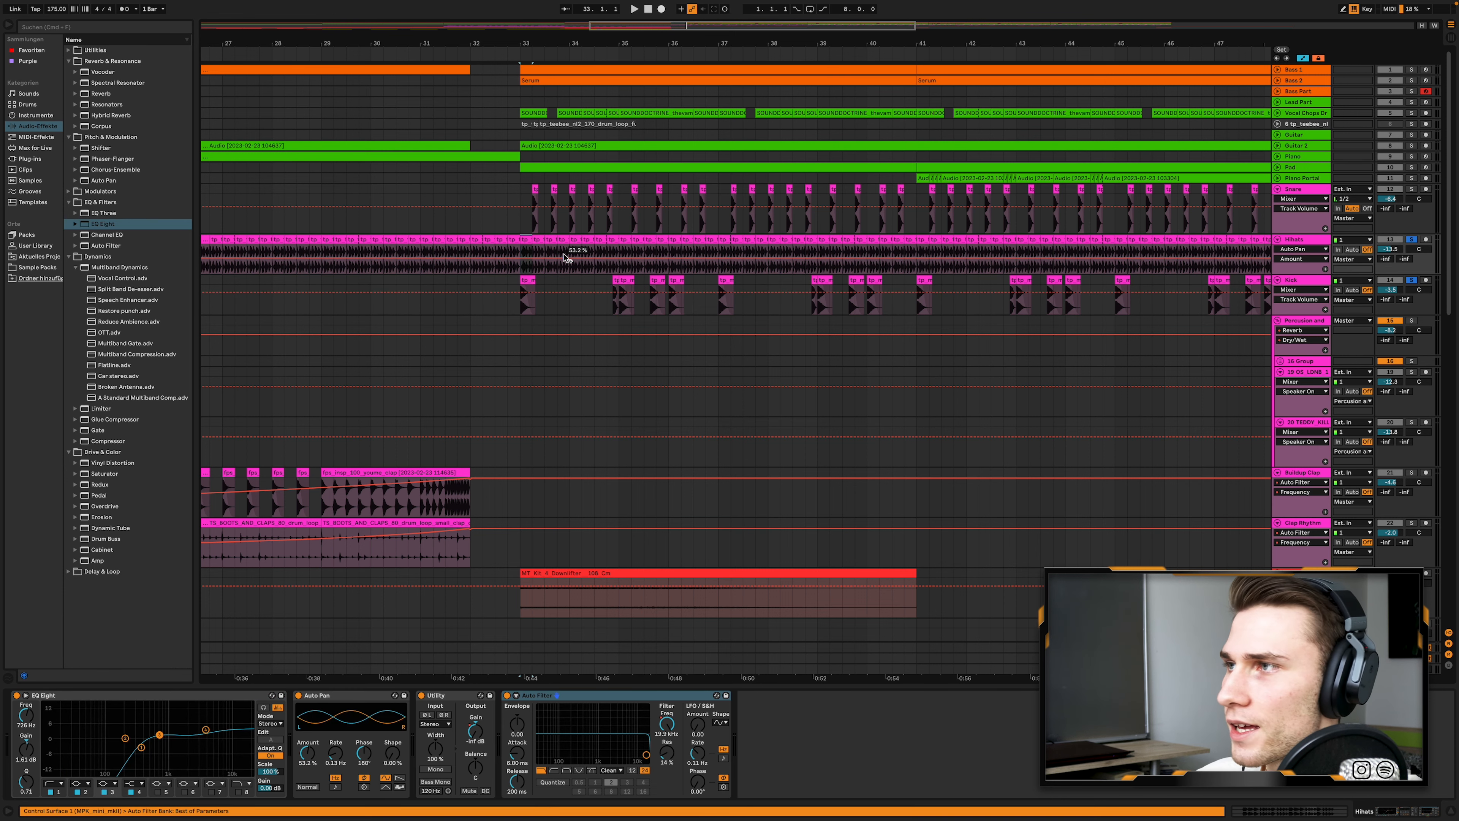
key(space)
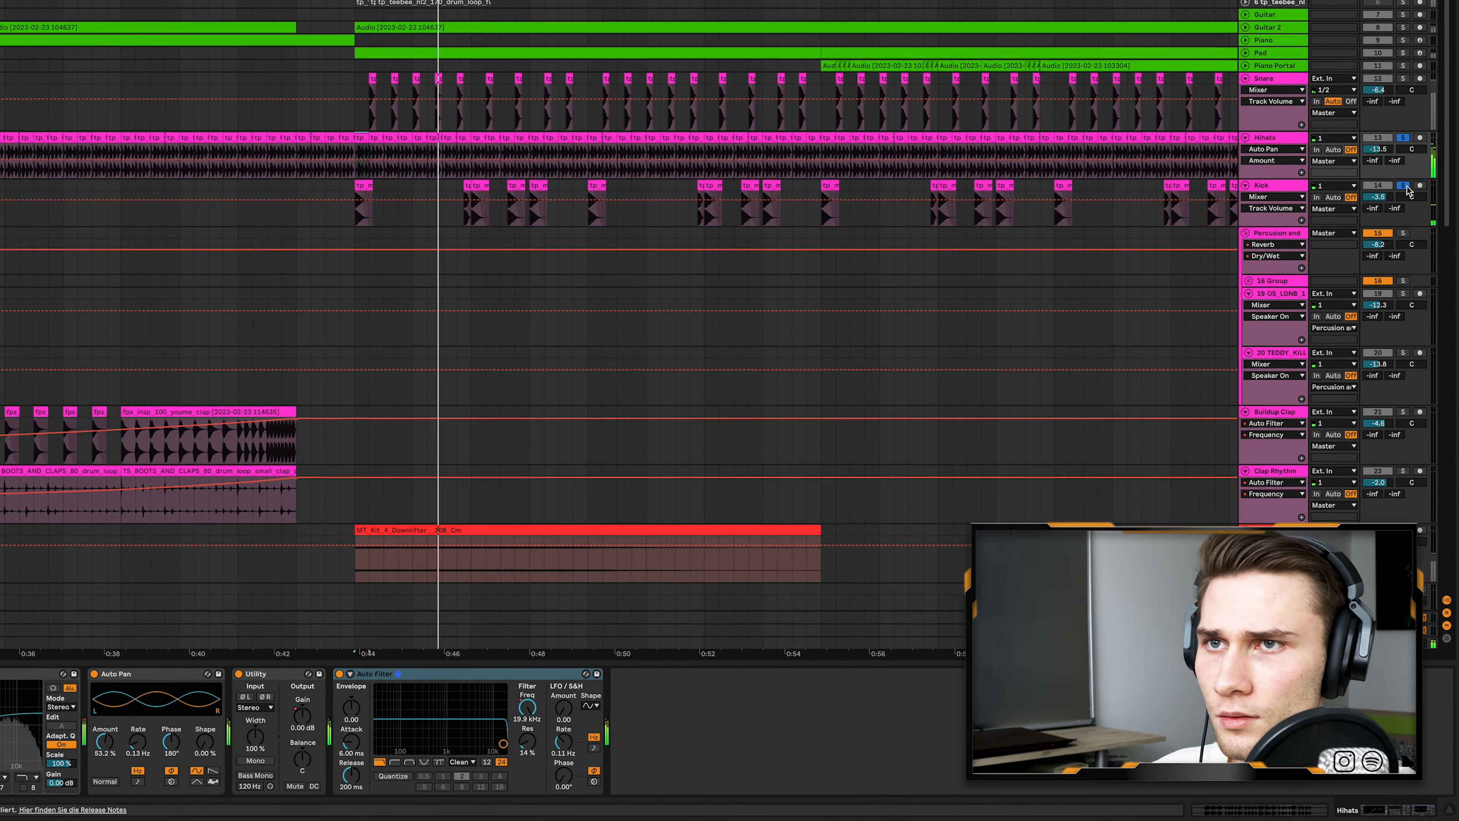
click(1406, 232)
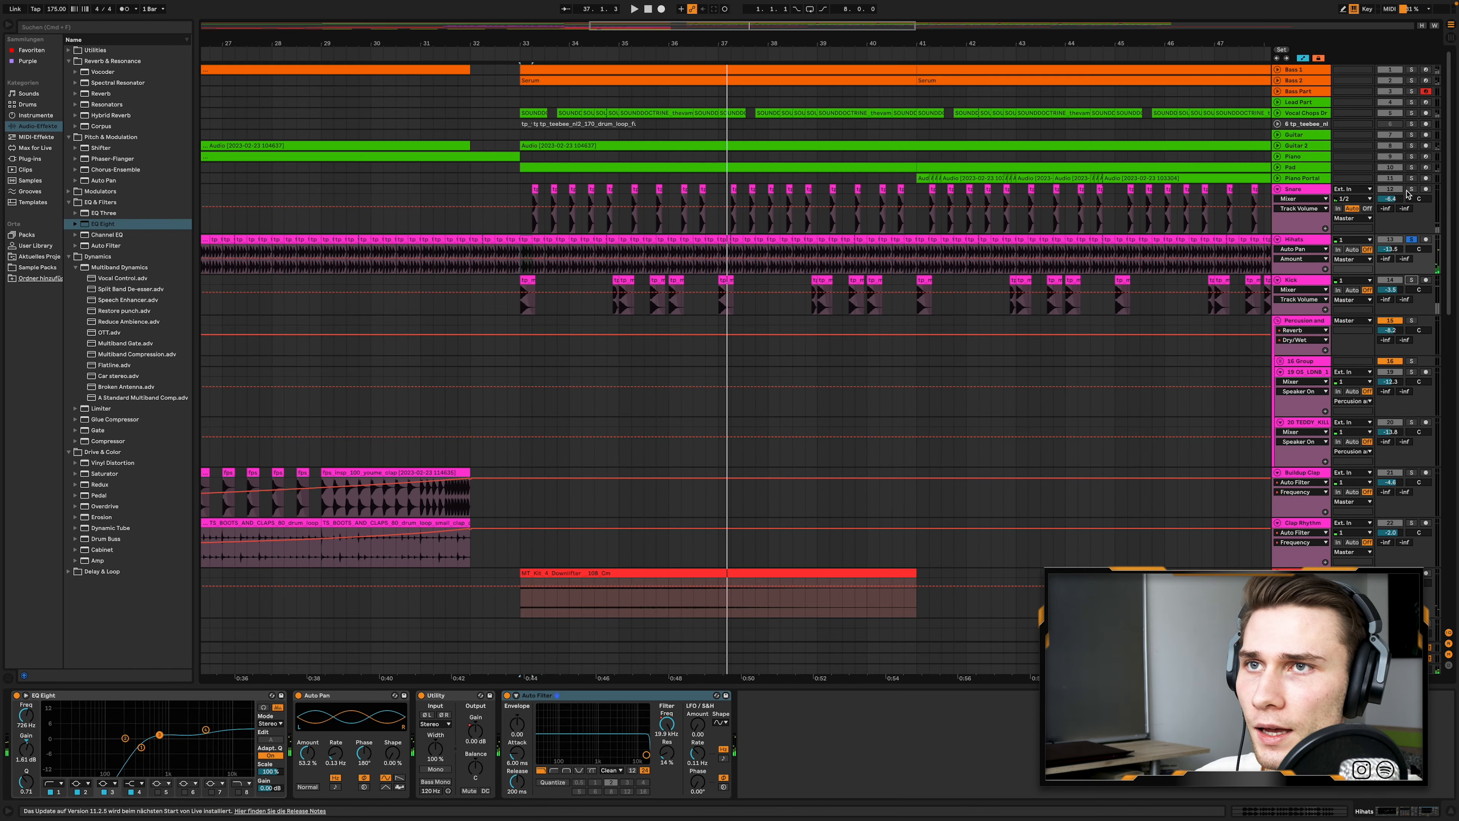
- Play the soloed Snare track from its first clip in bar 33
click(535, 188)
key(space)
key(space)
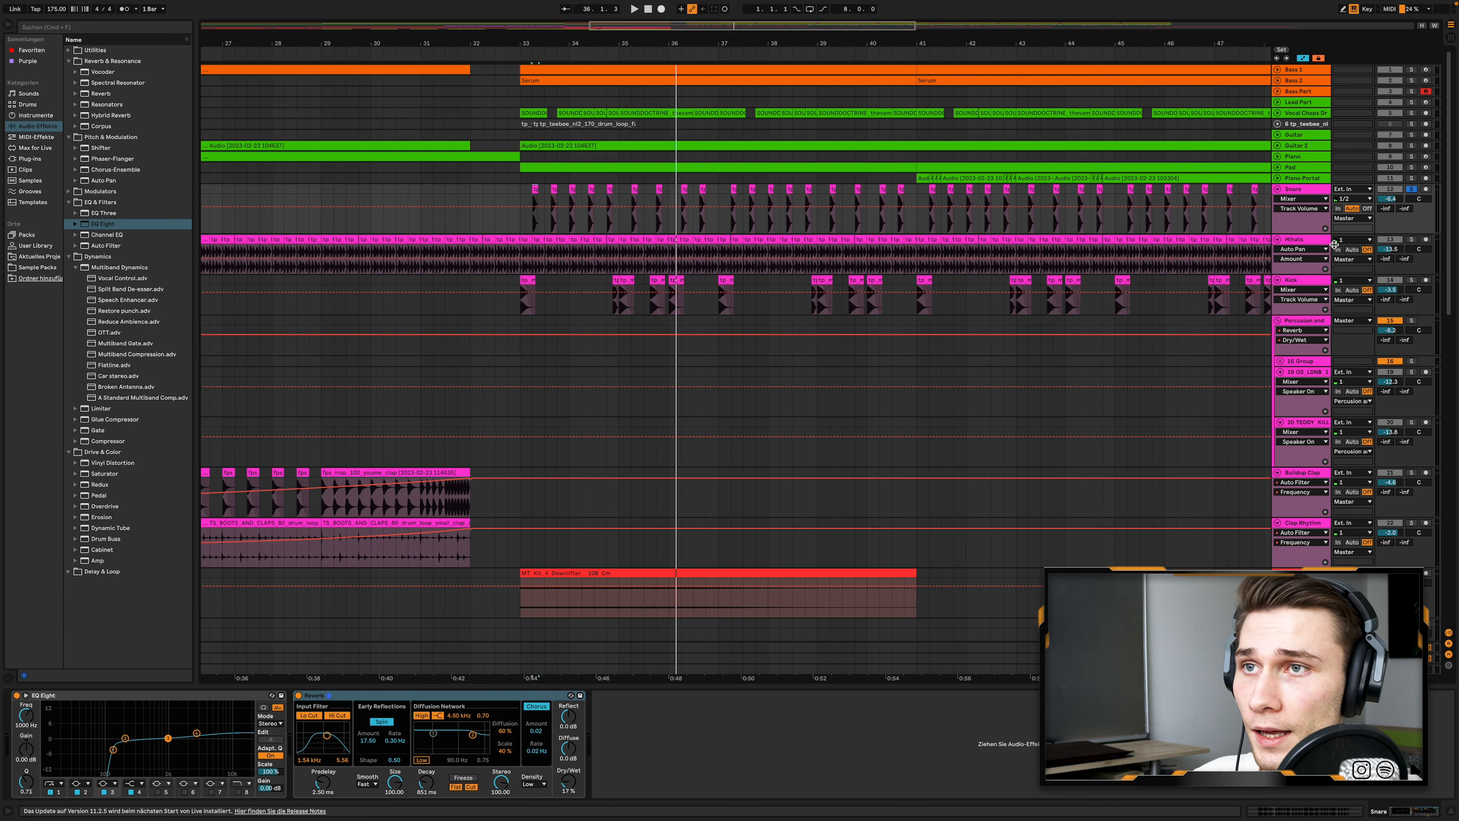
- Display the Hihats track's Utility Gain automation up close at bar 33 and compare it with the Kick clip there
click(1319, 241)
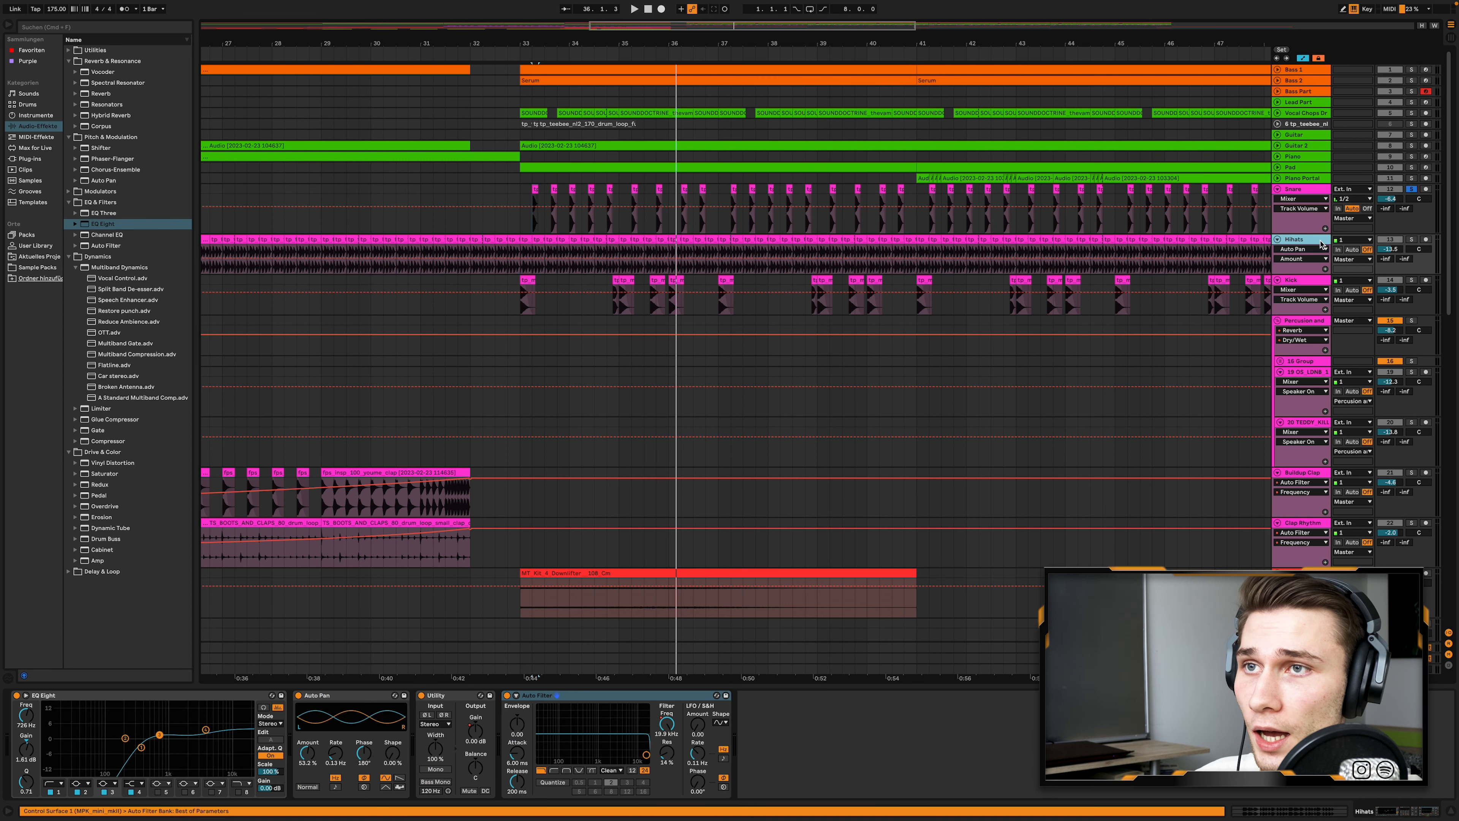
click(460, 699)
click(476, 734)
scroll(546, 259, up, 10)
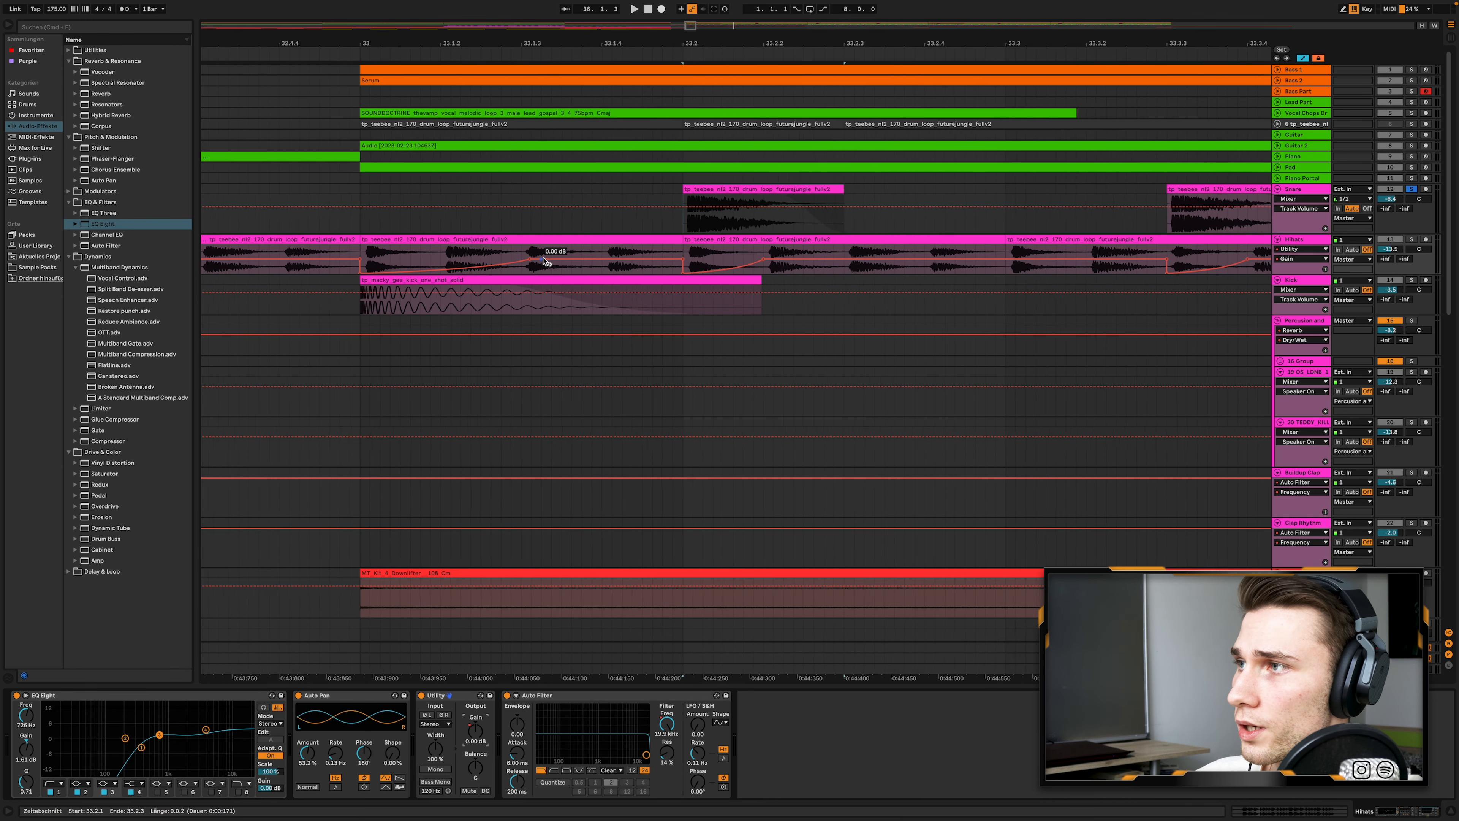
scroll(546, 259, down, 3)
scroll(547, 260, right, 2)
scroll(545, 262, down, 1)
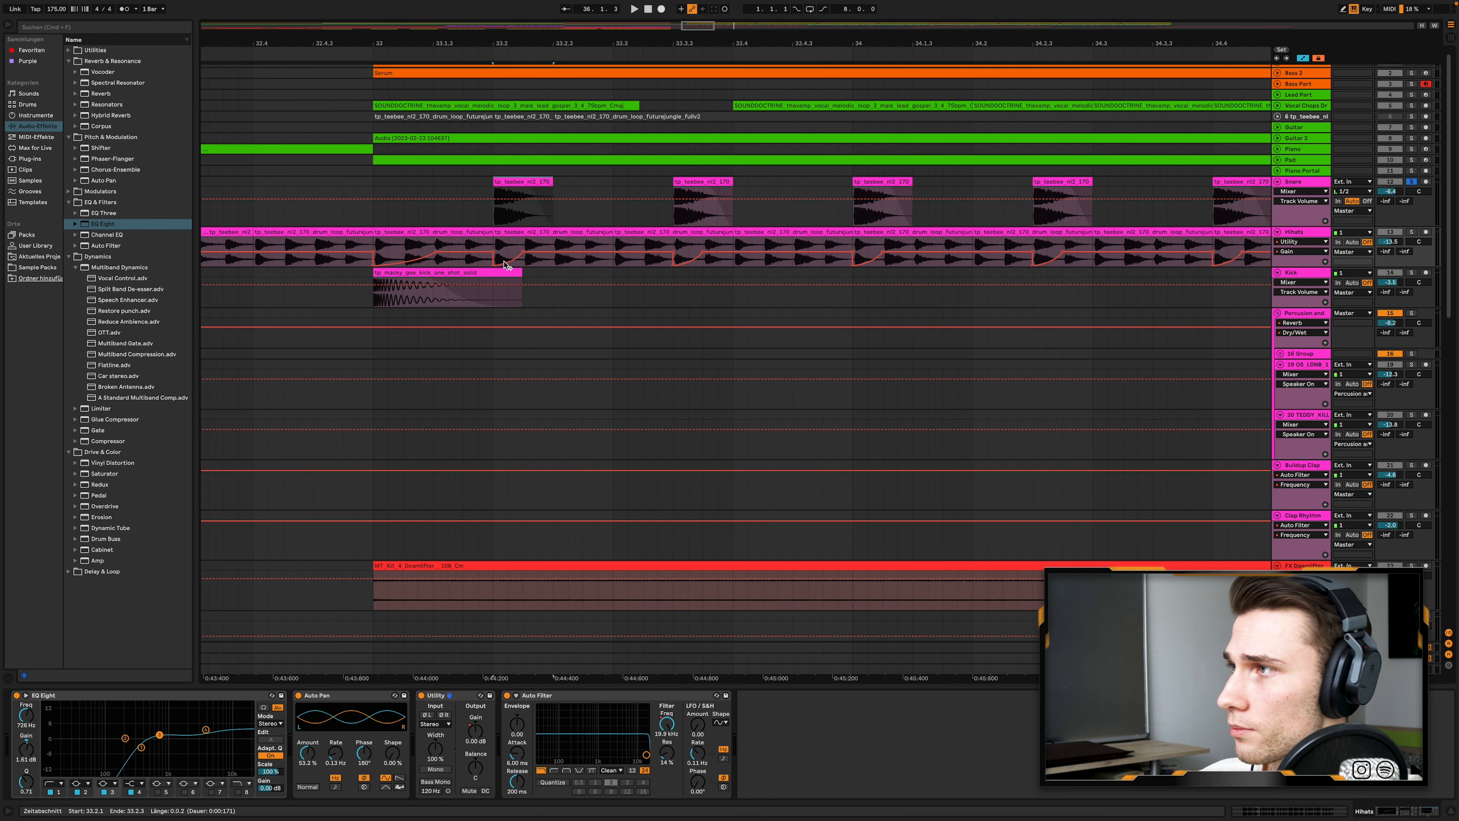
click(413, 277)
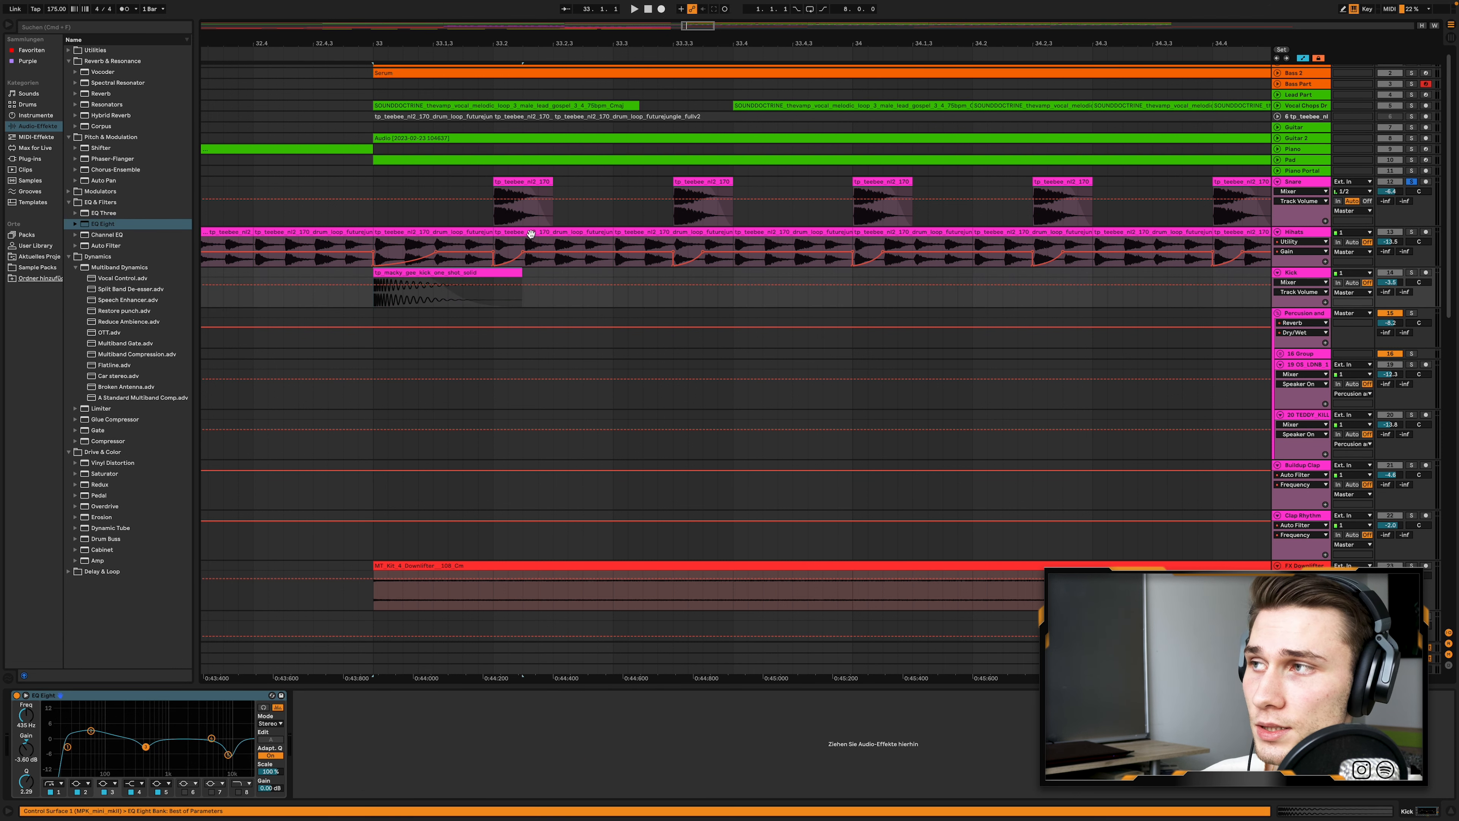
click(501, 234)
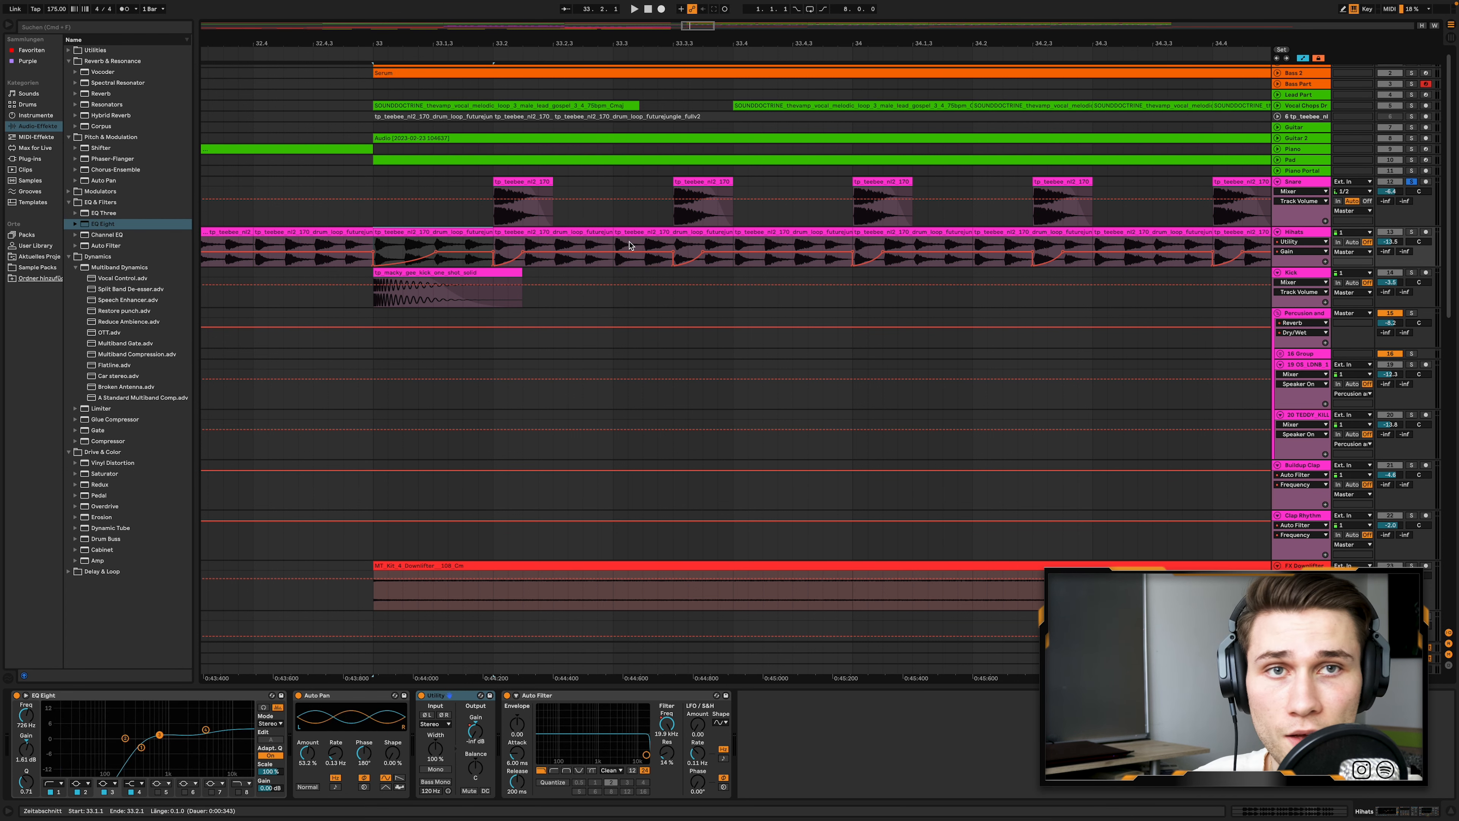
- Play the soloed Snare, Hihats and Kick tracks together from bar 33
scroll(630, 245, down, 3)
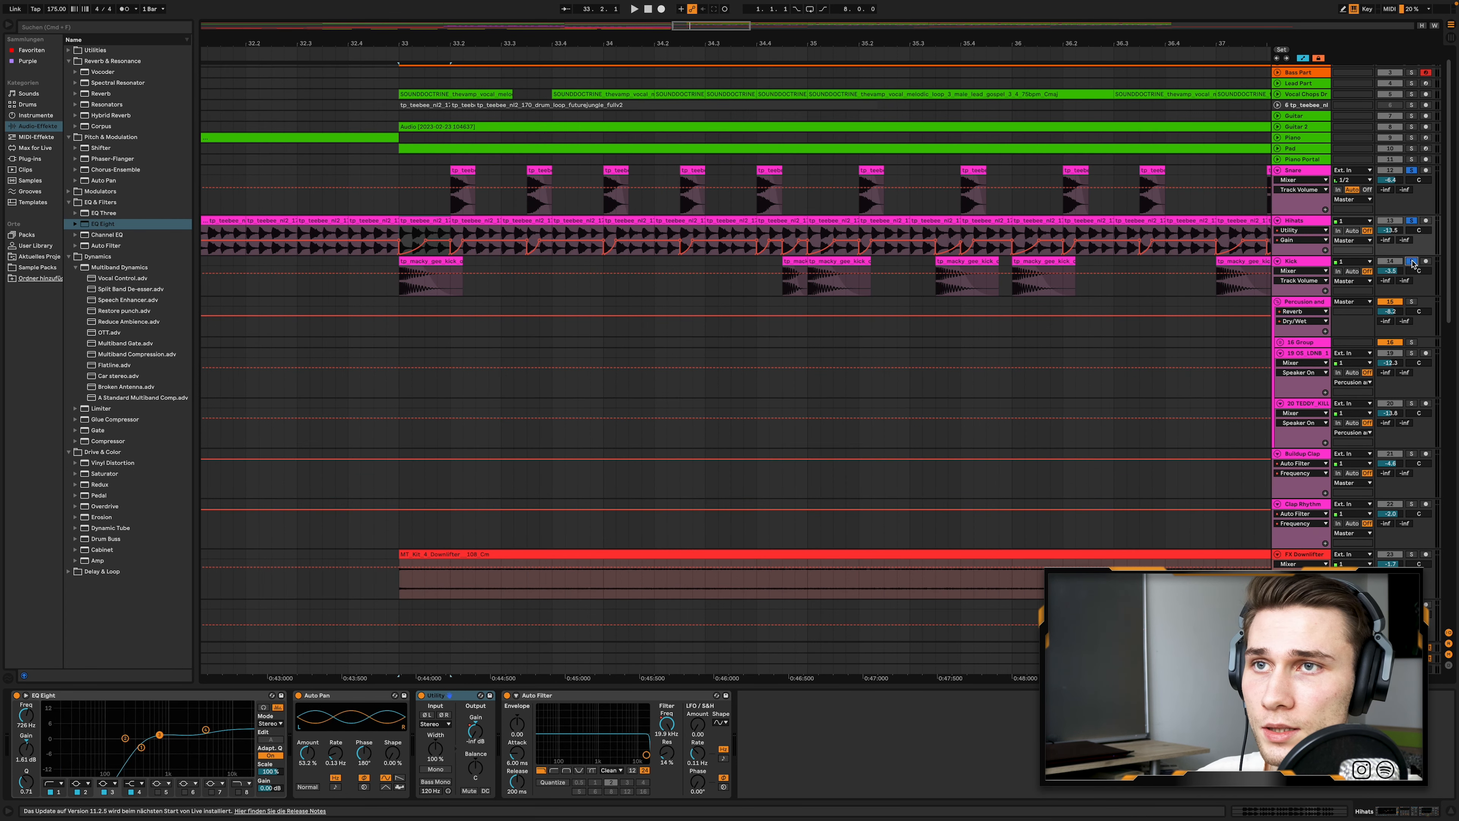
click(394, 203)
key(space)
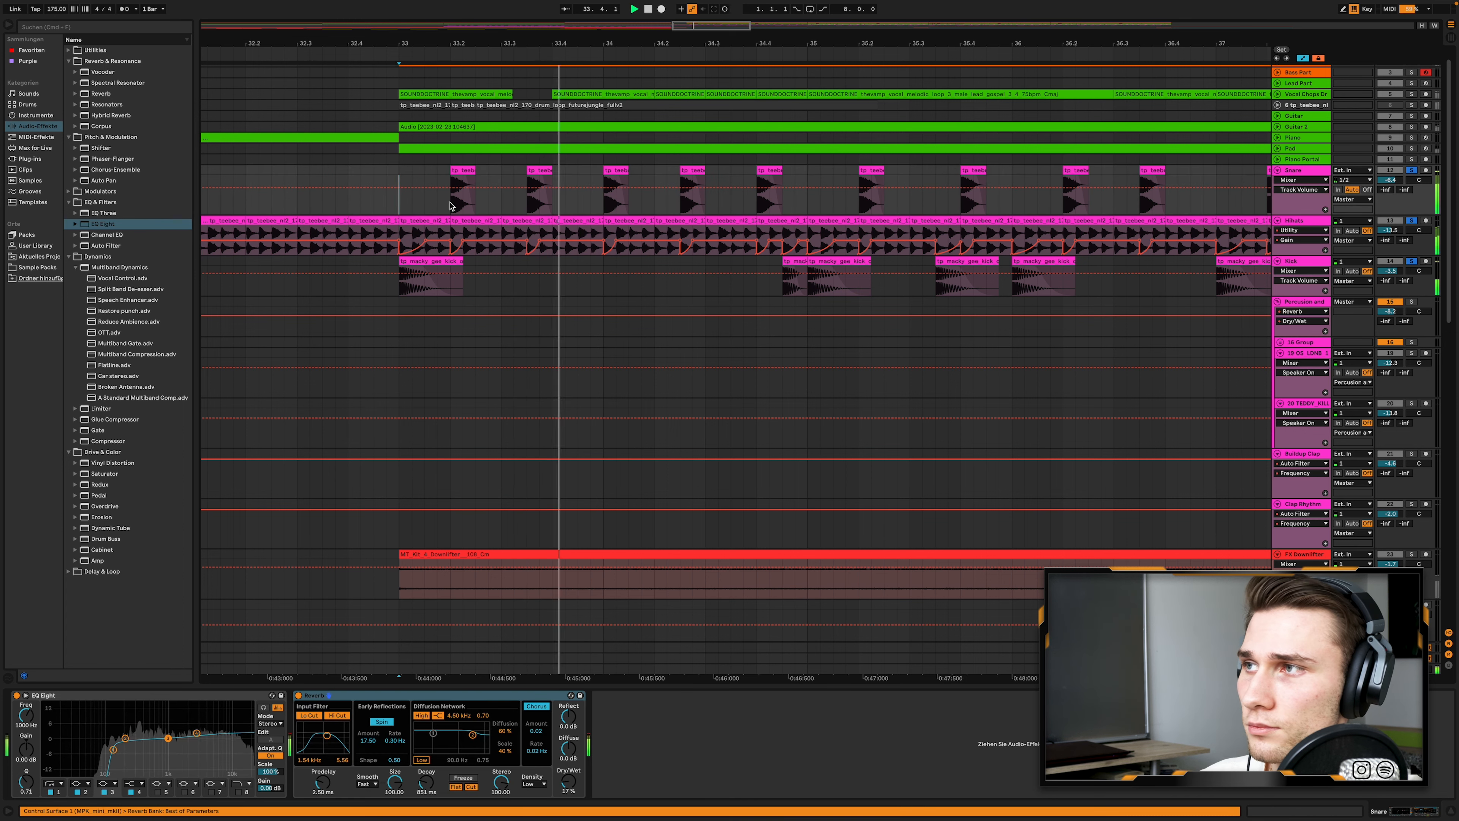
scroll(506, 209, down, 3)
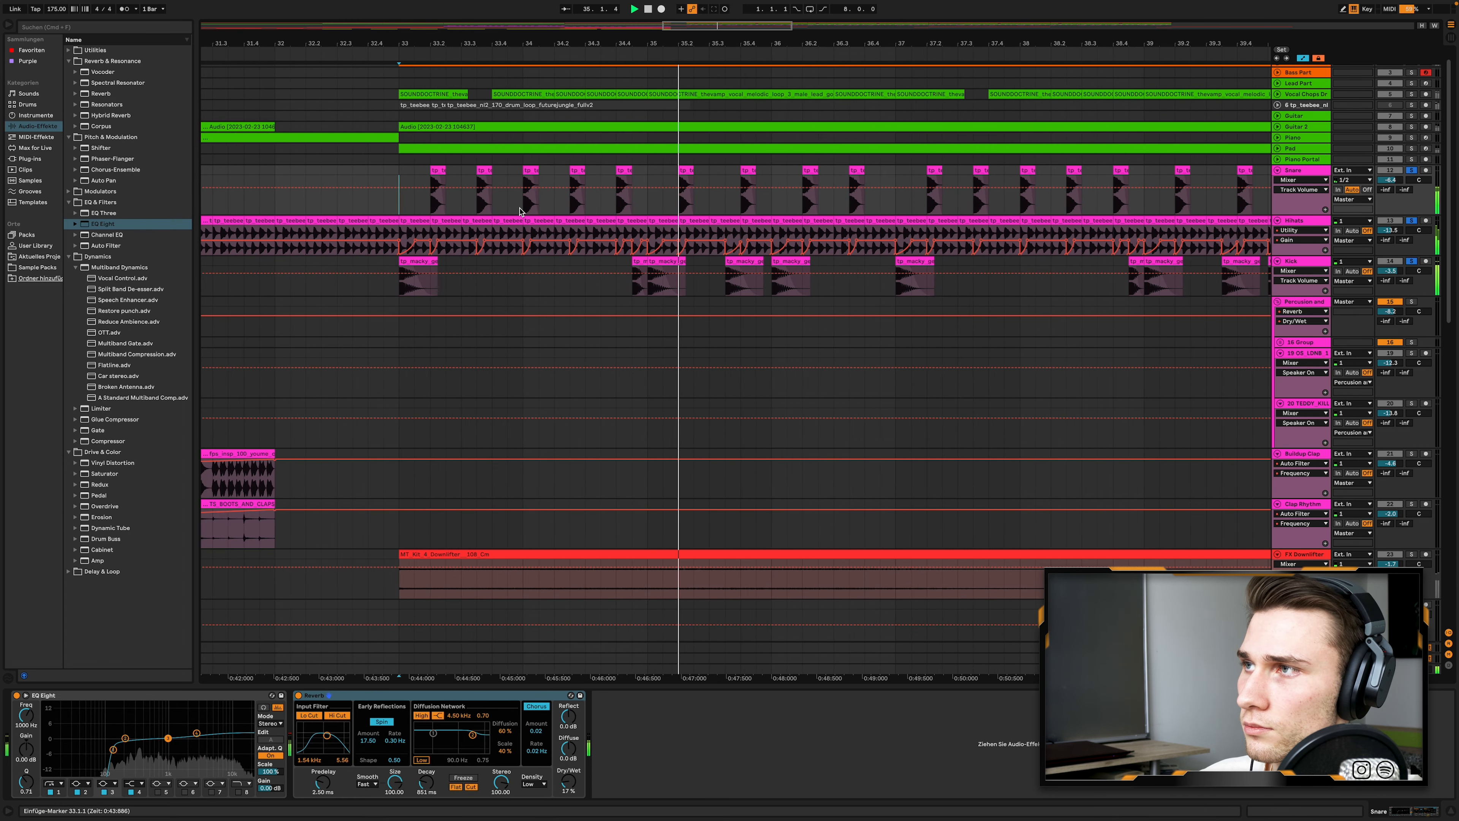
scroll(520, 211, down, 4)
scroll(652, 223, down, 3)
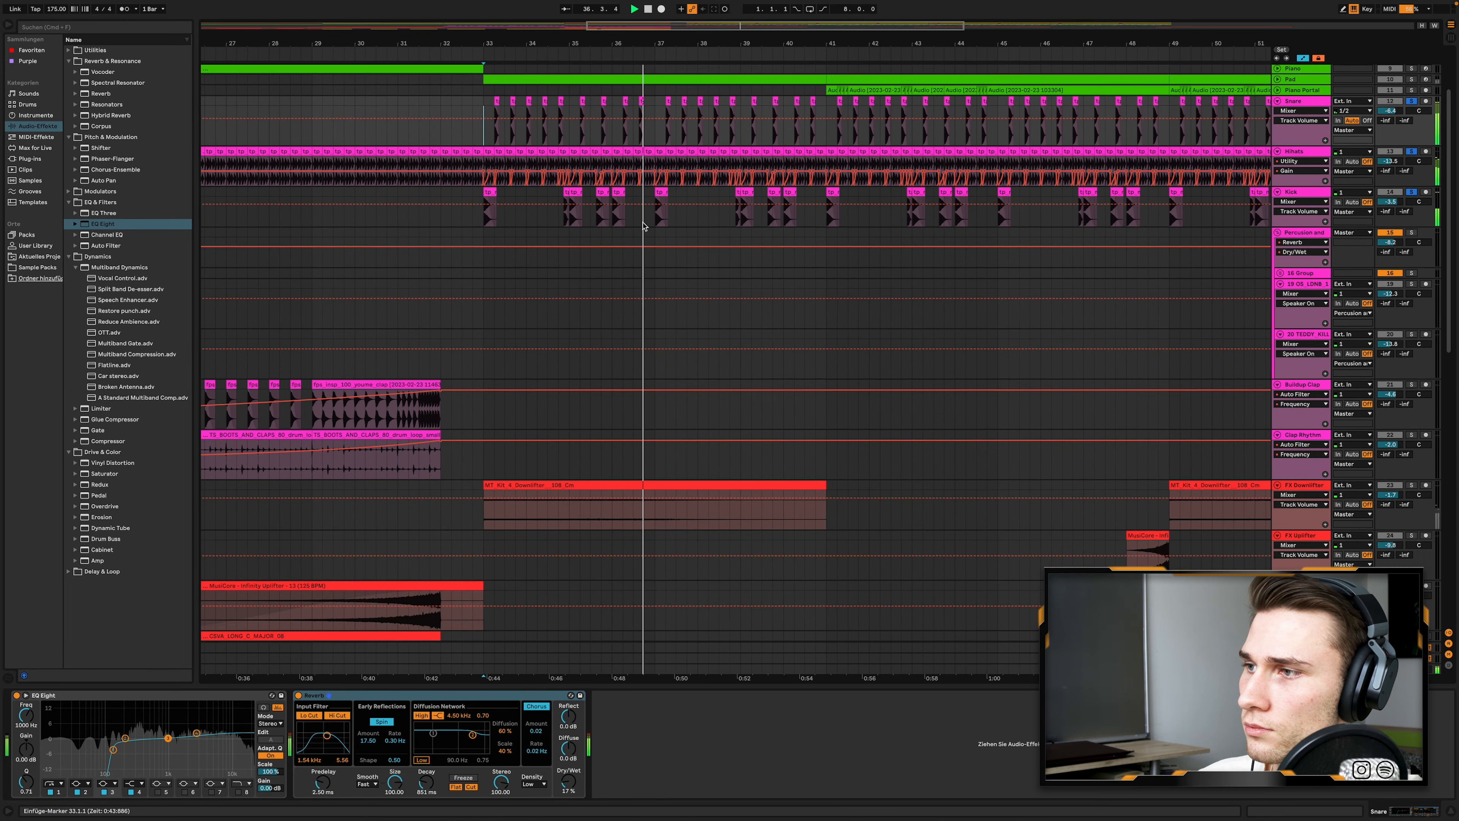
- Select the FX Downlifter clip at bar 33, solo its track and play it
scroll(719, 231, down, 6)
scroll(720, 231, right, 3)
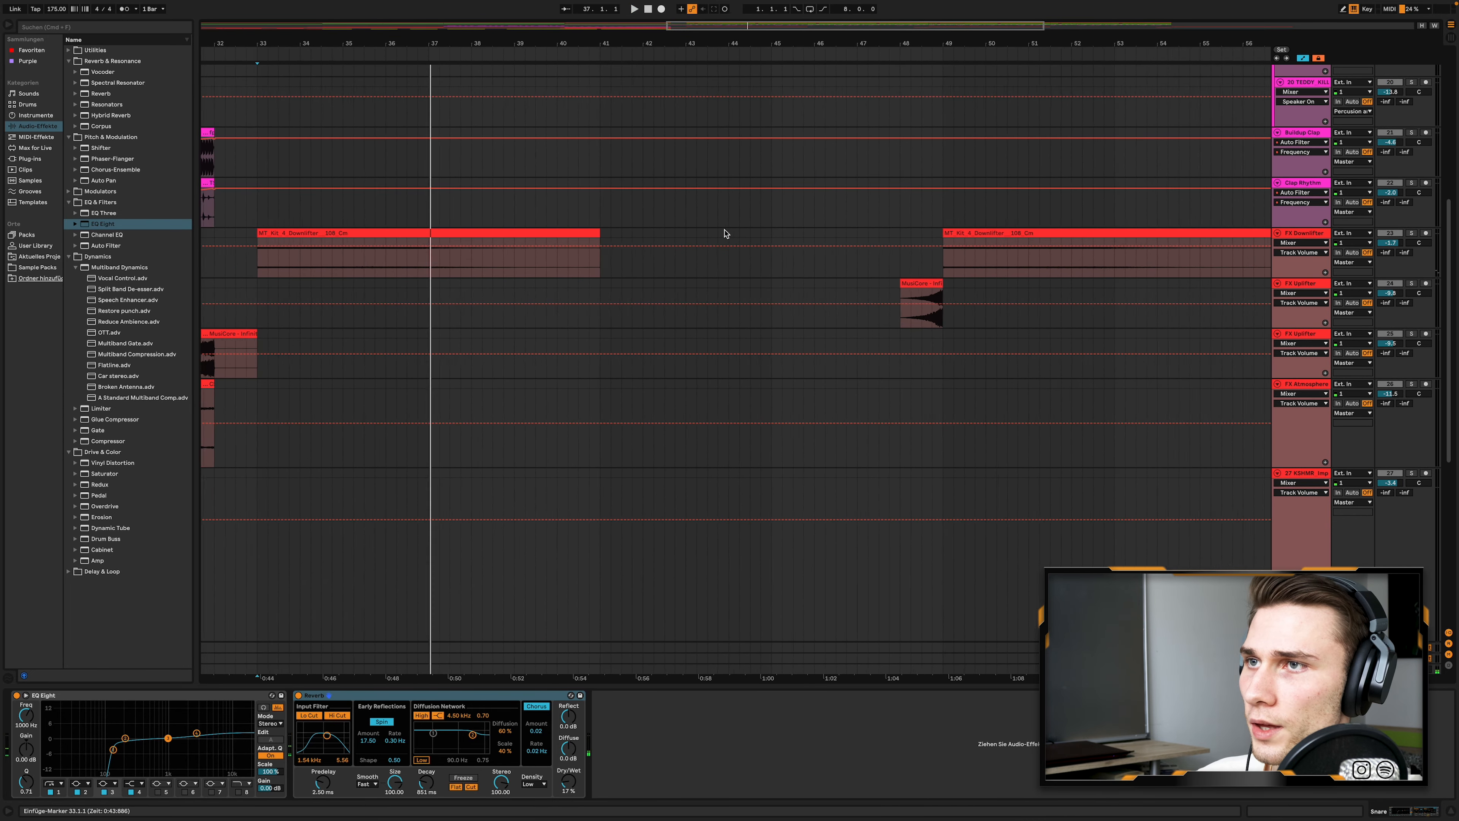
scroll(724, 233, down, 3)
scroll(725, 233, down, 1)
scroll(723, 234, up, 5)
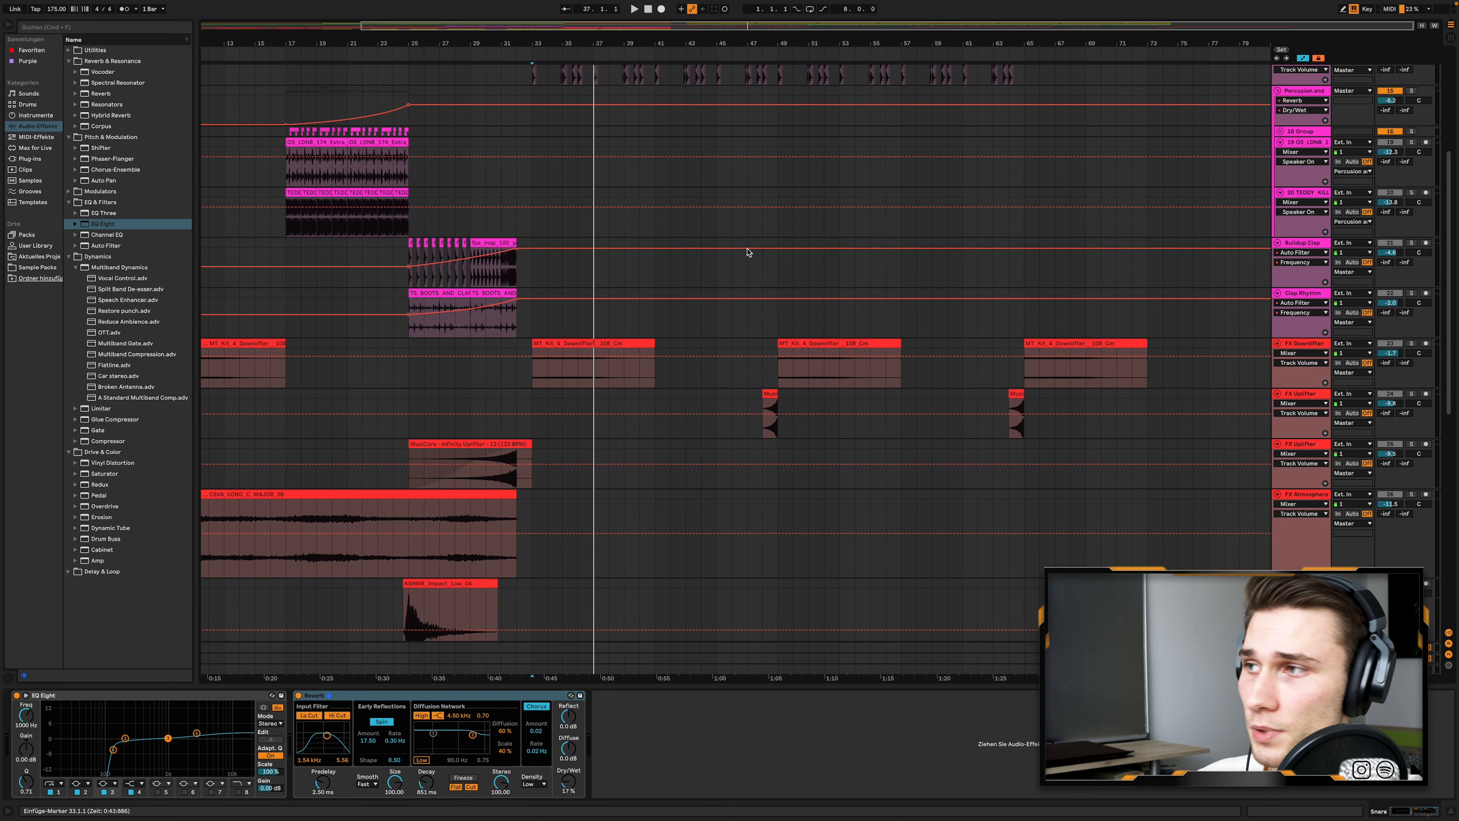
click(586, 344)
click(1413, 345)
key(space)
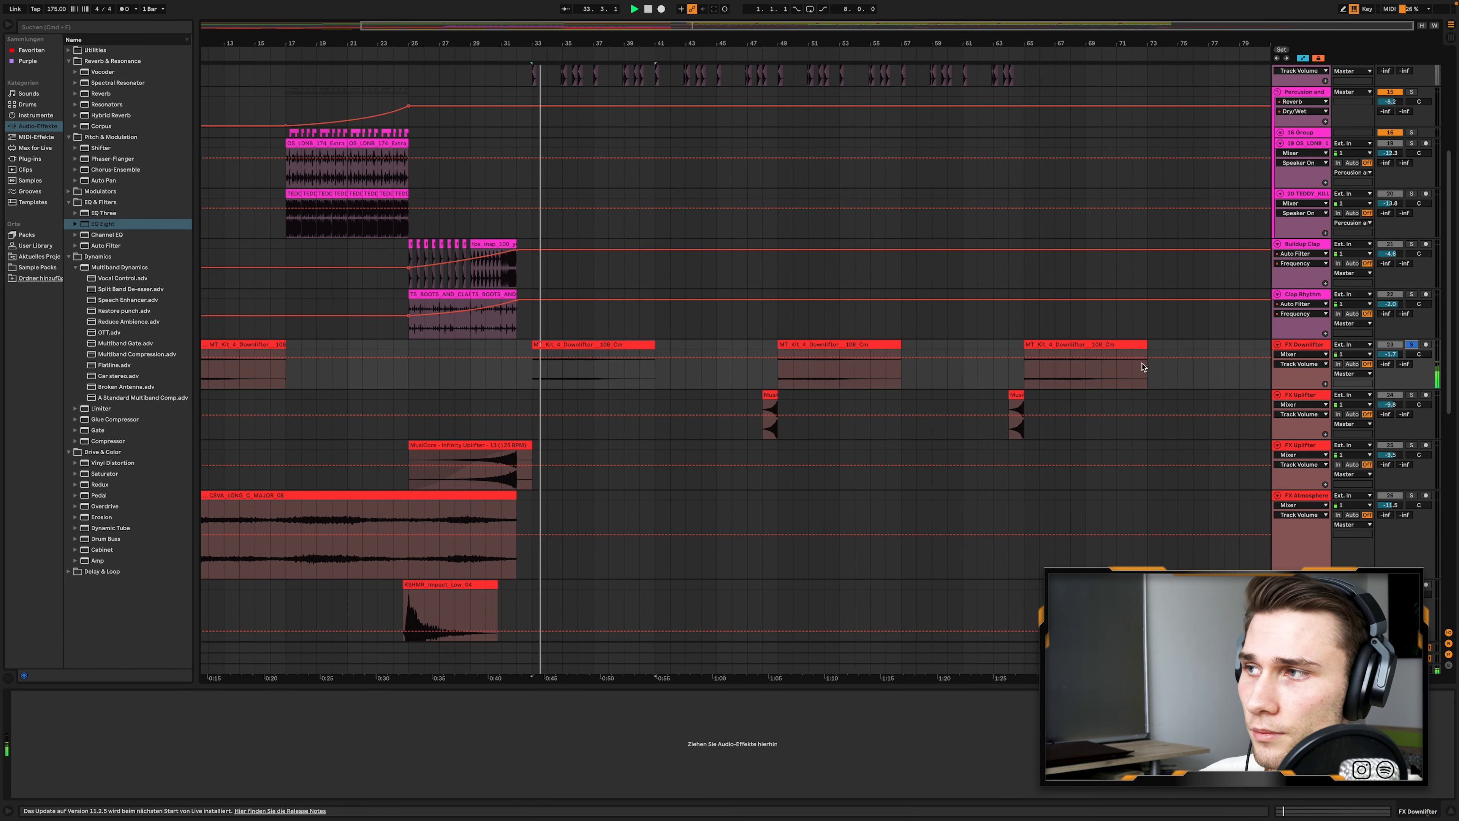
- Solo the first FX Uplifter track and play its clip at bar 48
click(1413, 395)
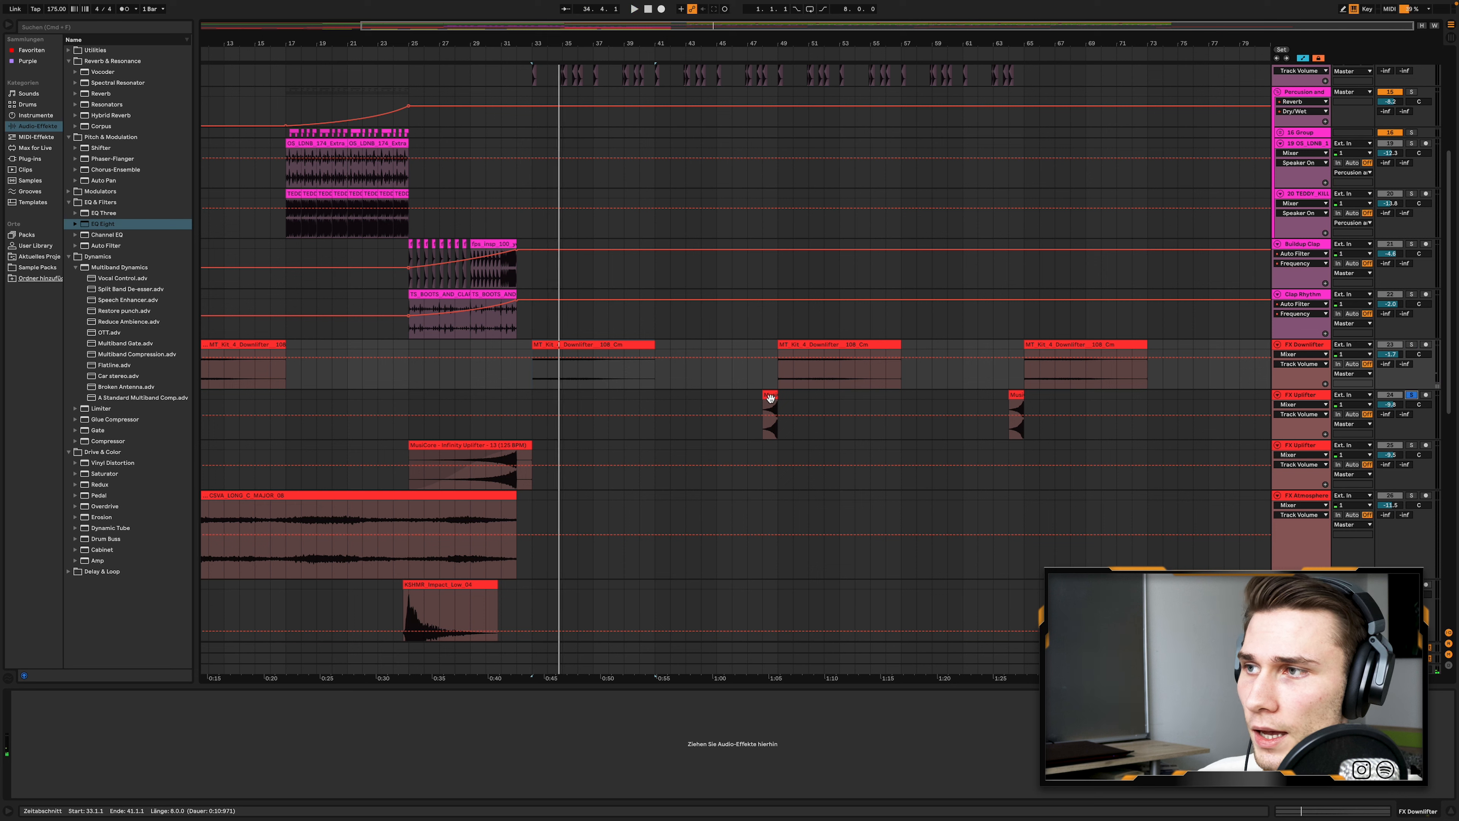
click(770, 395)
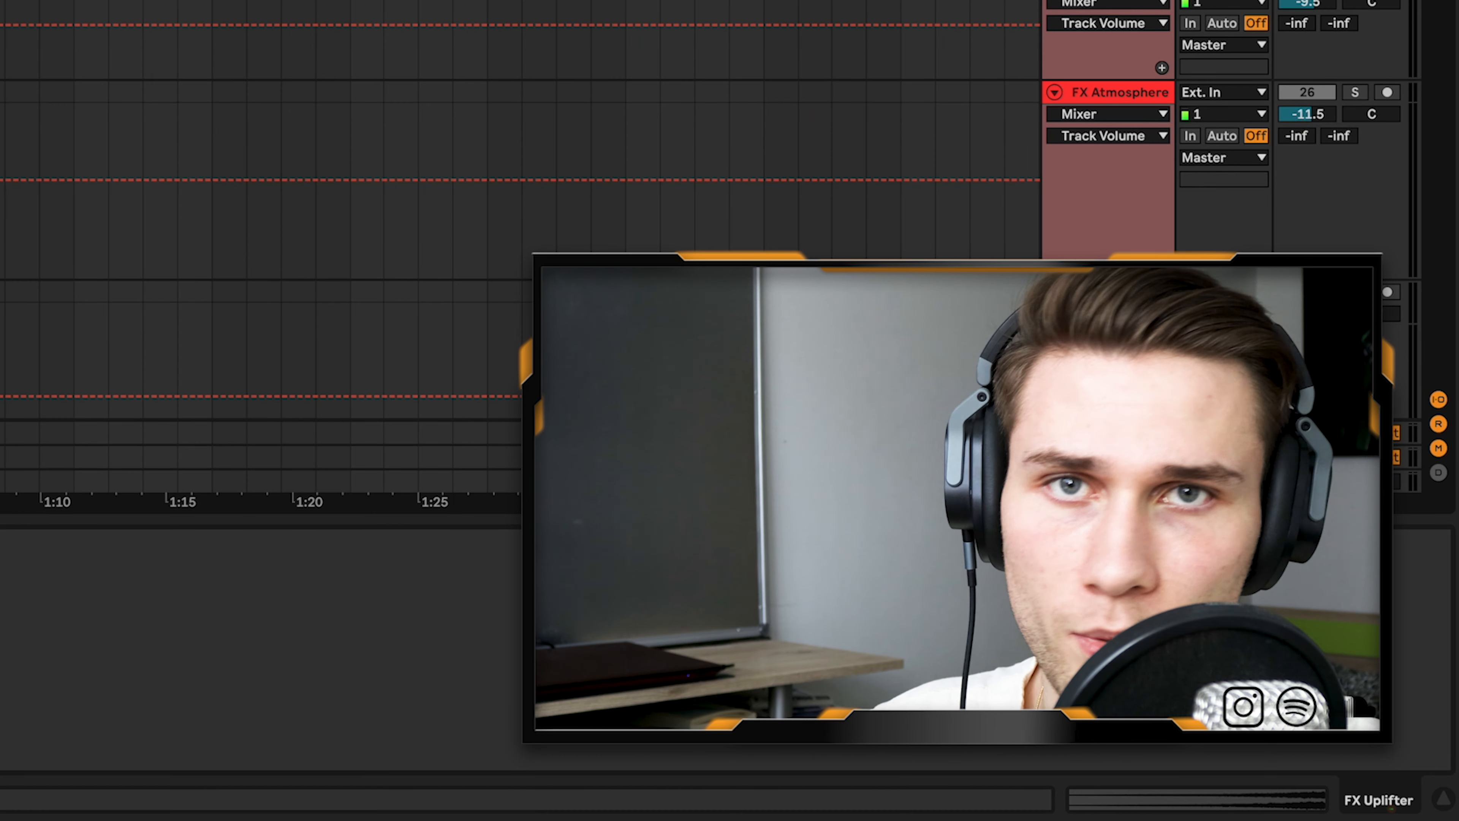
key(space)
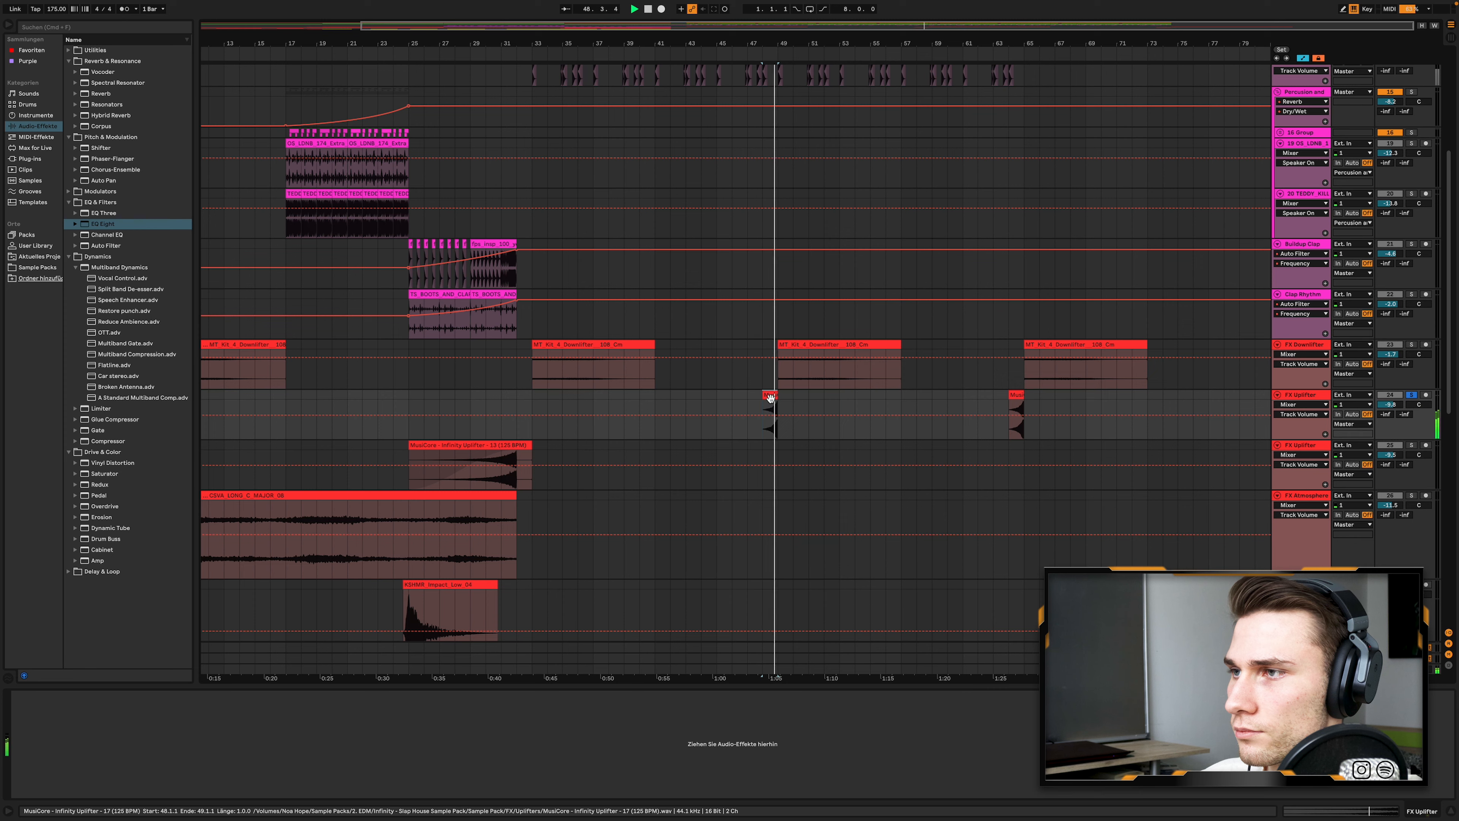
- Fold the Snare, Hihats and Kick tracks
scroll(805, 403, down, 10)
scroll(810, 405, up, 15)
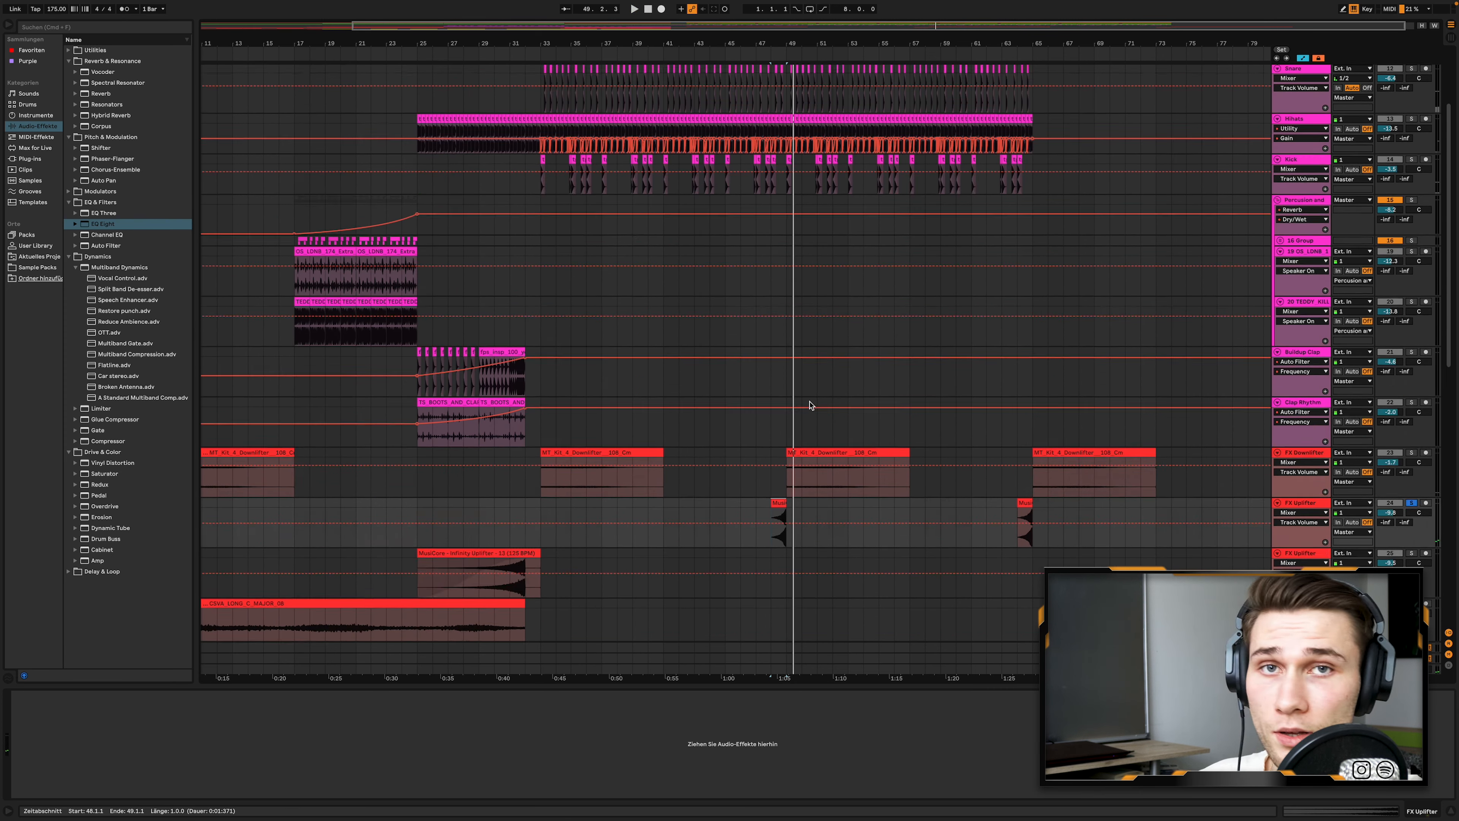
click(1278, 200)
click(1278, 211)
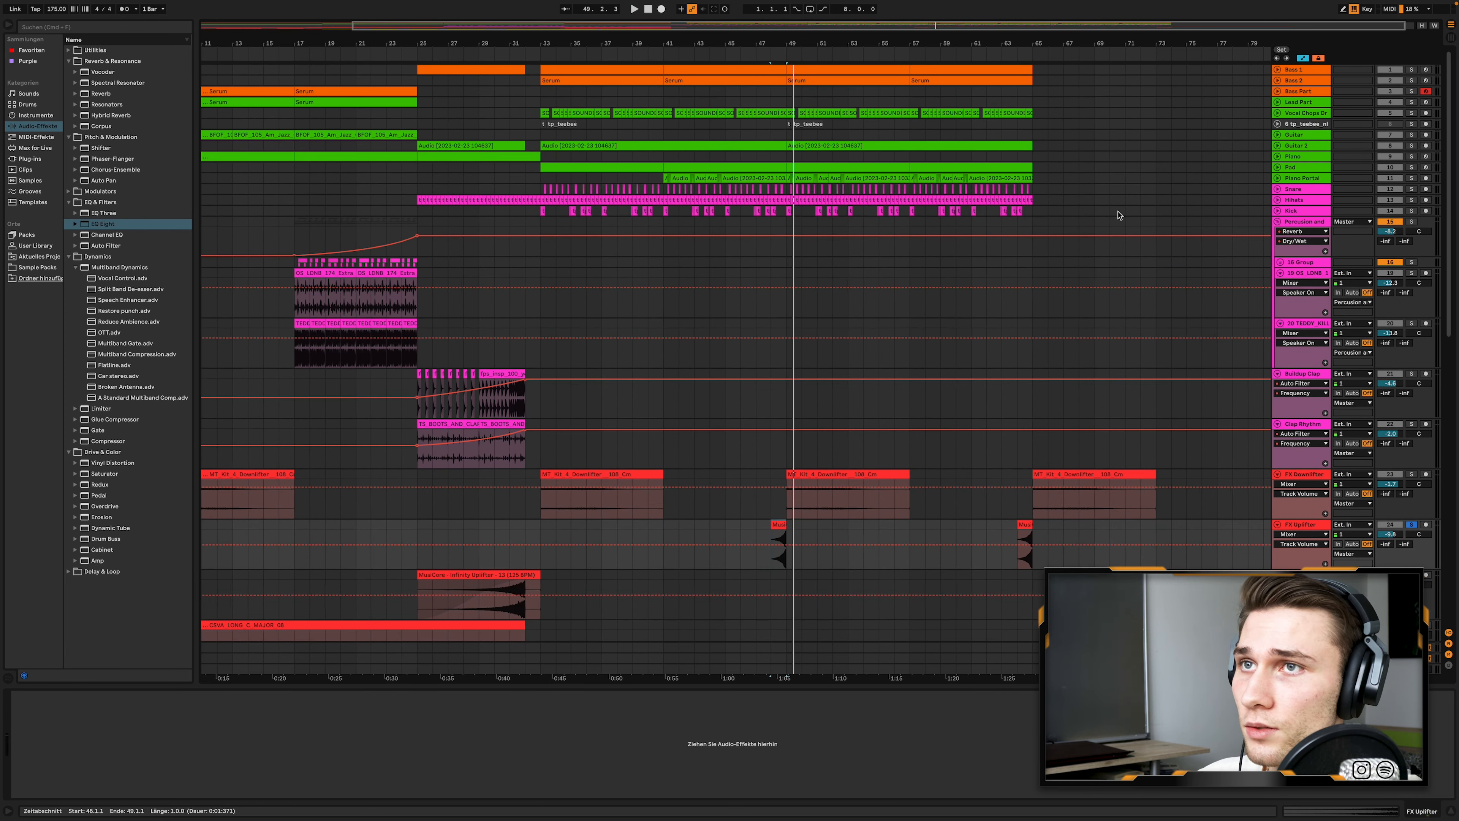
- Unfold the Vocal Chops Drop track, select its first clip at bar 33 and play it soloed
scroll(646, 219, up, 5)
click(1278, 113)
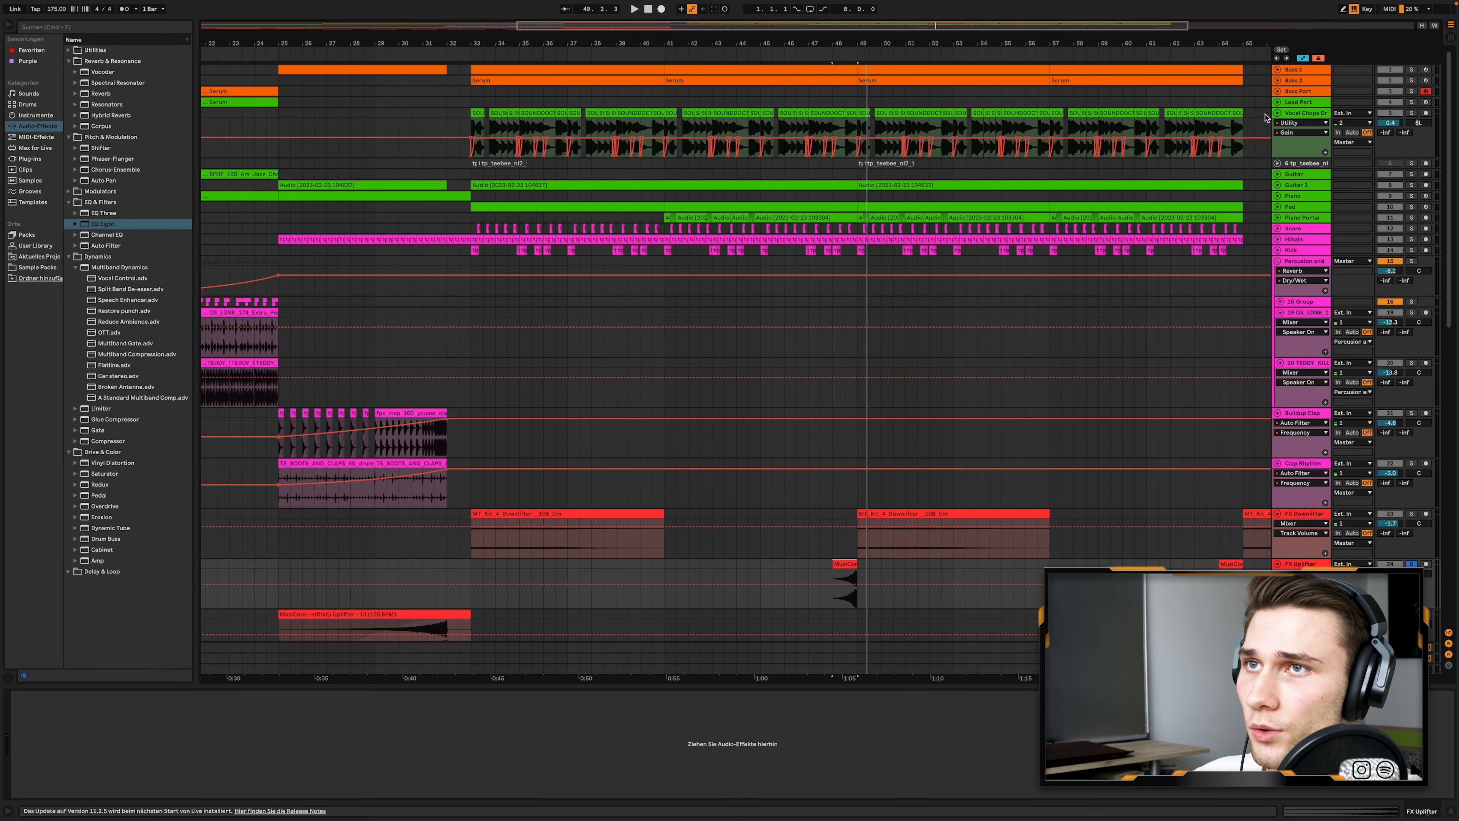
scroll(480, 152, up, 4)
scroll(482, 153, up, 1)
click(482, 114)
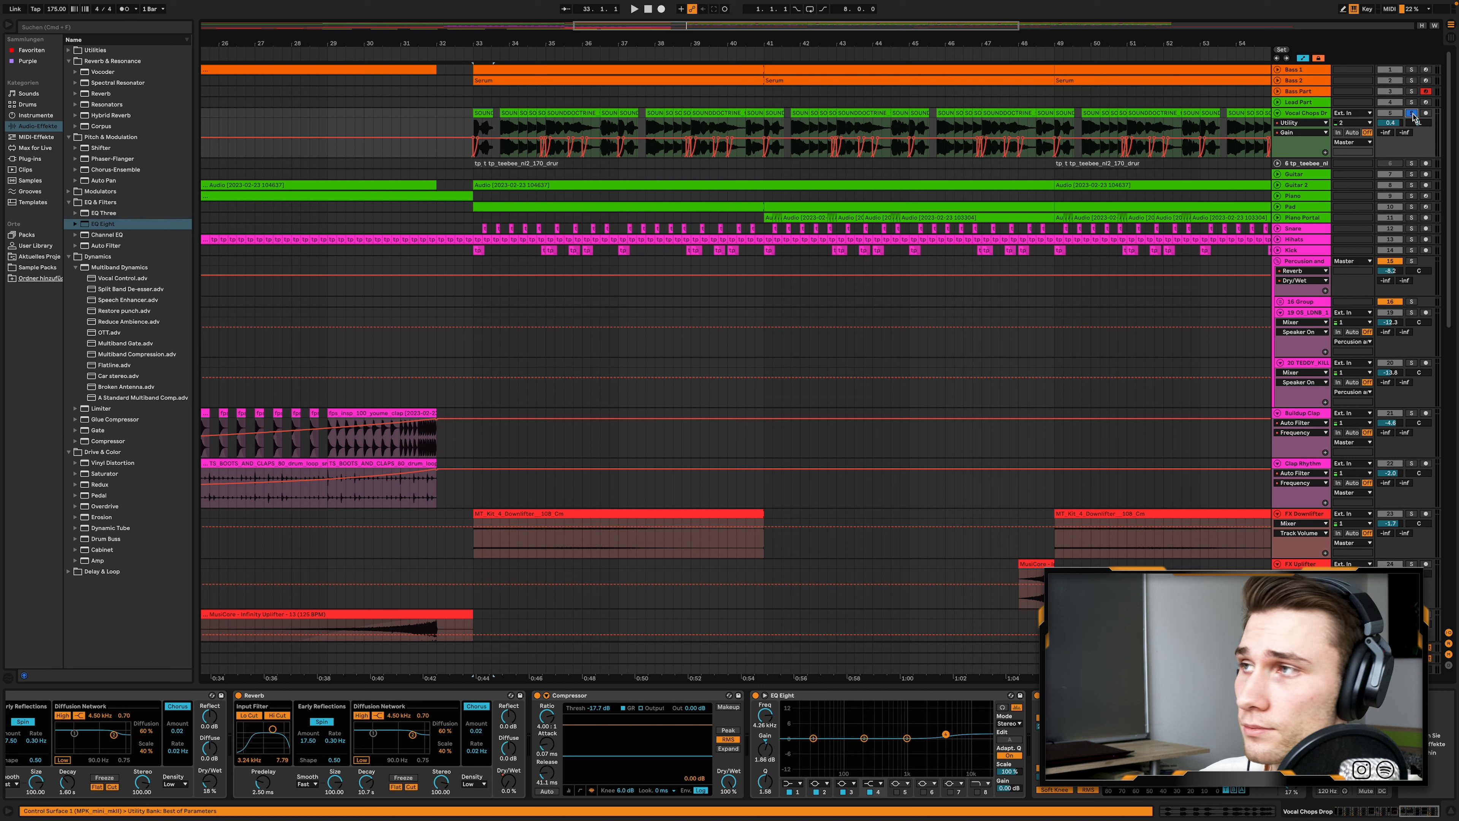
key(space)
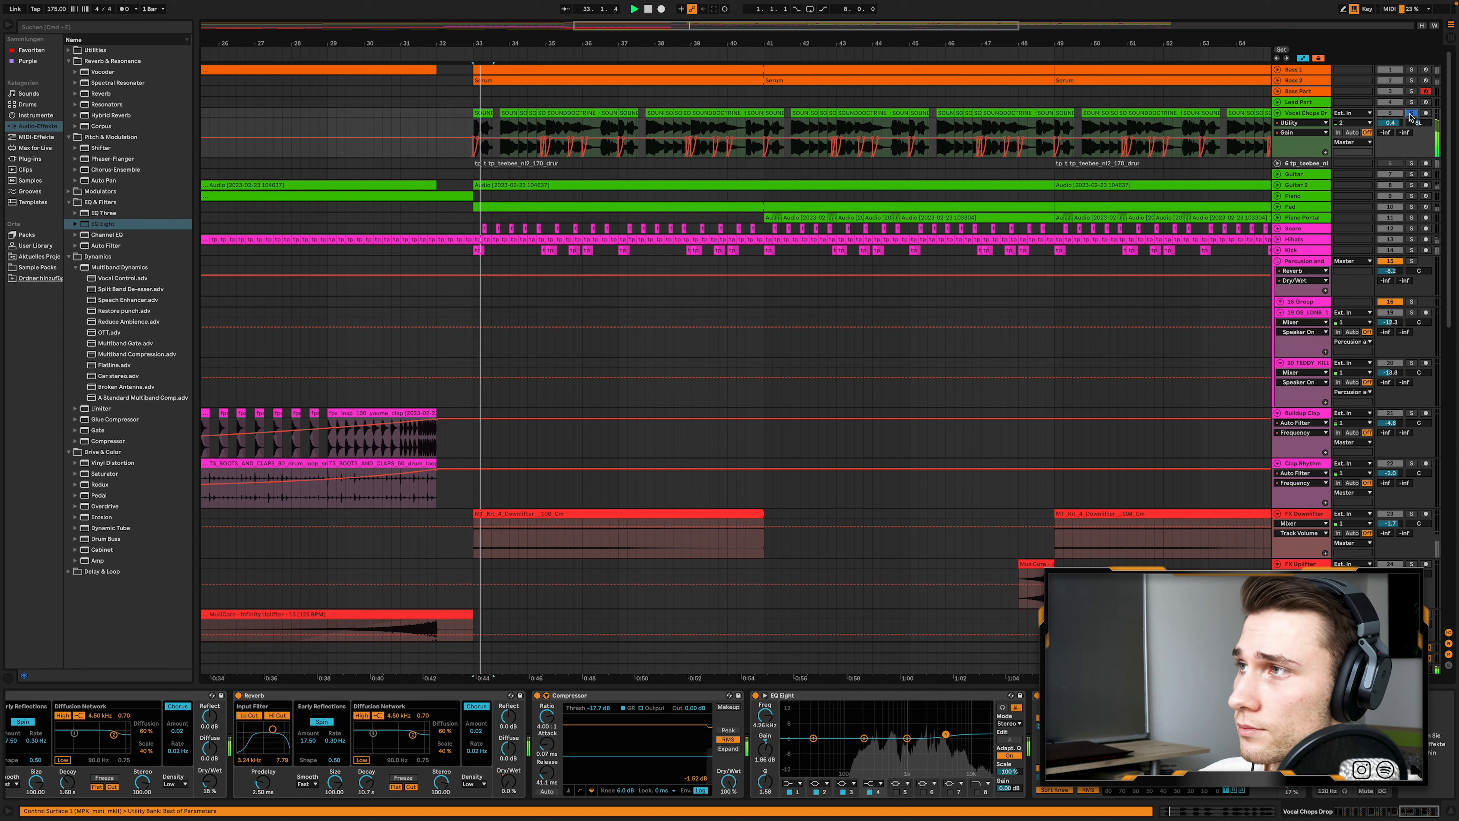
- Unfold the tp_teebee drum loop track and collapse the first three OTT devices in the Vocal Chops Drop chain
click(1277, 163)
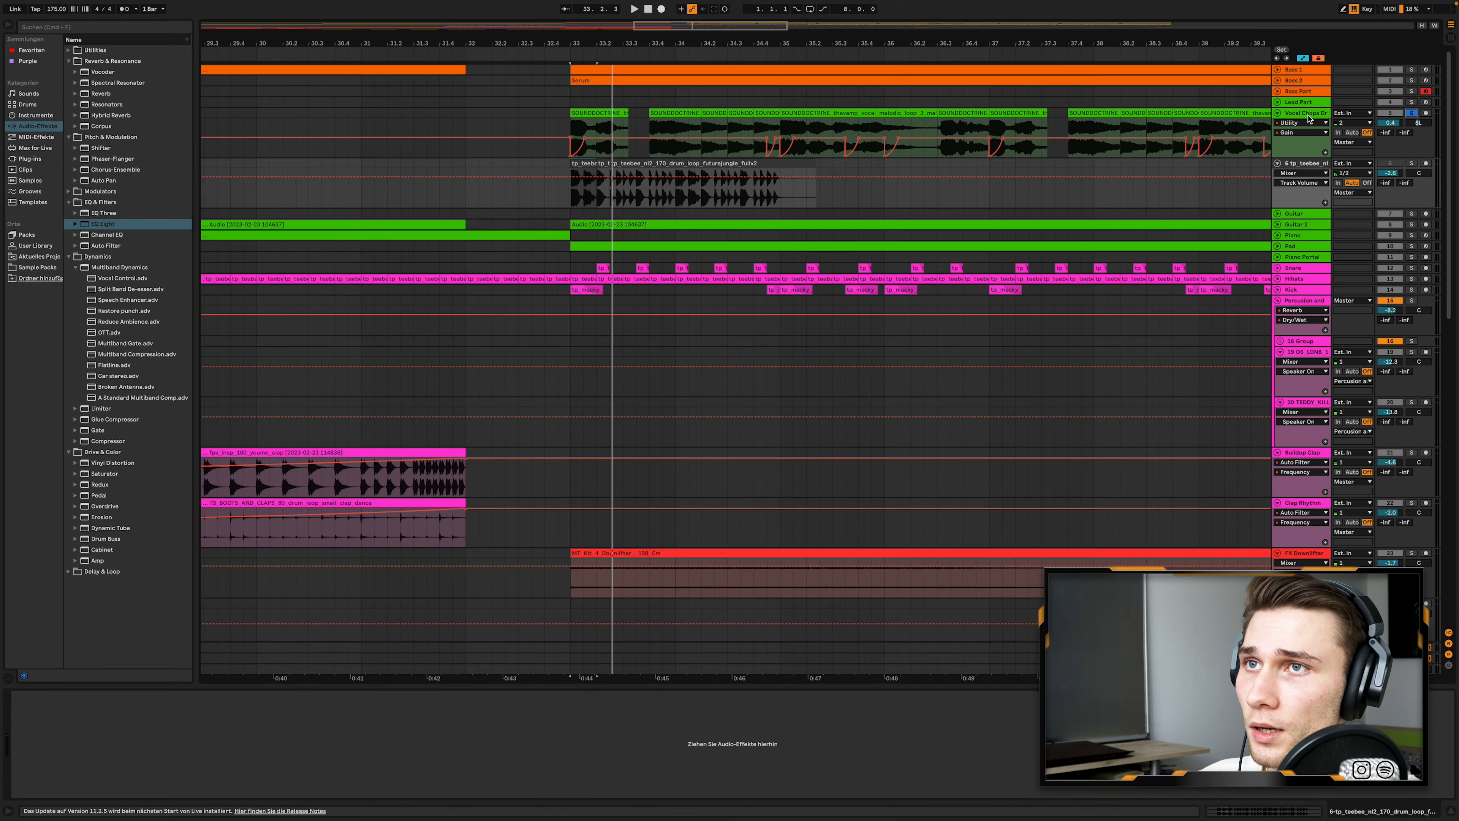
click(1304, 113)
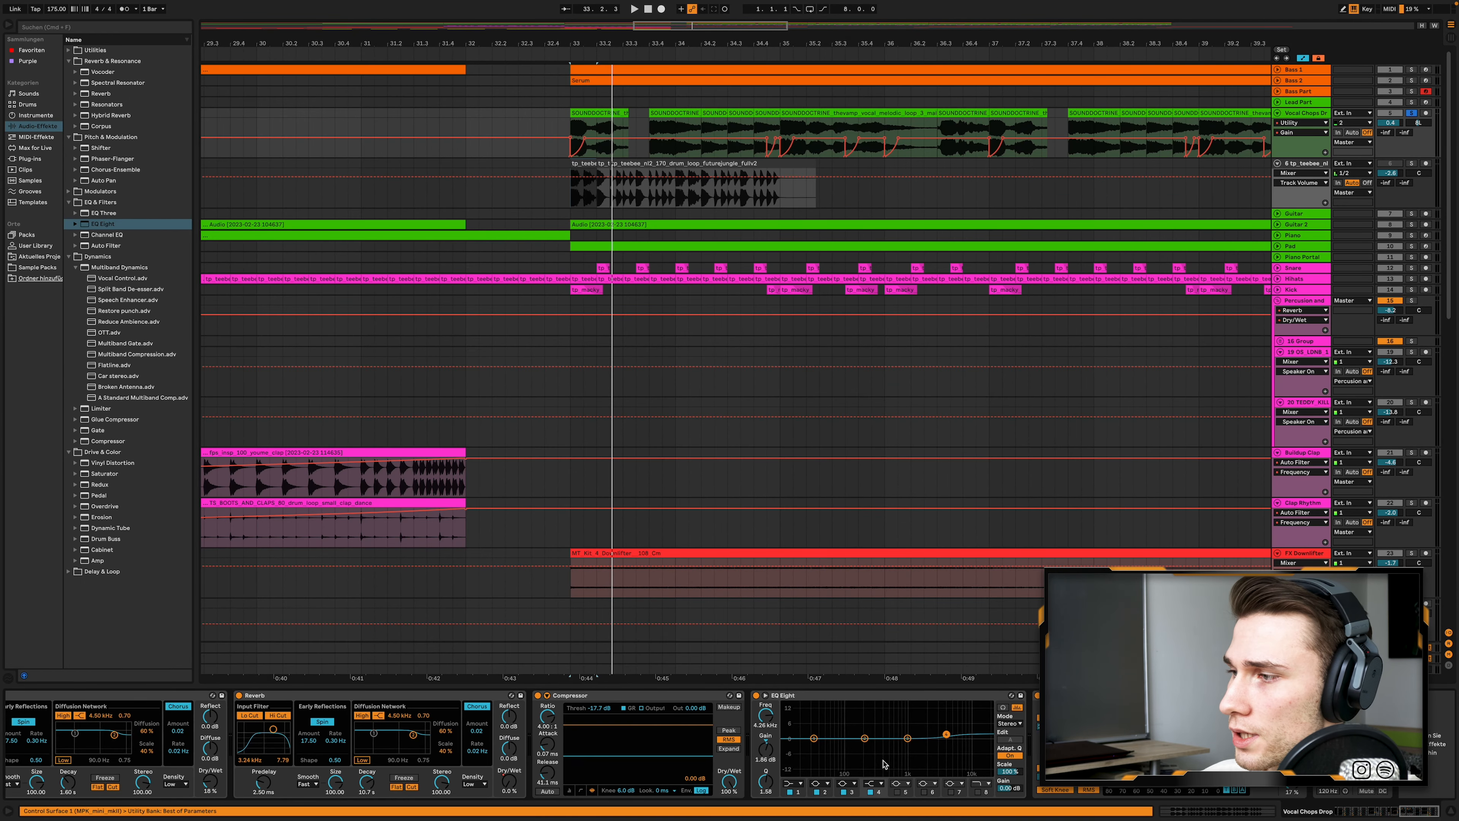
scroll(883, 765, left, 15)
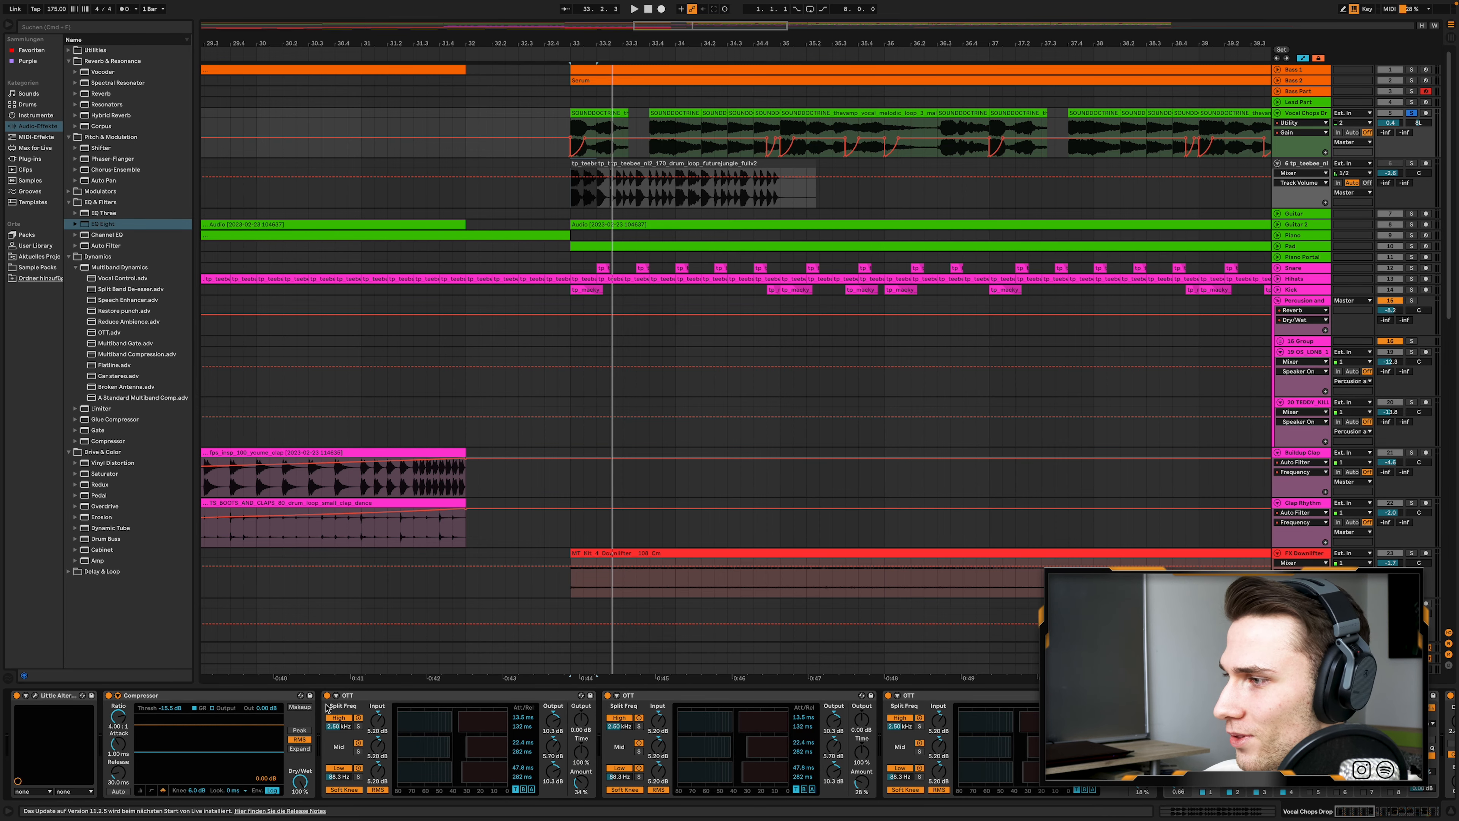
double_click(405, 696)
double_click(404, 697)
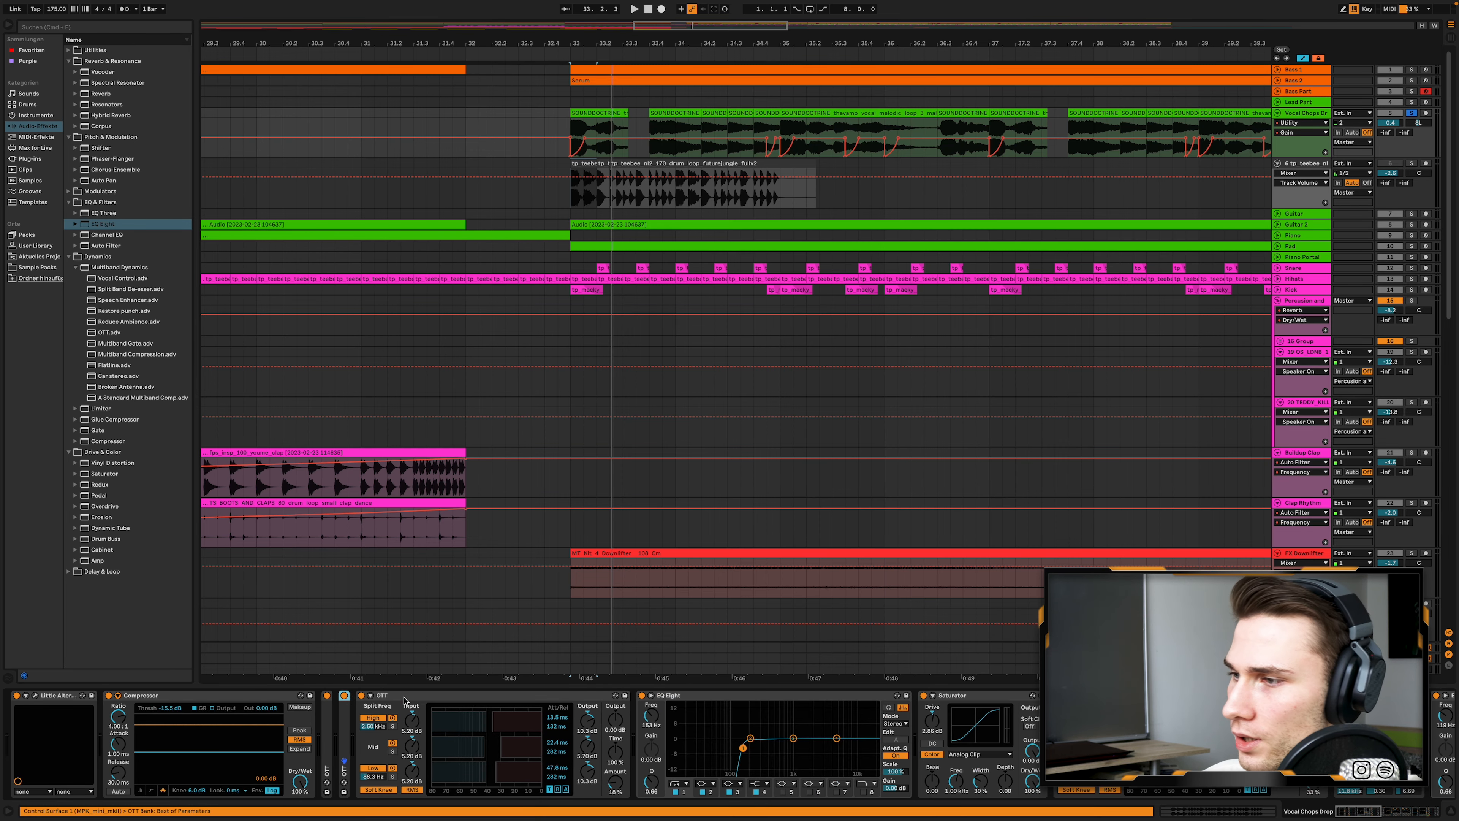
double_click(404, 697)
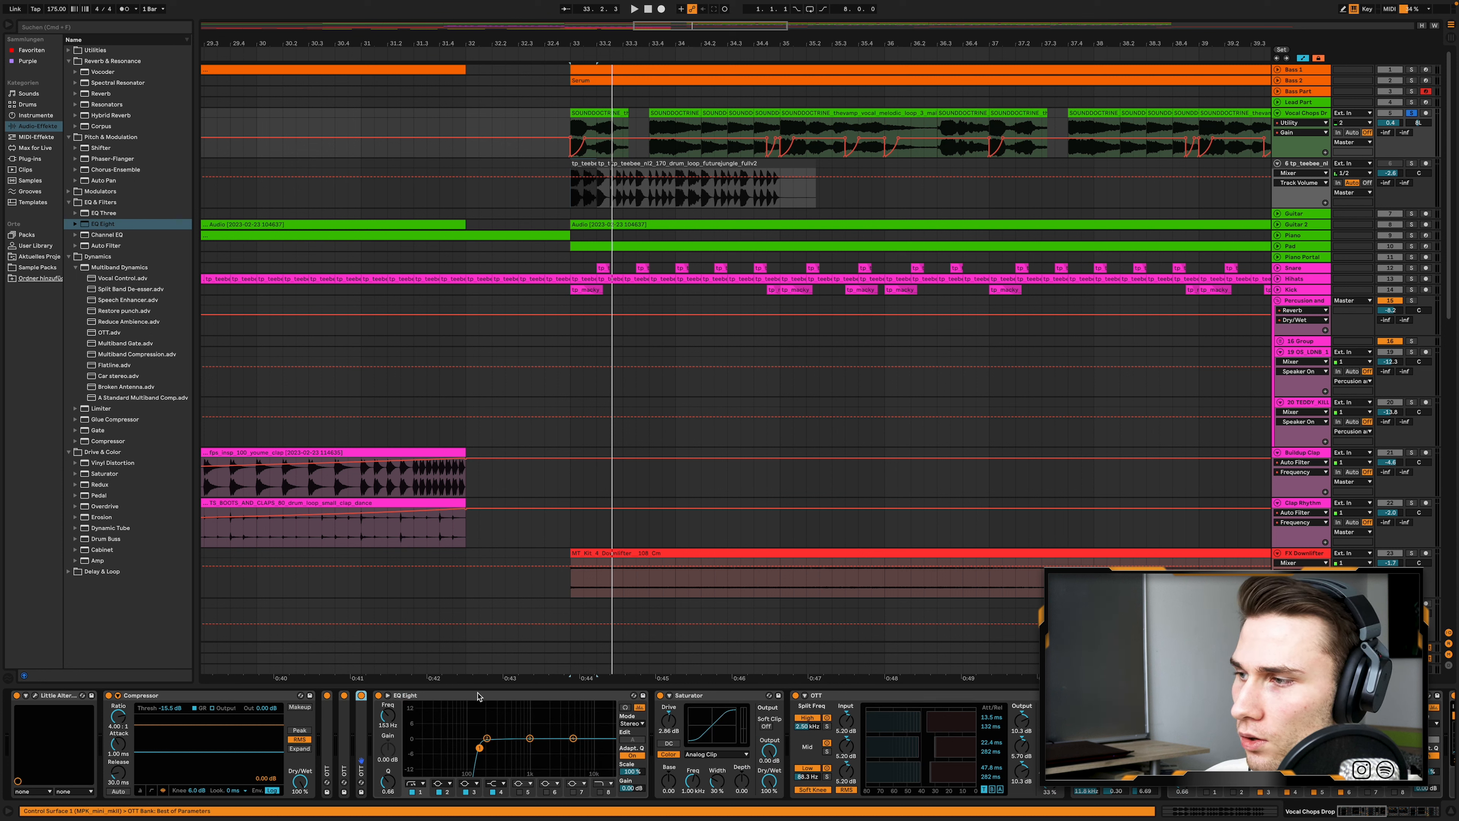
- Collapse the EQ Eight, Saturator, OTT and Erosion devices in the Vocal Chops Drop chain
double_click(477, 696)
double_click(425, 695)
double_click(492, 697)
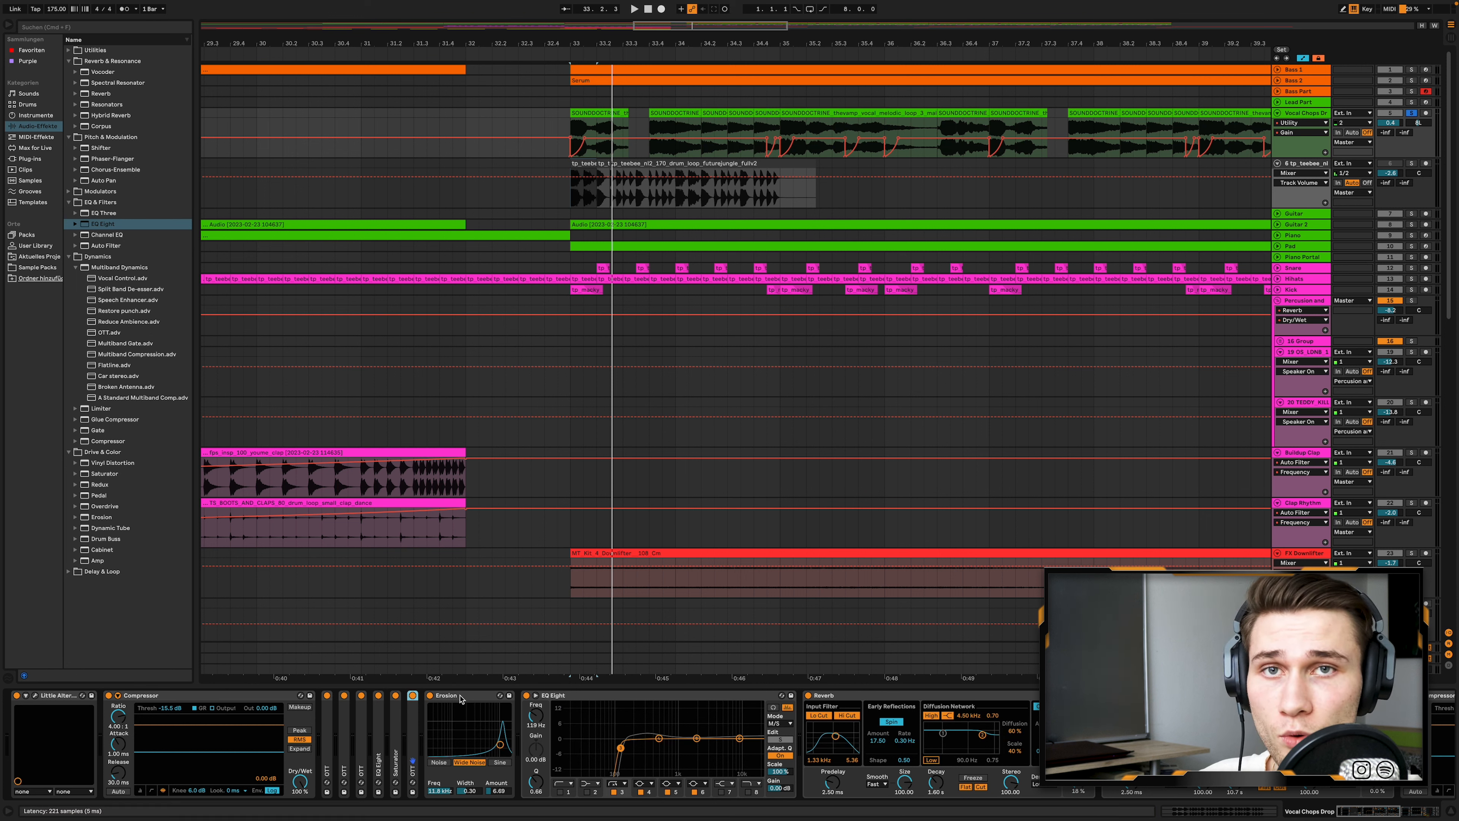
double_click(463, 697)
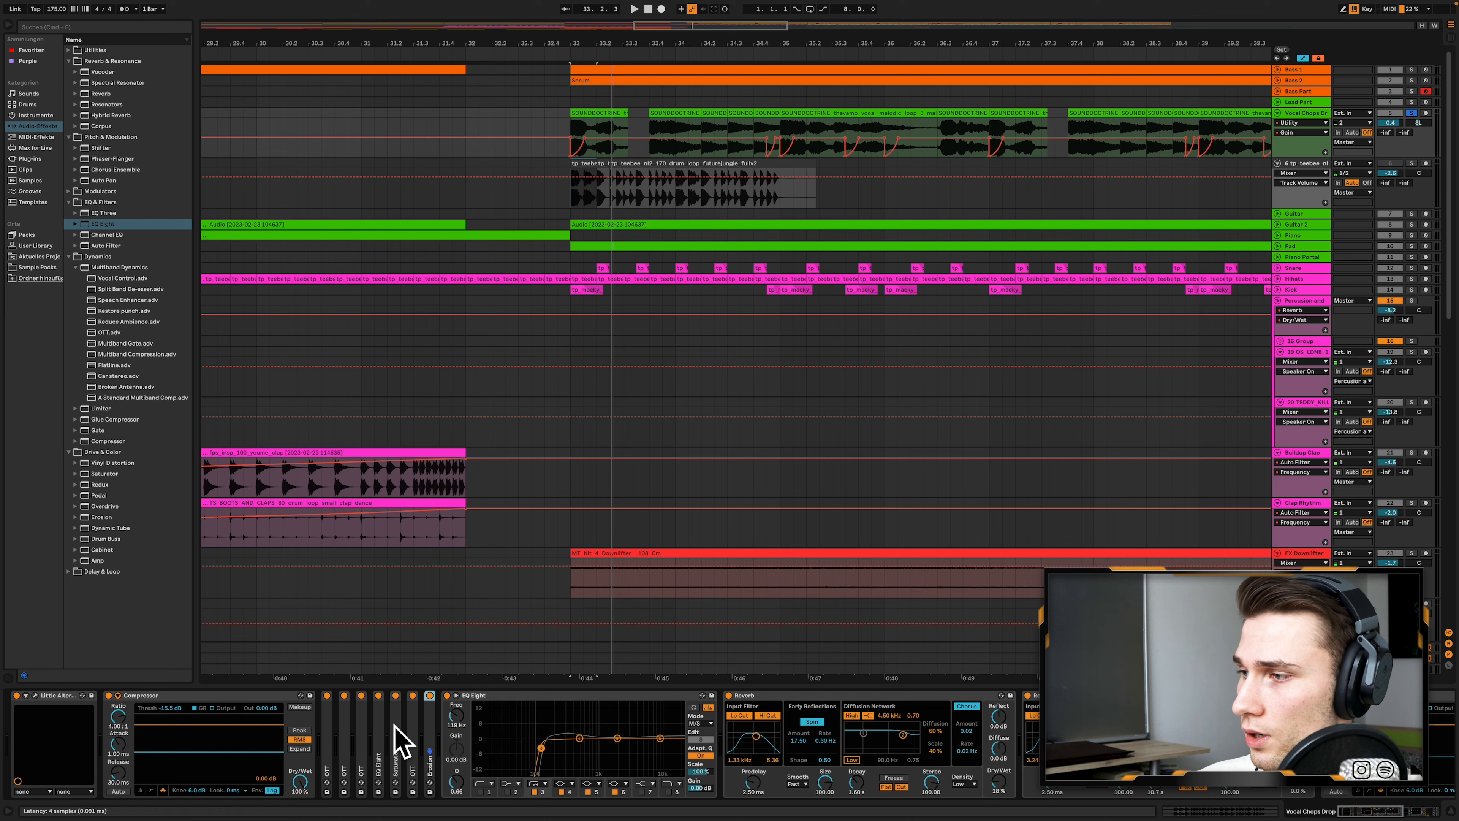
- Examine the two Reverb devices on Vocal Chops Drop and show the second Reverb's Dry/Wet automation in the track lane
scroll(418, 734, right, 5)
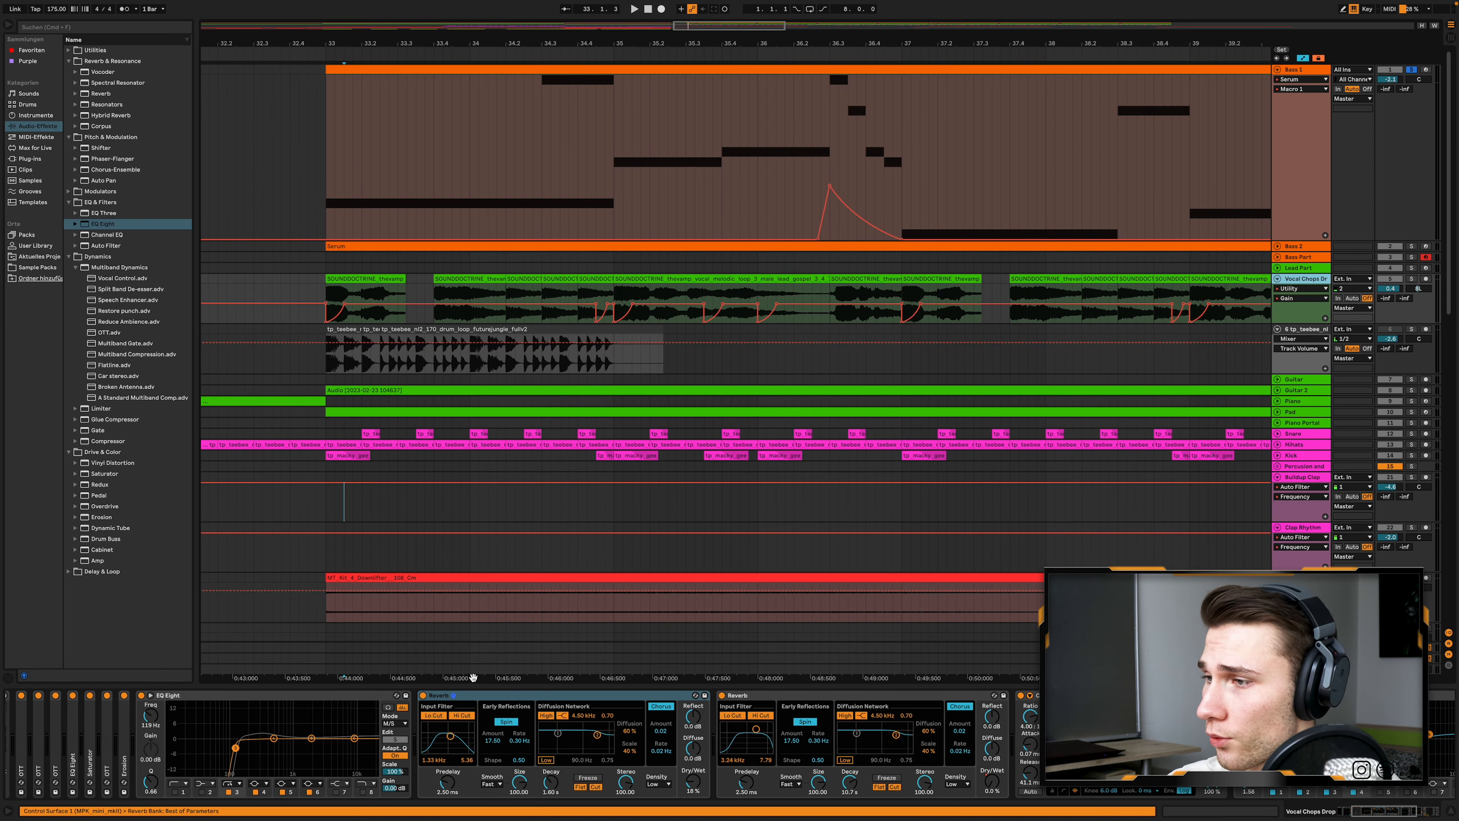
click(502, 696)
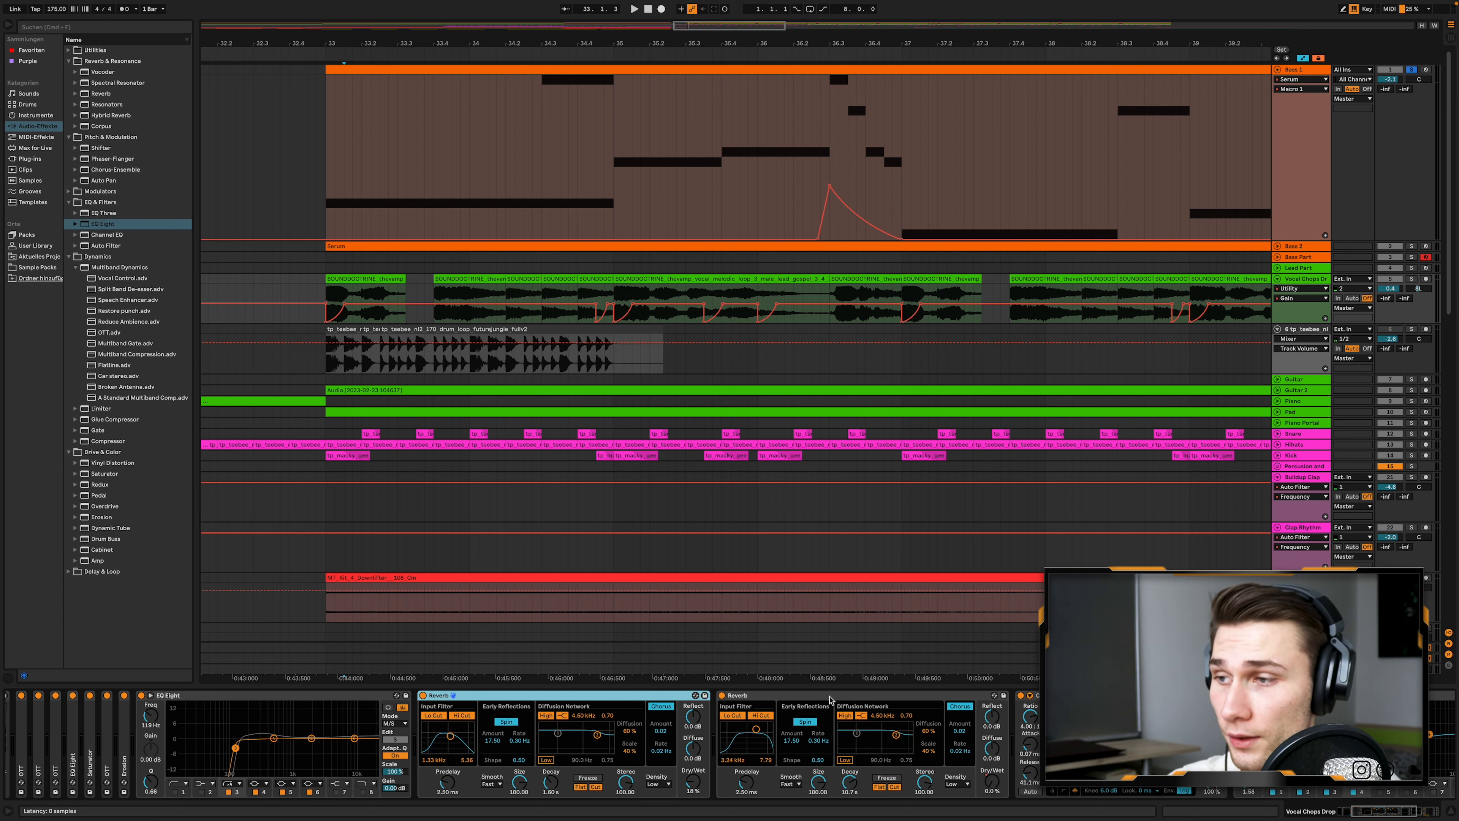
click(829, 700)
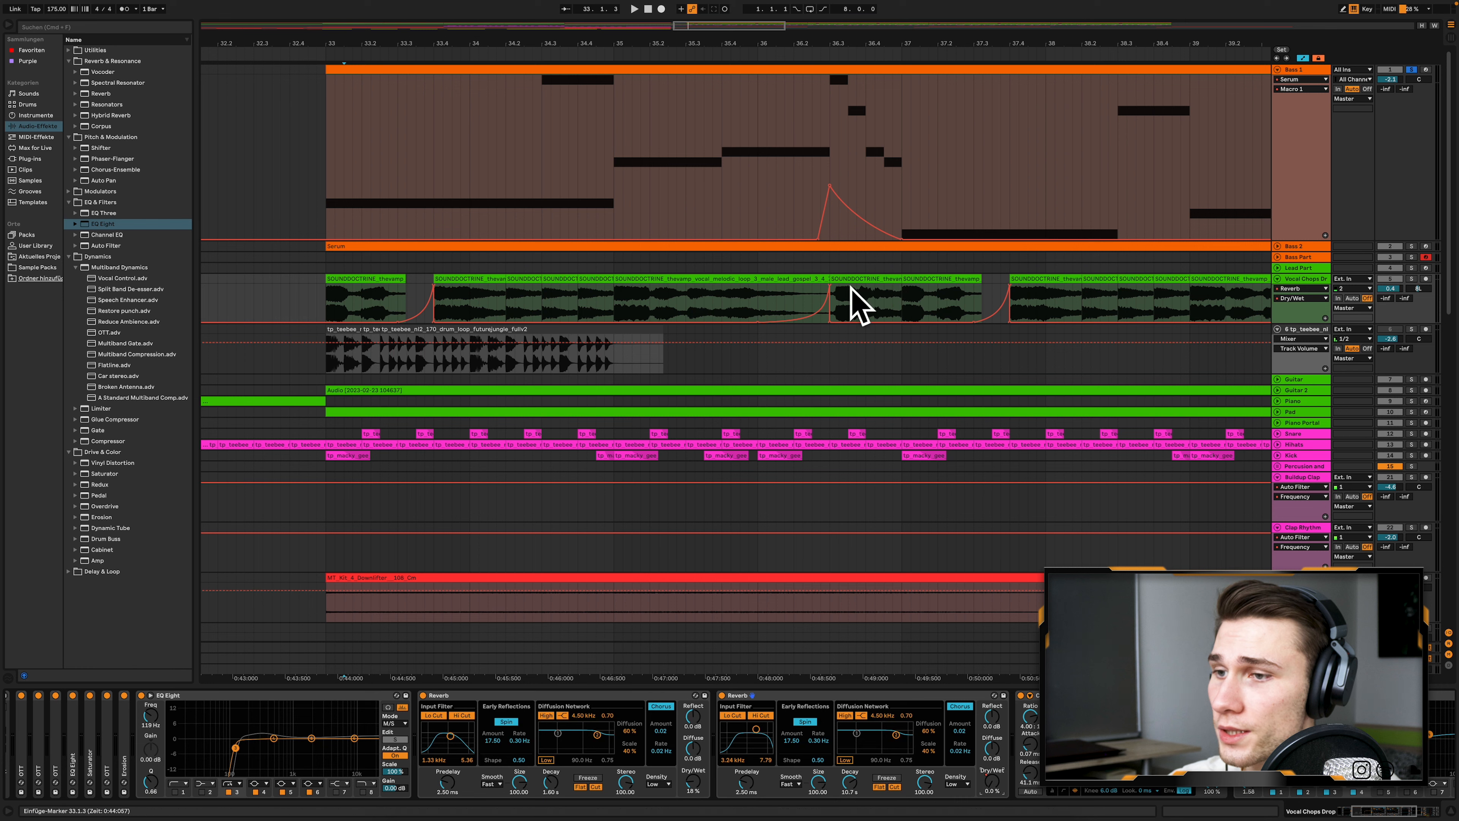
scroll(989, 737, right, 3)
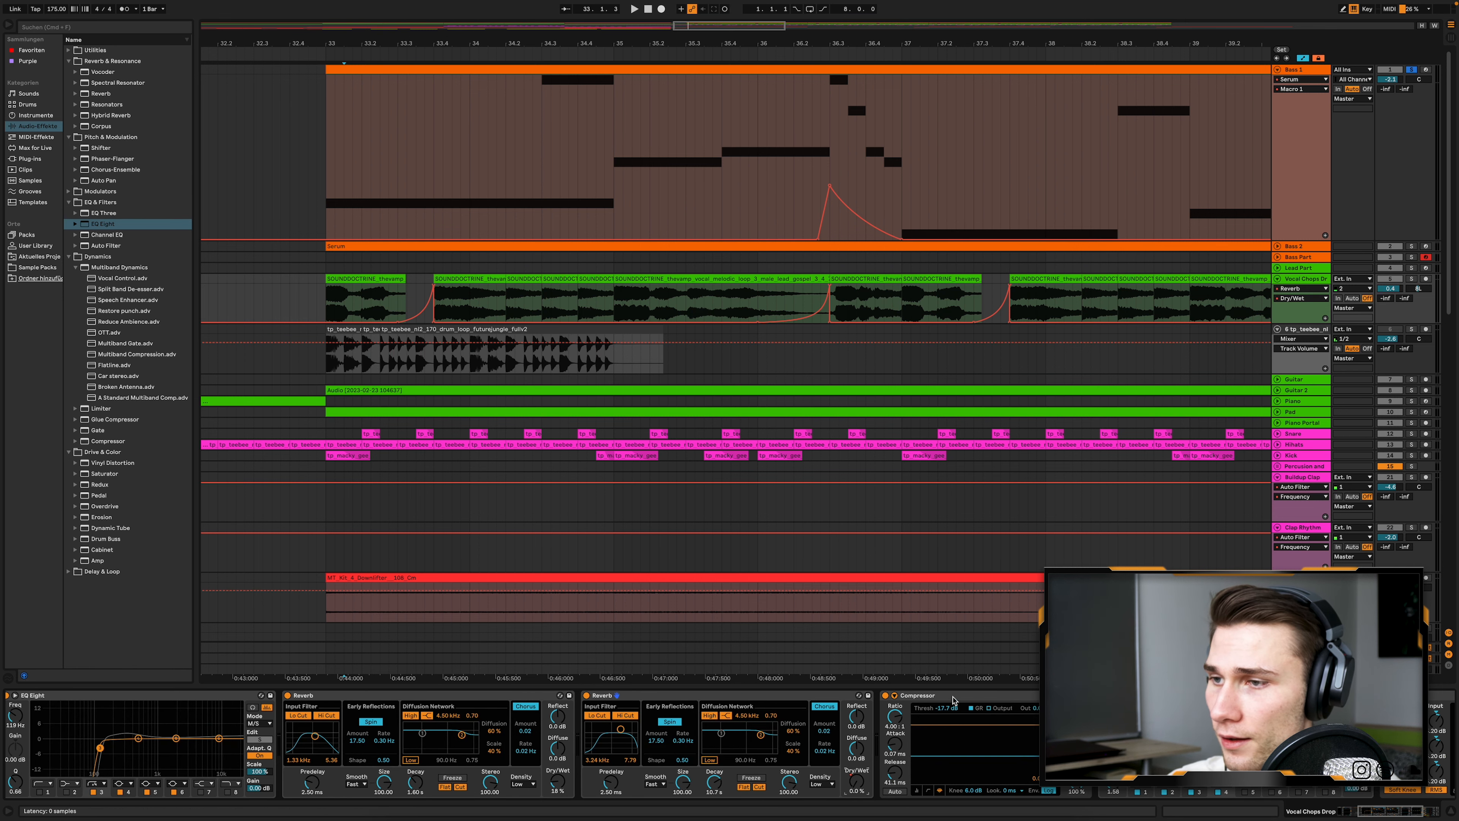
- Examine the Compressor after the Reverbs, then collapse the EQ Eight and OTT that follow it
click(989, 738)
scroll(971, 725, right, 7)
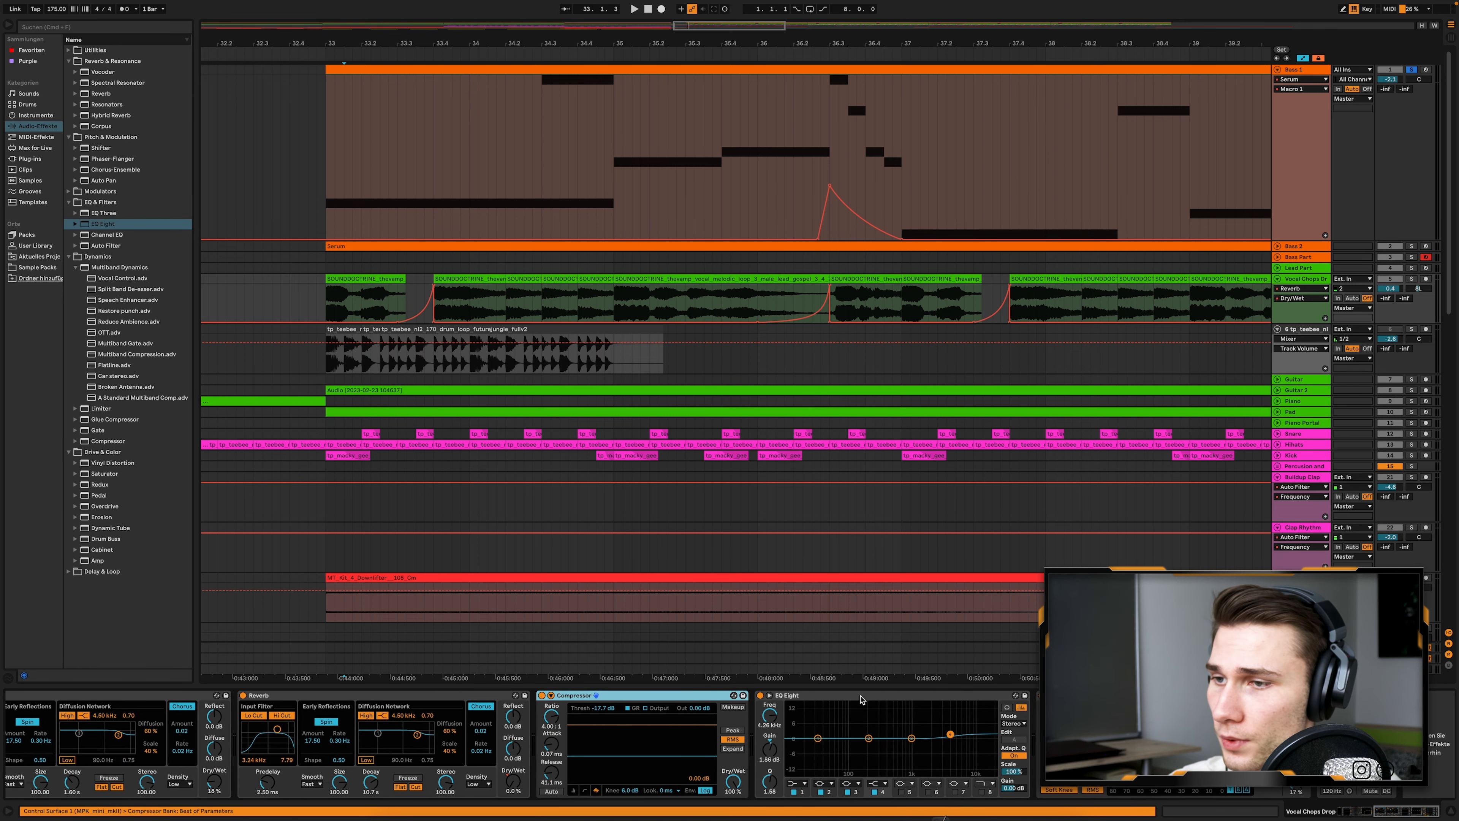
click(864, 699)
double_click(1062, 696)
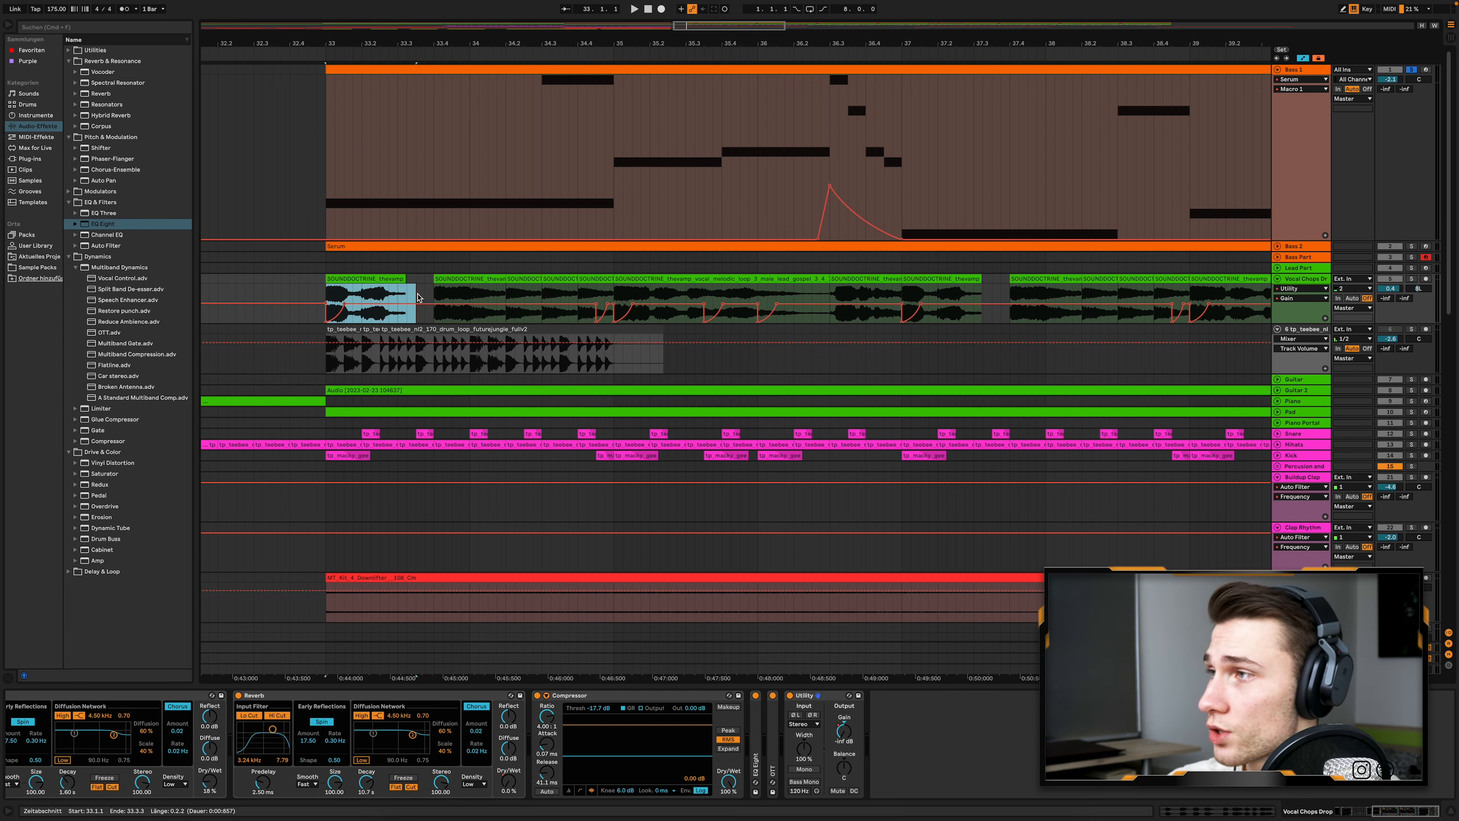
- Examine the Utility Gain automation around the first vocal chop at bar 33 and unfold the Kick track for comparison
click(361, 294)
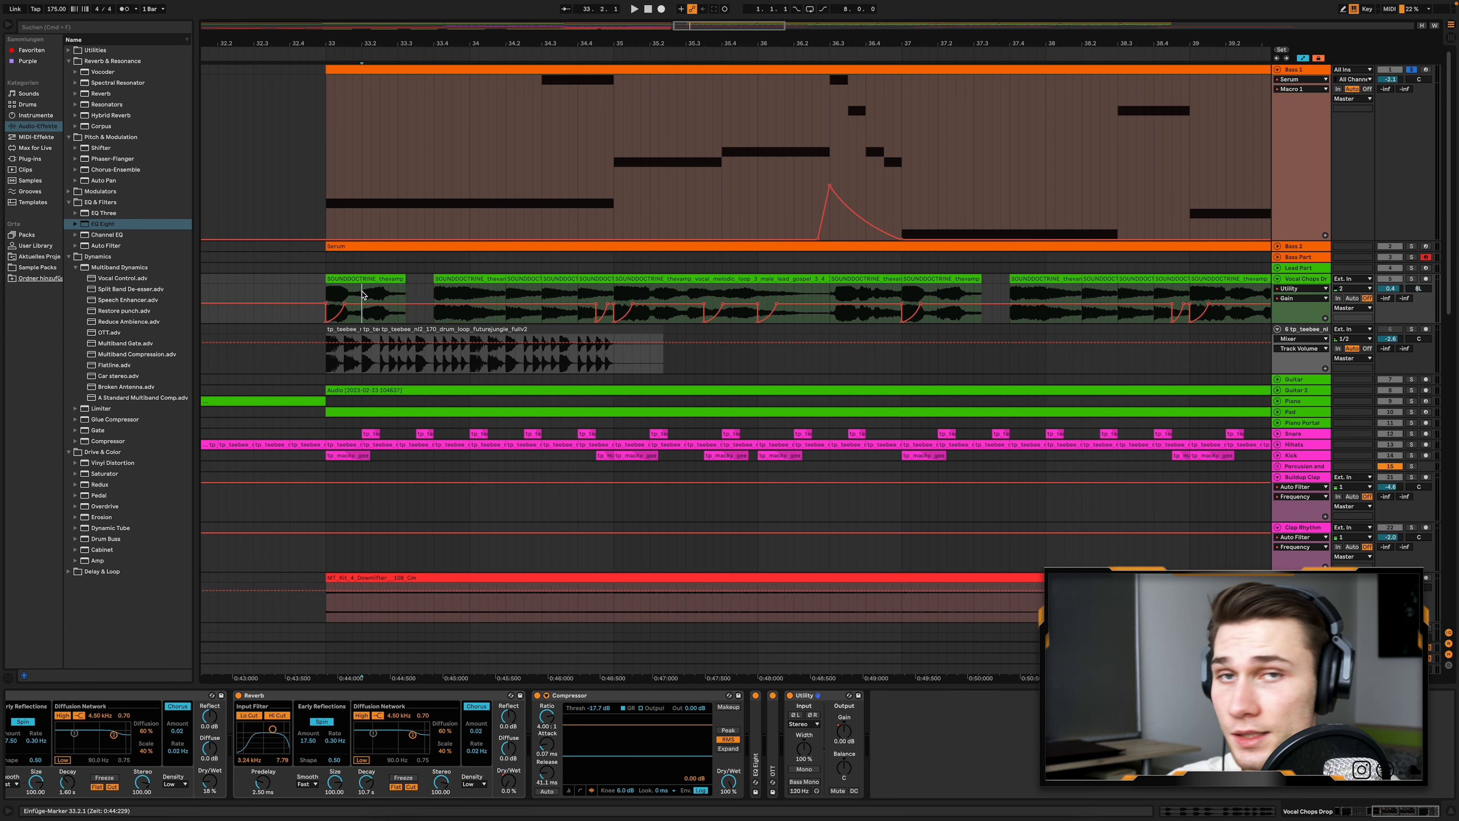
scroll(330, 292, up, 10)
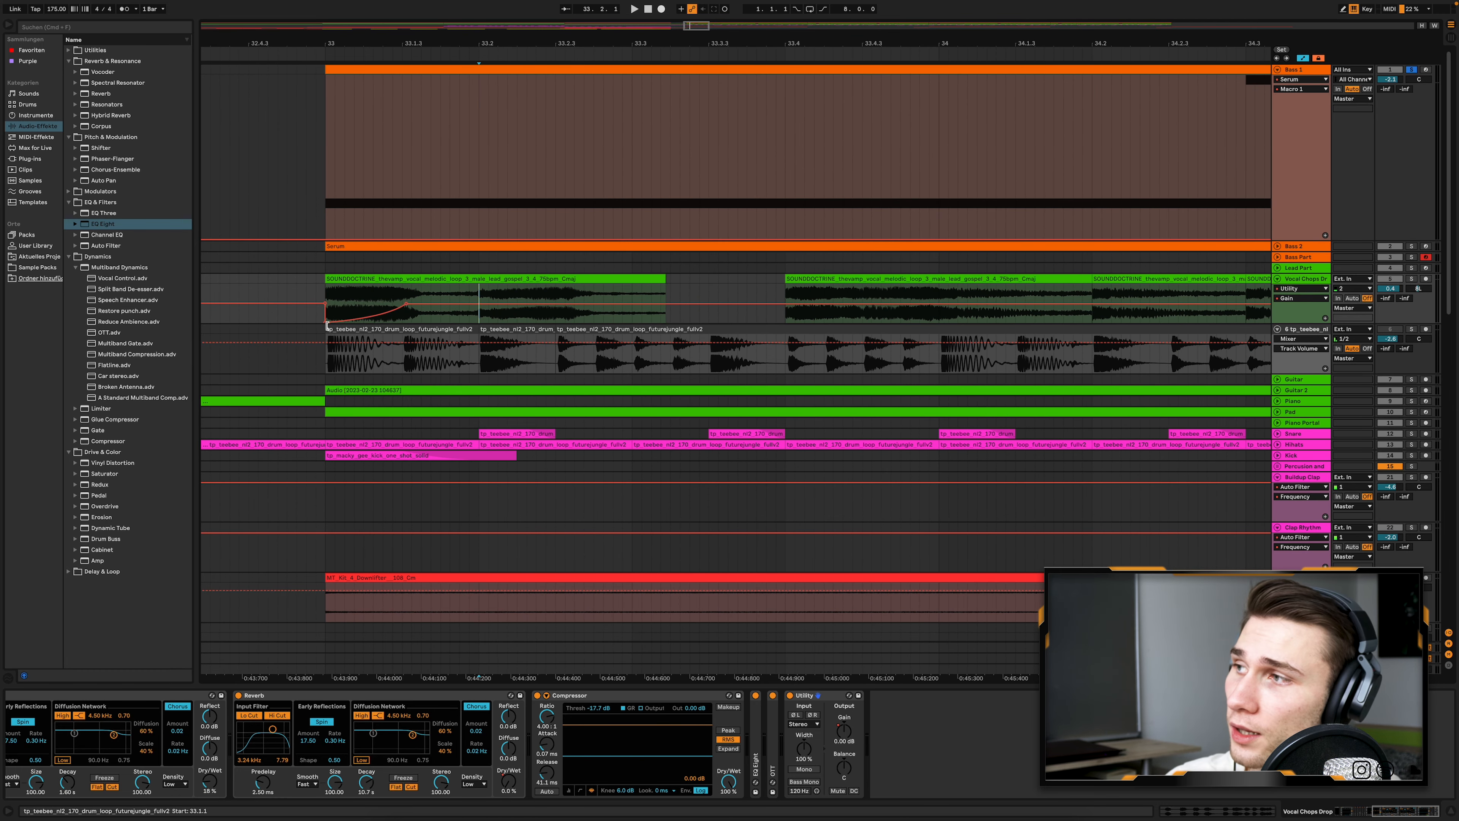
click(1279, 456)
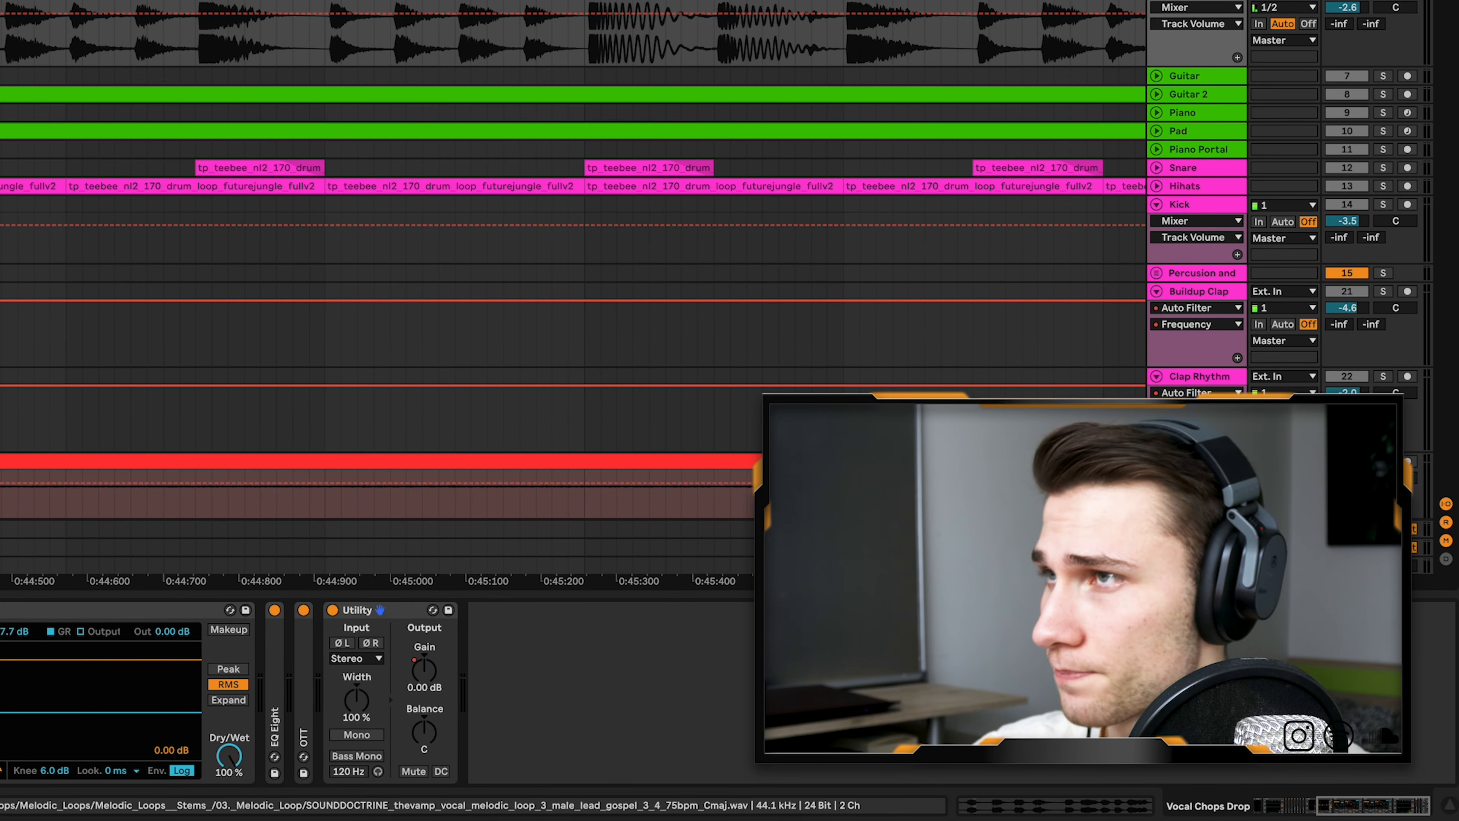
- Select the Bass 1 track and play its drop clip at bars 33 to 41 soloed
scroll(1304, 123, down, 2)
scroll(1304, 122, up, 2)
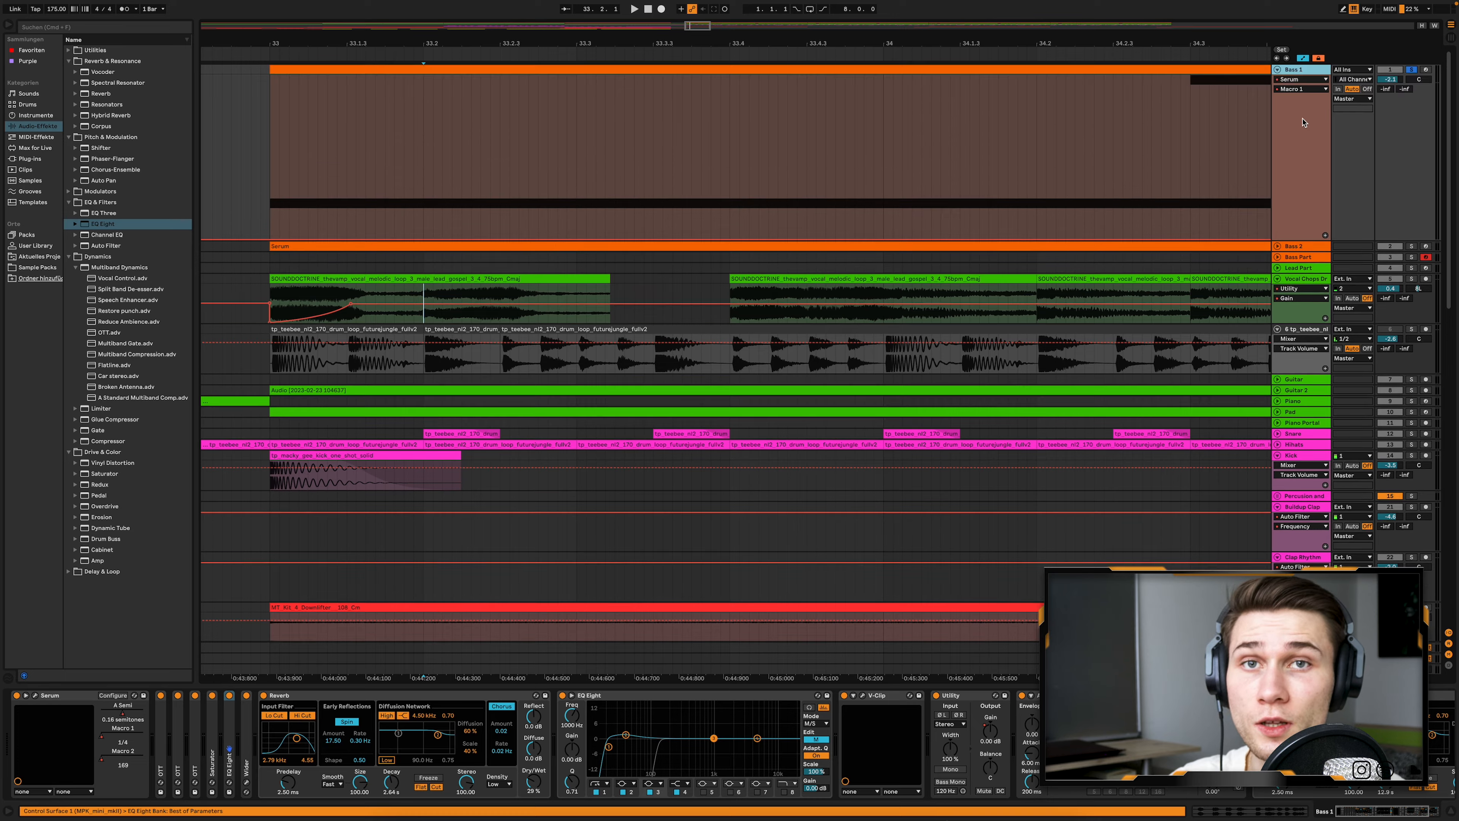
scroll(1304, 122, down, 3)
scroll(1244, 123, up, 2)
scroll(1242, 123, down, 6)
scroll(1235, 123, down, 1)
scroll(1235, 123, right, 7)
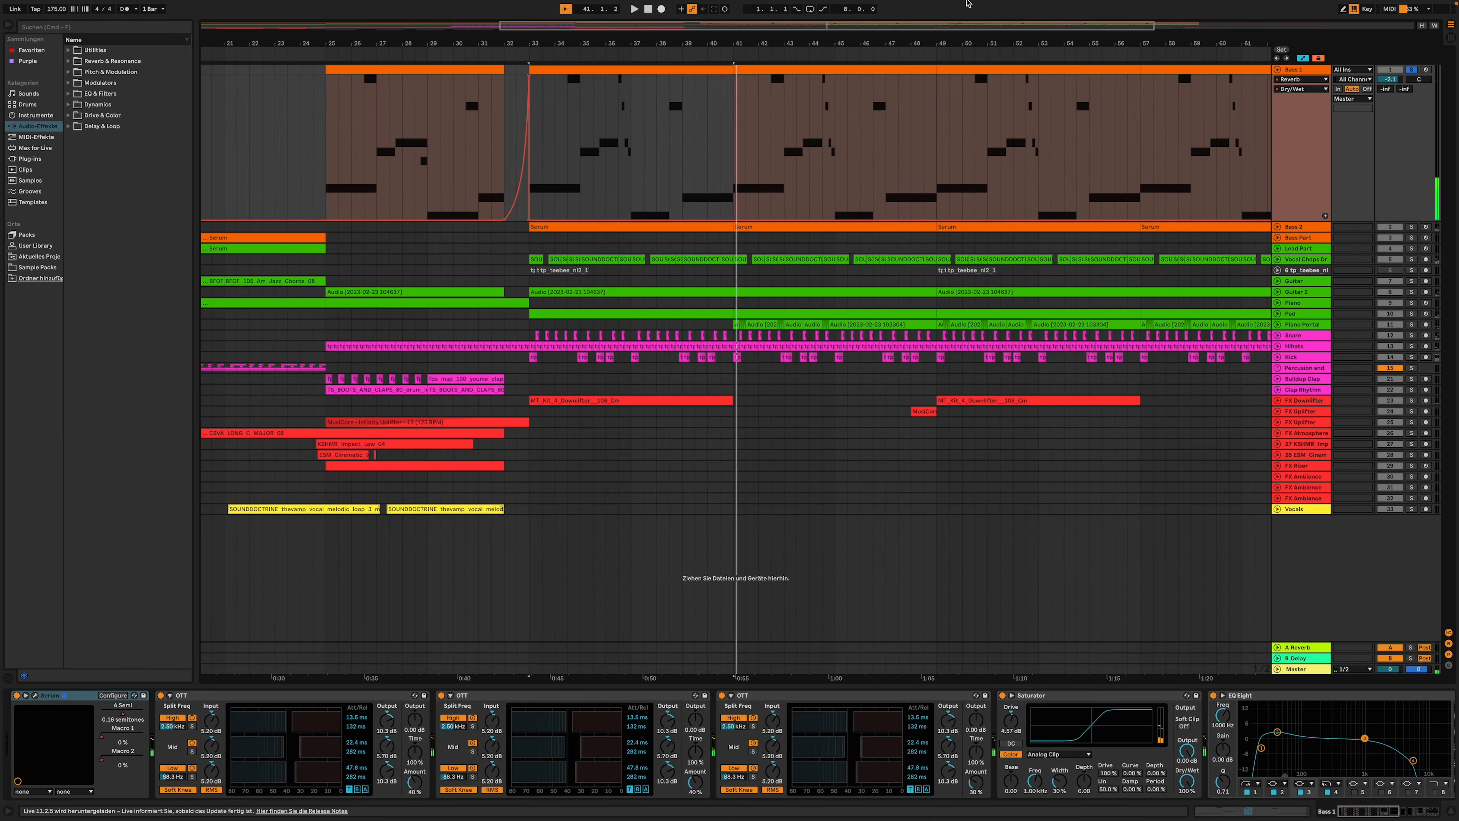
key(space)
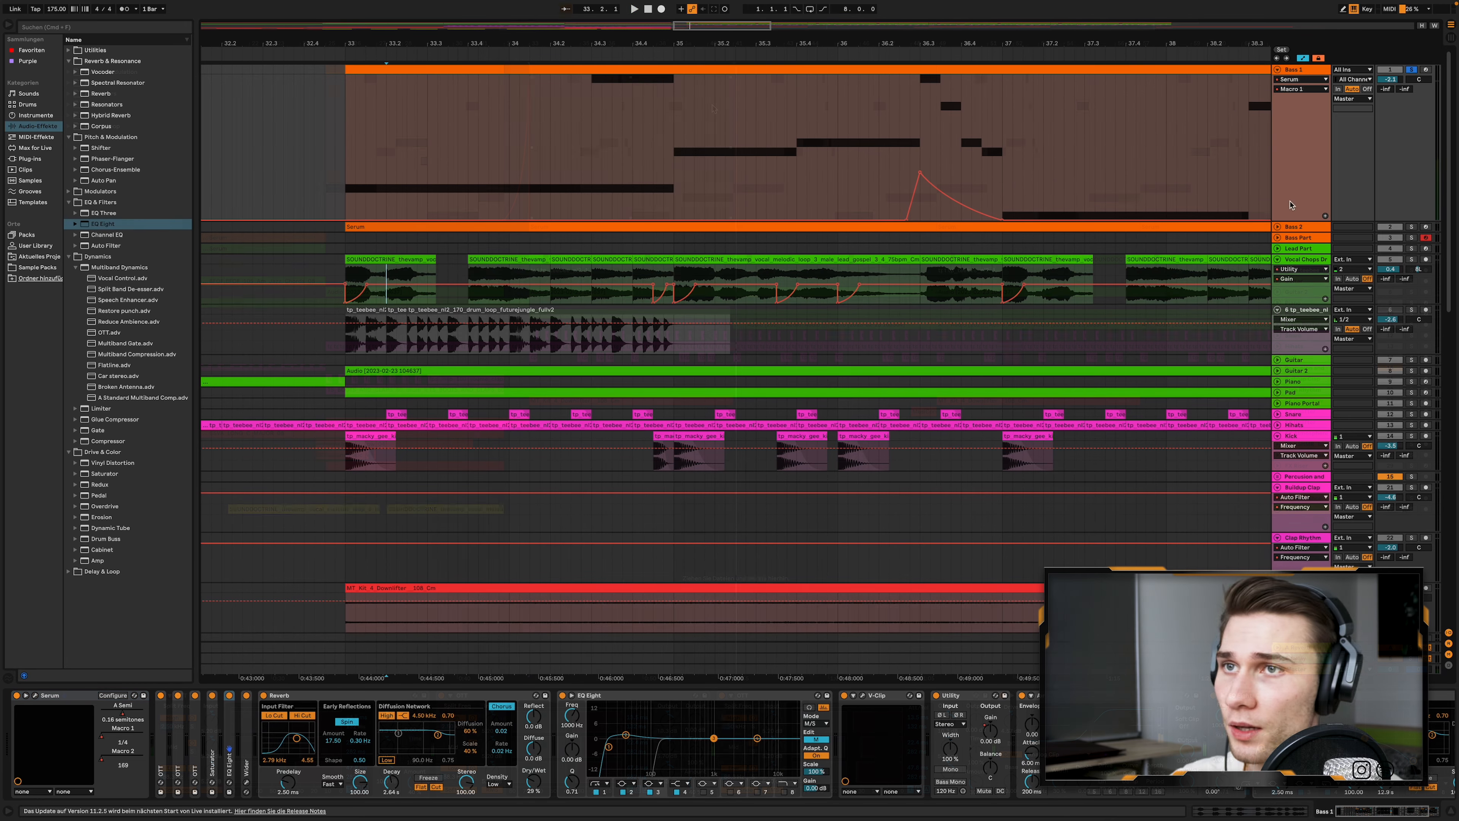
- Unfold the Bass 2 track and open Bass 1's Serum window, moving it clear of the clip's first notes
click(1277, 226)
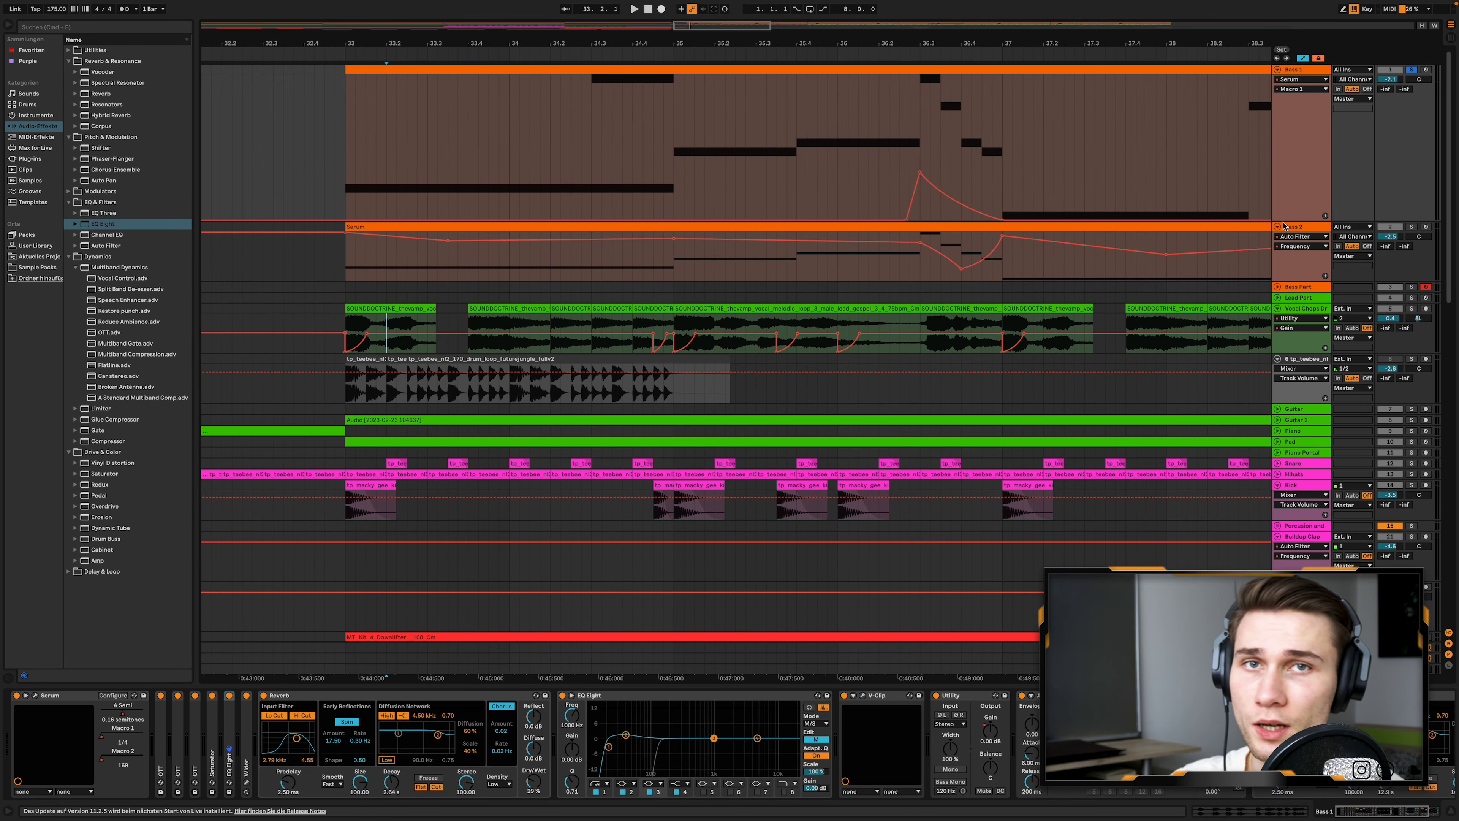
click(1309, 71)
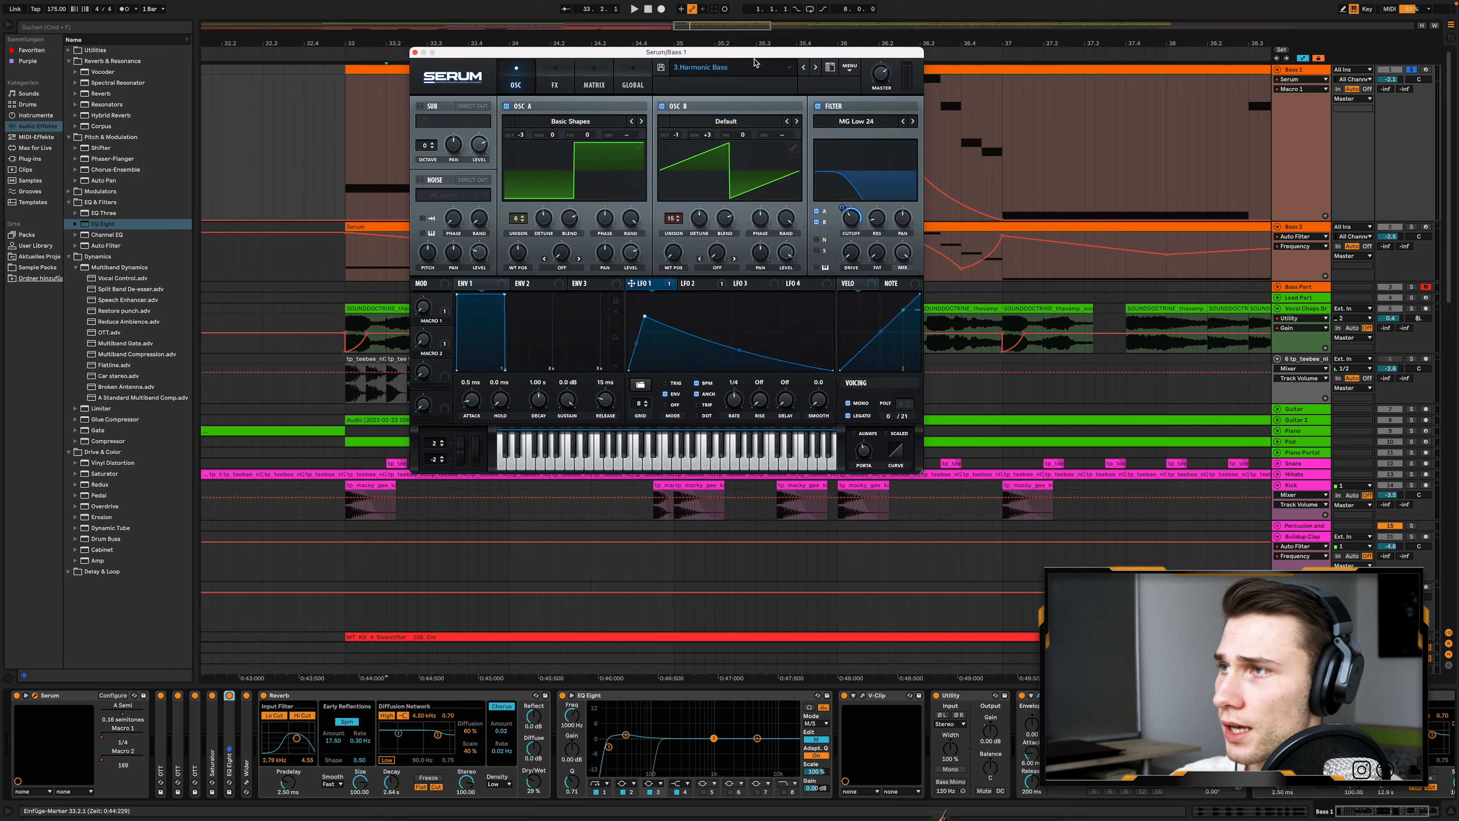
drag(732, 51, 815, 122)
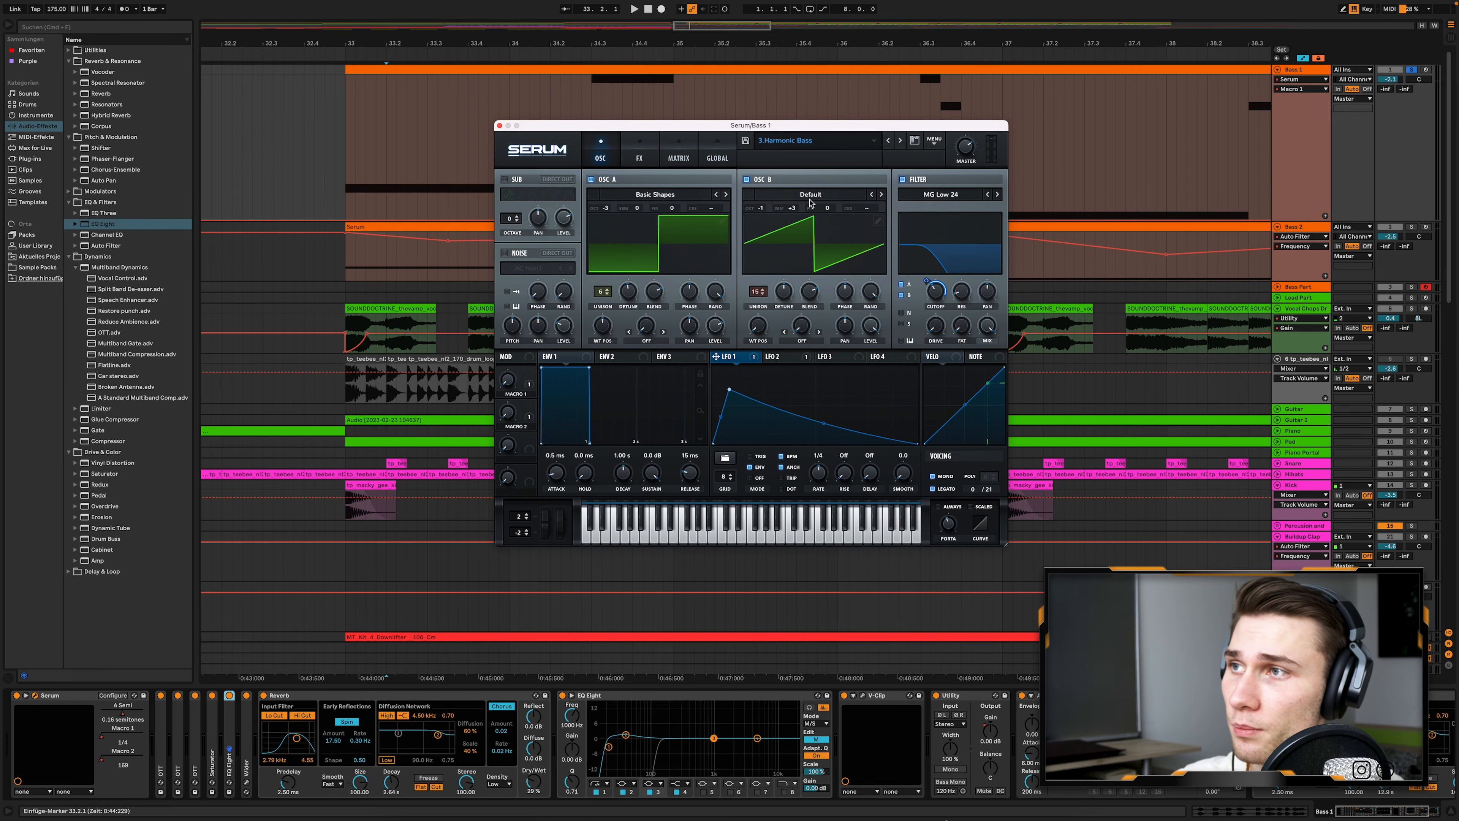
- Show Serum's oscillator A Semi automation in the Bass 1 lane with the plug-in window moved below the notes
click(594, 79)
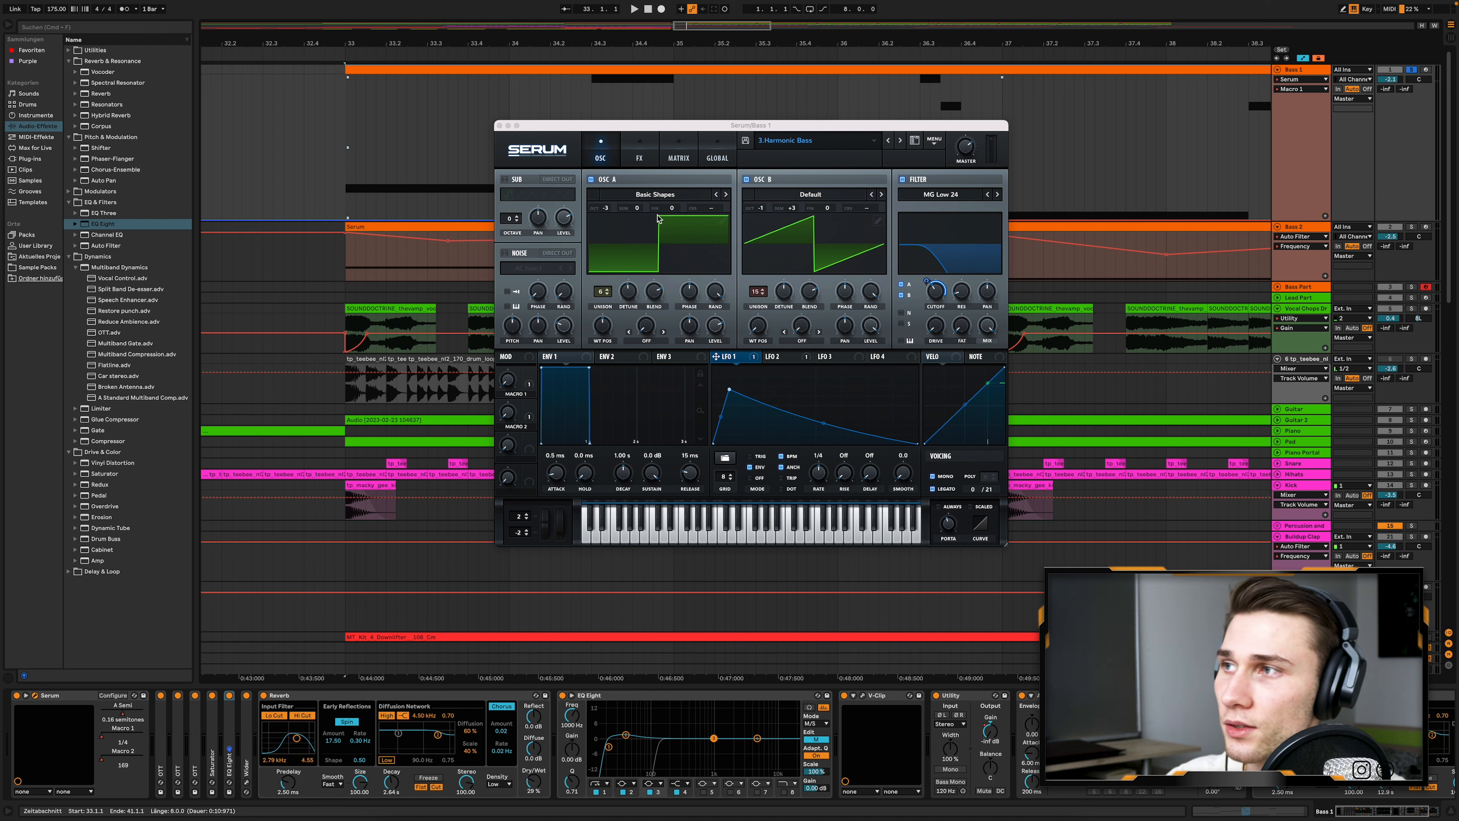
drag(638, 211, 644, 343)
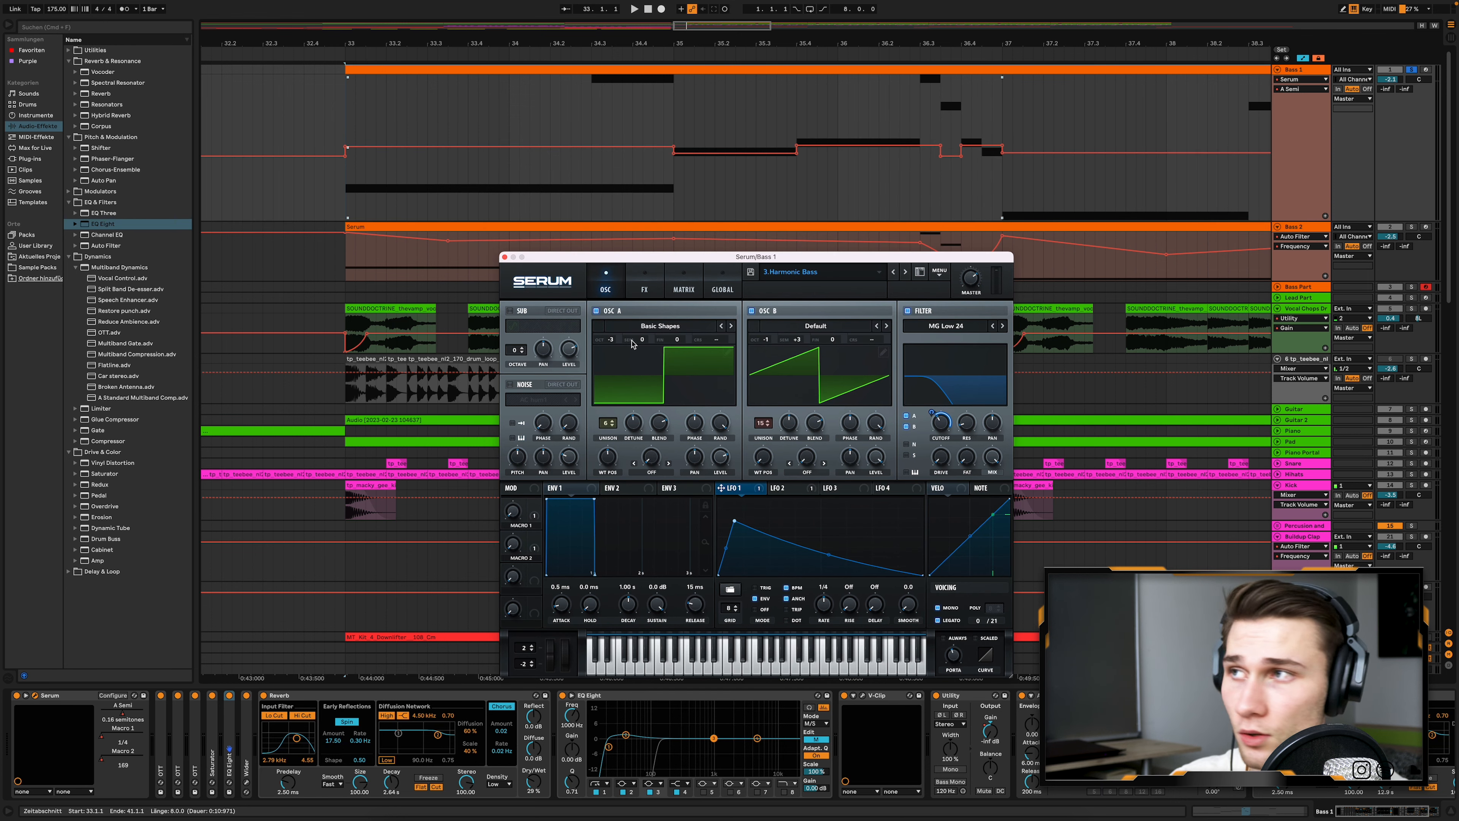
click(664, 186)
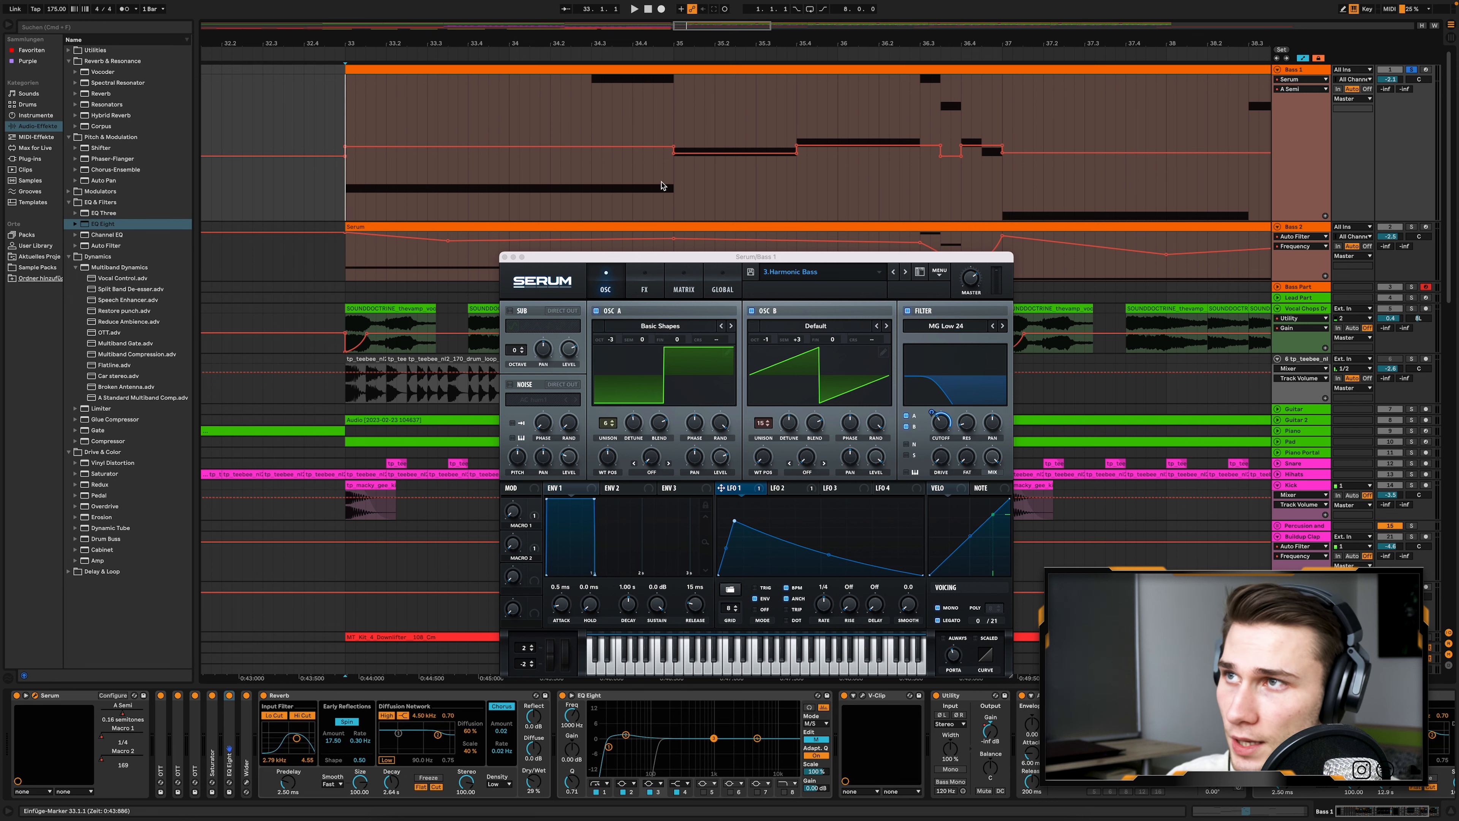
- Reposition the Serum window, view its FX page with Hyper/Dimension, Distortion and Compressor, and close the plug-in
drag(699, 261, 677, 176)
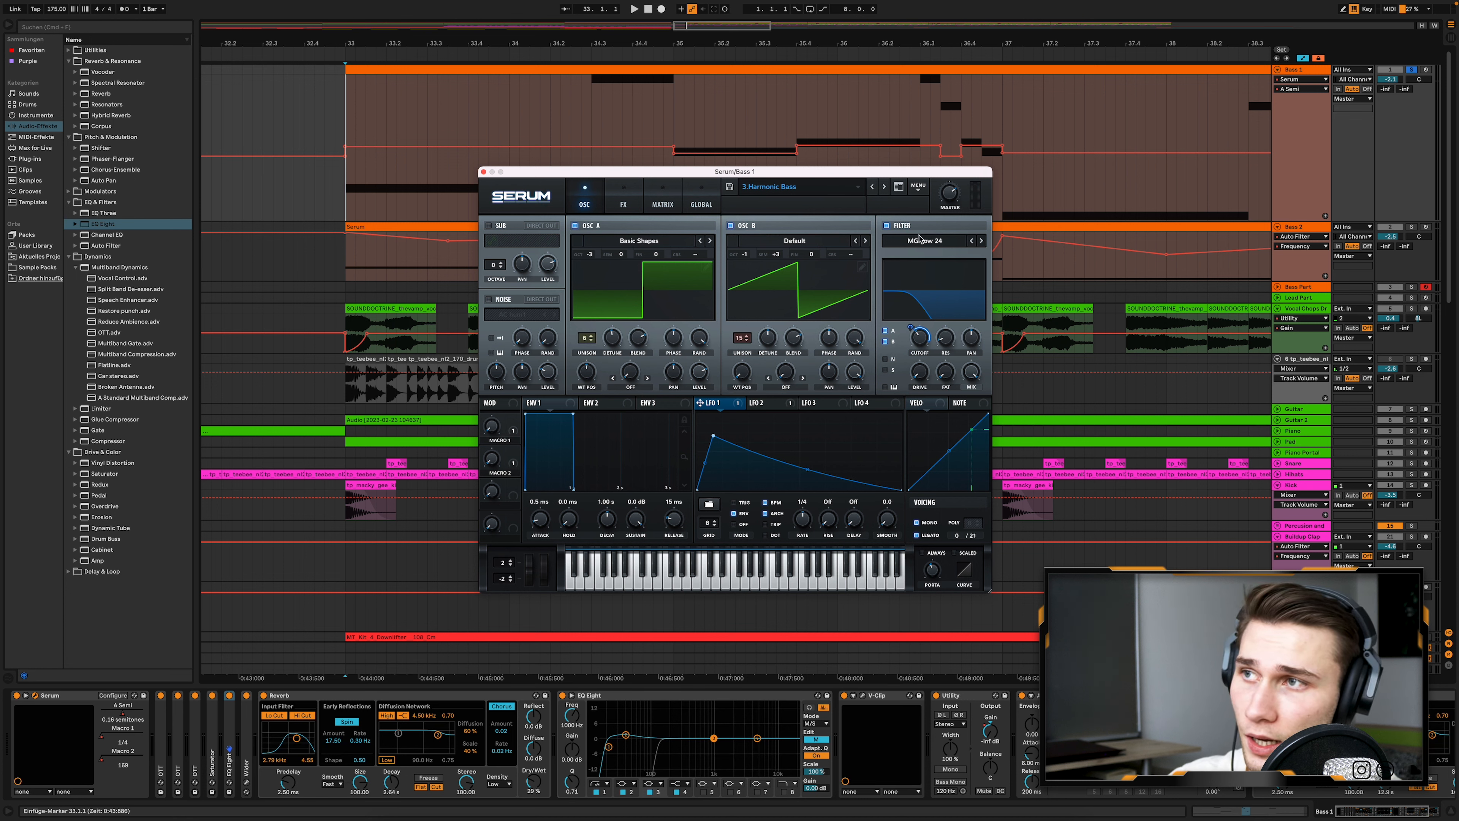
click(633, 196)
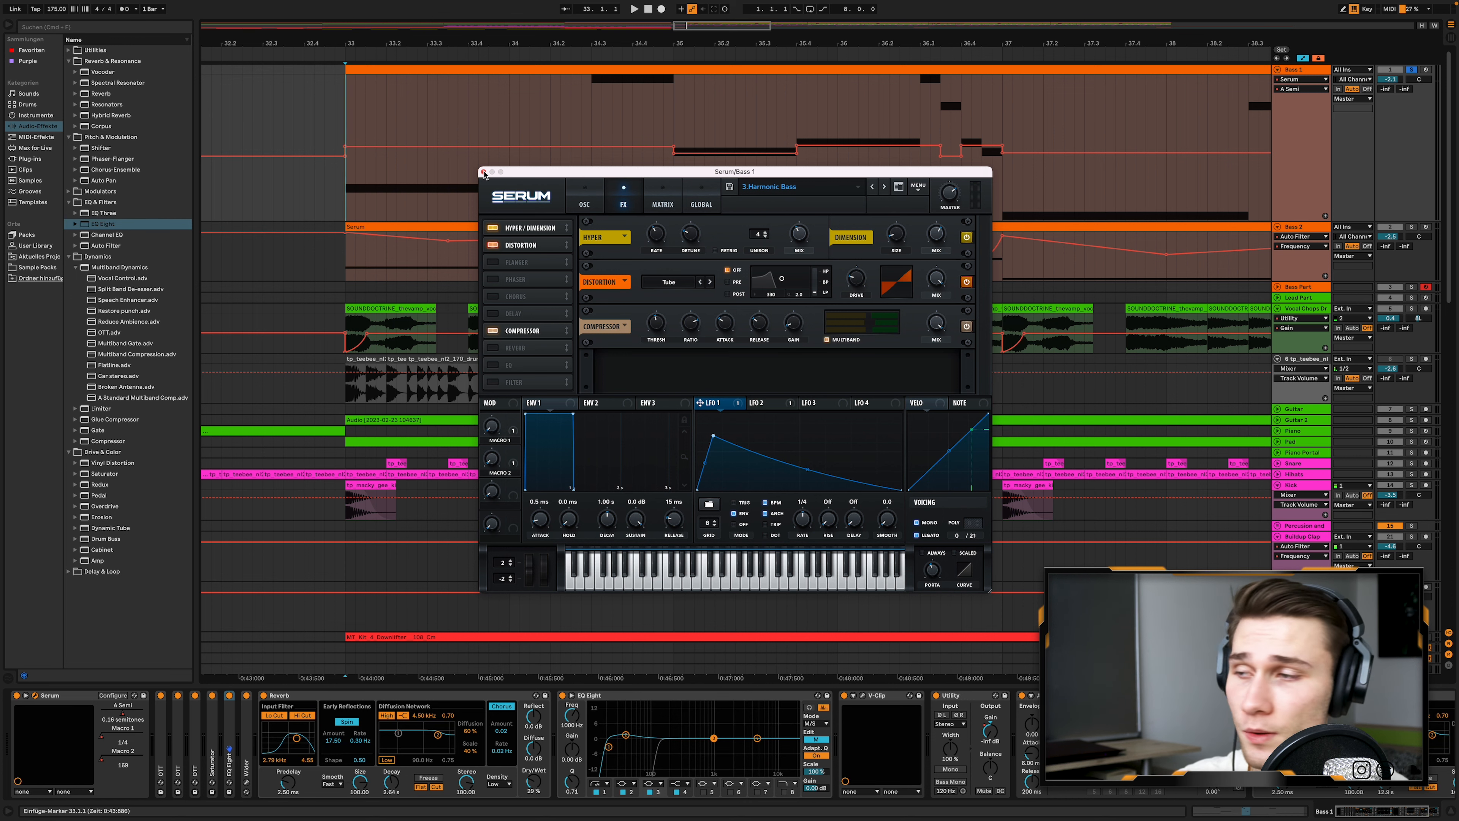
click(483, 171)
- Expand the three OTT devices, the Saturator and the first EQ Eight in the Bass 1 chain to examine their settings
double_click(162, 726)
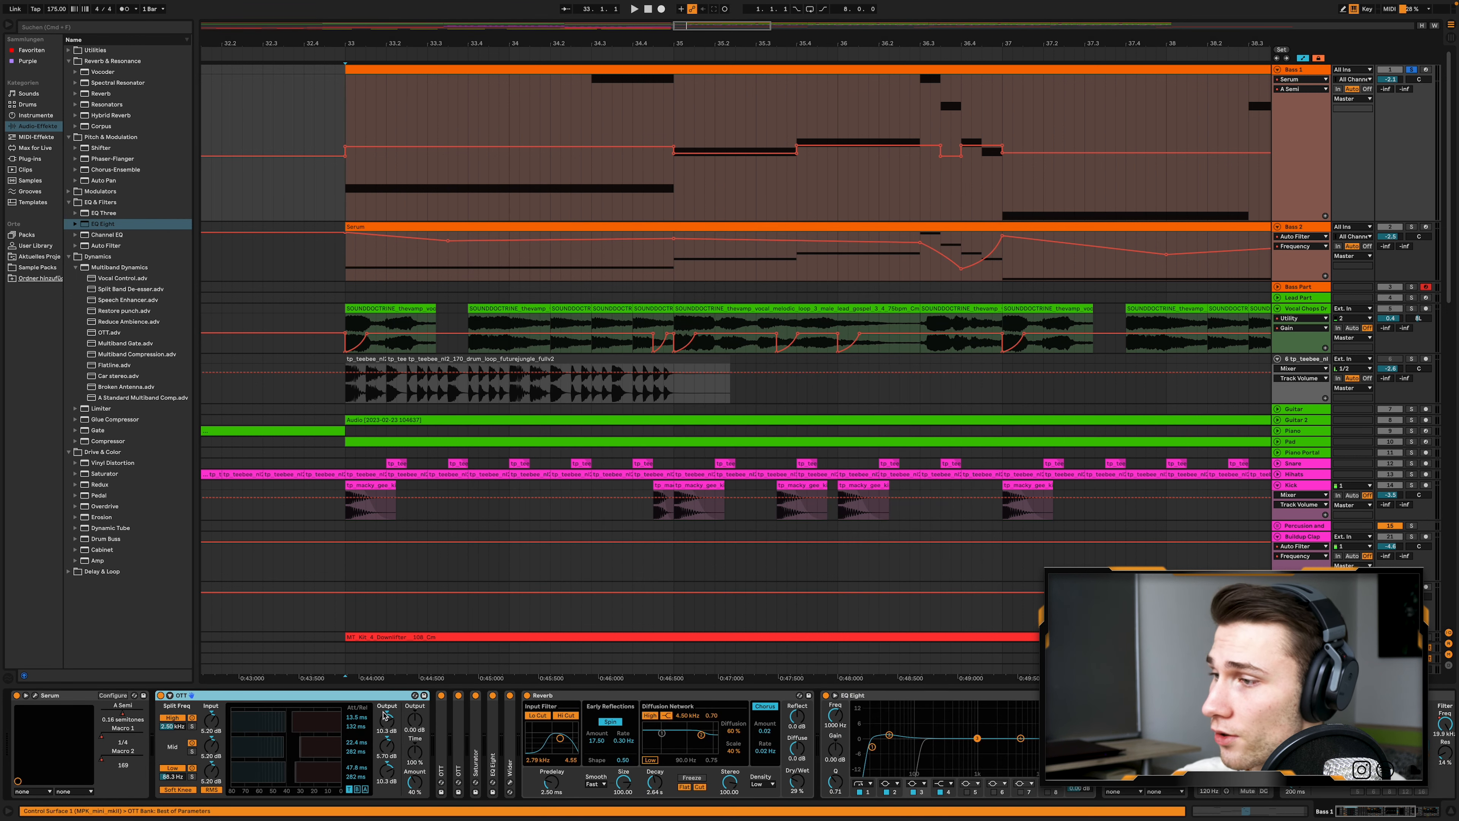
double_click(441, 726)
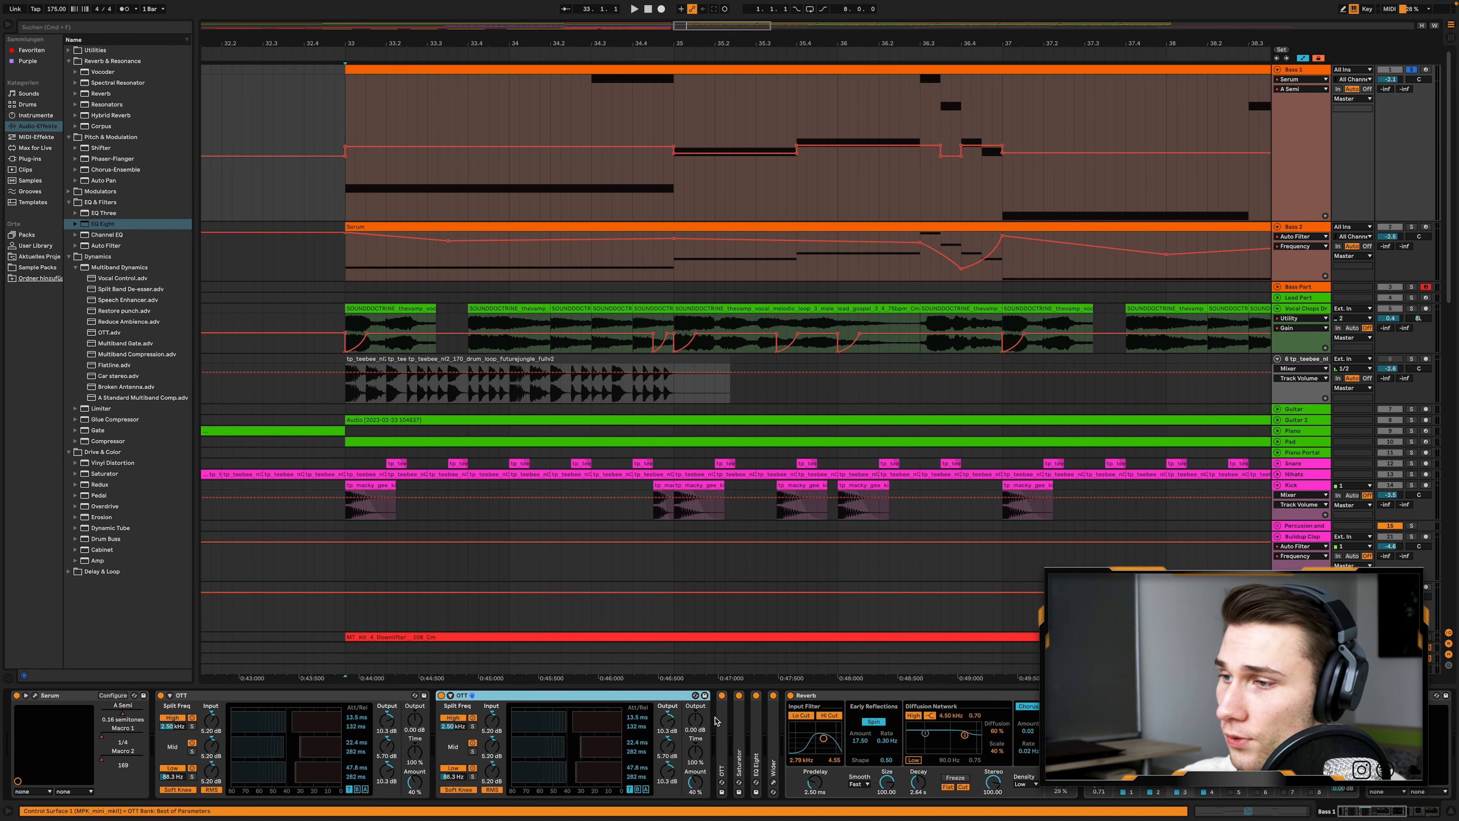
double_click(698, 720)
double_click(769, 725)
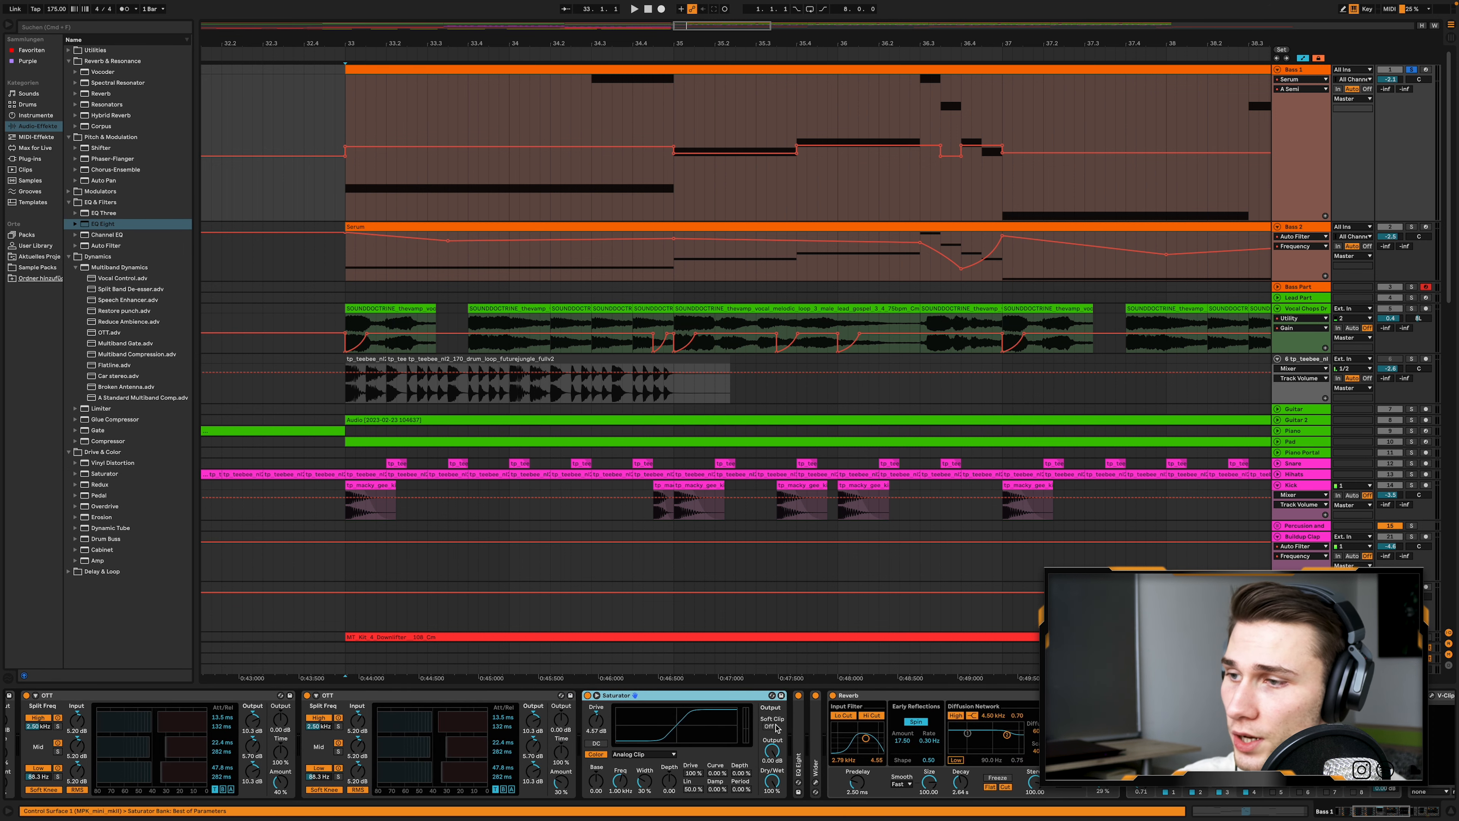
double_click(797, 725)
scroll(797, 725, right, 3)
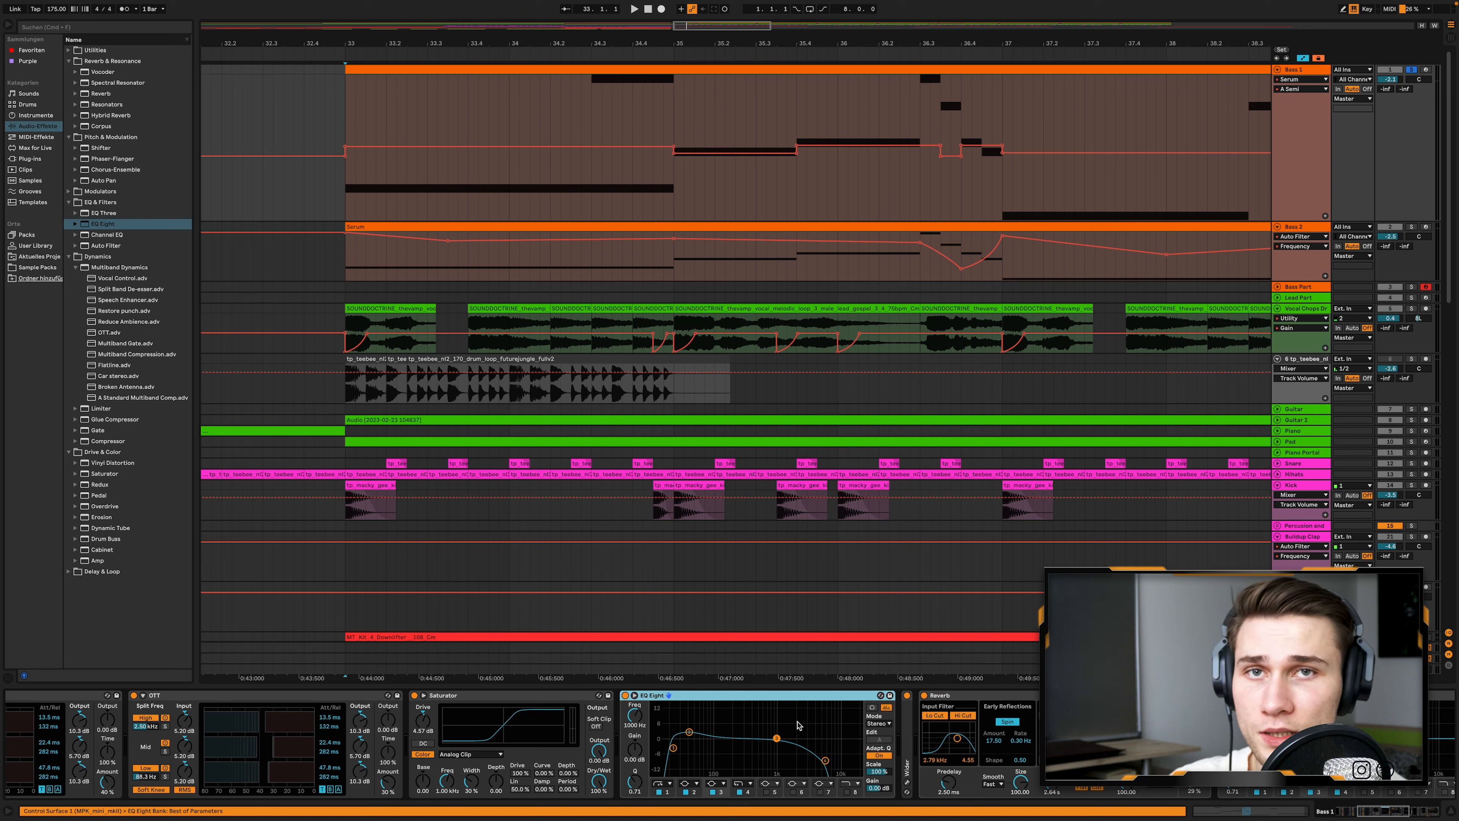
scroll(632, 730, right, 4)
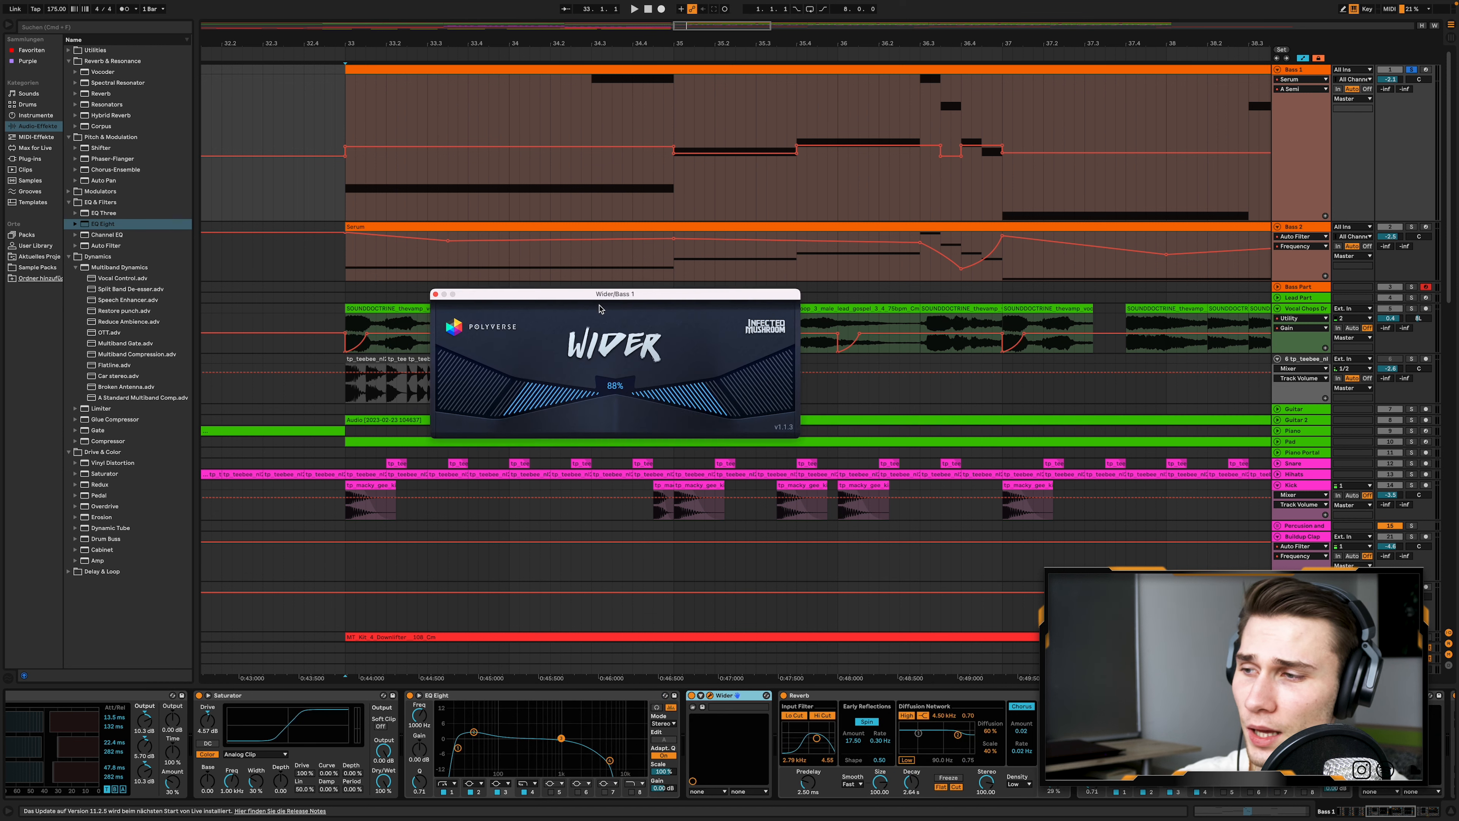
- Examine and close the Wider plug-in on Bass 1, then collapse the Reverb and EQ Eight that follow it
drag(609, 294, 778, 271)
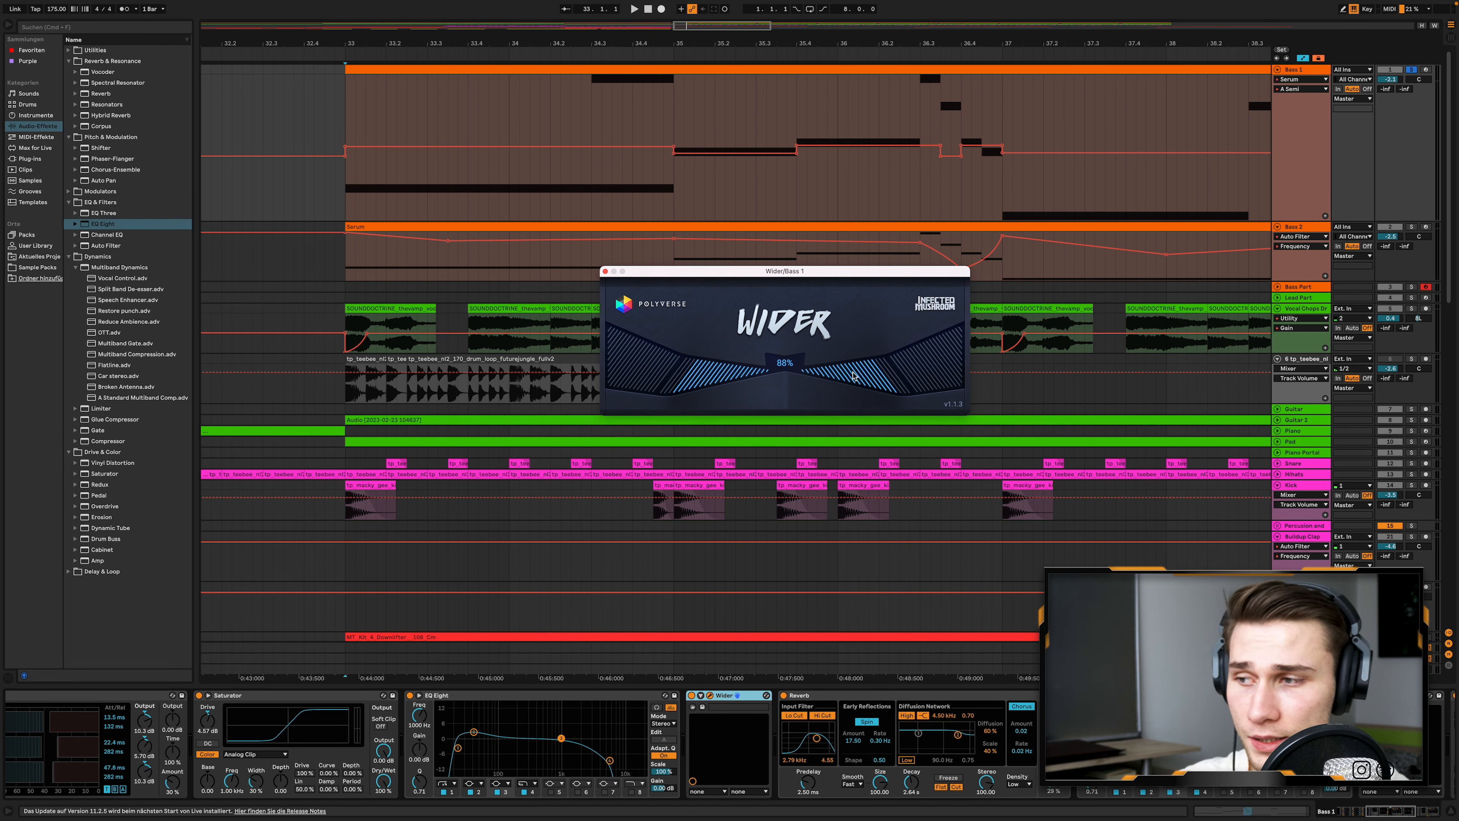
click(604, 272)
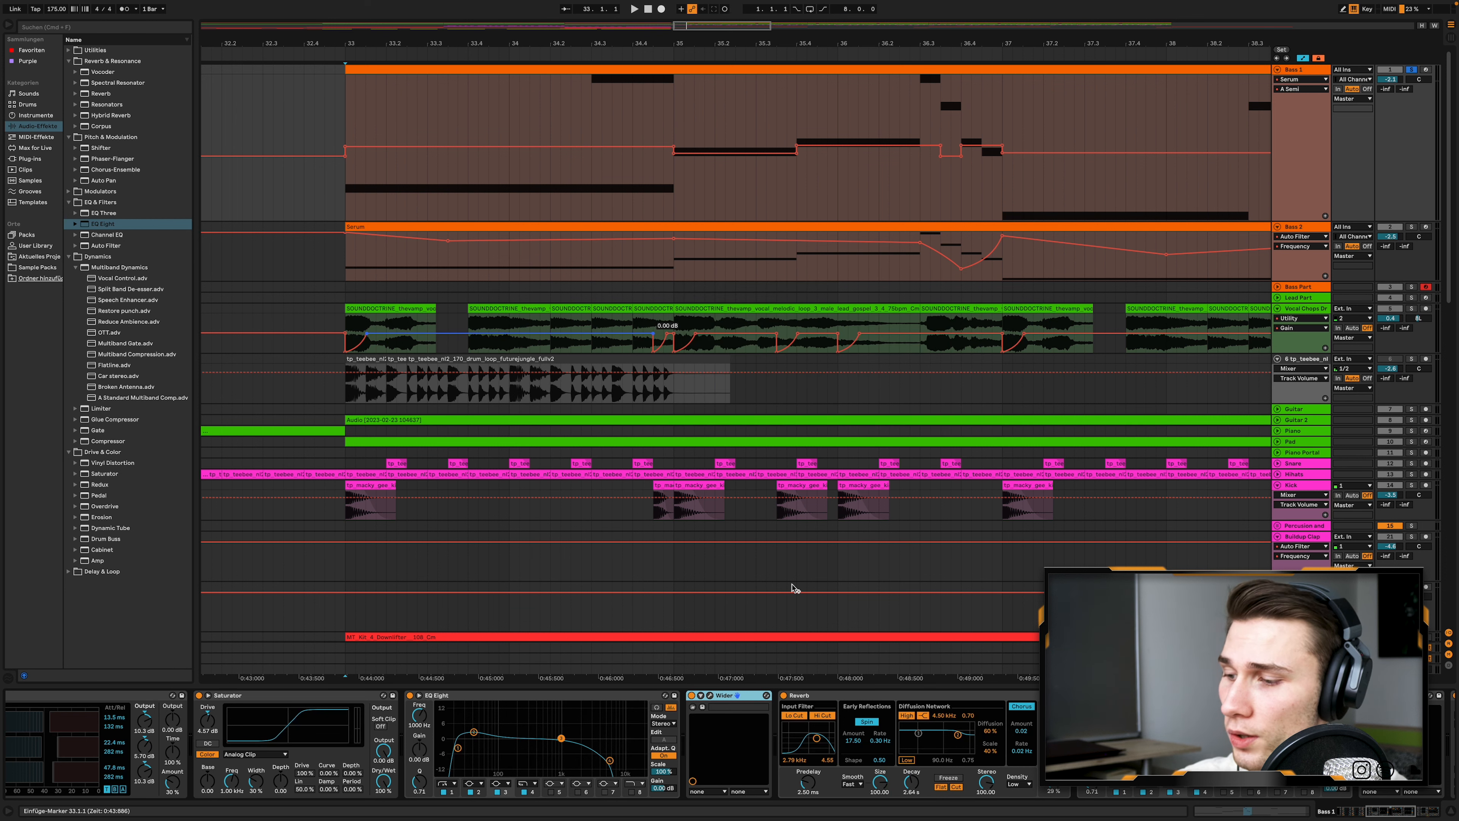
scroll(670, 702, right, 3)
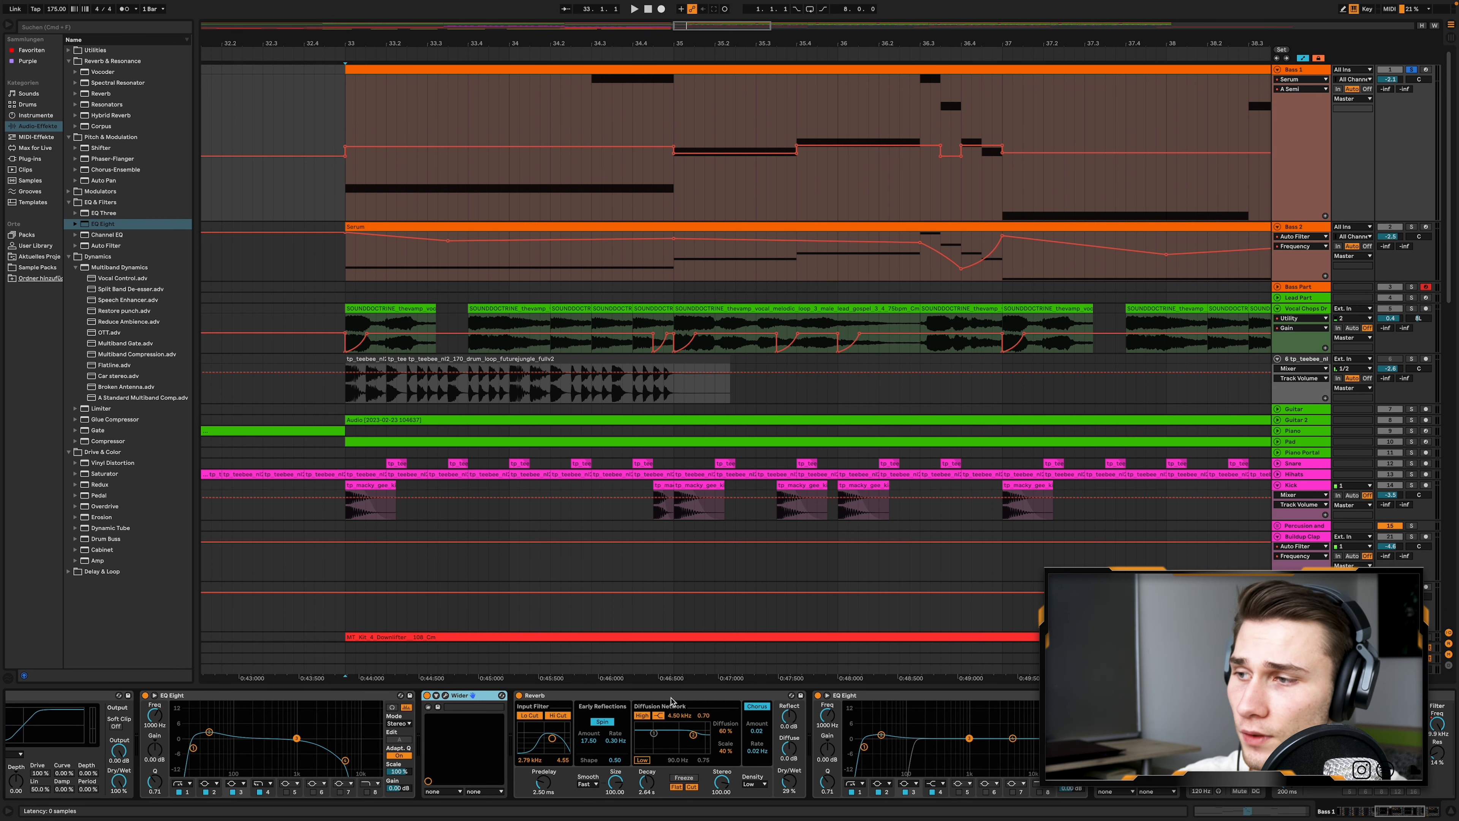
double_click(671, 696)
click(689, 696)
double_click(689, 697)
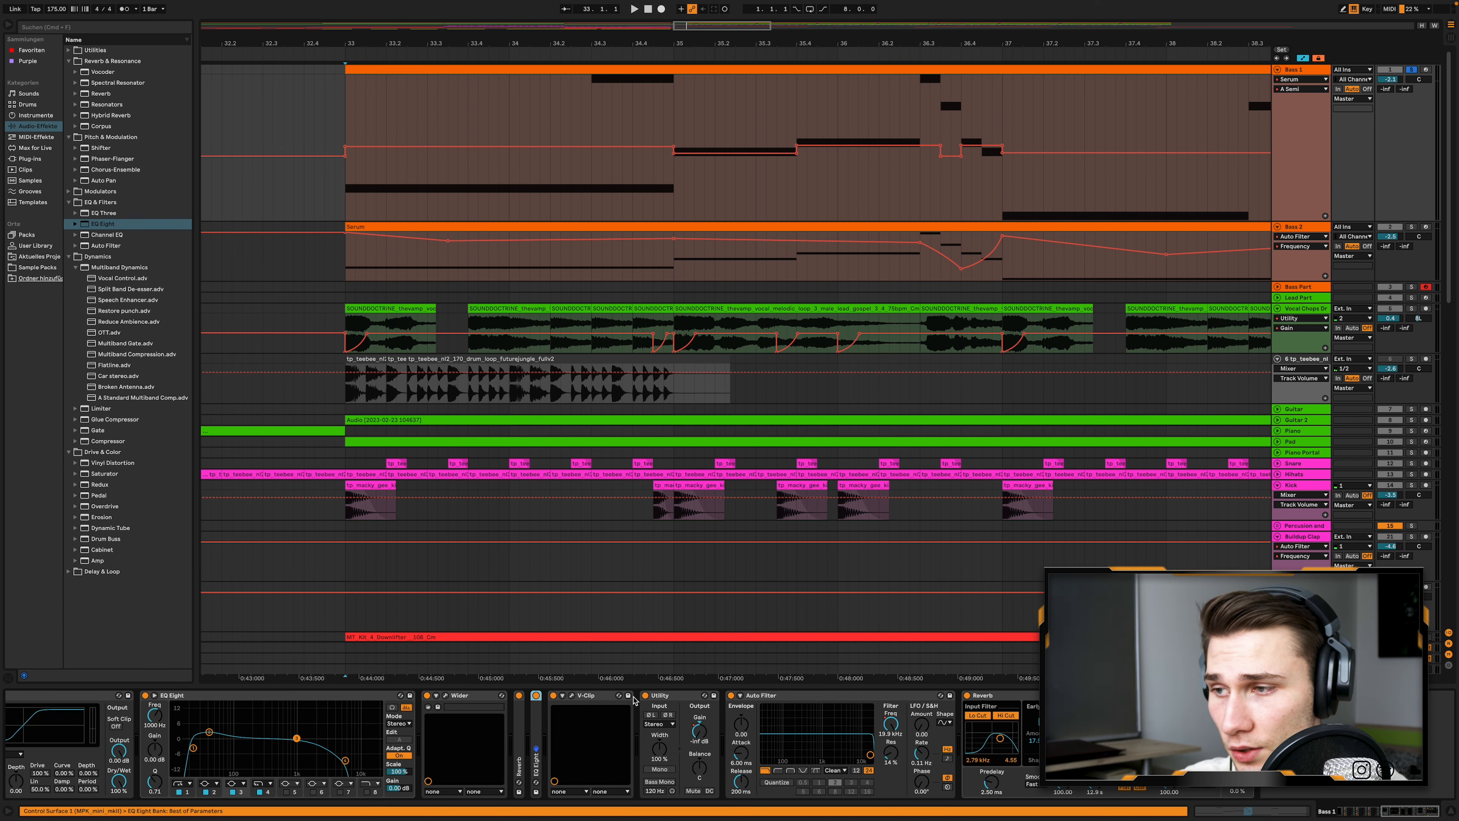
- Open the V-Clip plug-in on Bass 1, move its window aside to examine the clipping settings, and close it
click(576, 696)
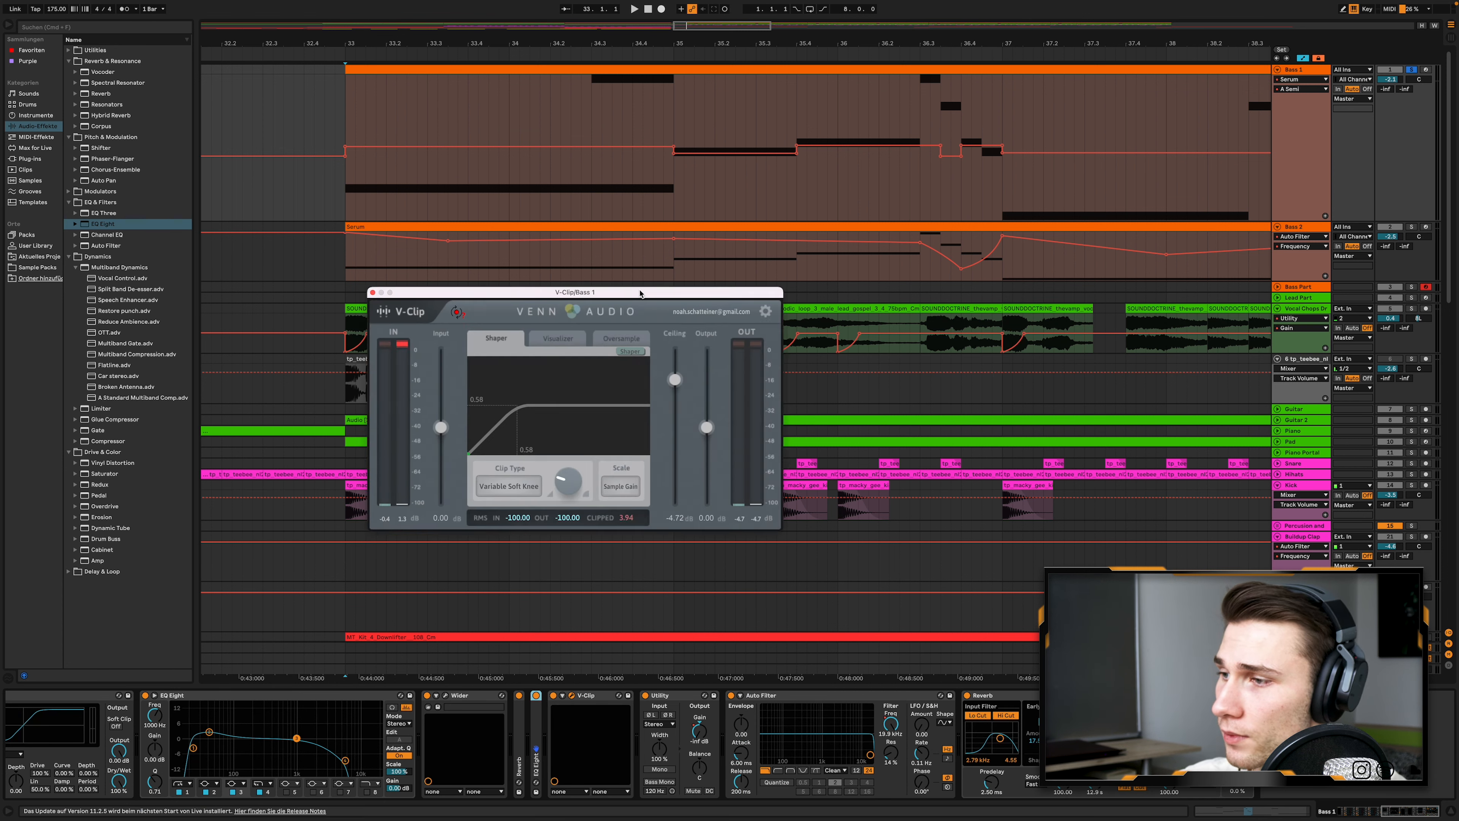
drag(517, 291, 771, 276)
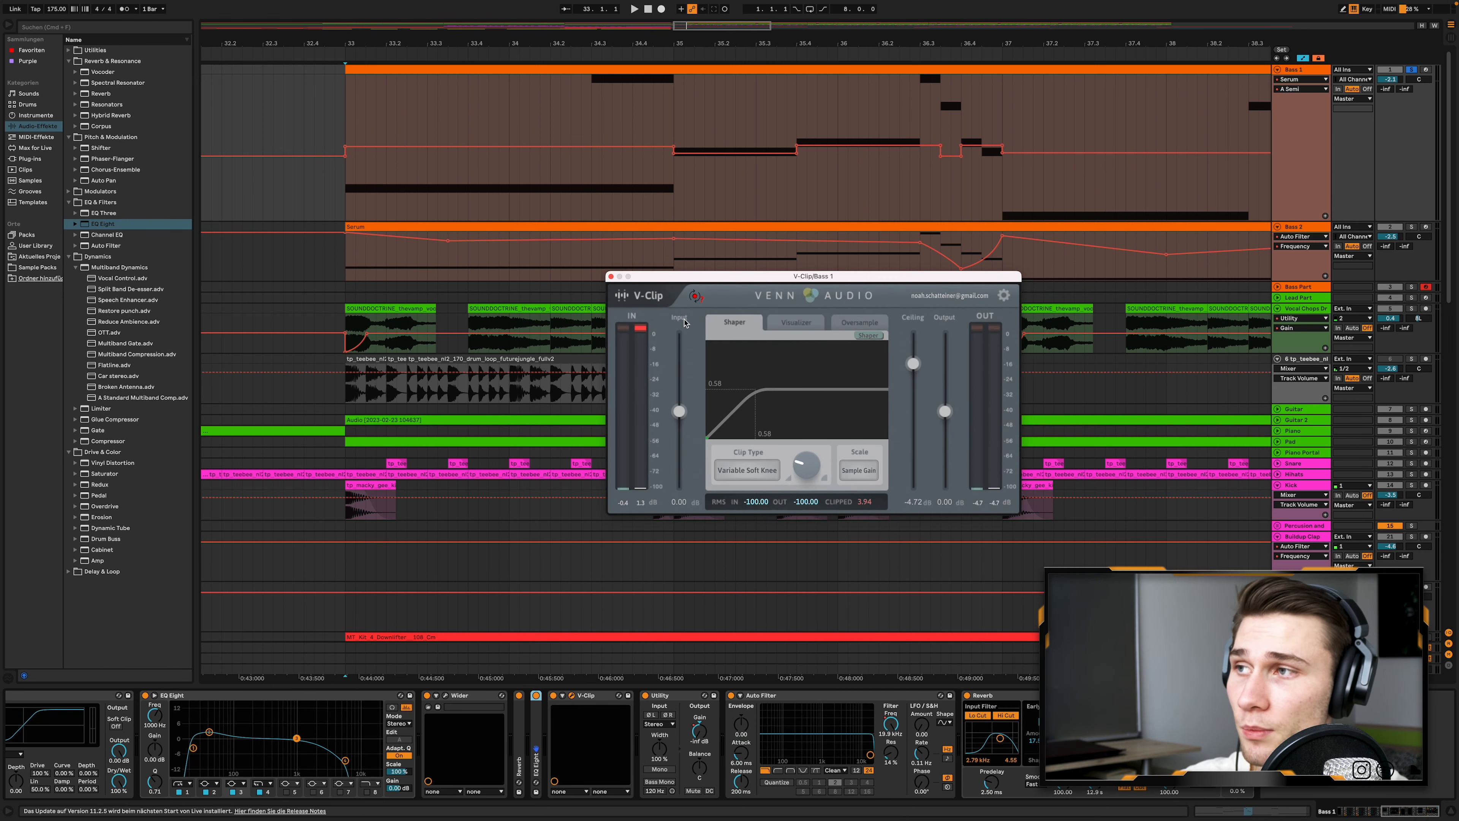
click(611, 277)
- Show the Utility Gain automation in the Bass 1 lane, followed by the Auto Filter Frequency automation
drag(348, 121, 659, 122)
click(622, 124)
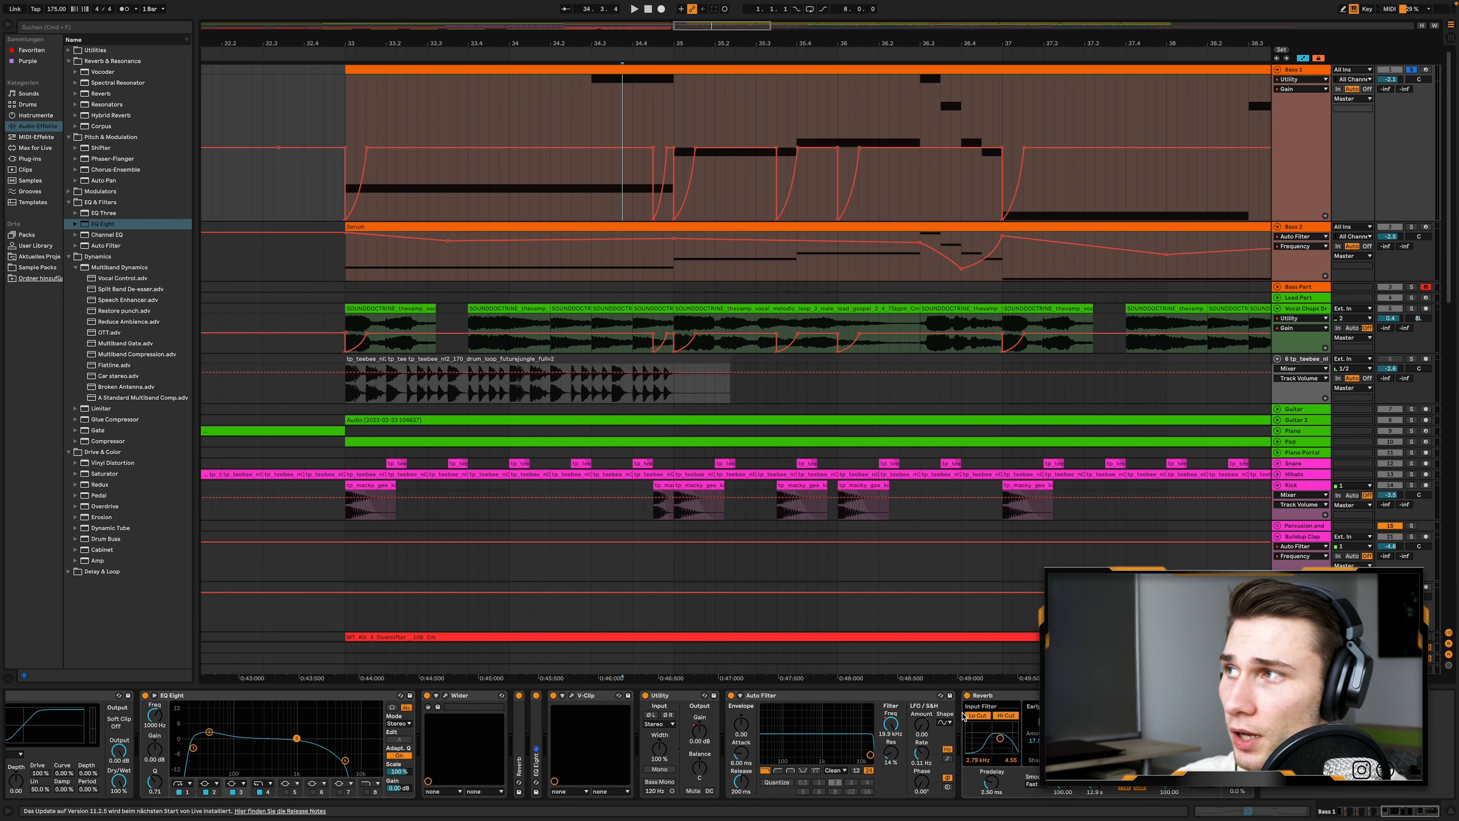
click(889, 724)
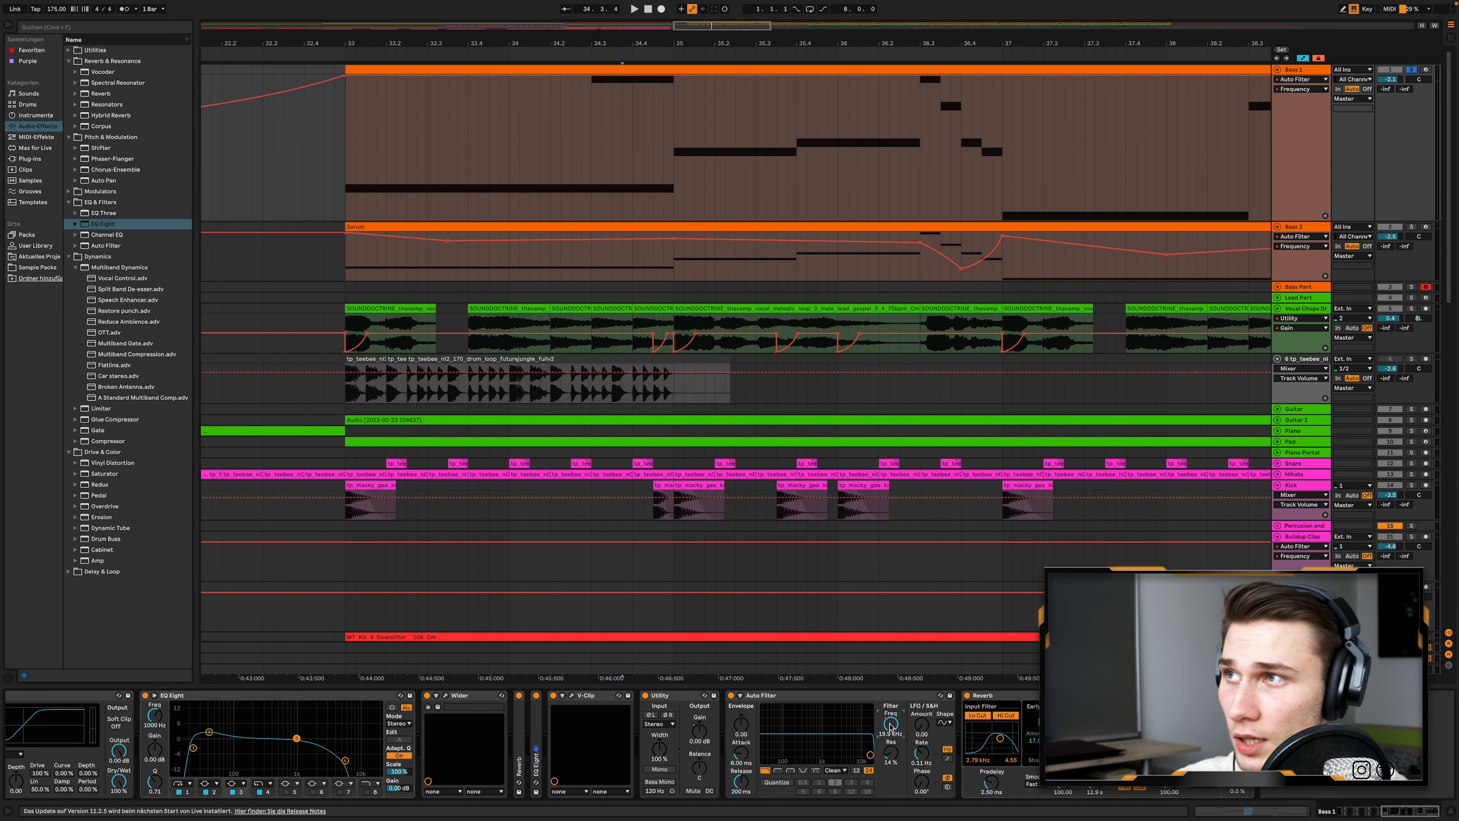
- Show the Reverb Dry/Wet automation in the Bass 1 lane
click(998, 696)
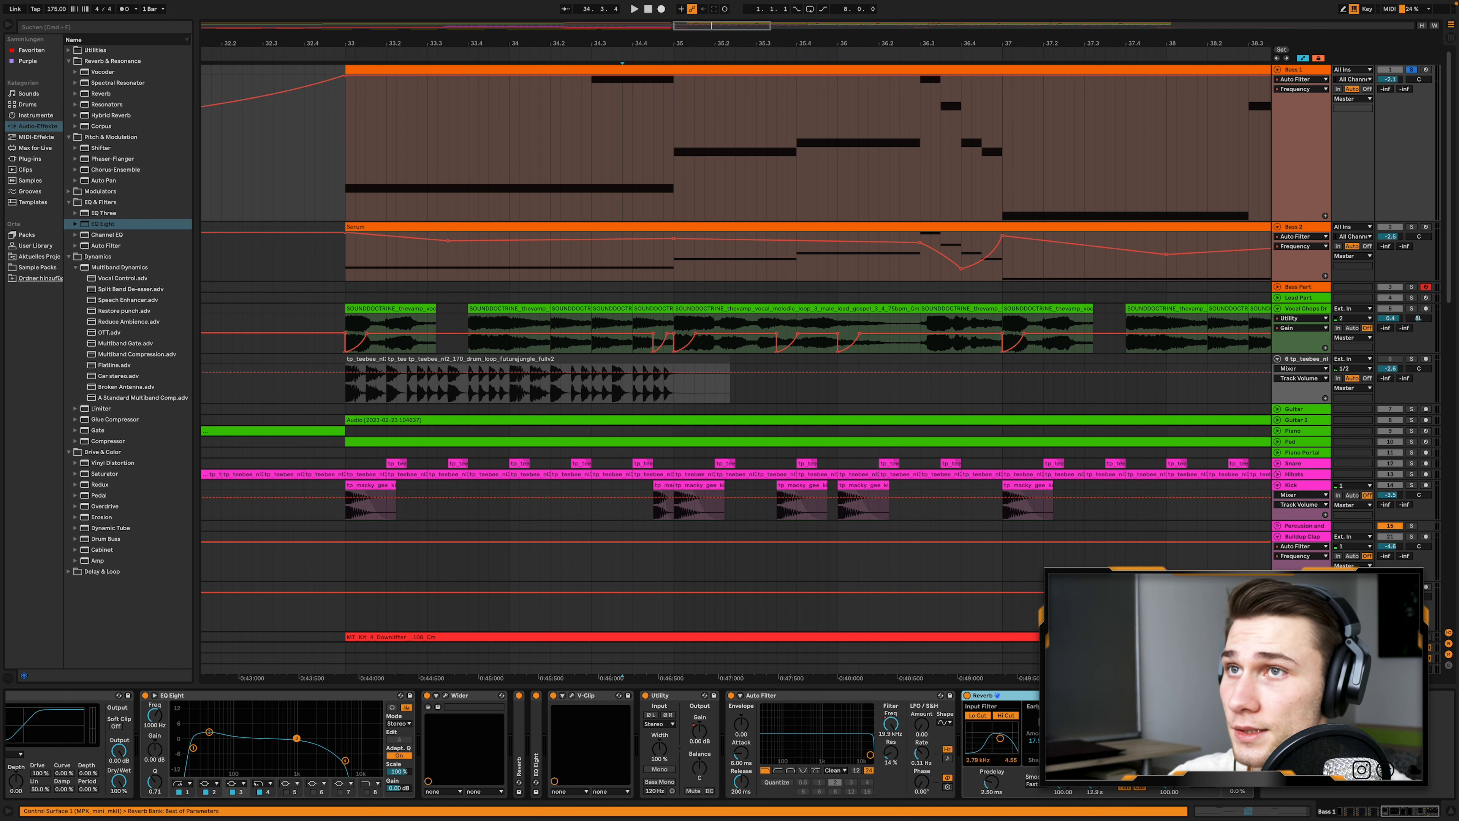
click(1237, 791)
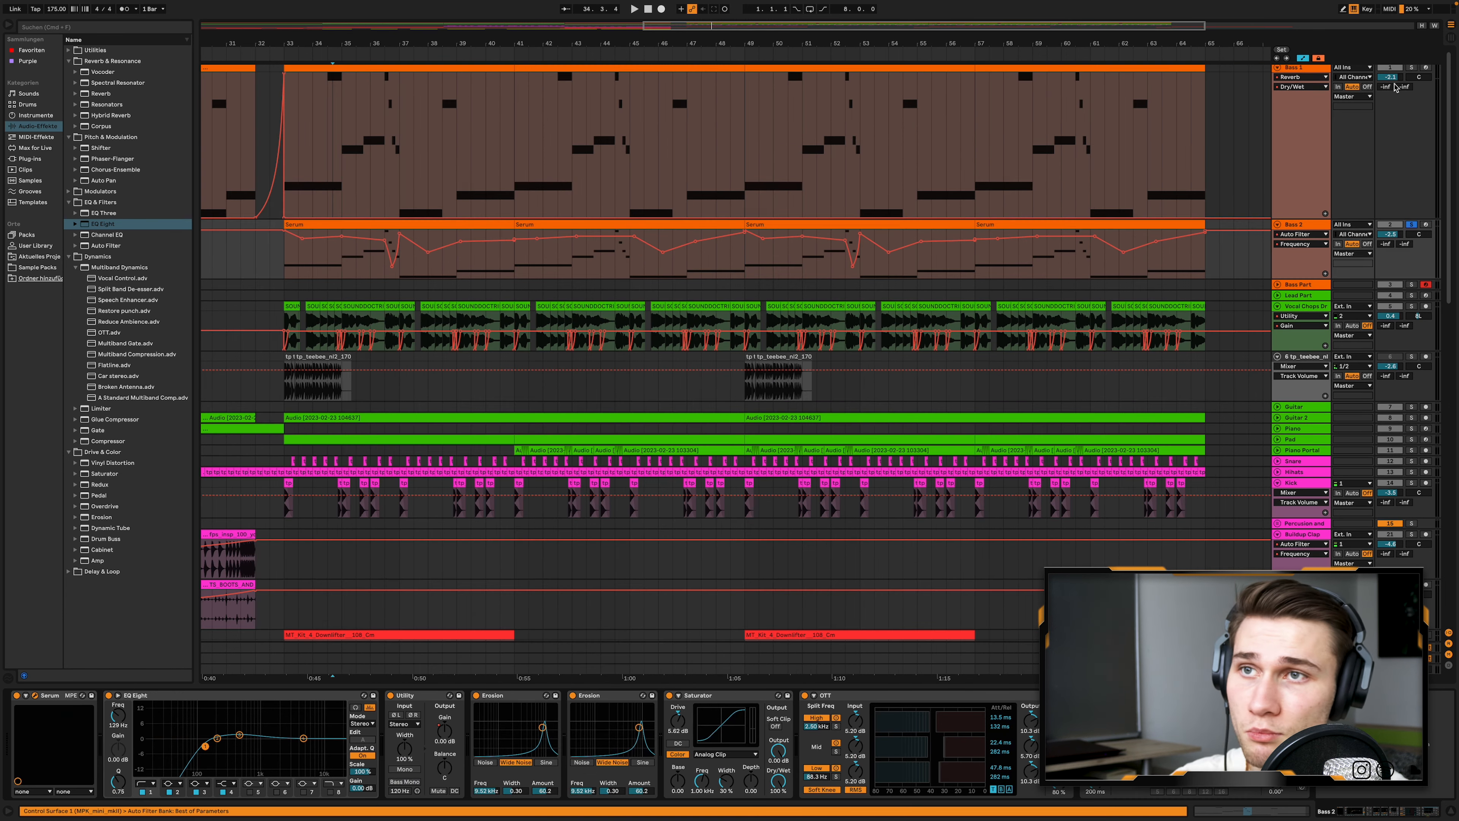
- Examine the oscillator and effects pages of the Serum plug-in on Bass 2, moving its window aside, and close it
scroll(904, 280, up, 2)
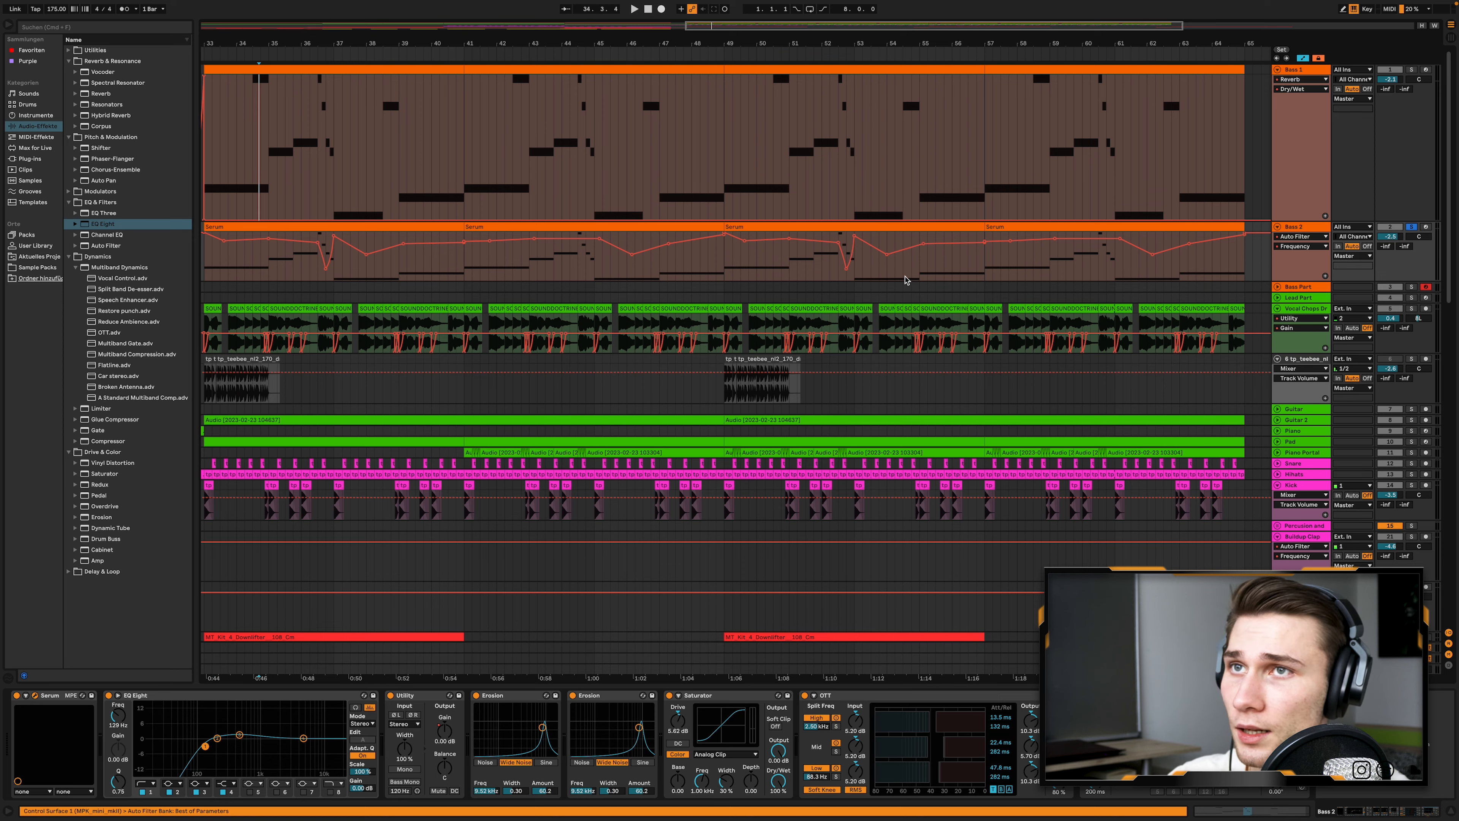
scroll(904, 280, left, 2)
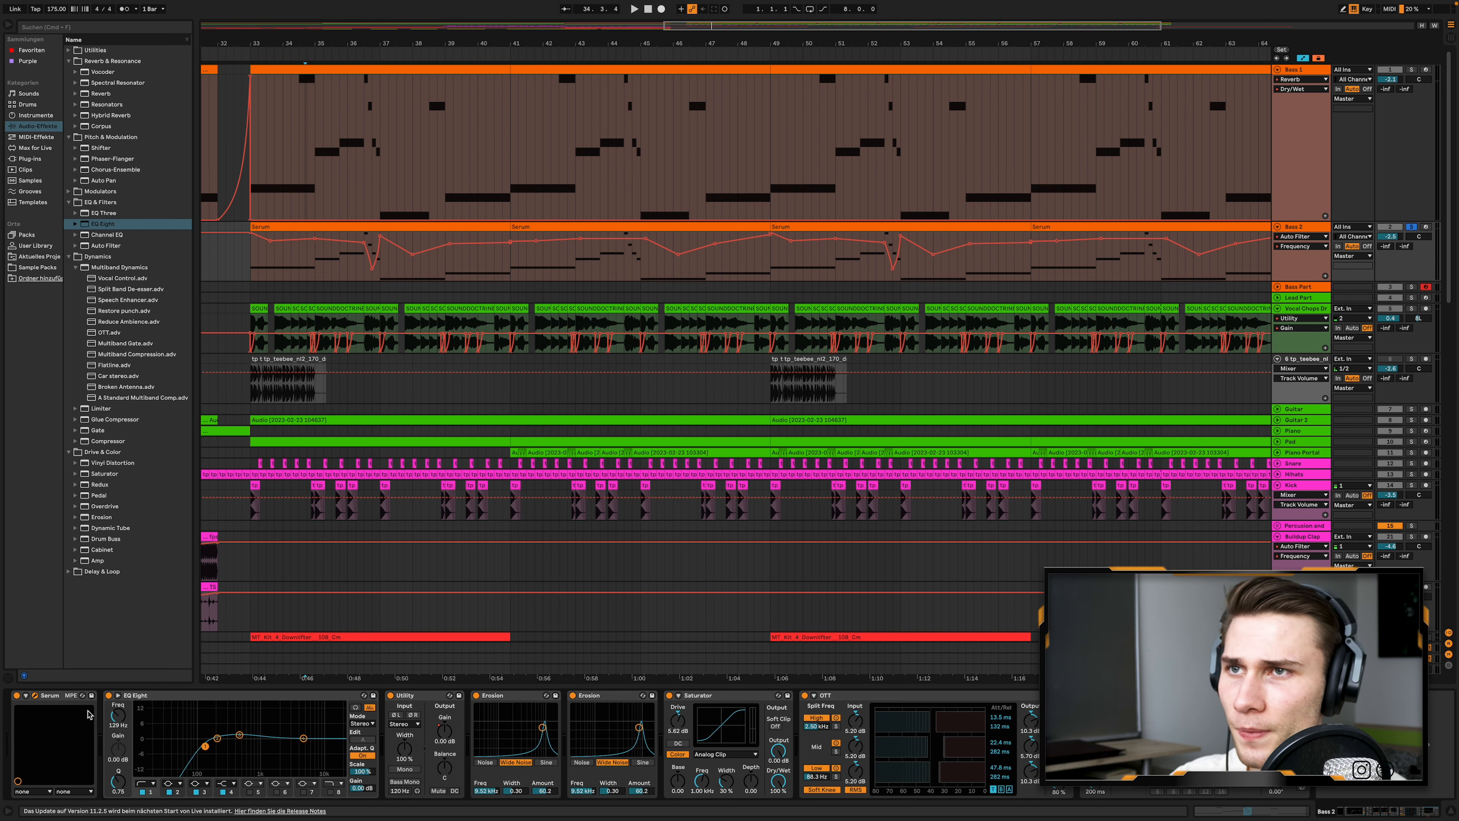
drag(487, 30, 660, 64)
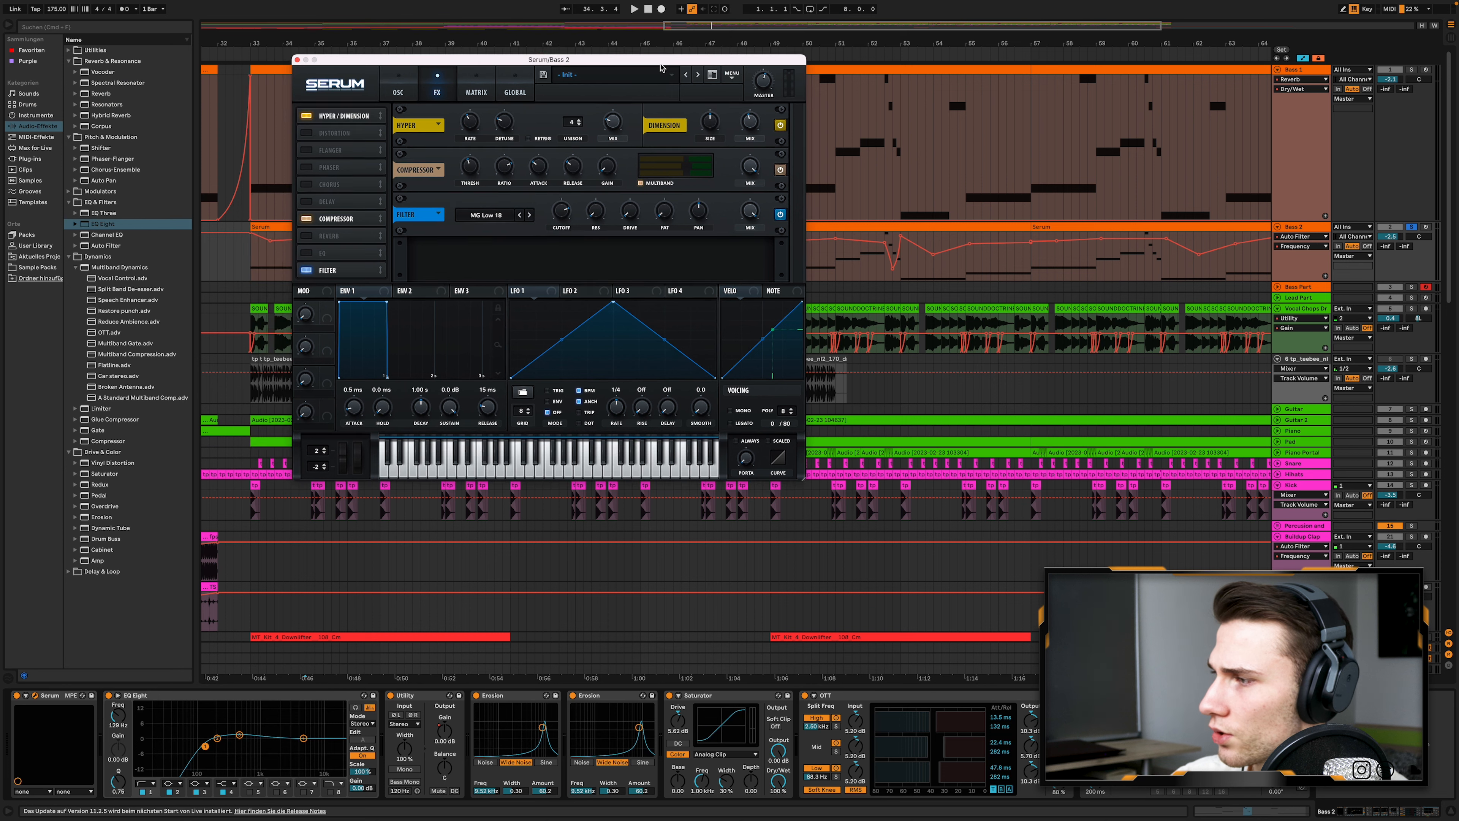
click(397, 88)
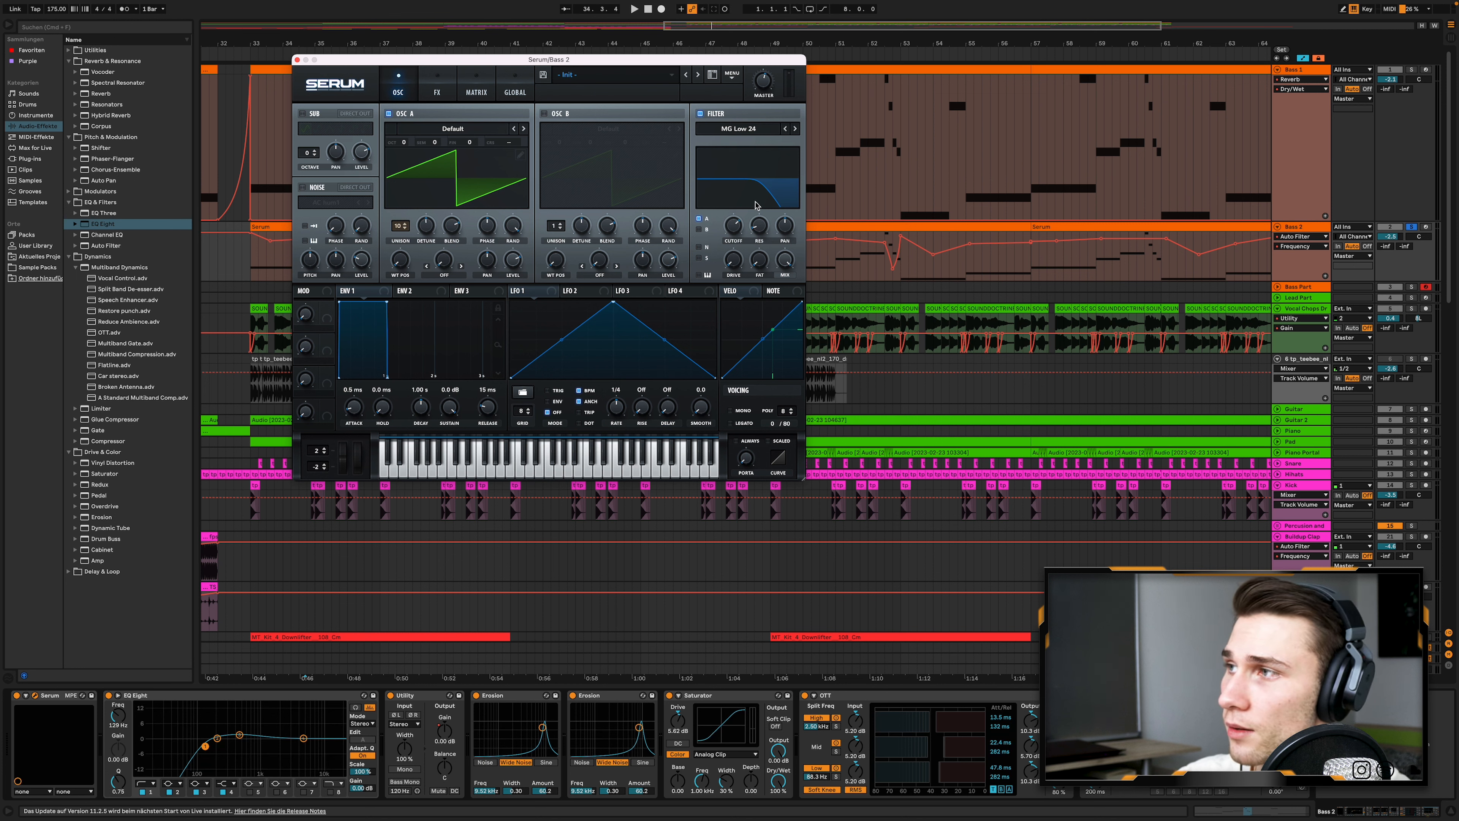
click(437, 91)
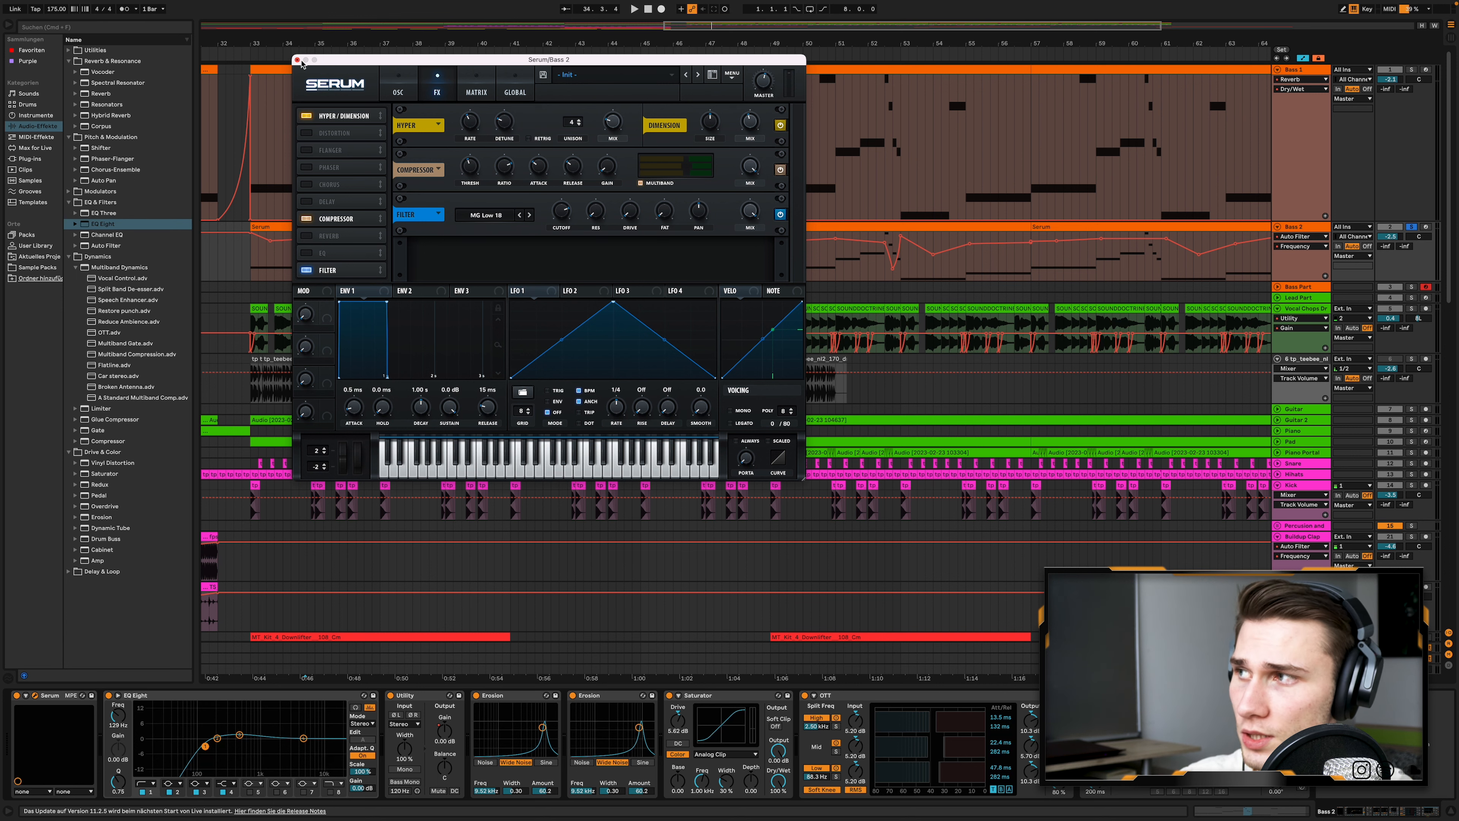
click(297, 59)
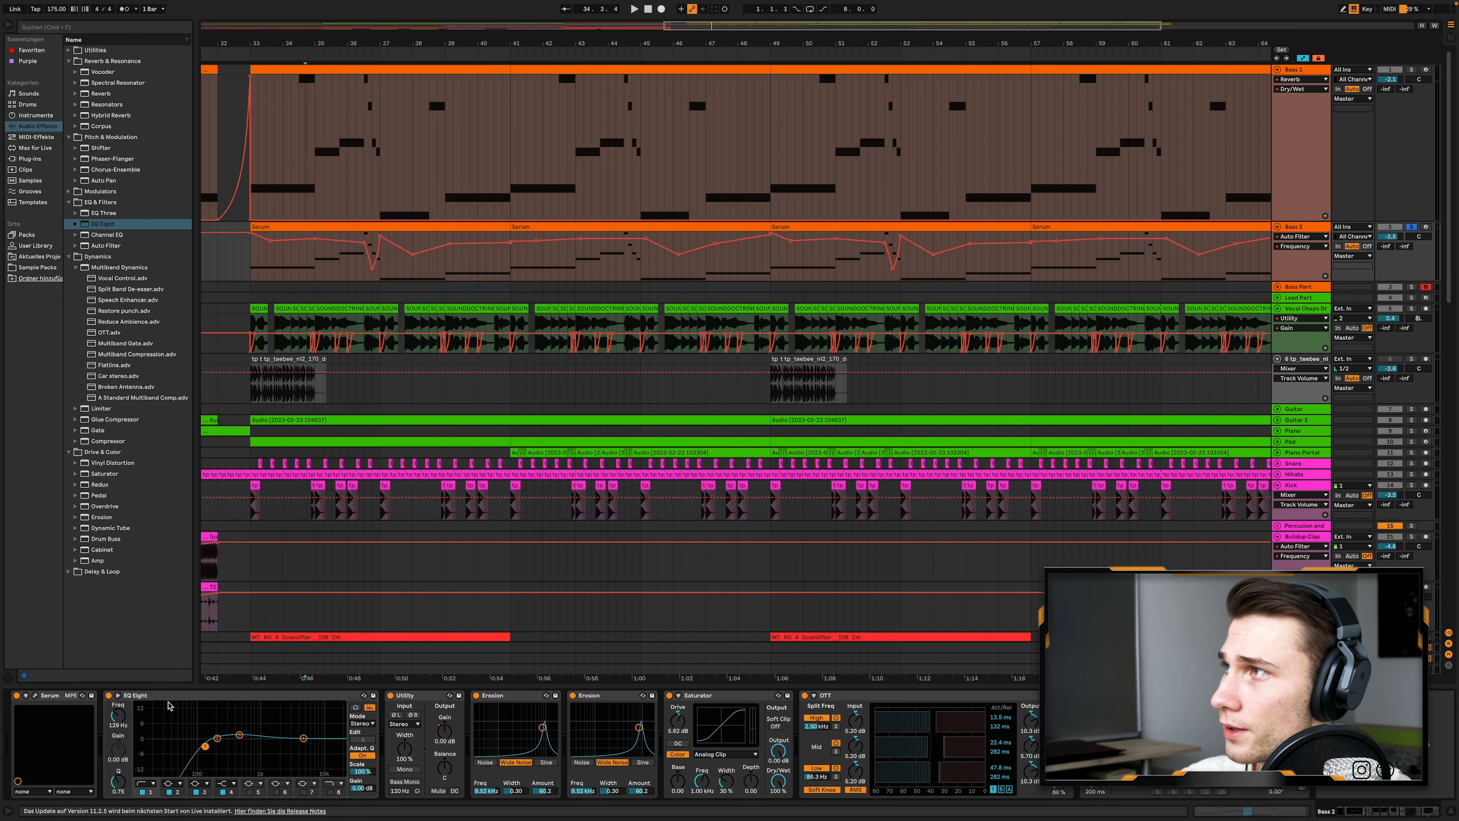
- Examine the EQ Eight on Bass 2 and compare it with the device chain of Bass 1
click(169, 696)
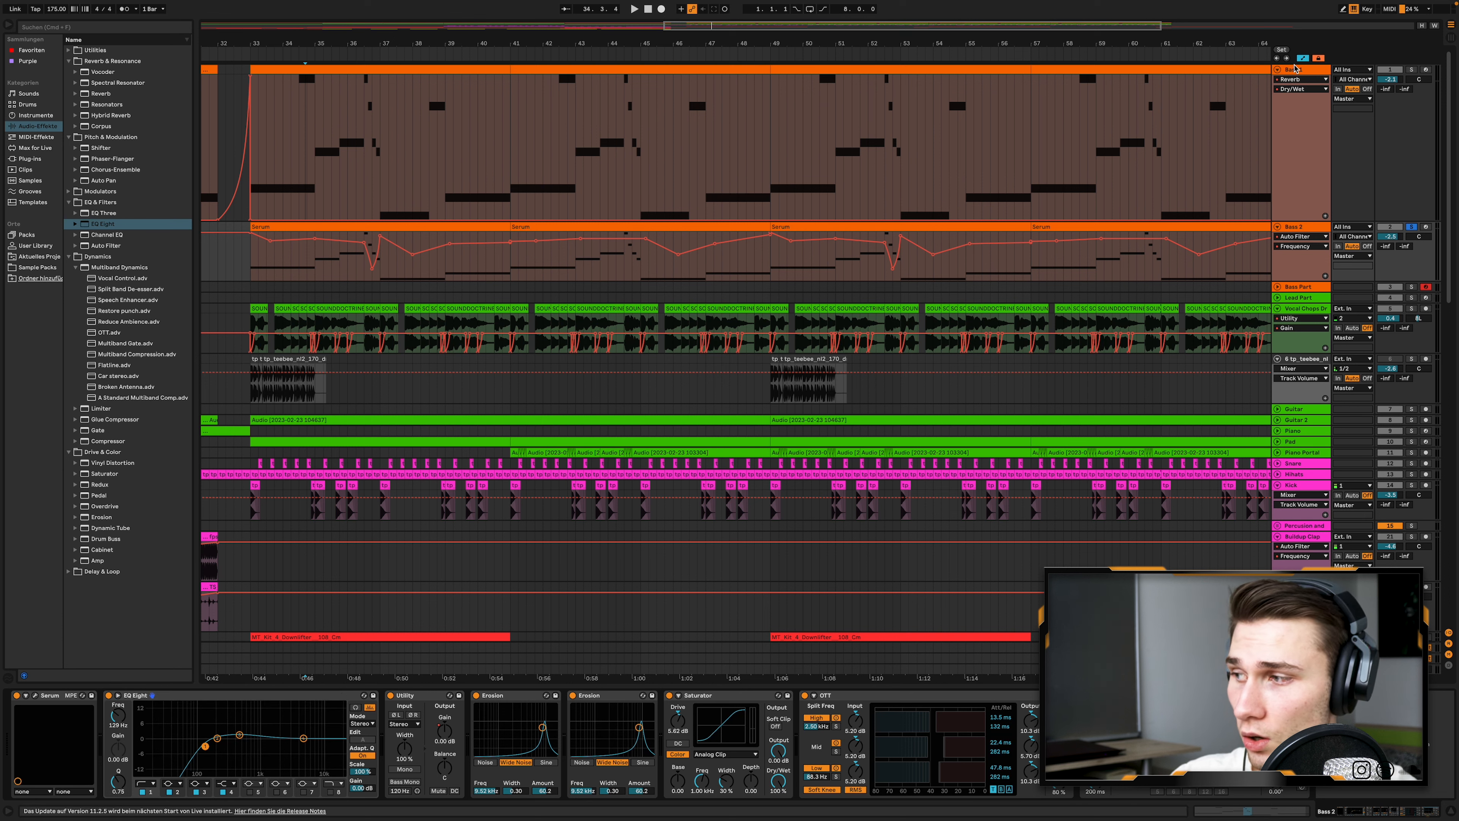
click(1296, 69)
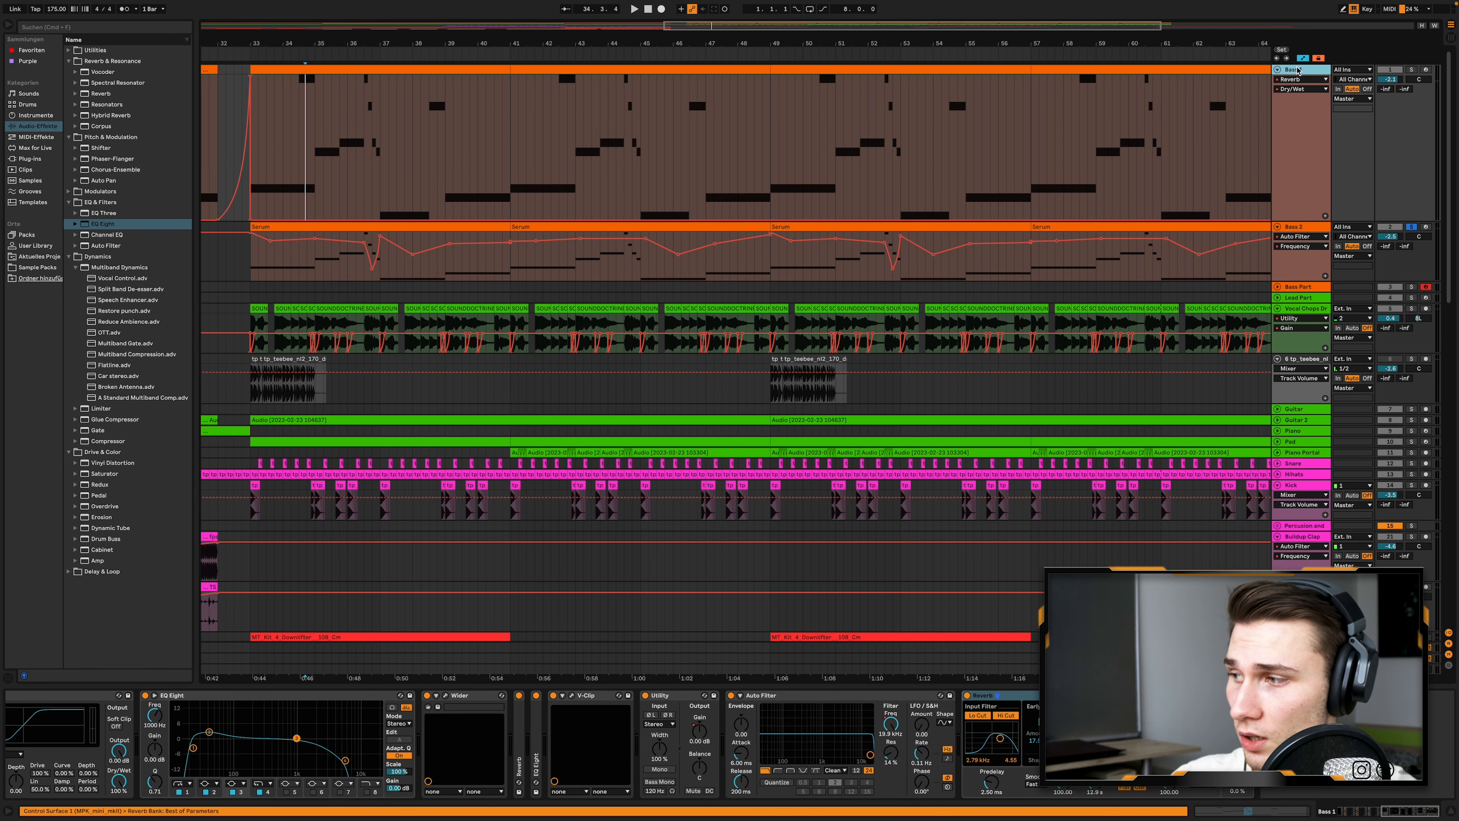
click(1309, 231)
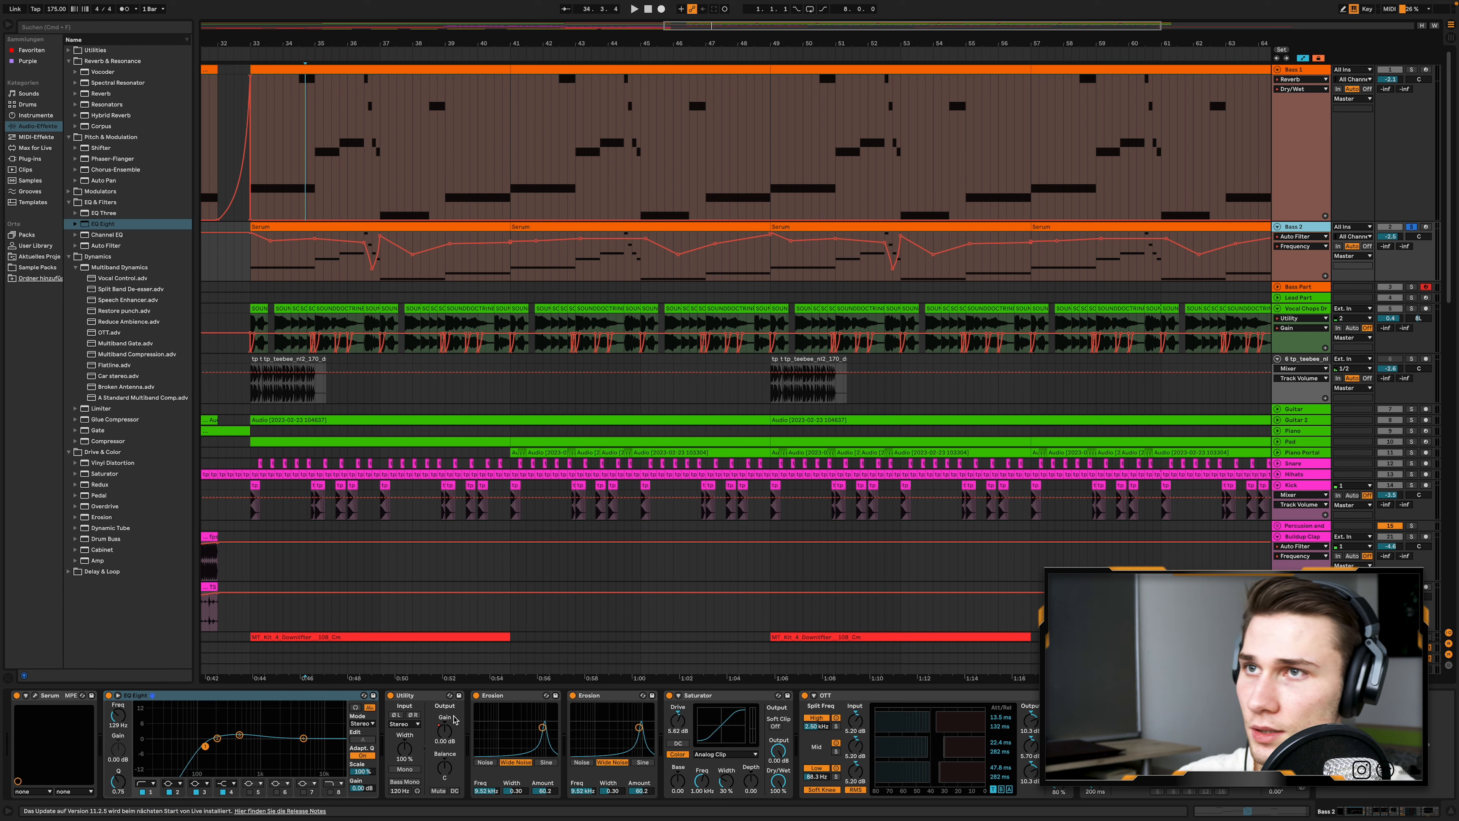
- Examine the Bass 2 chain from Utility through Erosion and Saturator to OTT, showing the Utility Gain and Auto Filter Frequency automation
click(444, 730)
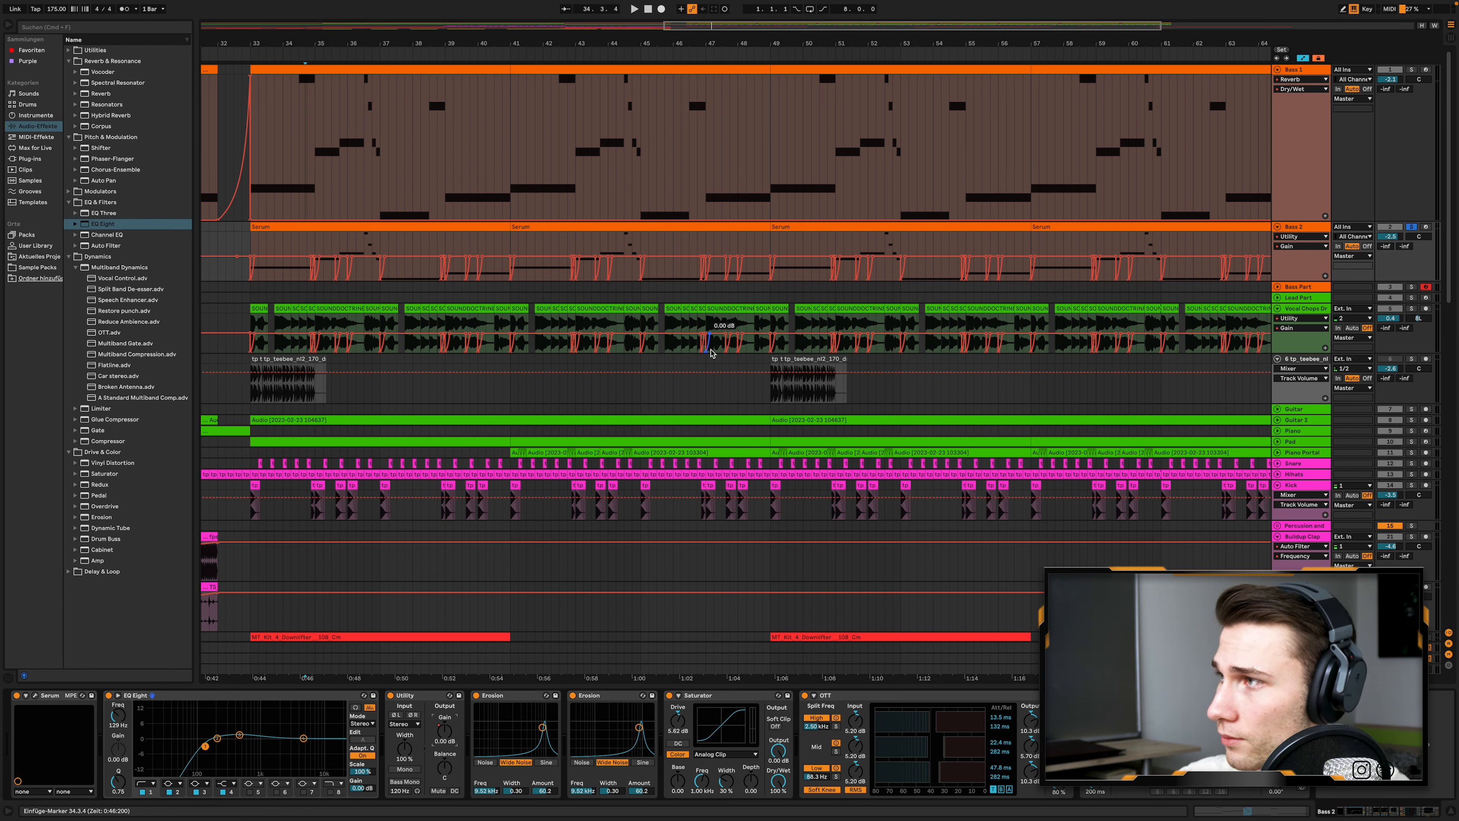
click(515, 696)
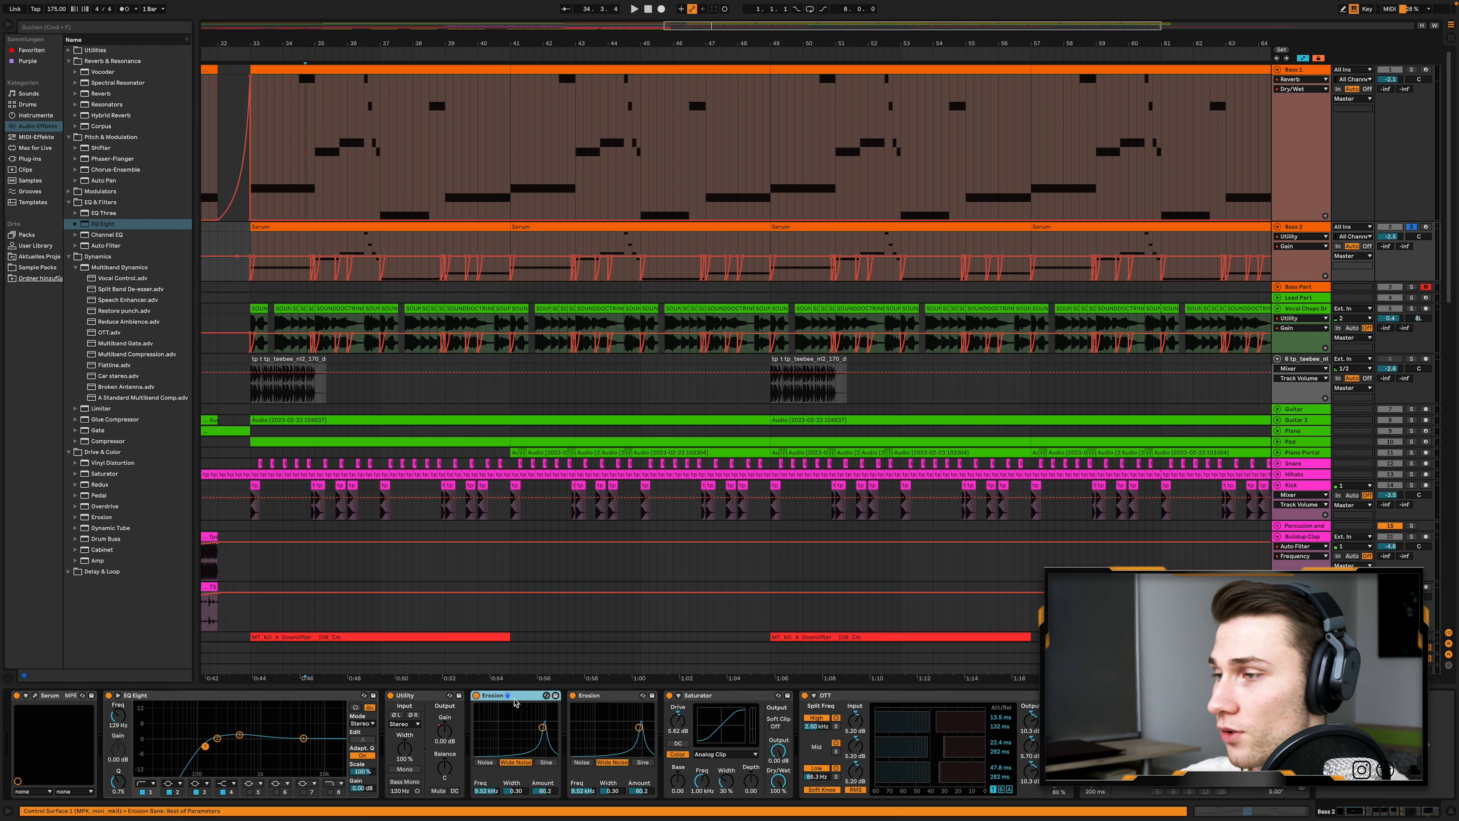
click(721, 698)
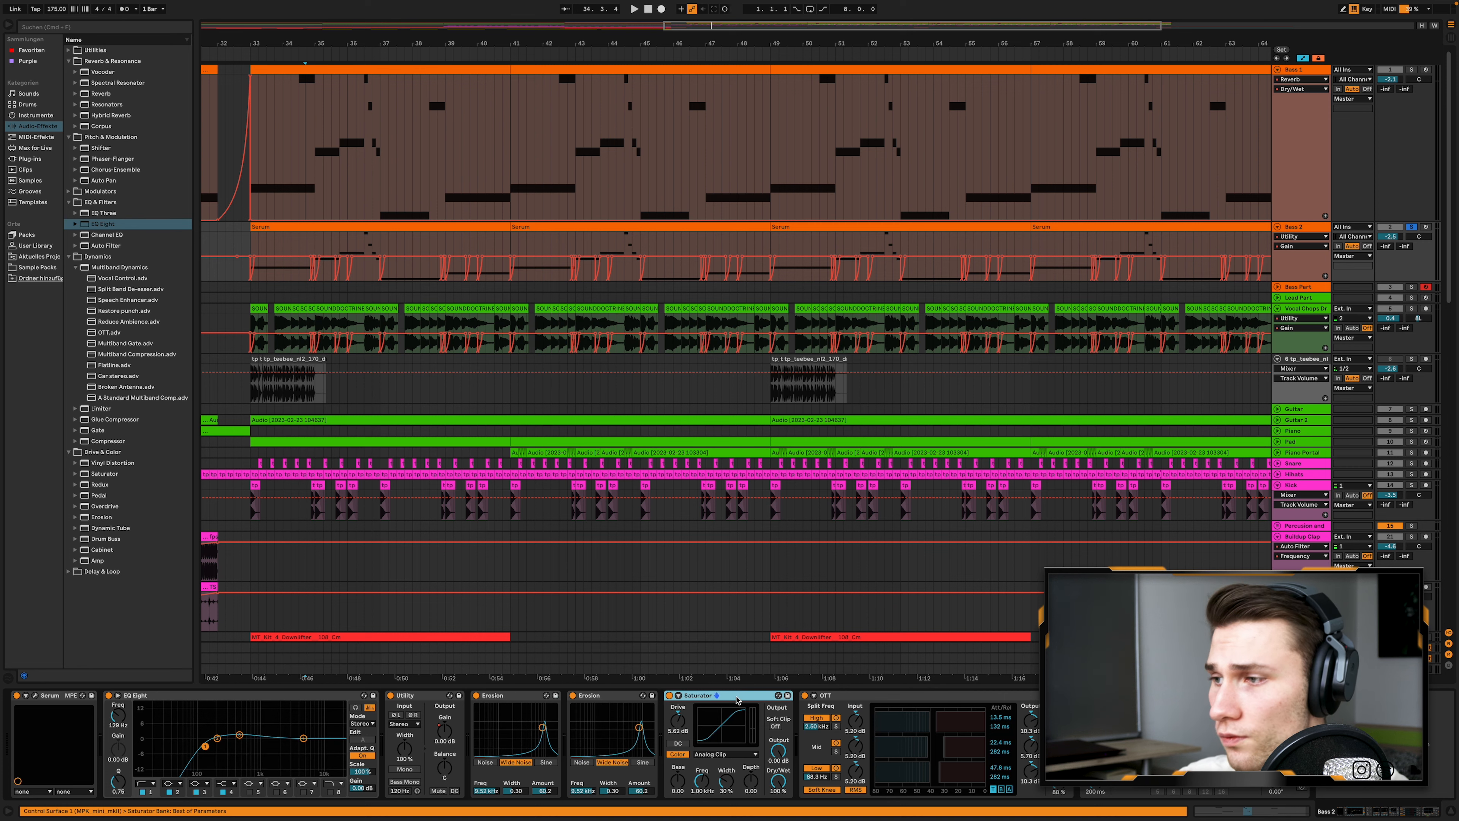
click(900, 696)
click(1130, 725)
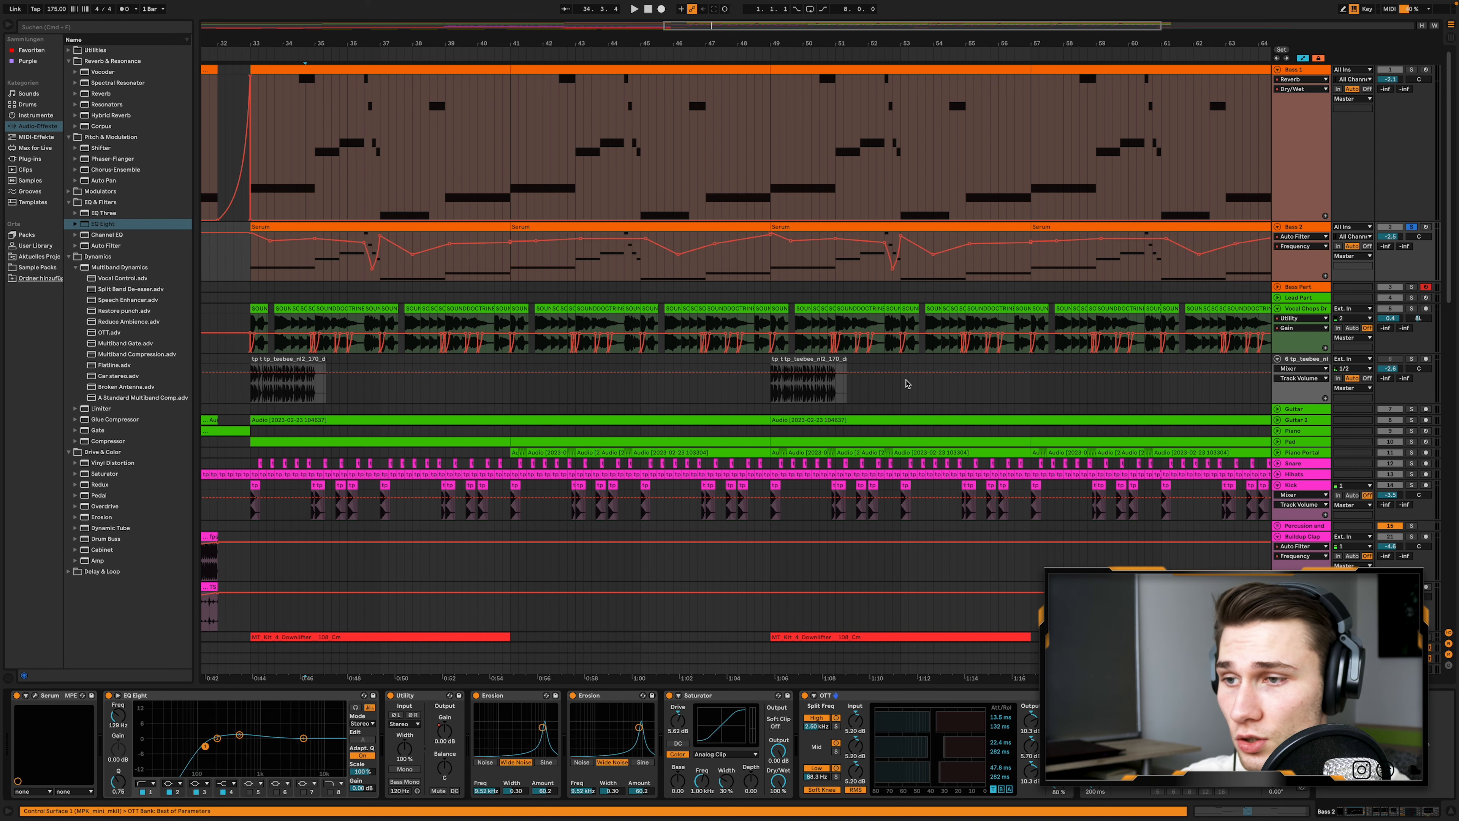
- Play the soloed Bass 2 track from the start of its first Serum clip at bar 33
scroll(803, 248, down, 6)
scroll(792, 264, down, 1)
scroll(795, 263, up, 4)
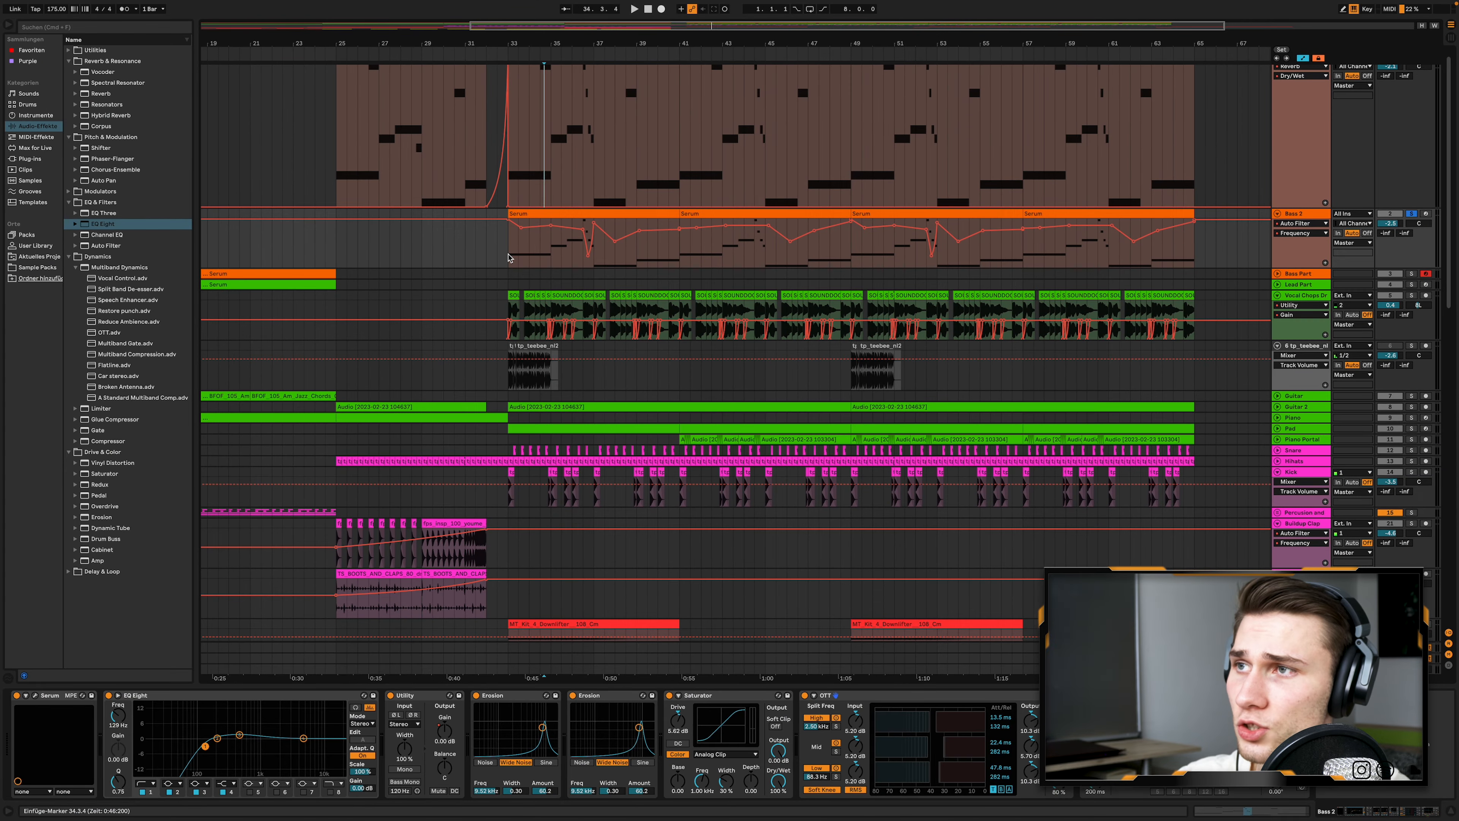
click(508, 257)
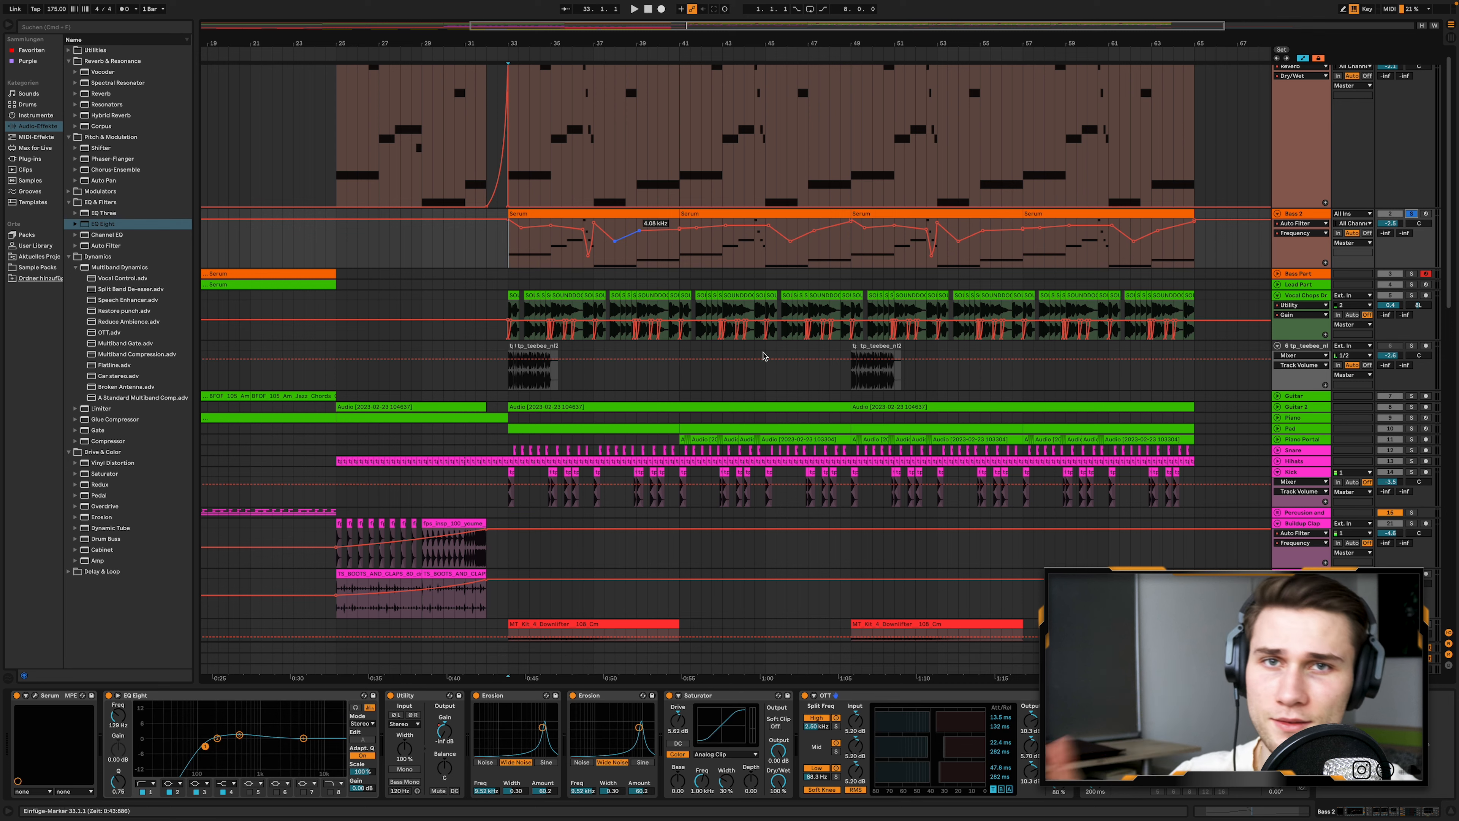
click(636, 214)
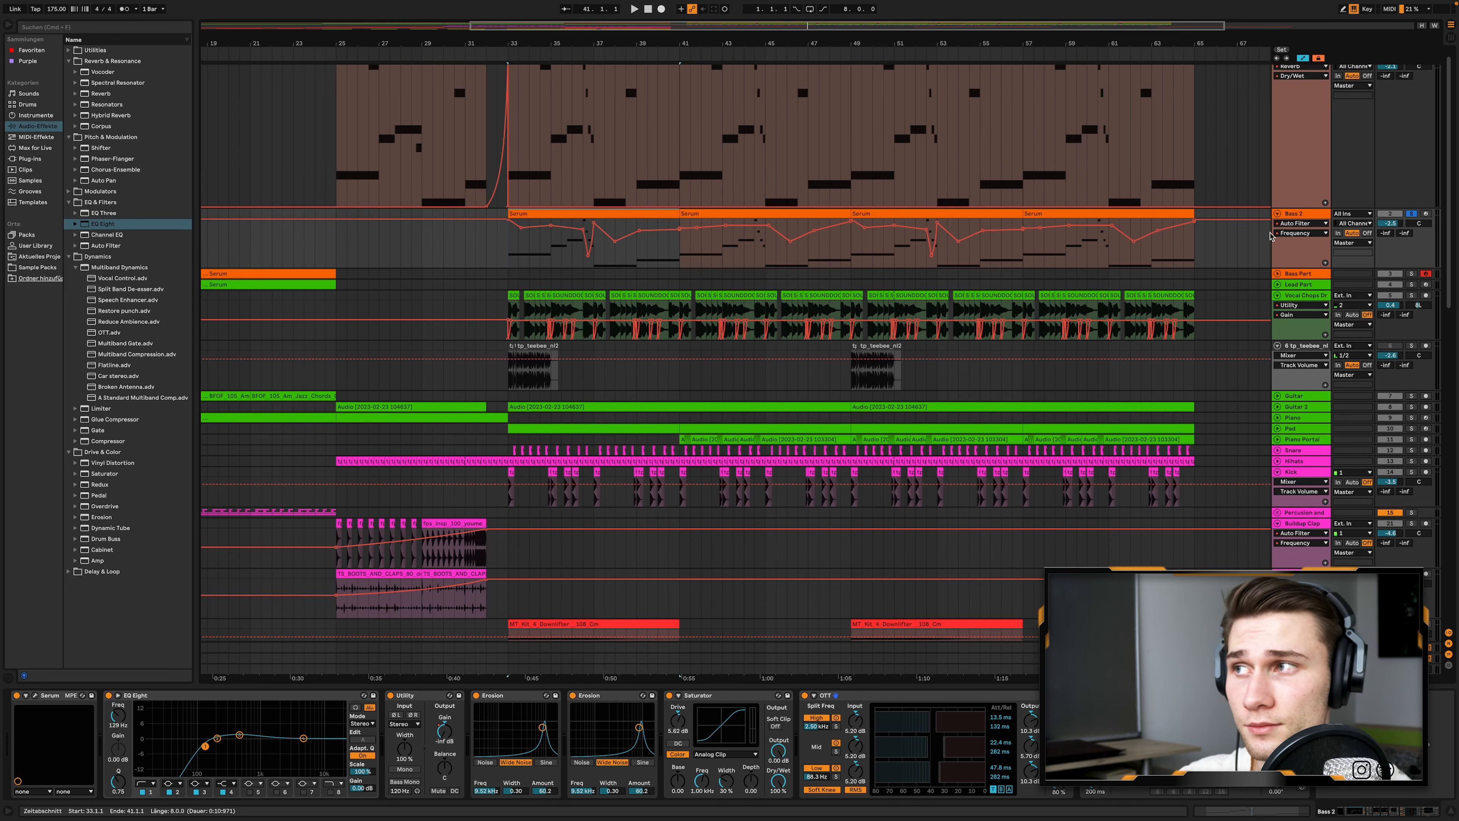
key(space)
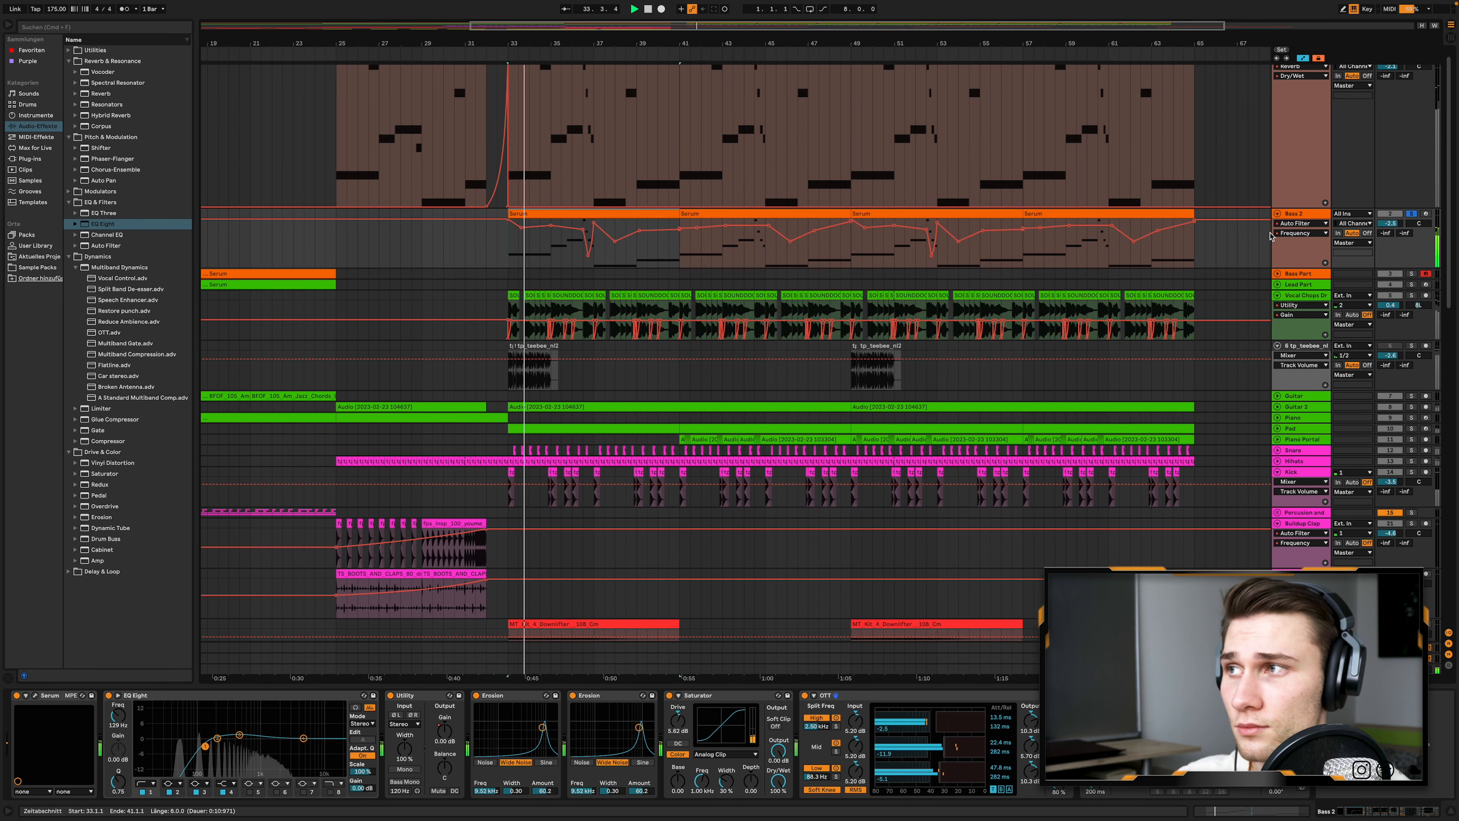